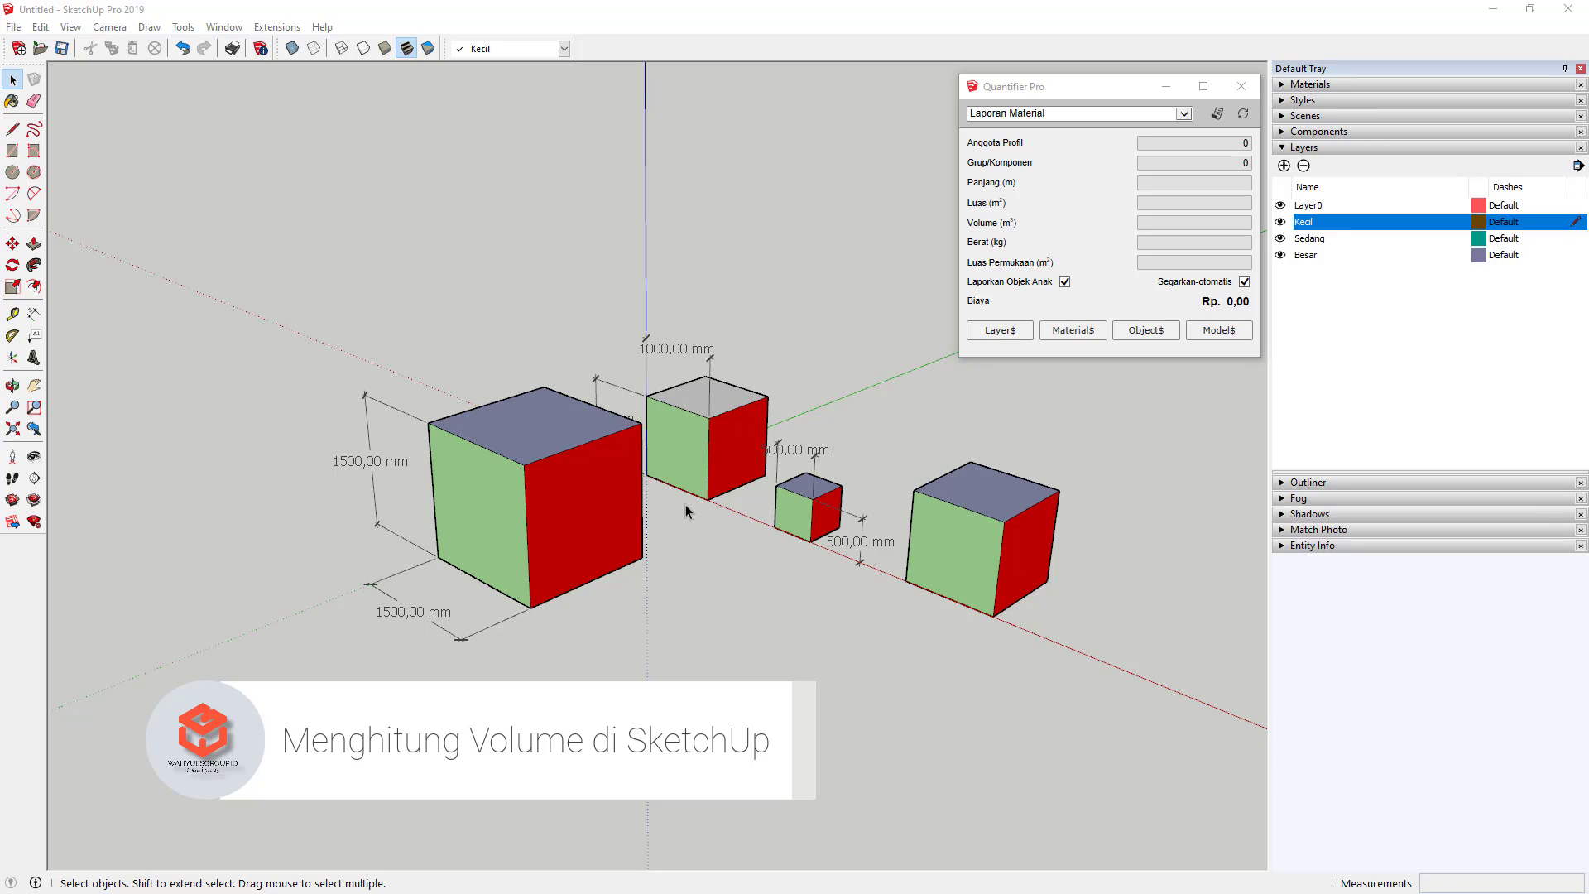
Select all four cubes together and expand Entity Info in place of Layers to examine the selection's quantities.
scroll(685, 507, up, 2)
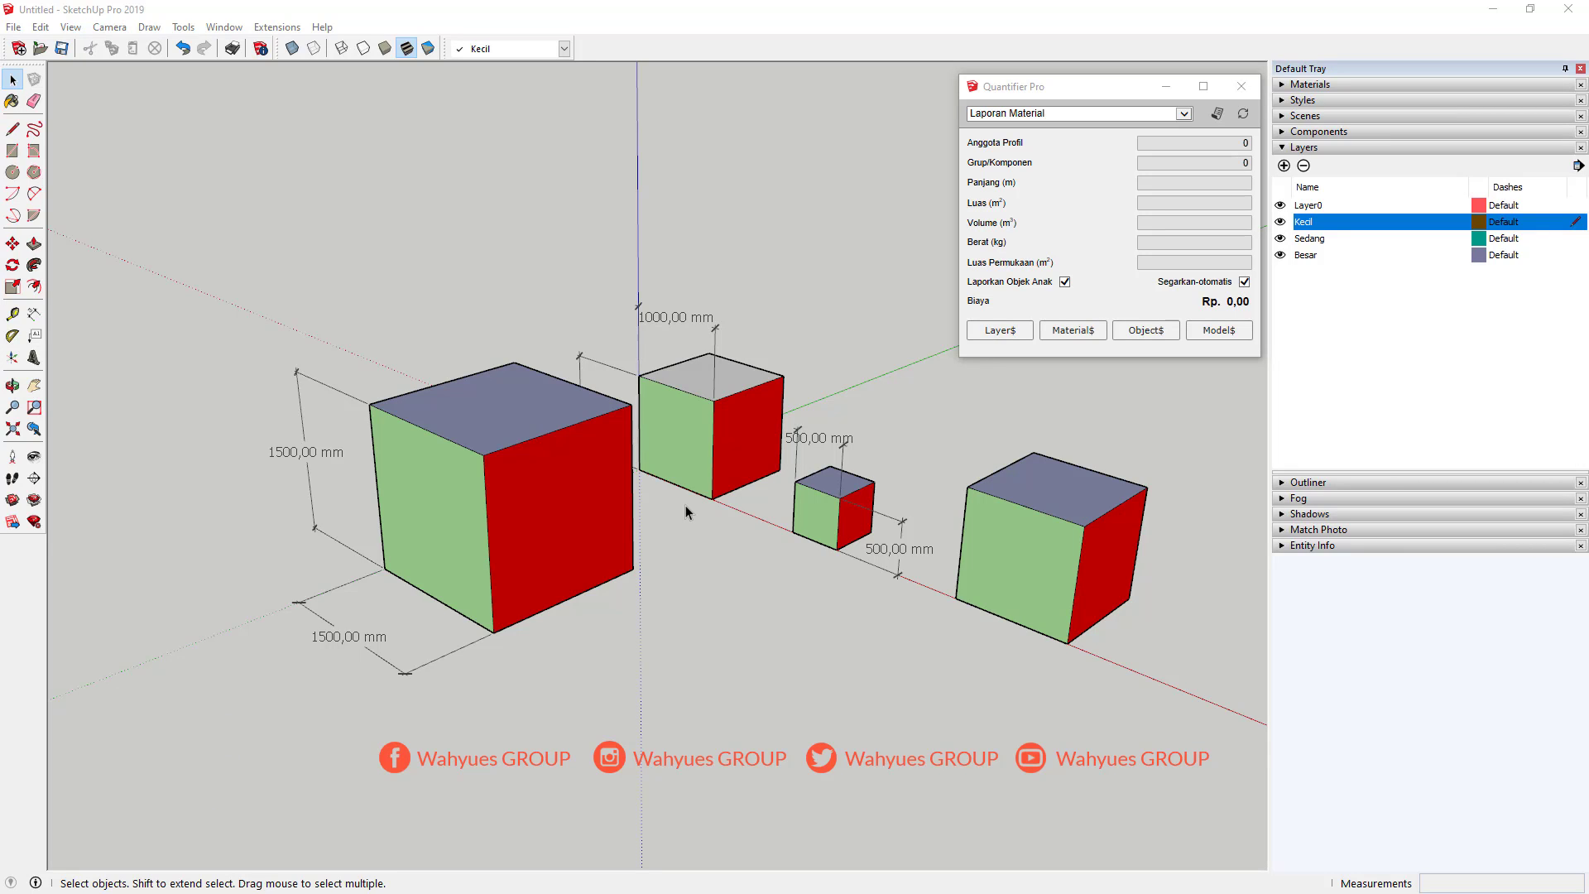
middle_drag(685, 505, 637, 470)
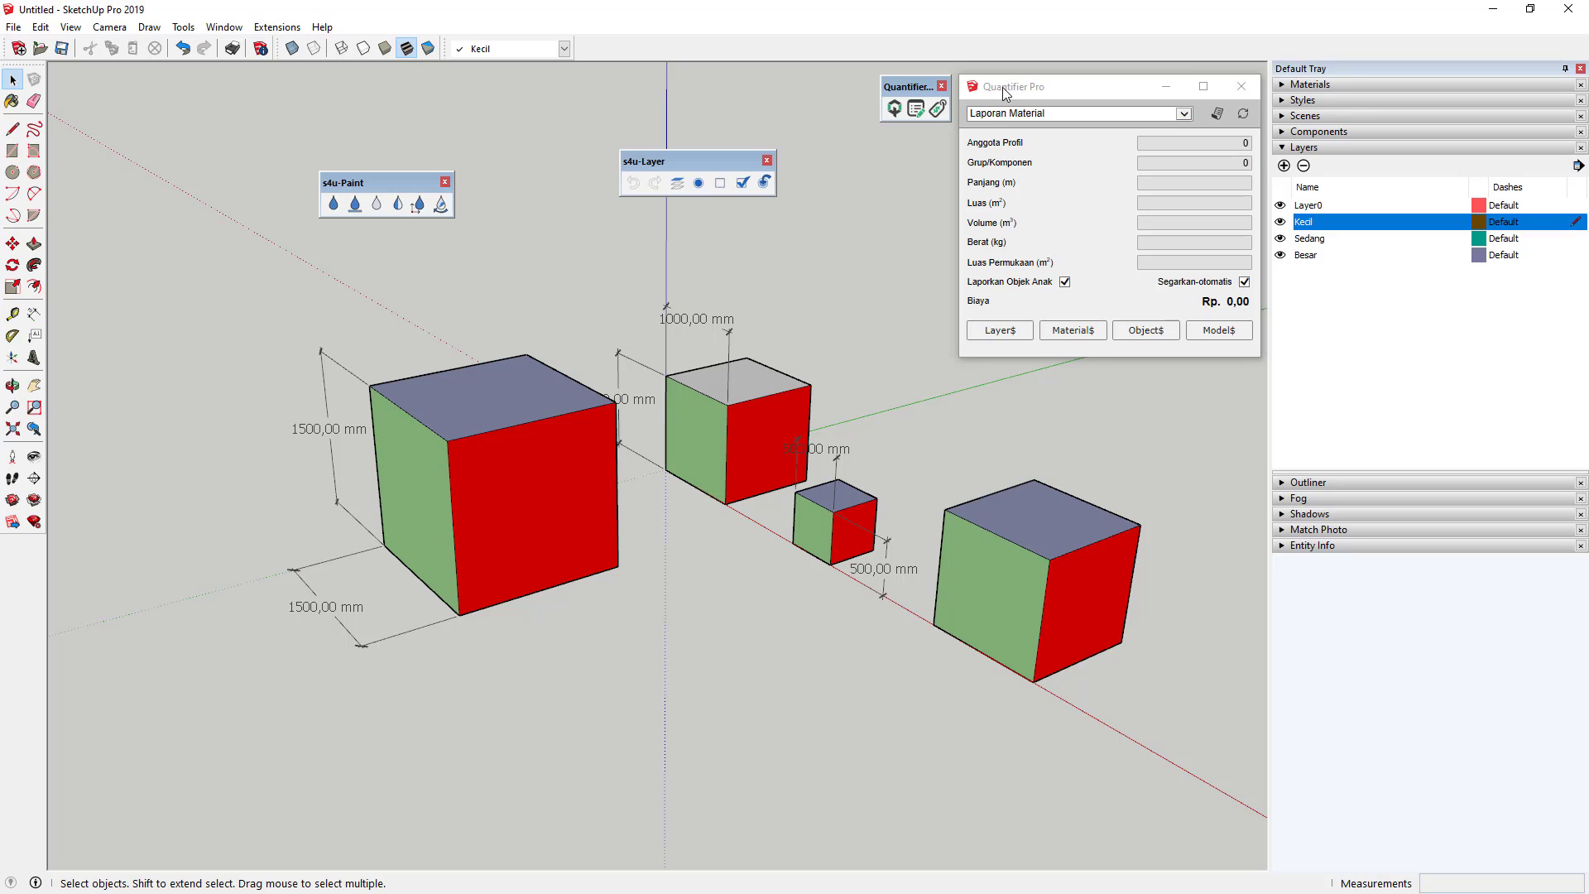
drag(1049, 87, 1051, 126)
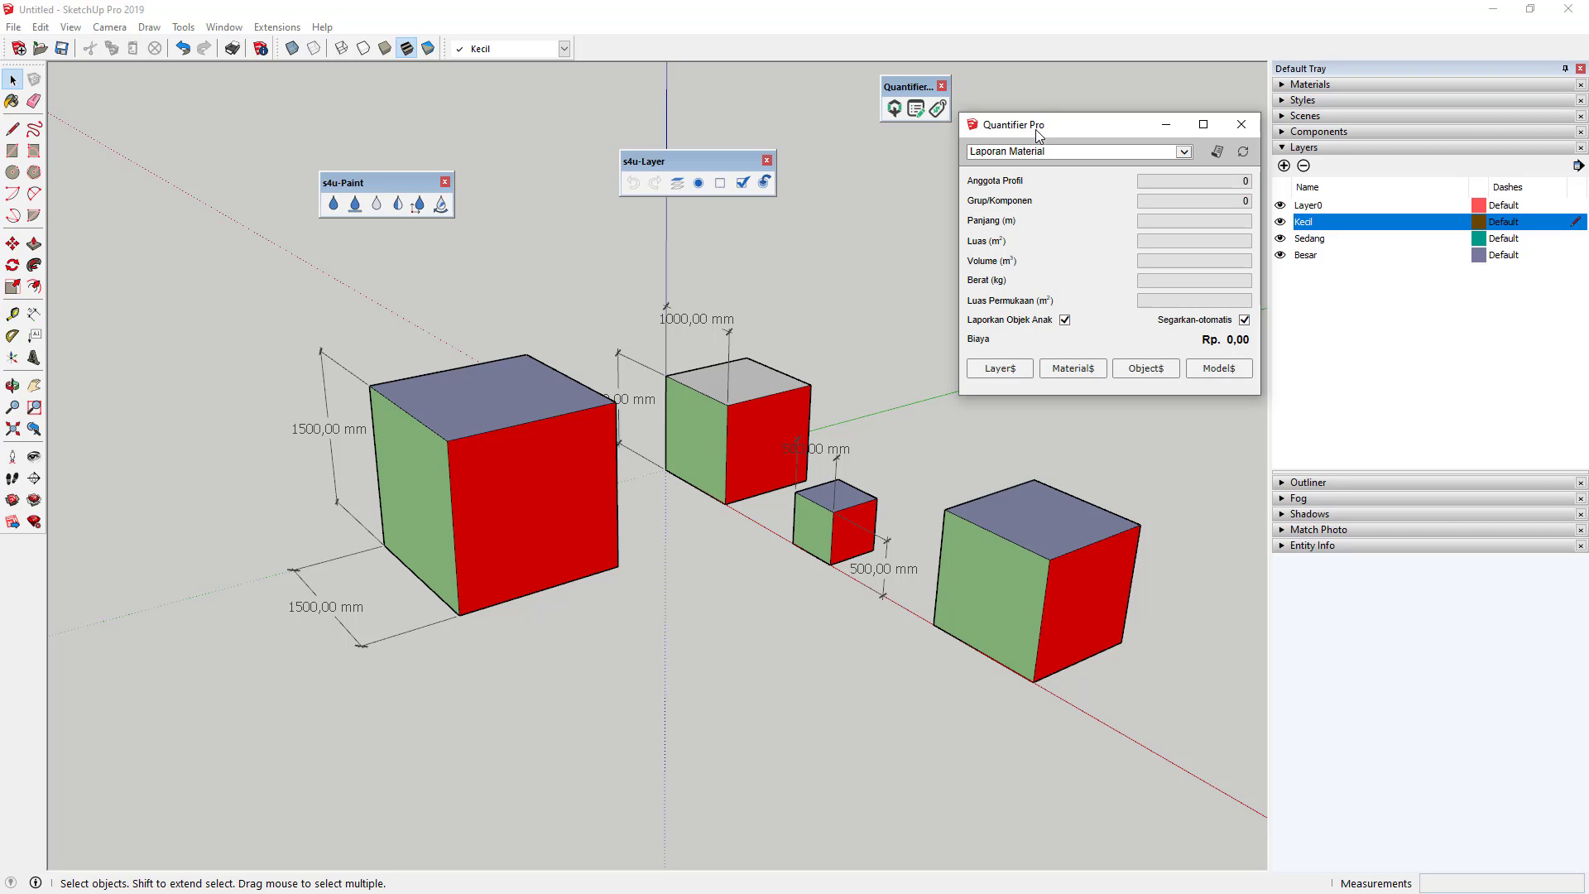
click(1013, 590)
shift+click(832, 545)
shift+click(728, 447)
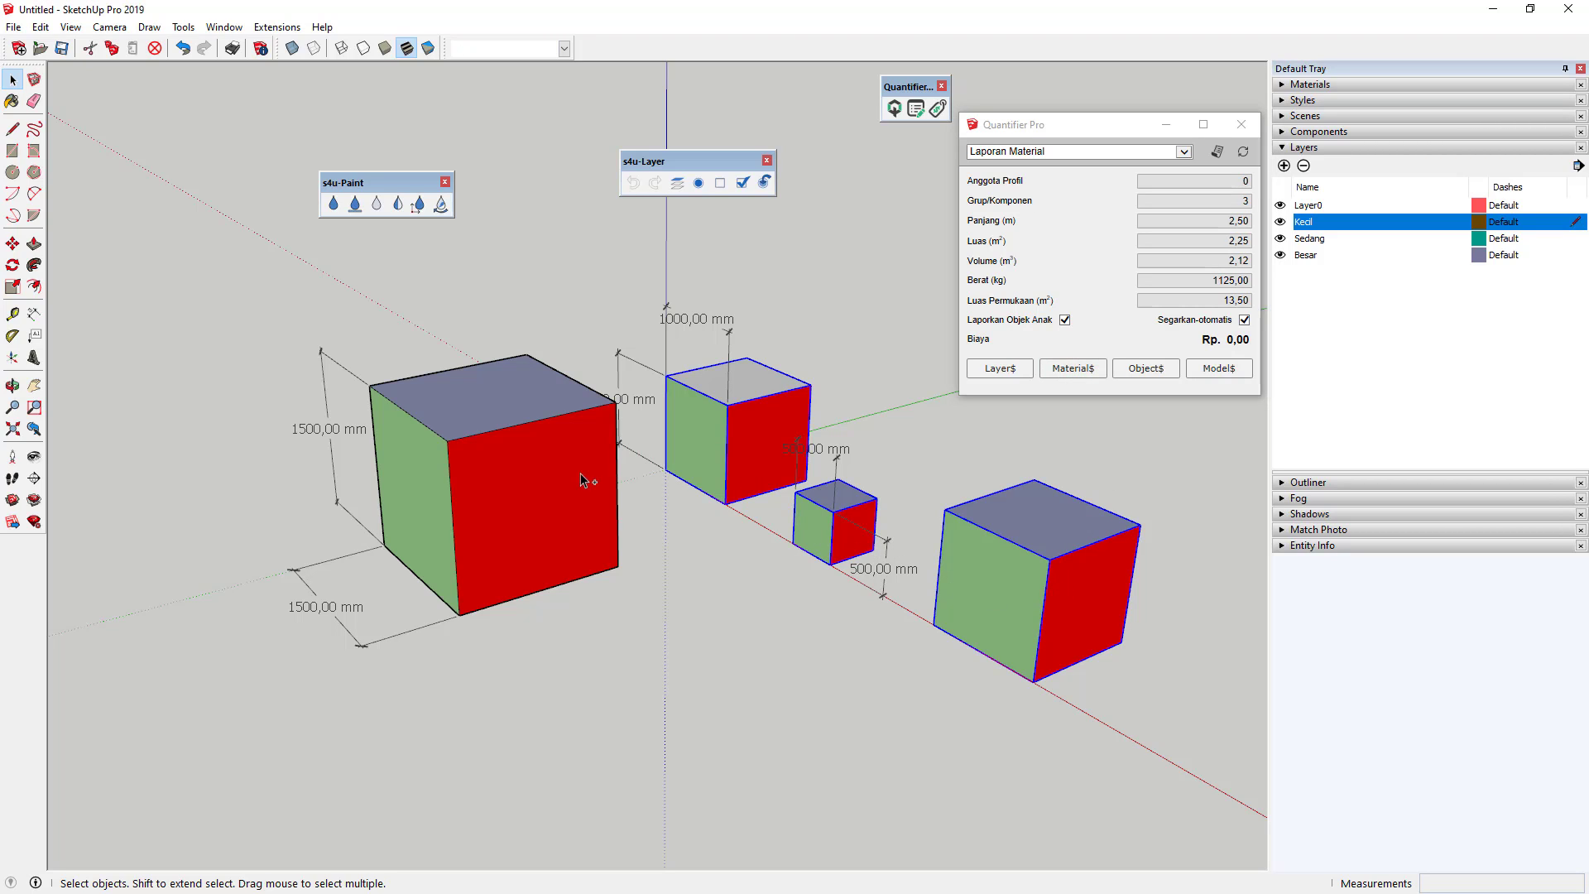
shift+click(583, 475)
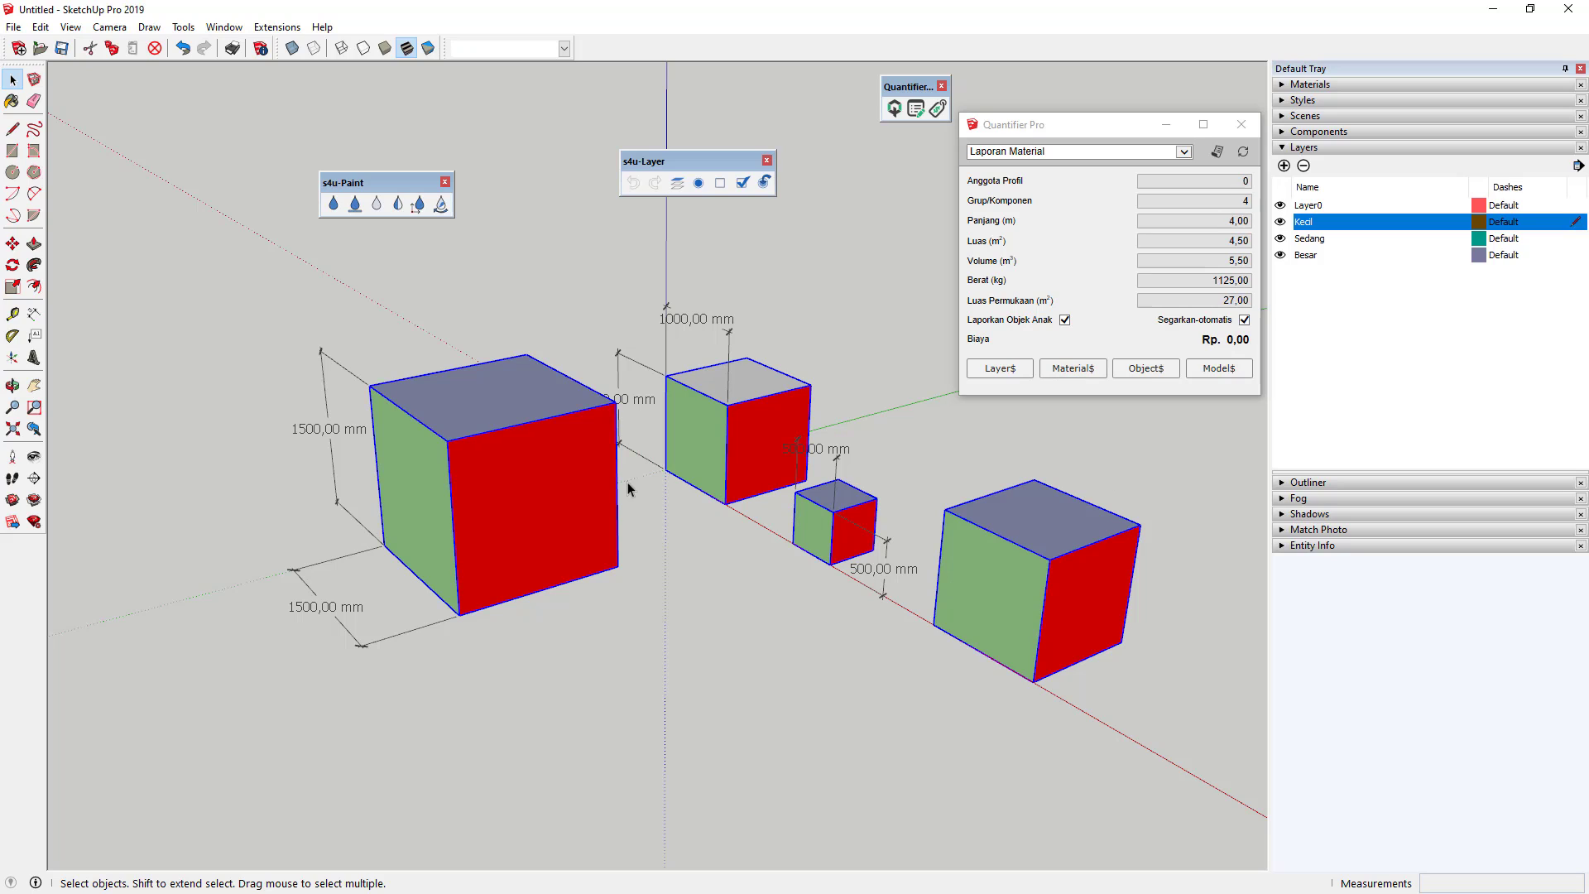
click(1328, 148)
click(1334, 225)
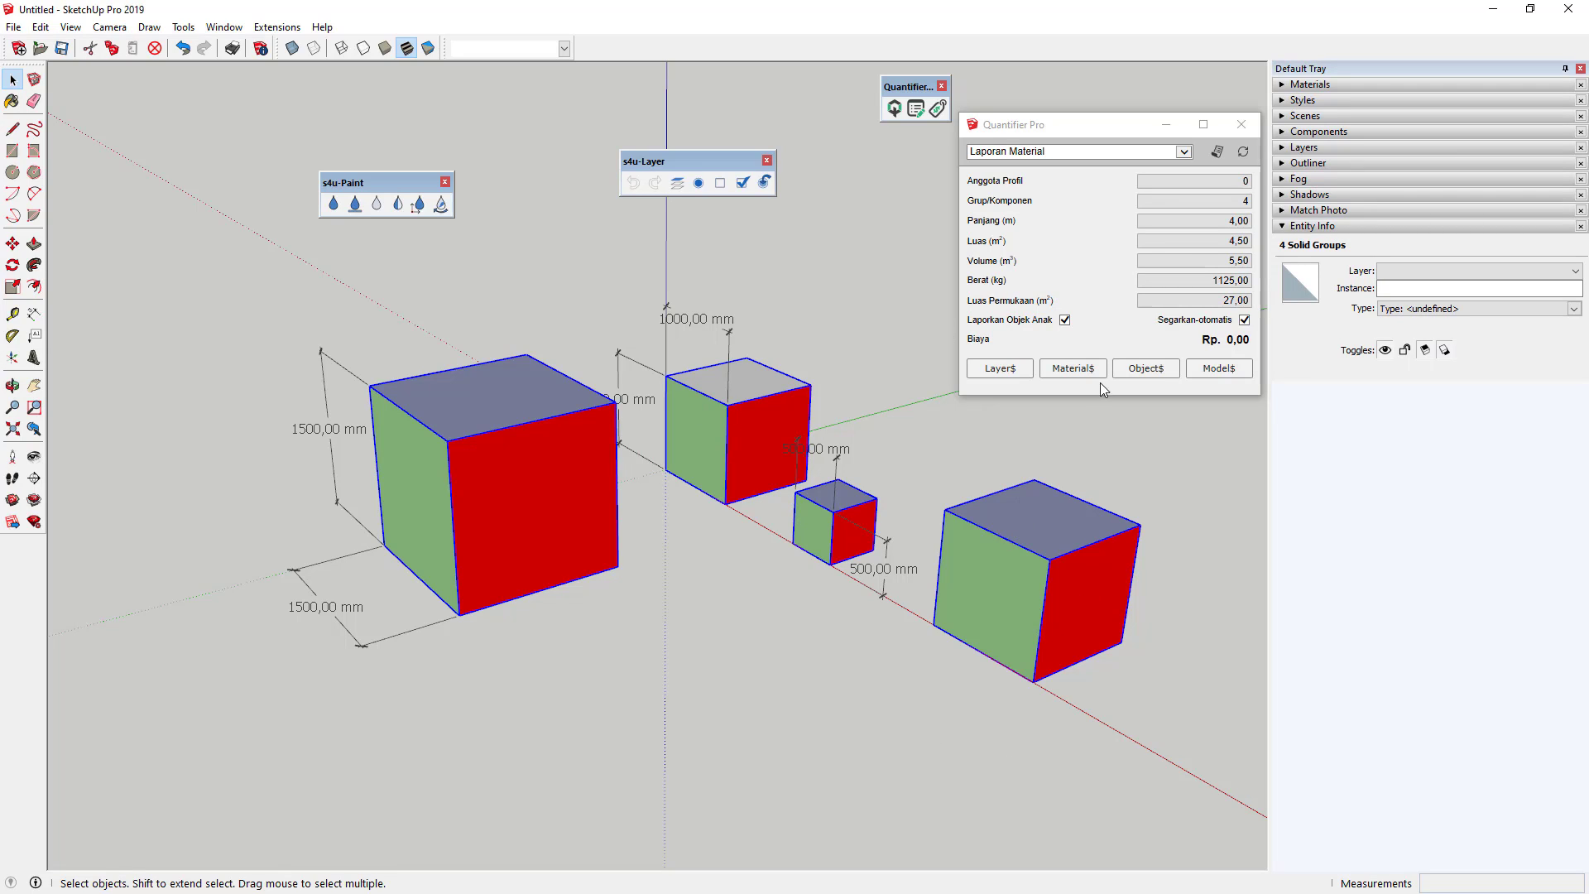
Generate the Laporan Material report for the selected cubes, review the surface area per material, and close it.
click(1150, 154)
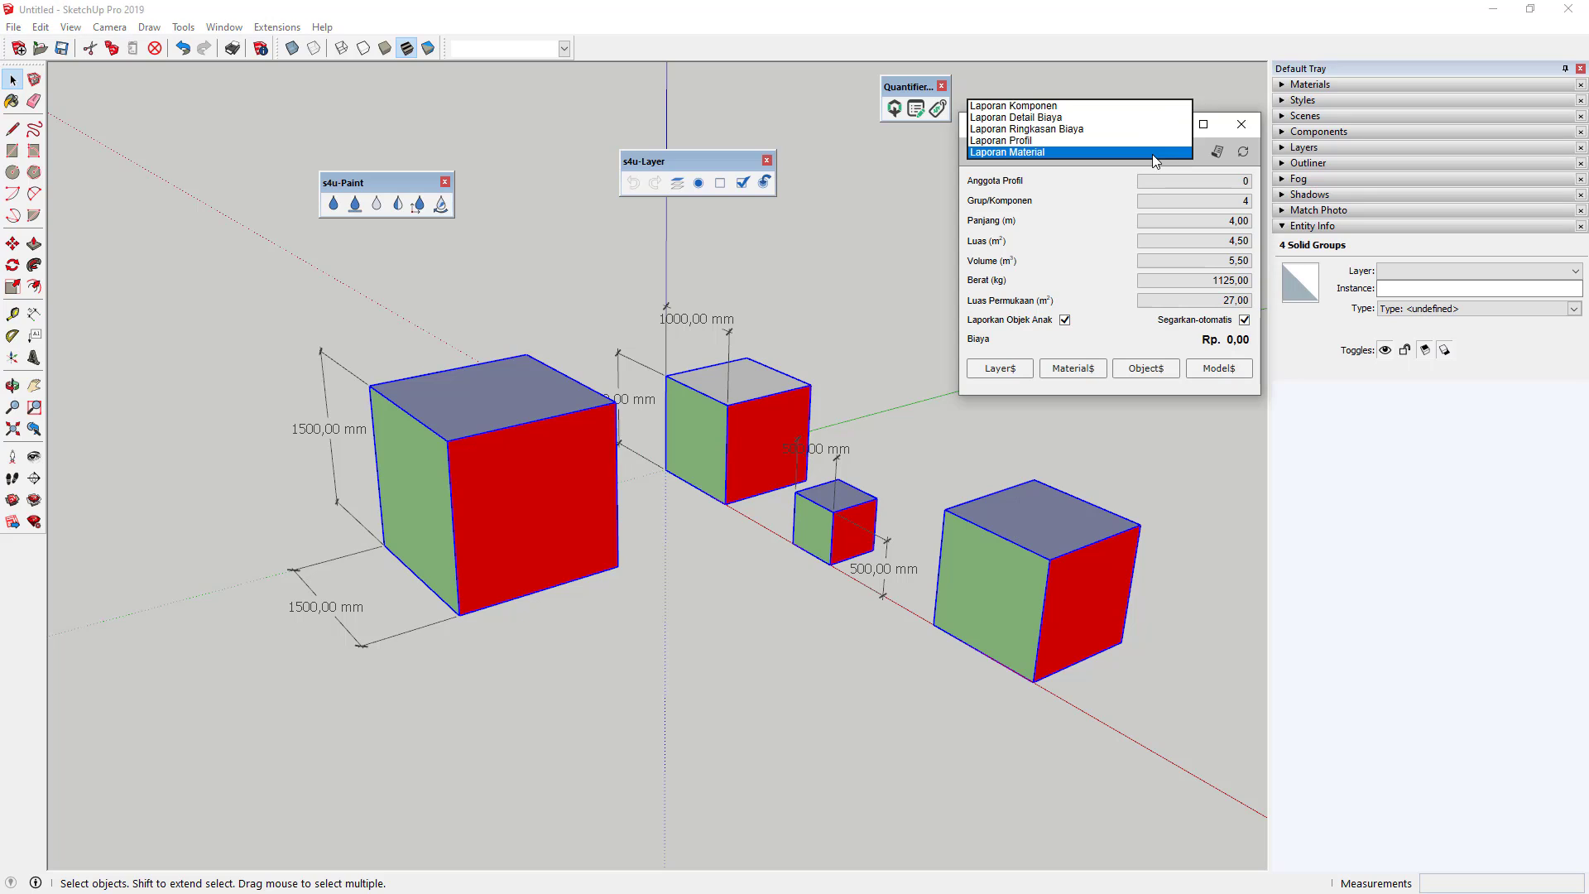
click(998, 150)
click(1216, 151)
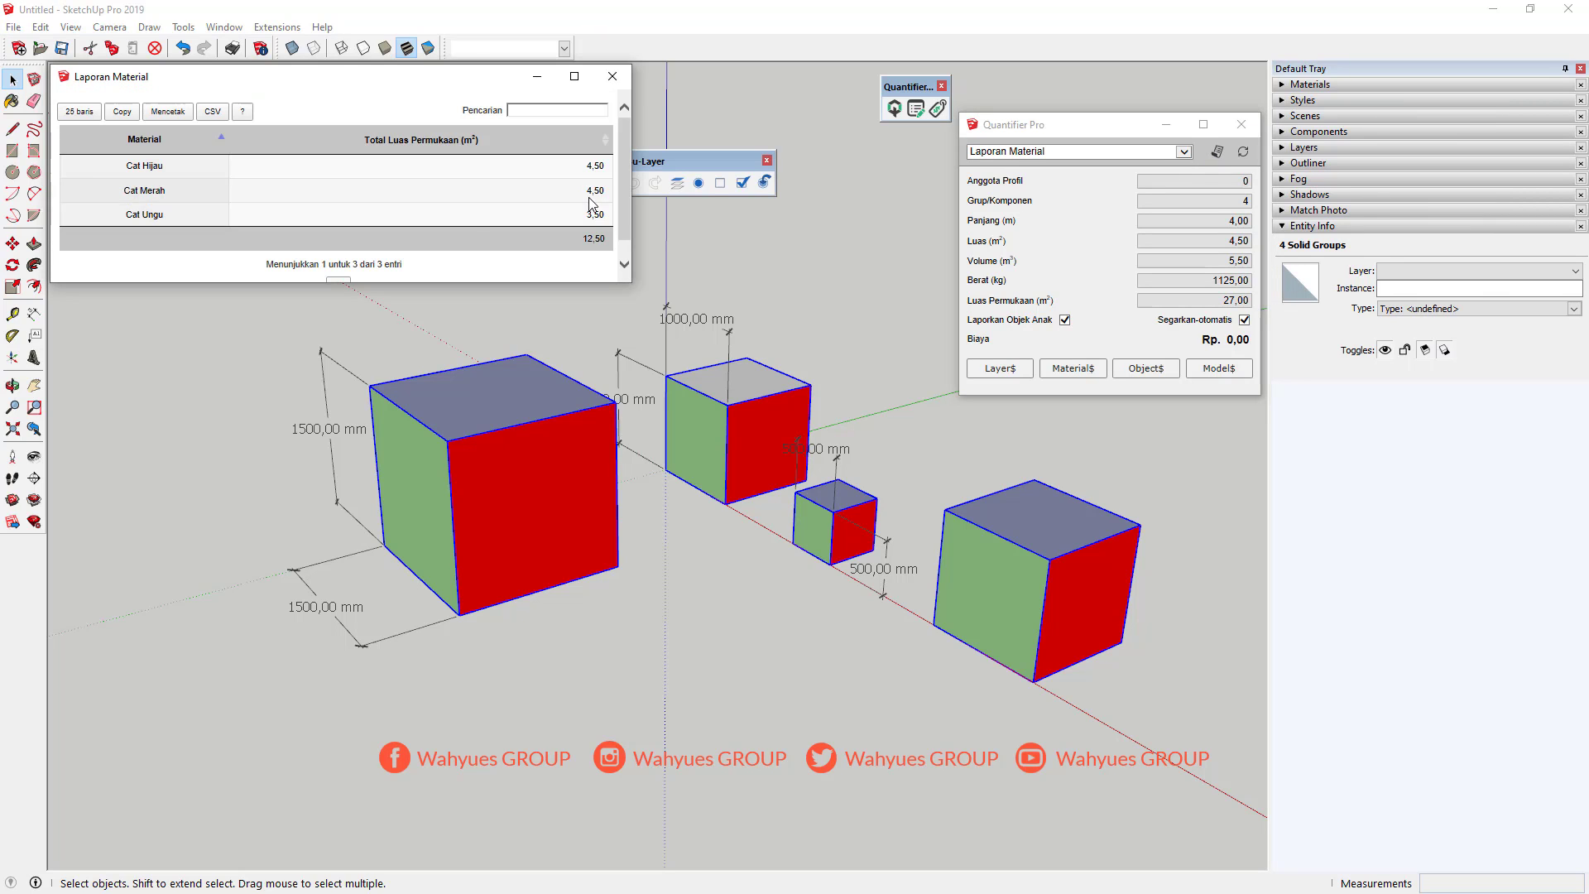
click(612, 80)
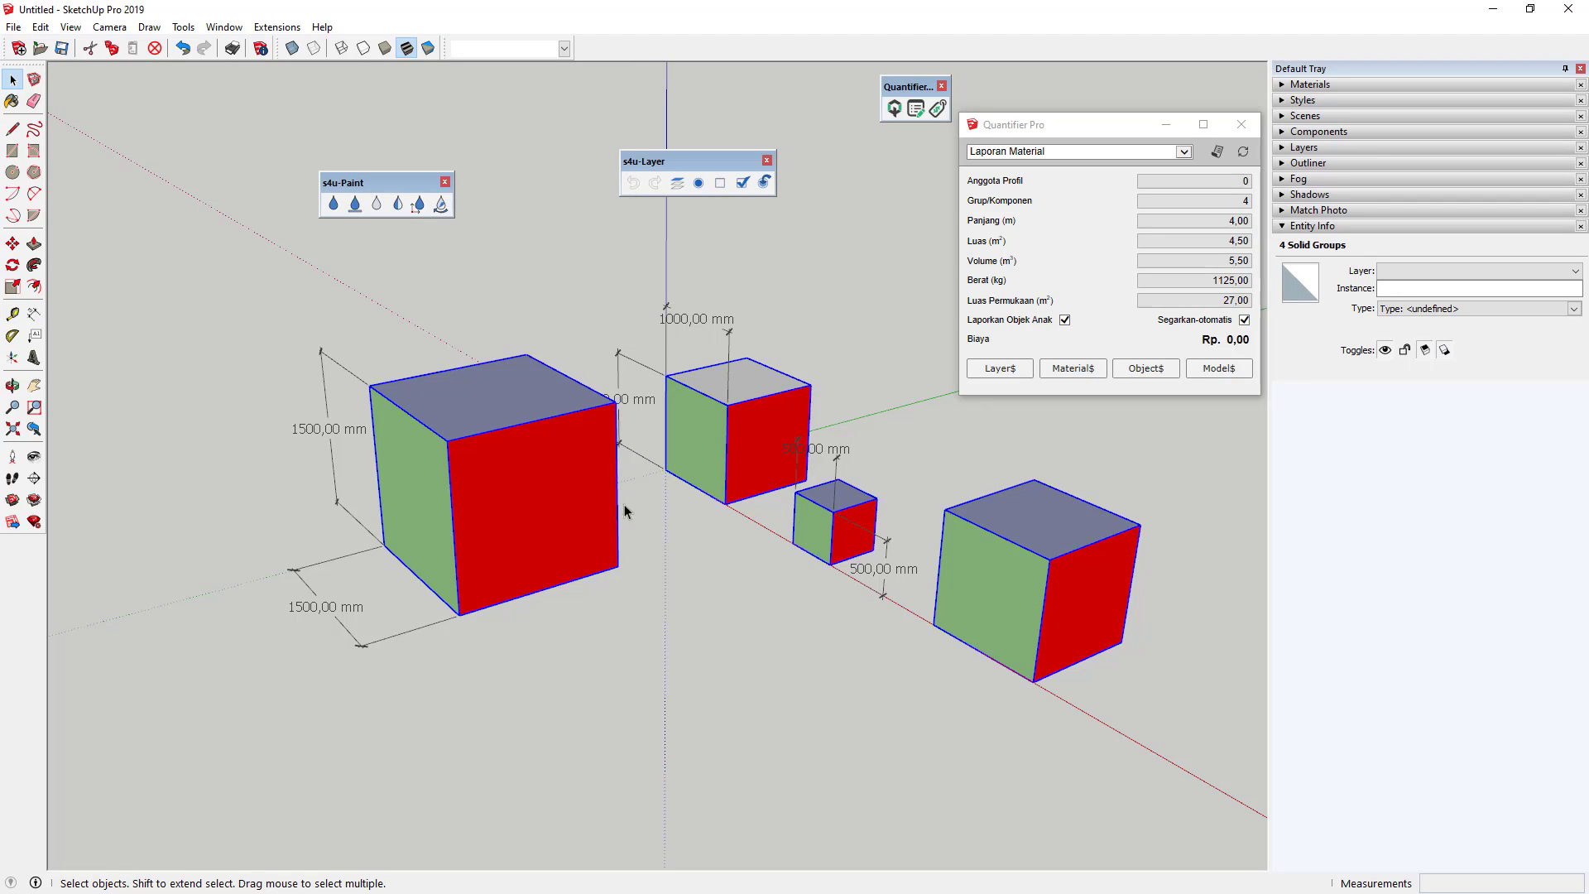
Generate the Laporan Komponen report for the four cubes, examine the volume column, and close the report.
middle_drag(624, 504, 662, 530)
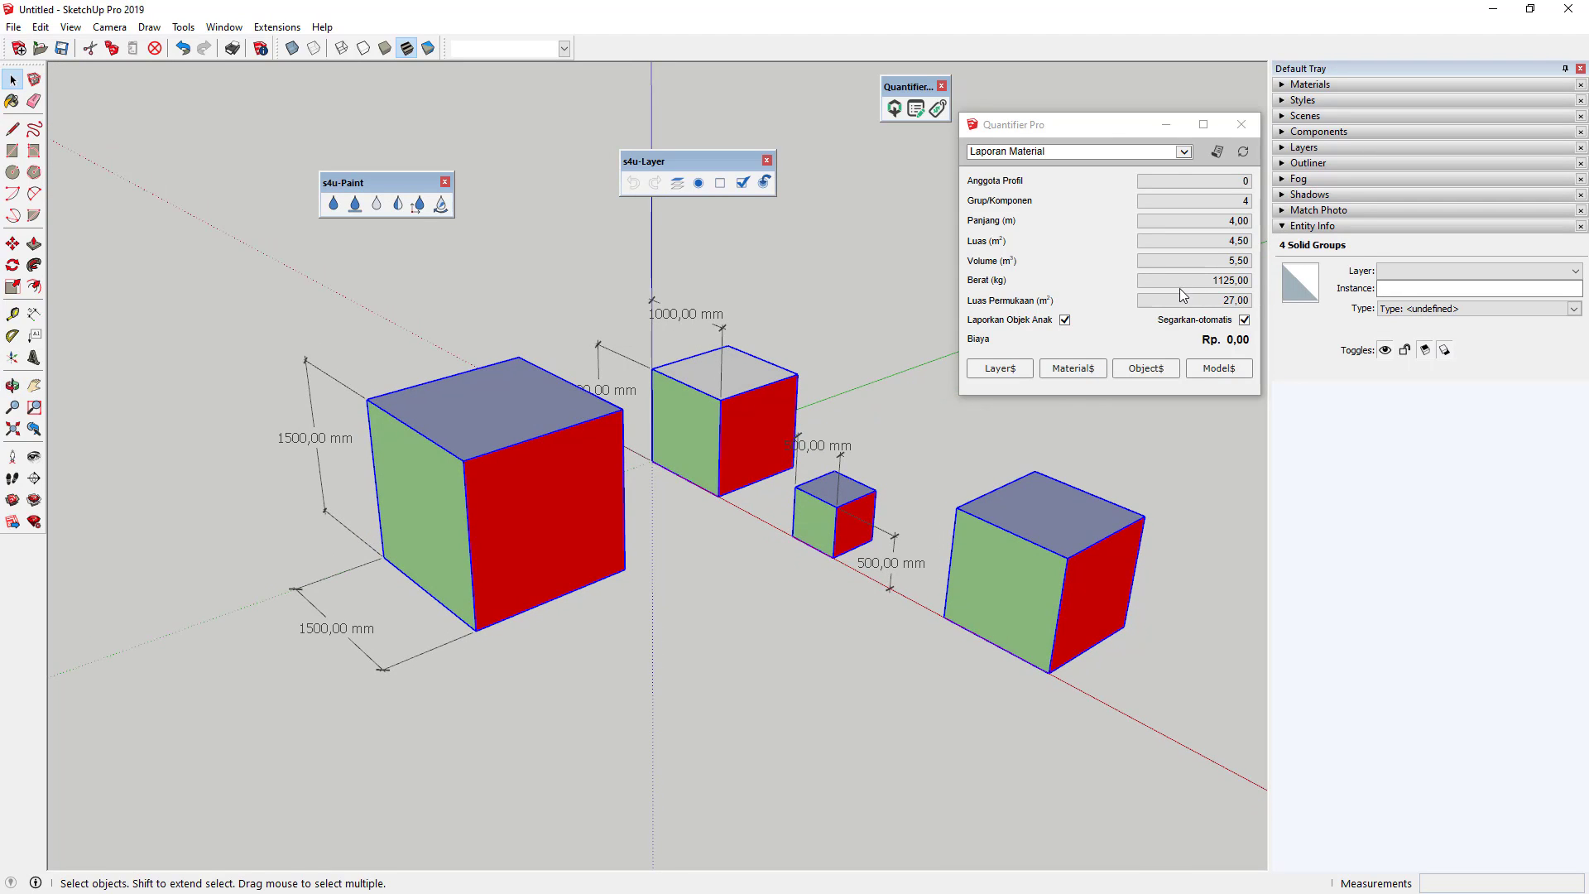
click(1183, 151)
click(1055, 111)
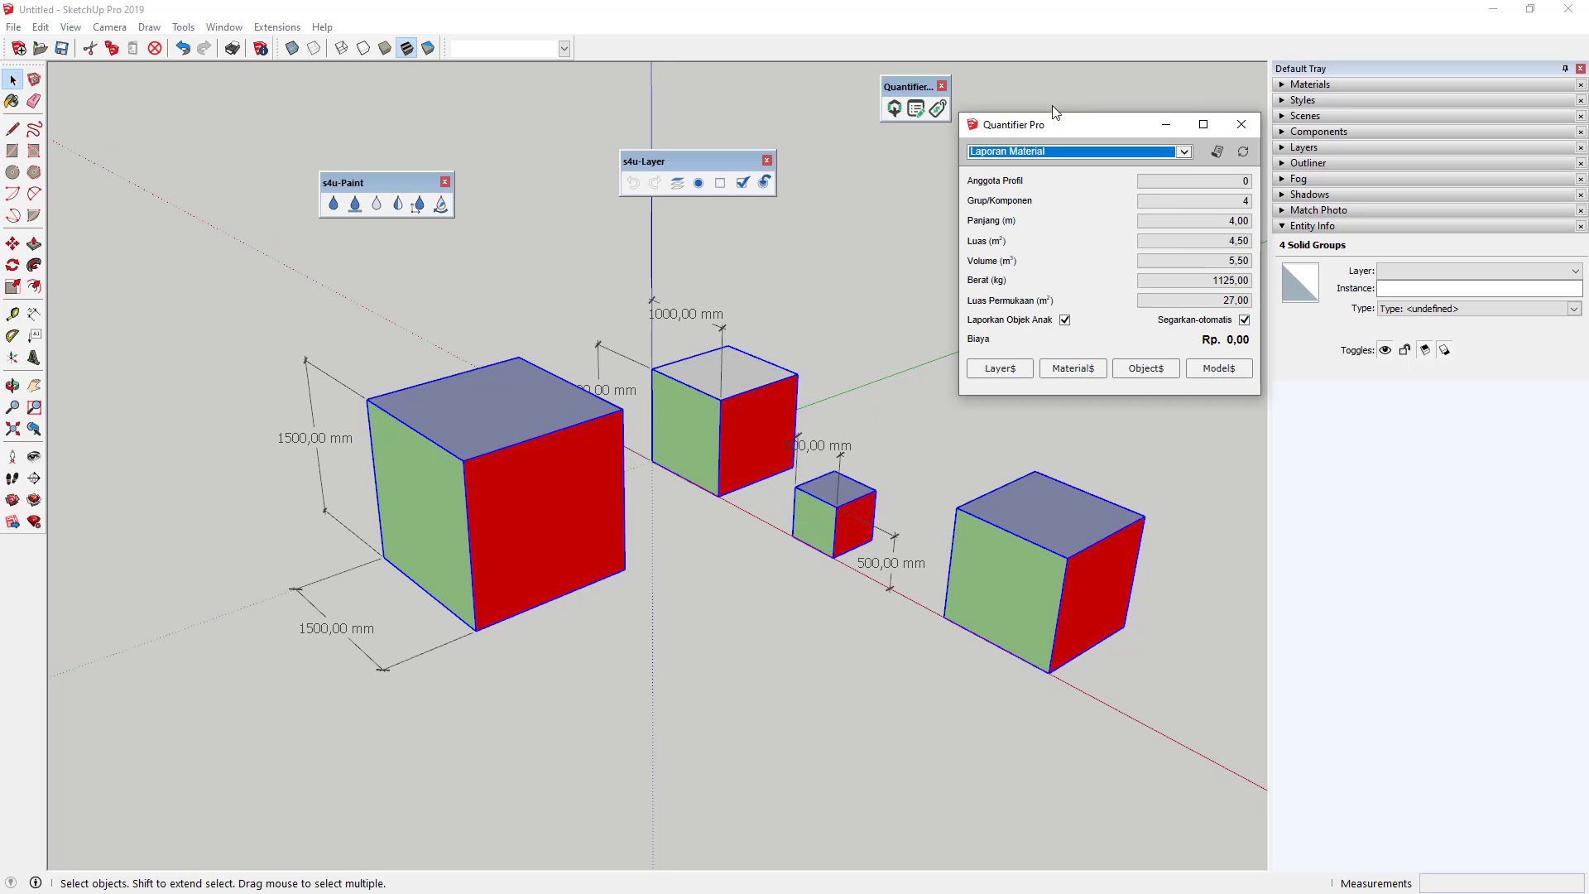
click(1216, 151)
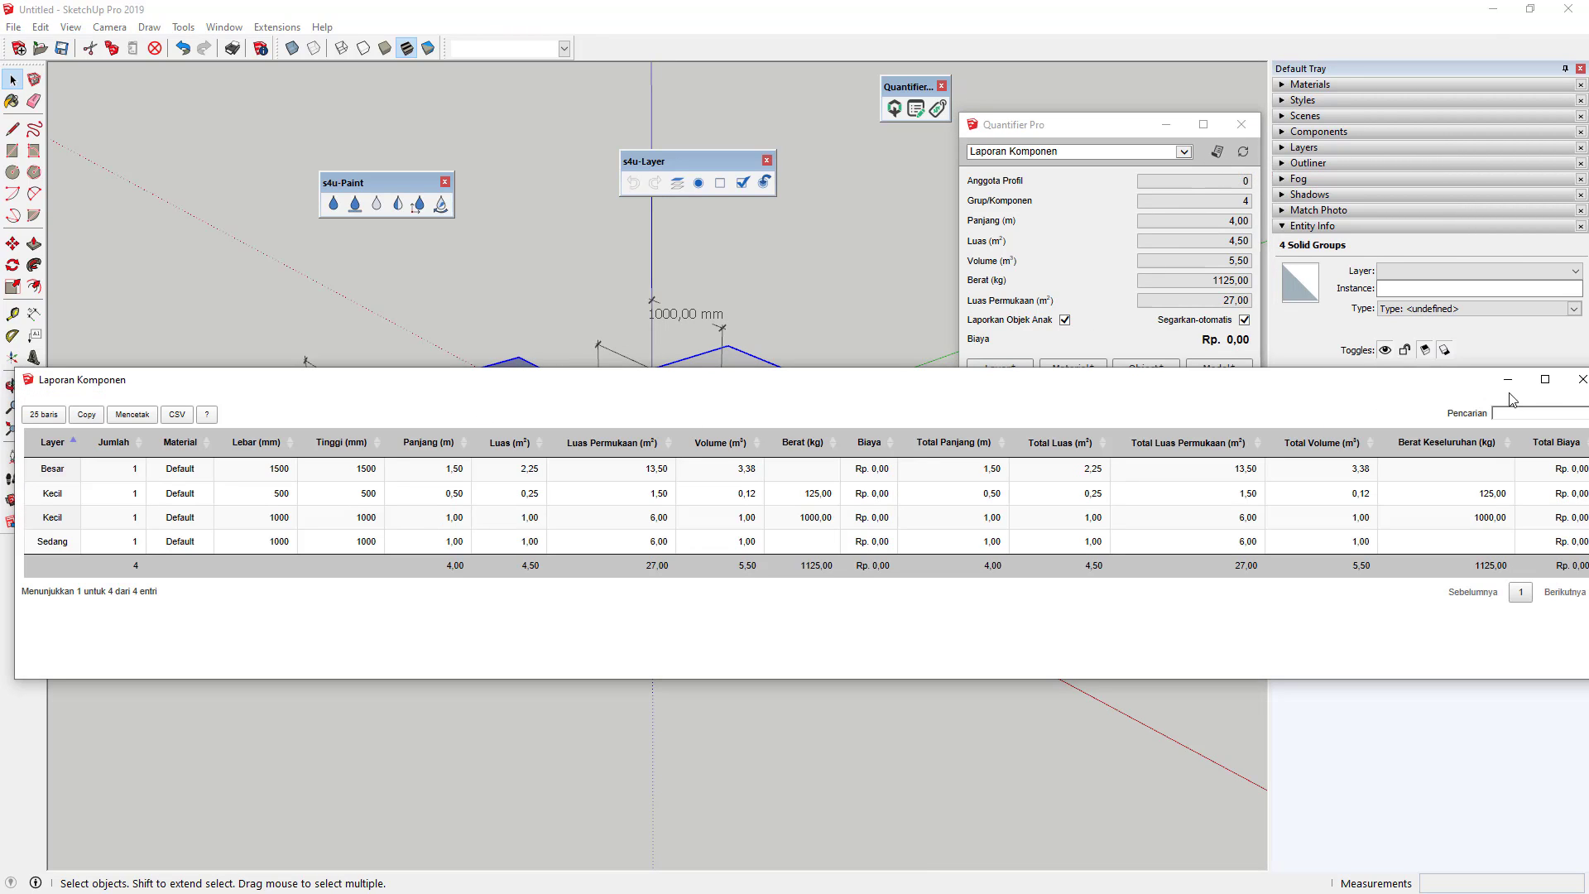
drag(899, 386, 886, 132)
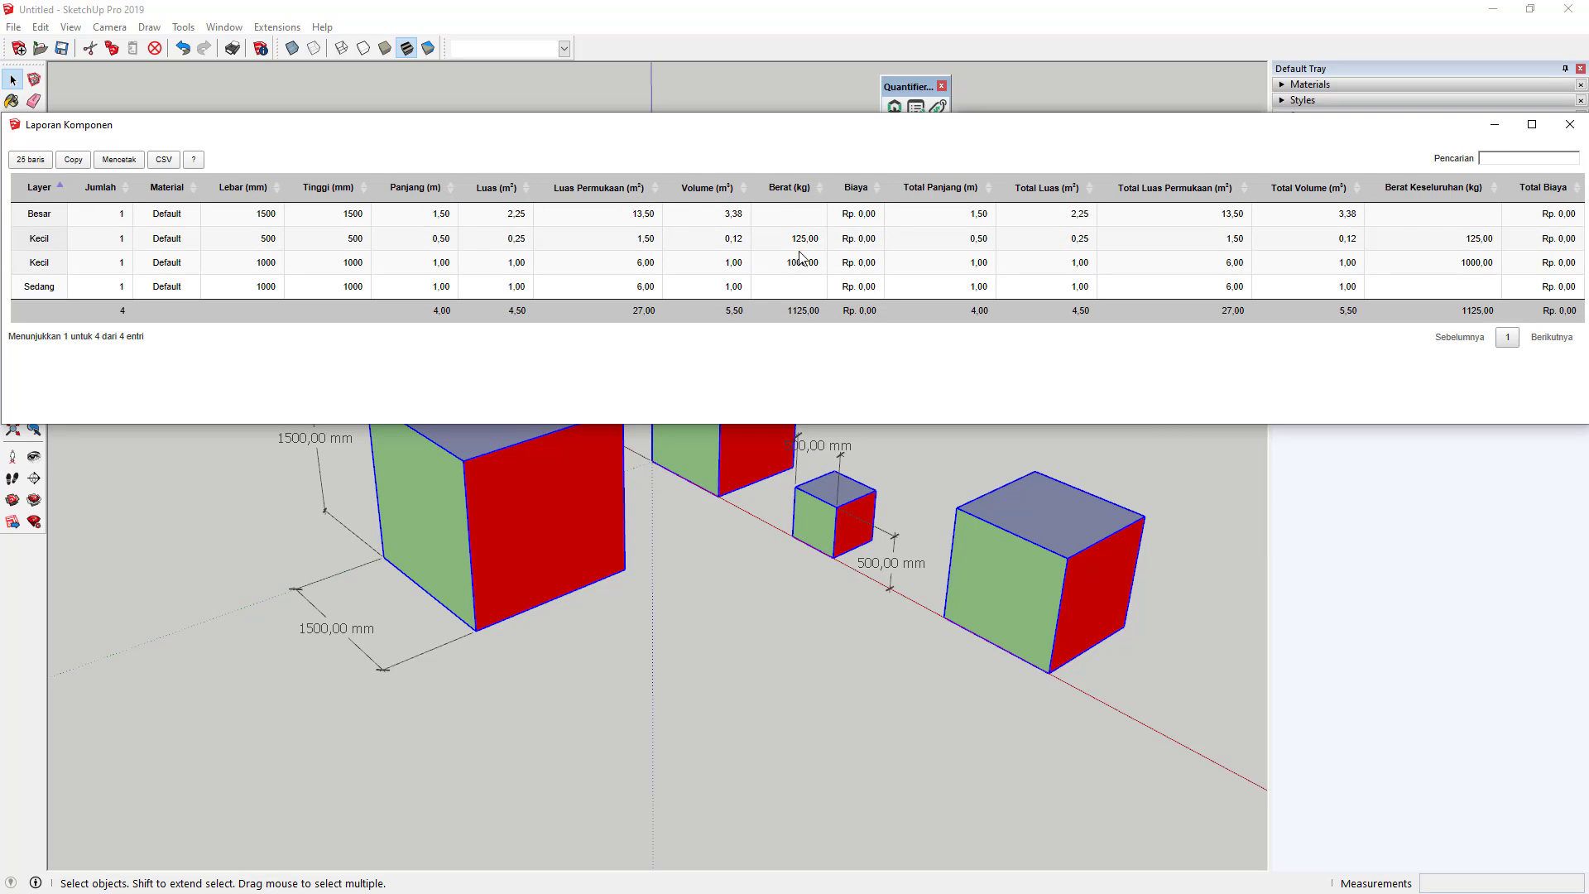
click(1570, 125)
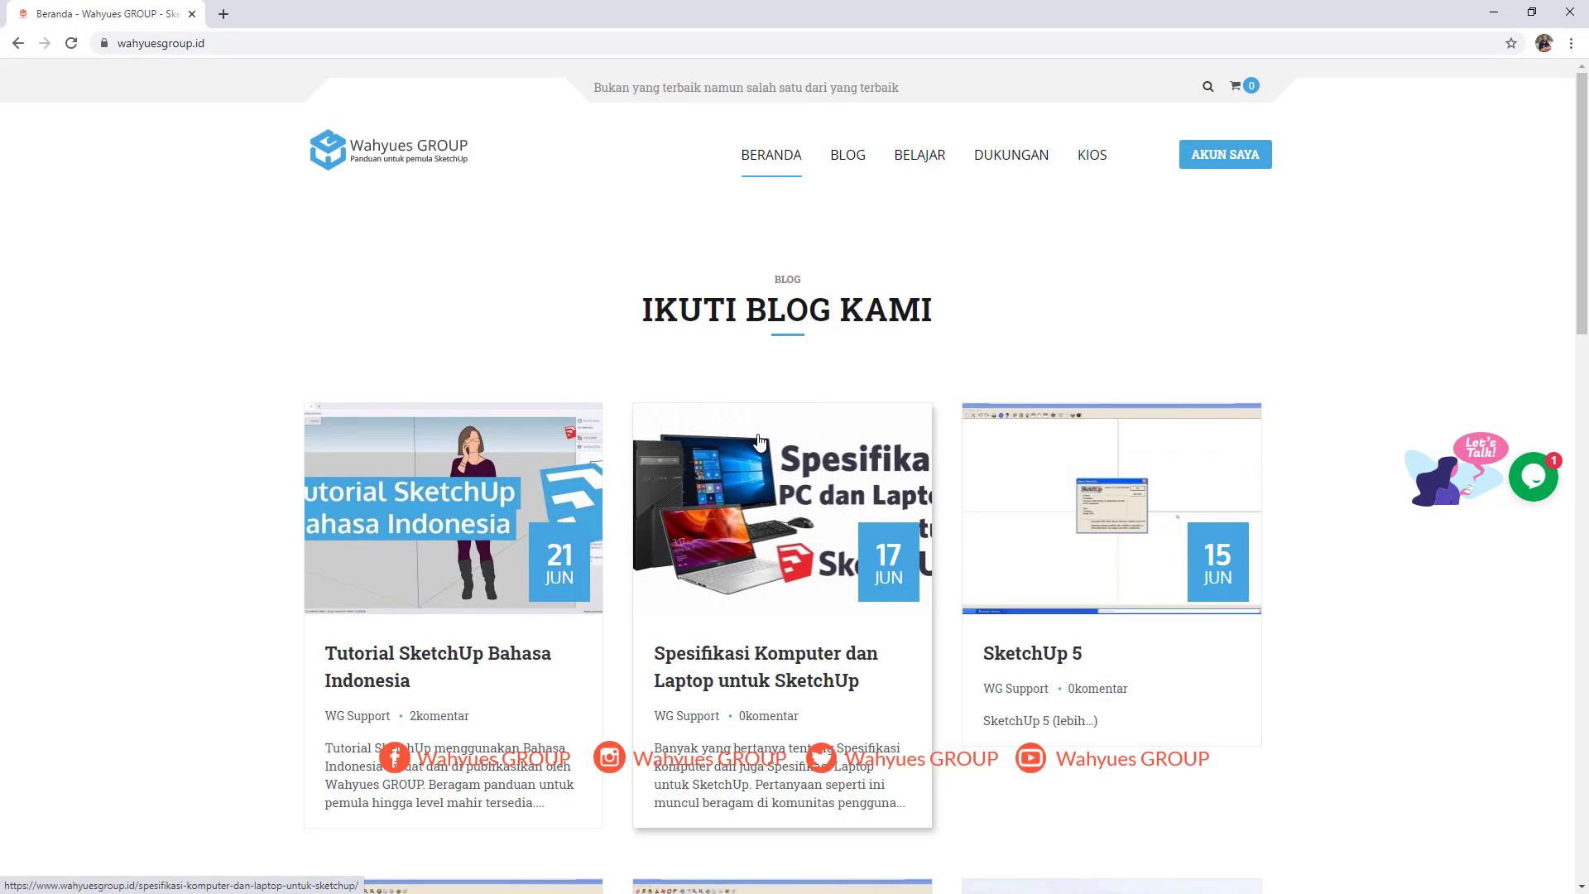
Switch to the browser and search the Wahyues GROUP website for "quantifier".
click(1209, 87)
click(388, 98)
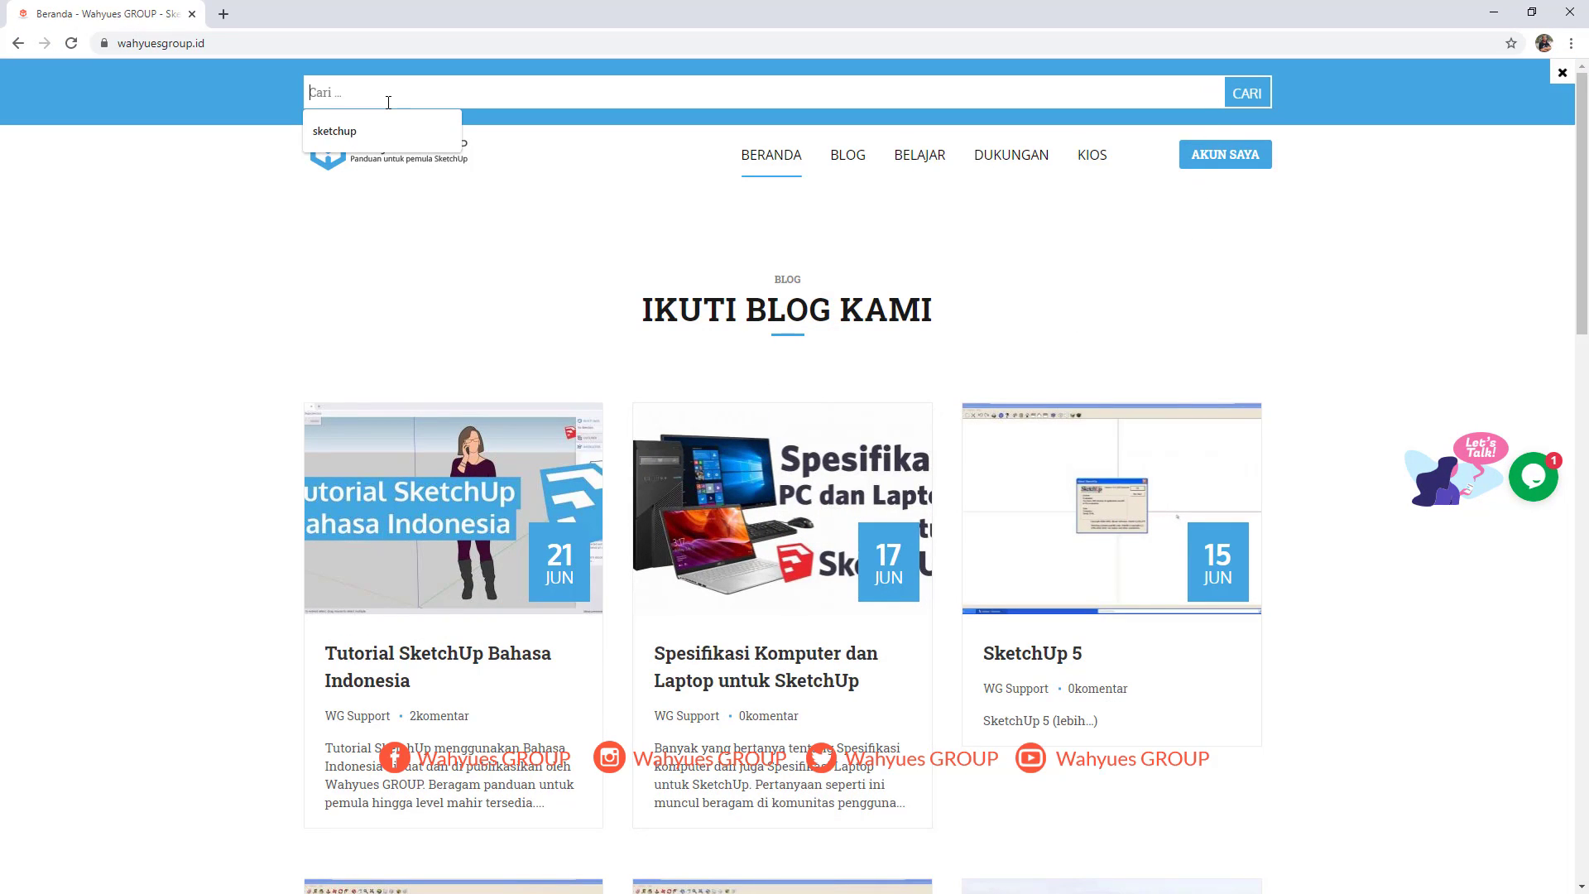
text(quantifier)
key(Return)
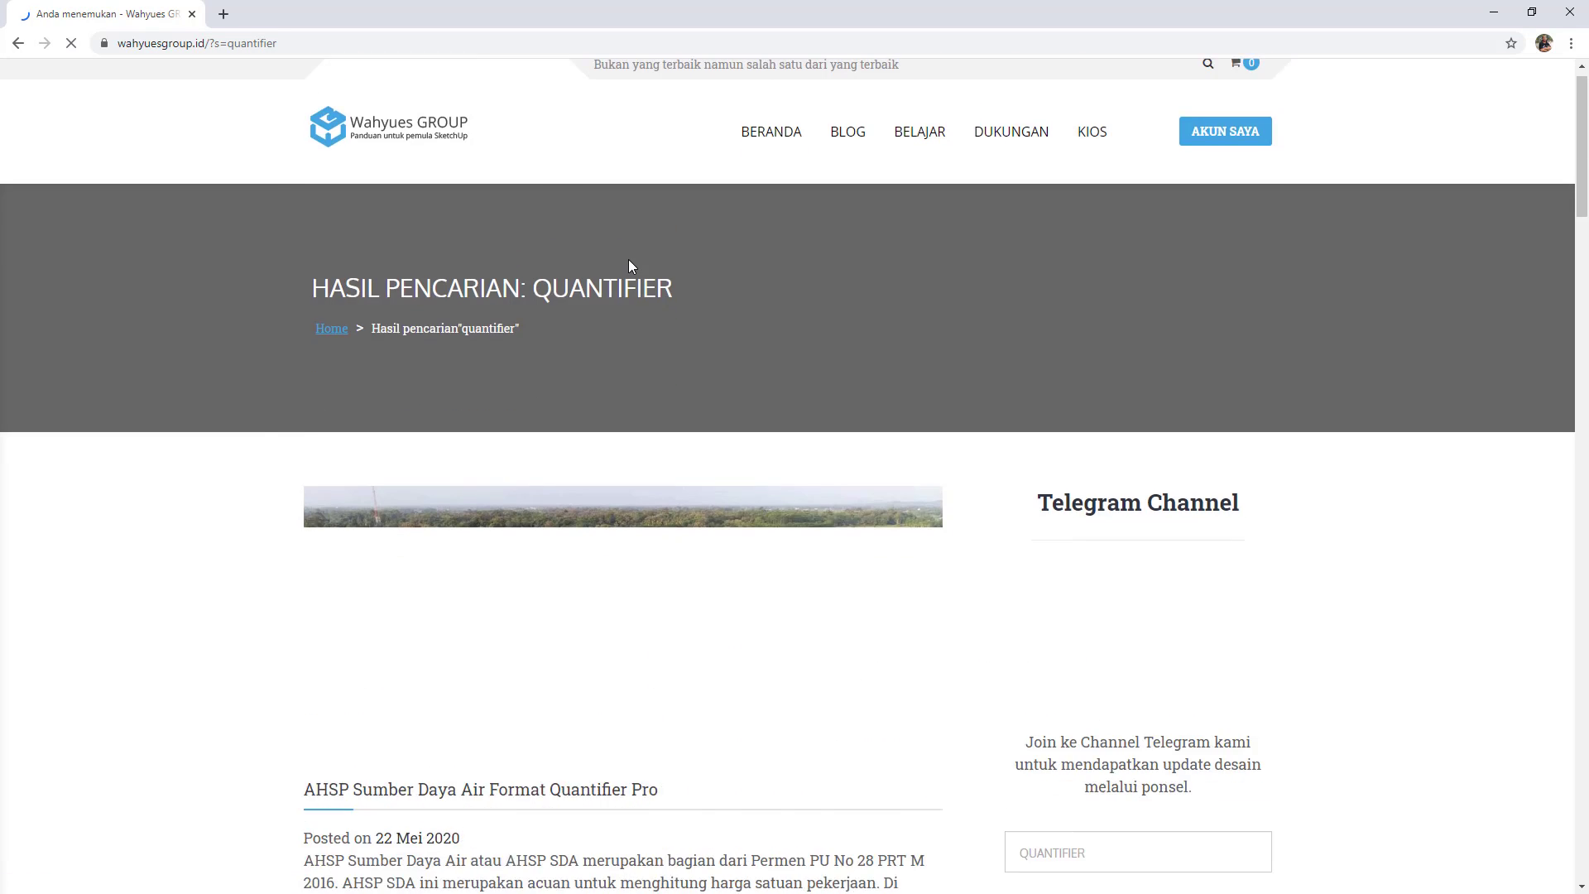
Find the Quantifier Pro article among the search results and open it.
scroll(628, 259, down, 10)
scroll(696, 578, down, 14)
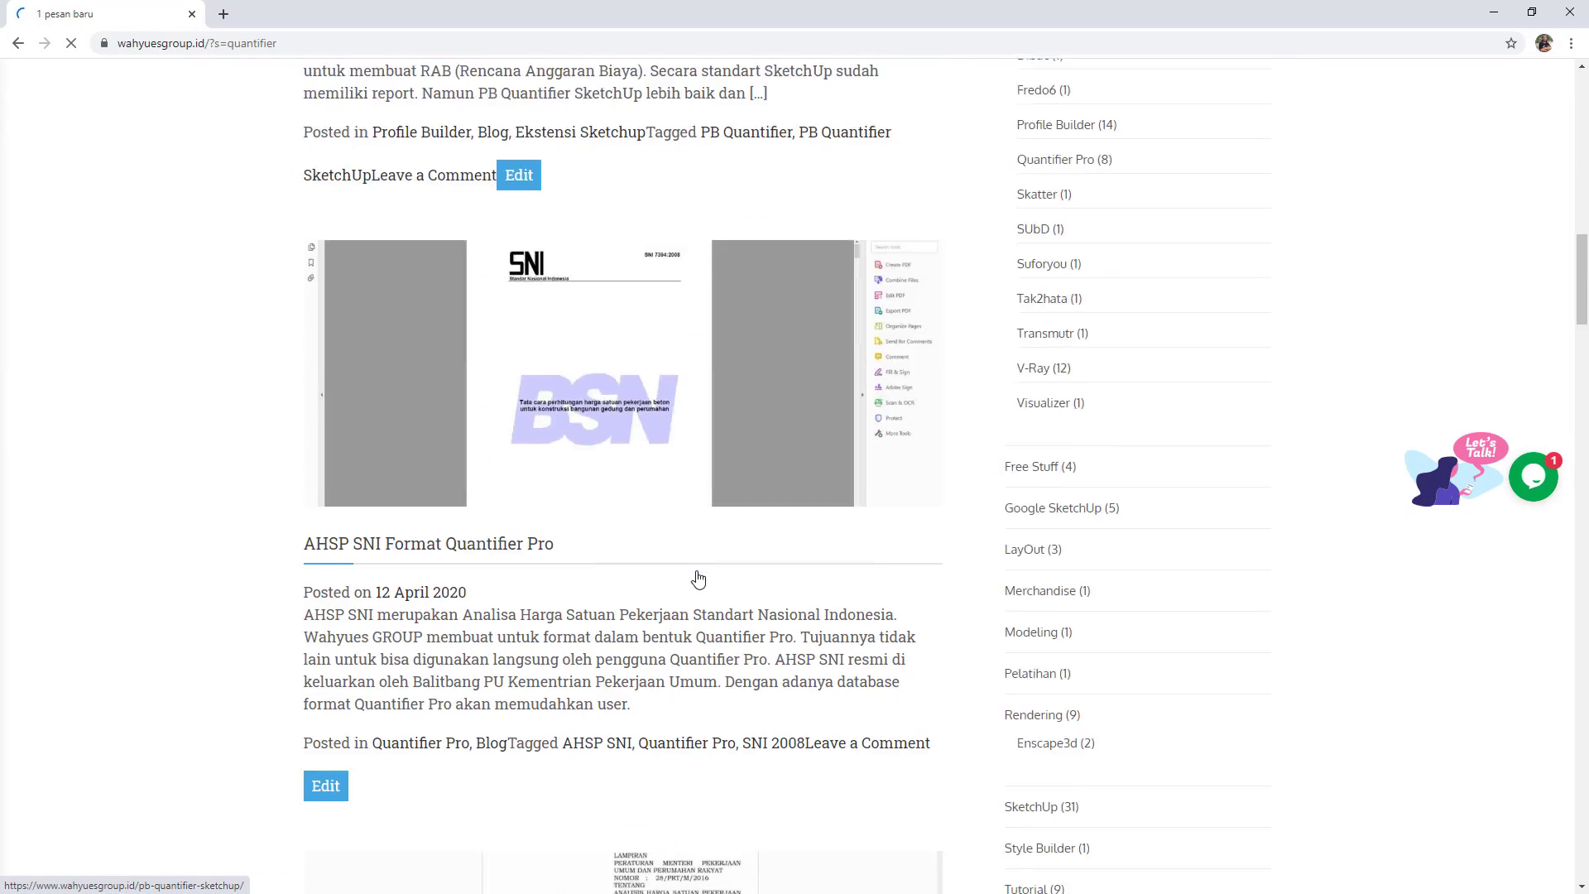
scroll(521, 662, down, 12)
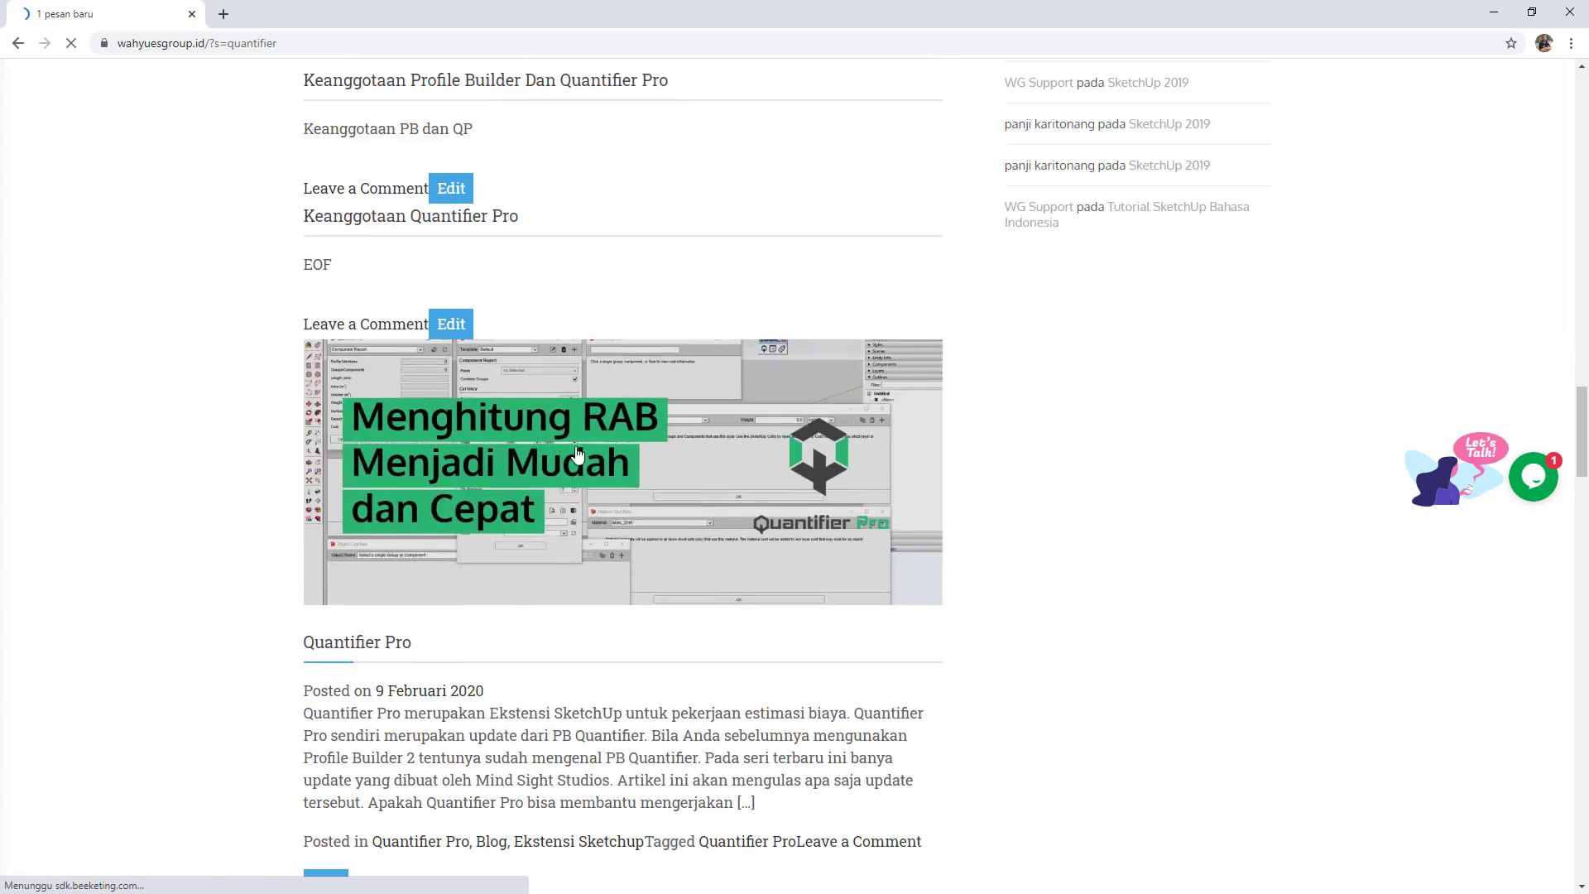
click(389, 643)
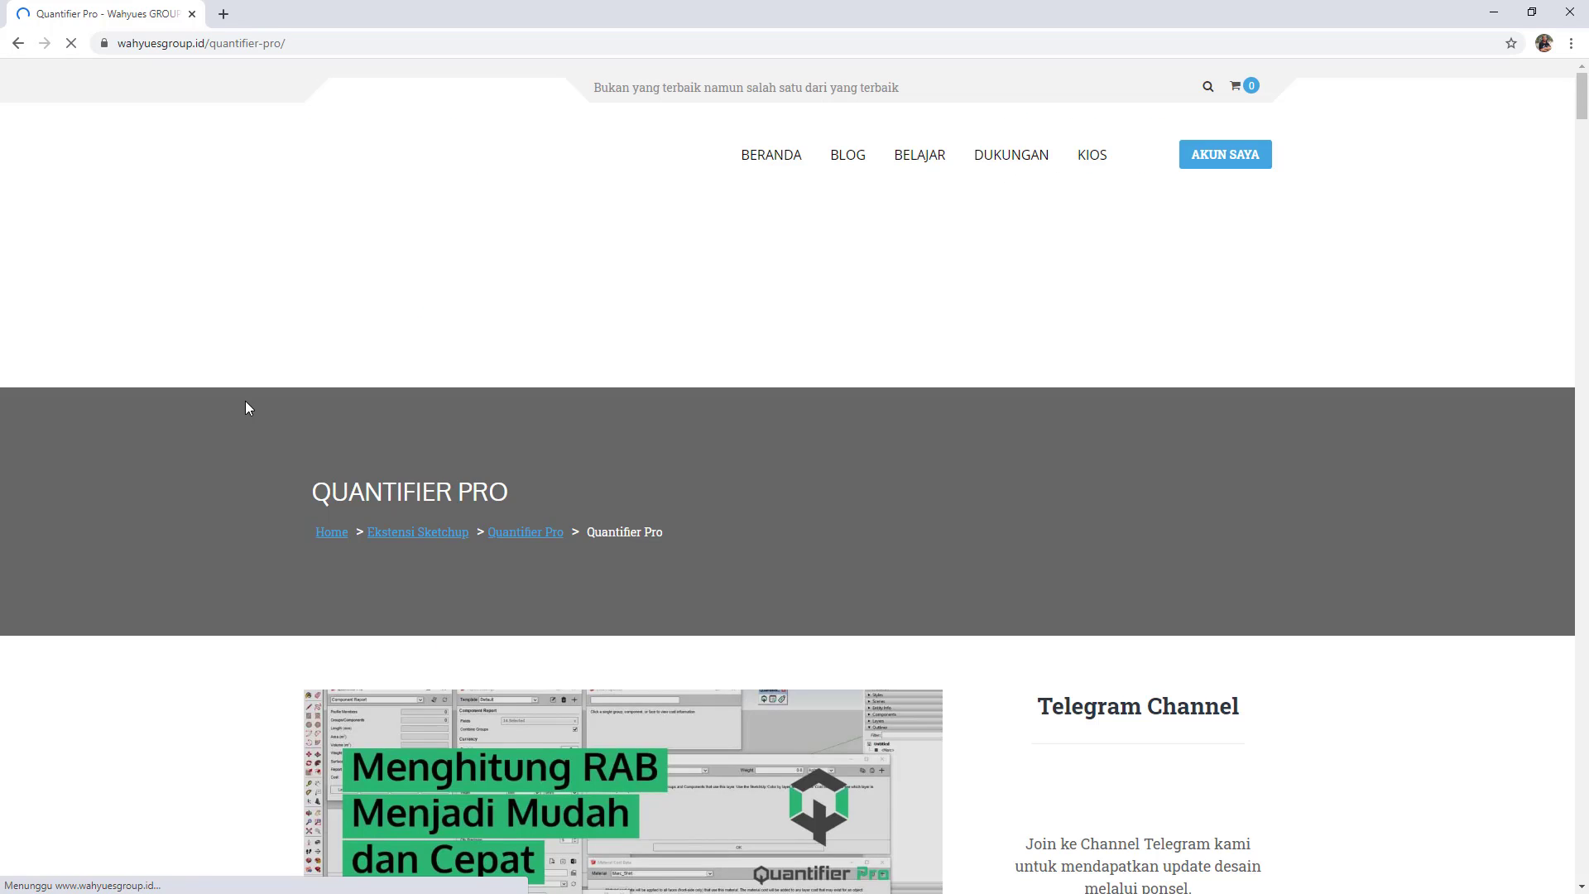
Find the article's download section and open the 30 Hari Full Fitur license link.
scroll(244, 407, down, 17)
scroll(243, 408, down, 20)
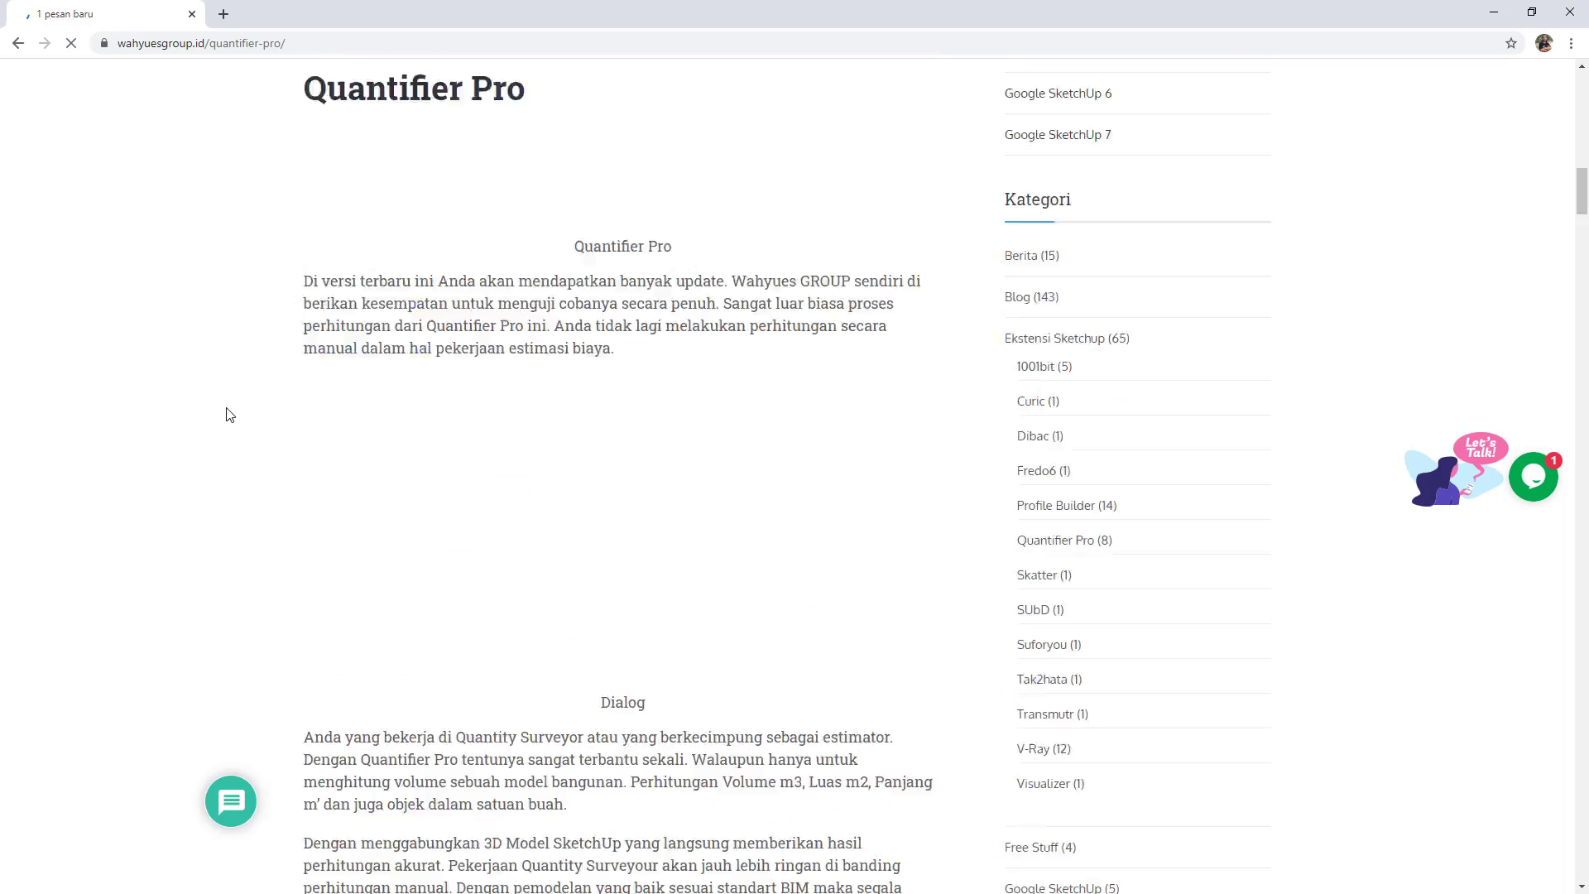
scroll(221, 418, down, 20)
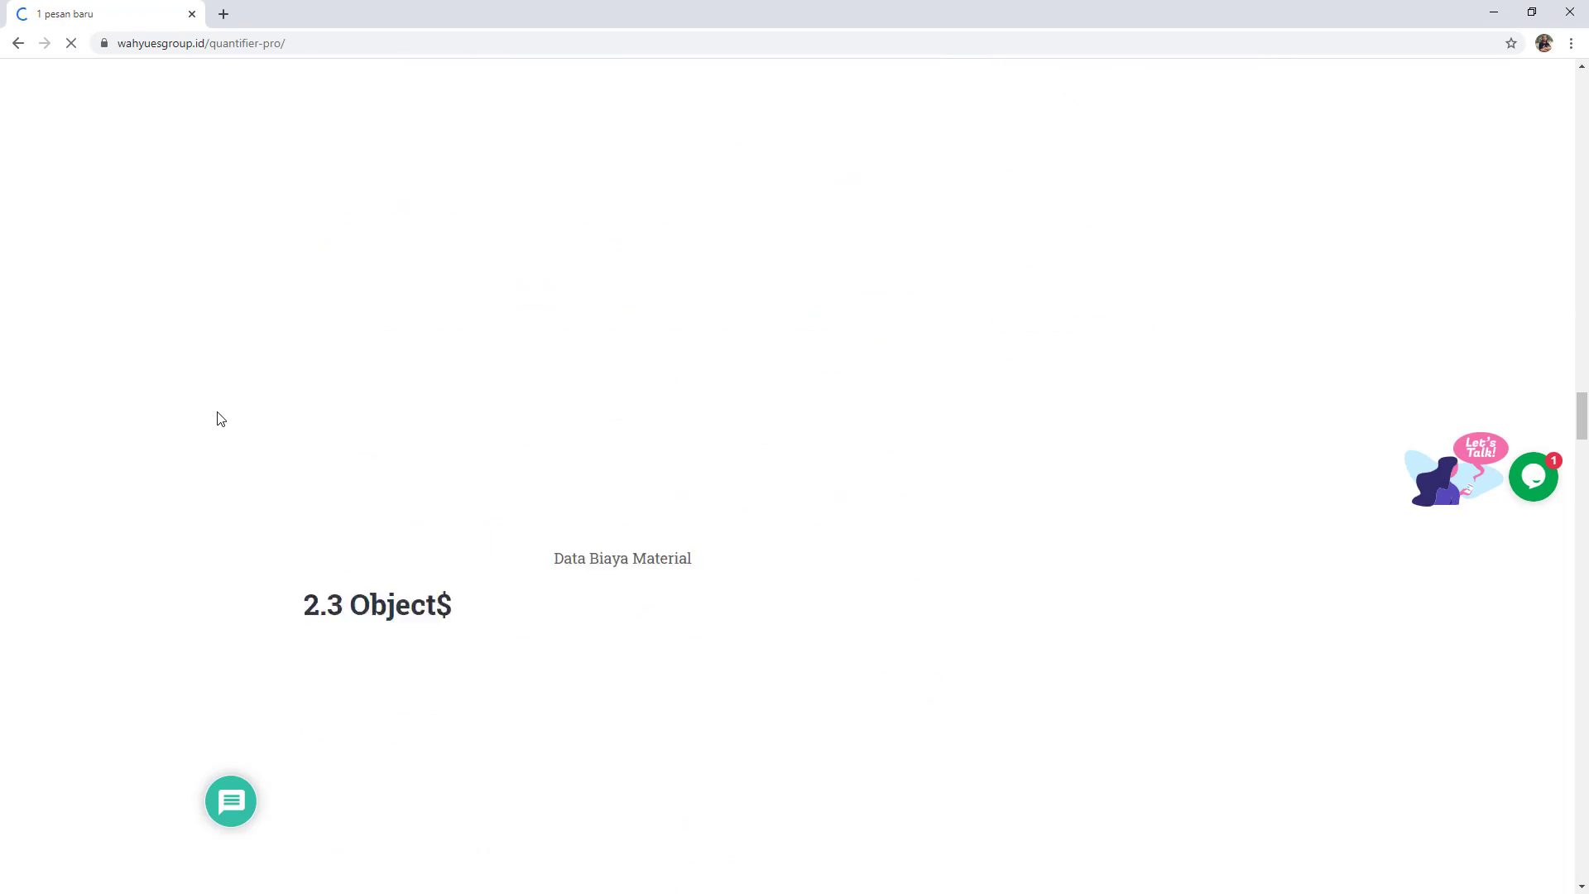
scroll(221, 418, down, 20)
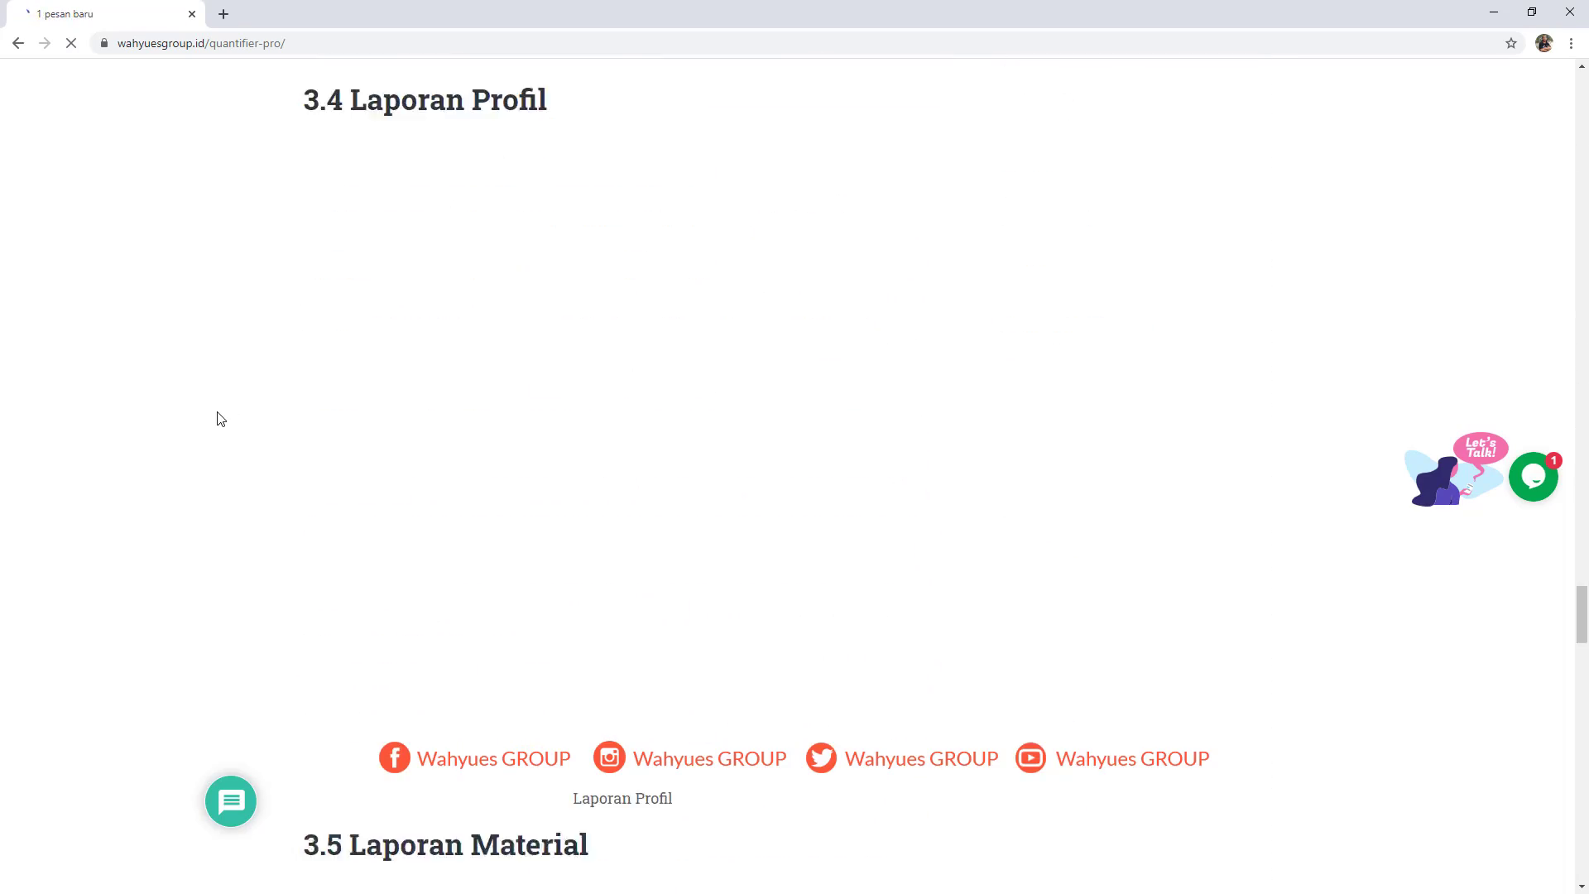
scroll(221, 417, up, 9)
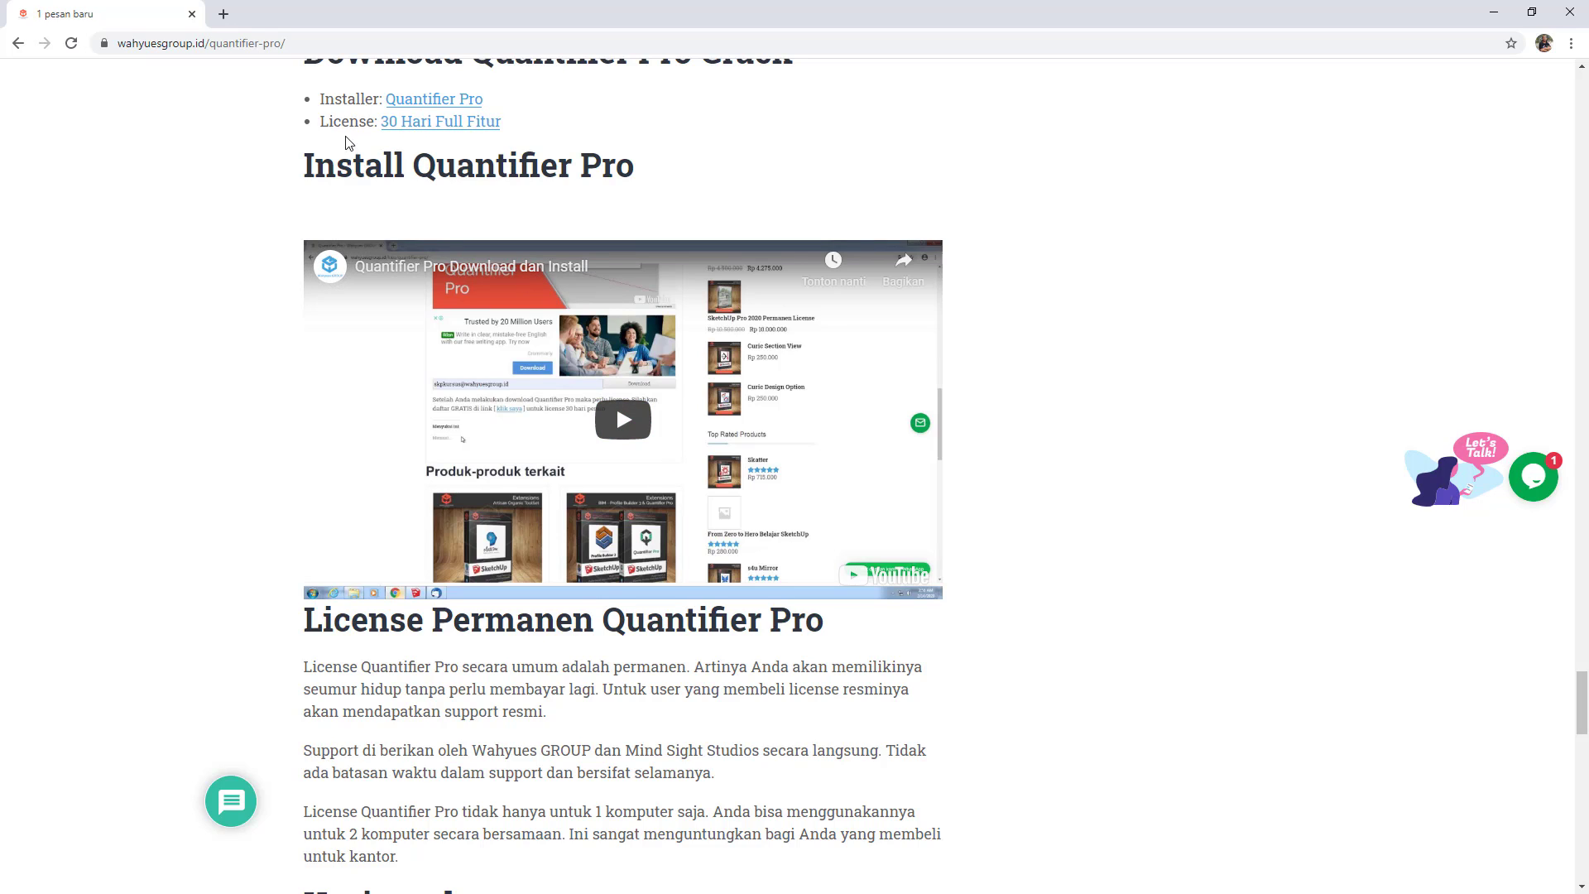
click(432, 124)
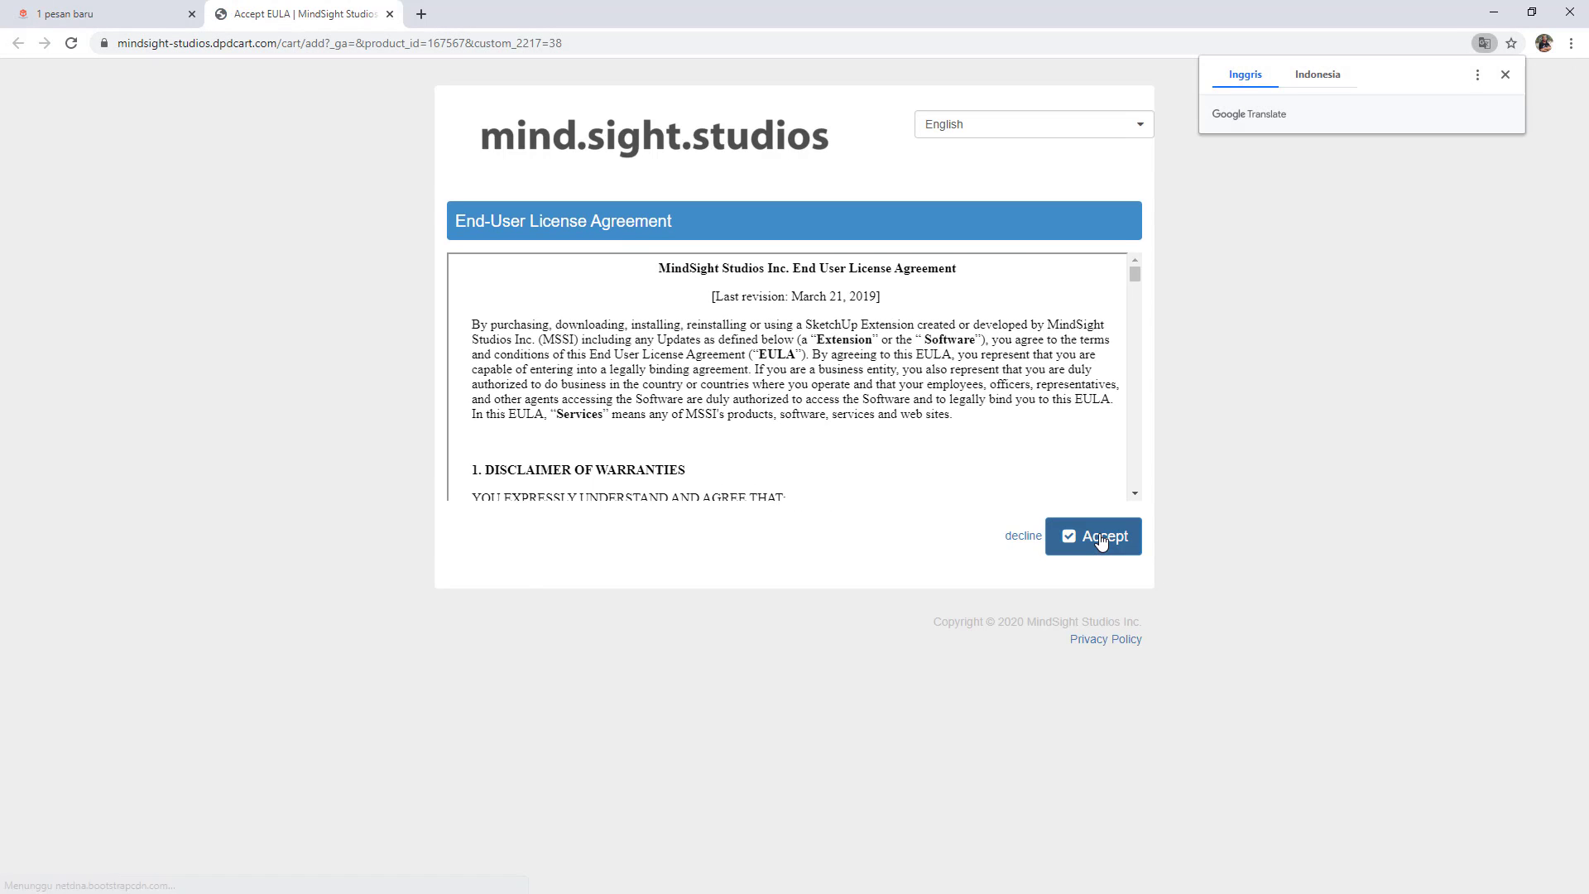
Accept the end-user license agreement, proceed to checkout for the Quantifier Pro Trial License, and return to the article.
click(1101, 538)
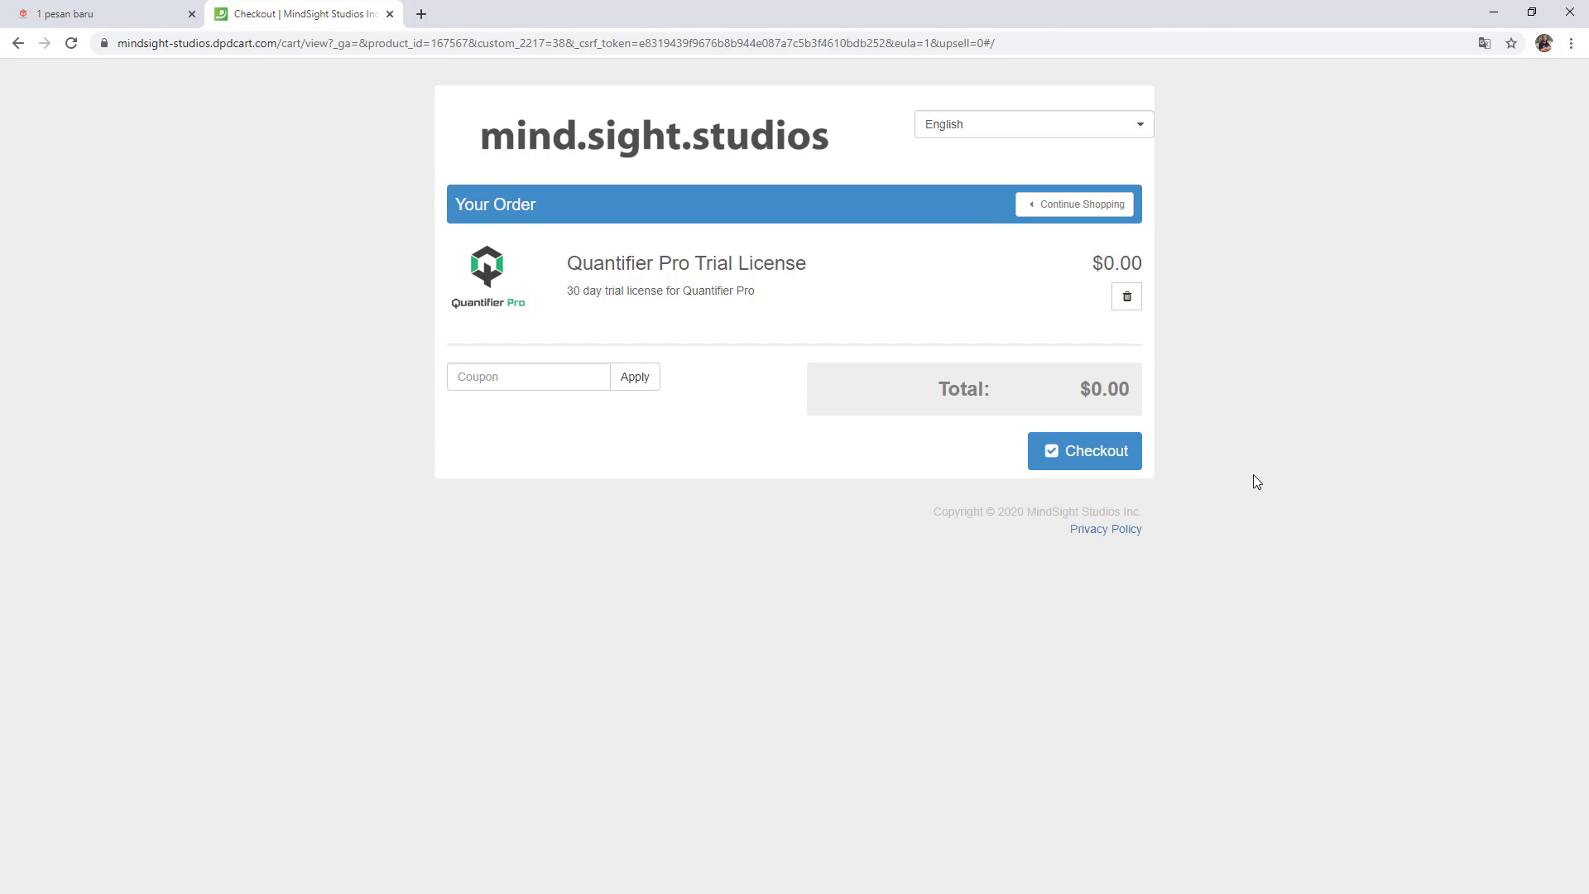
click(1116, 451)
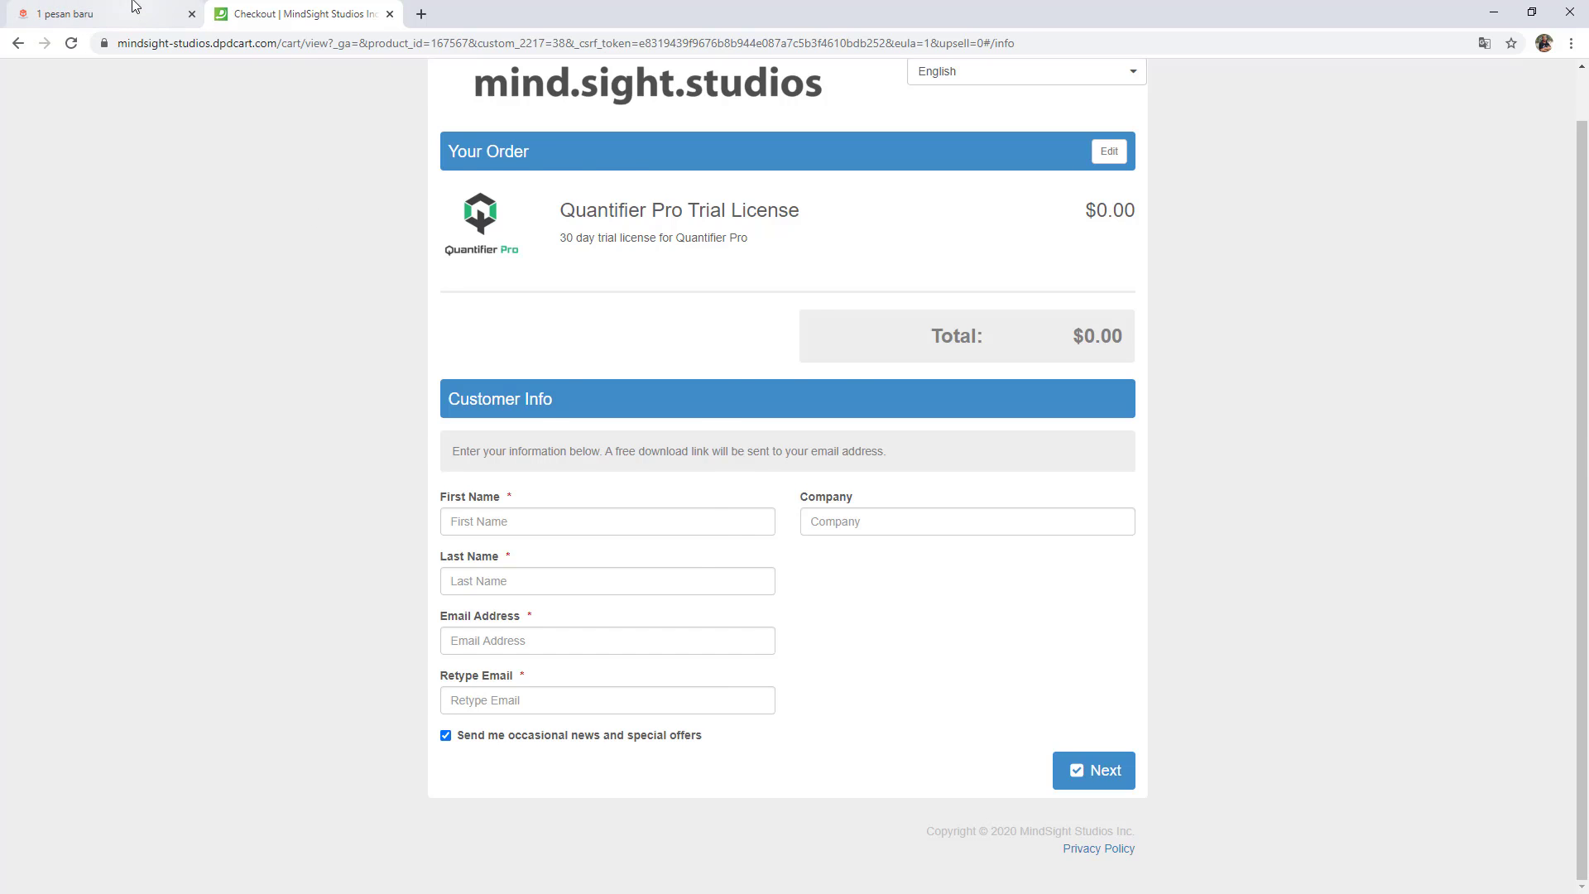
click(104, 14)
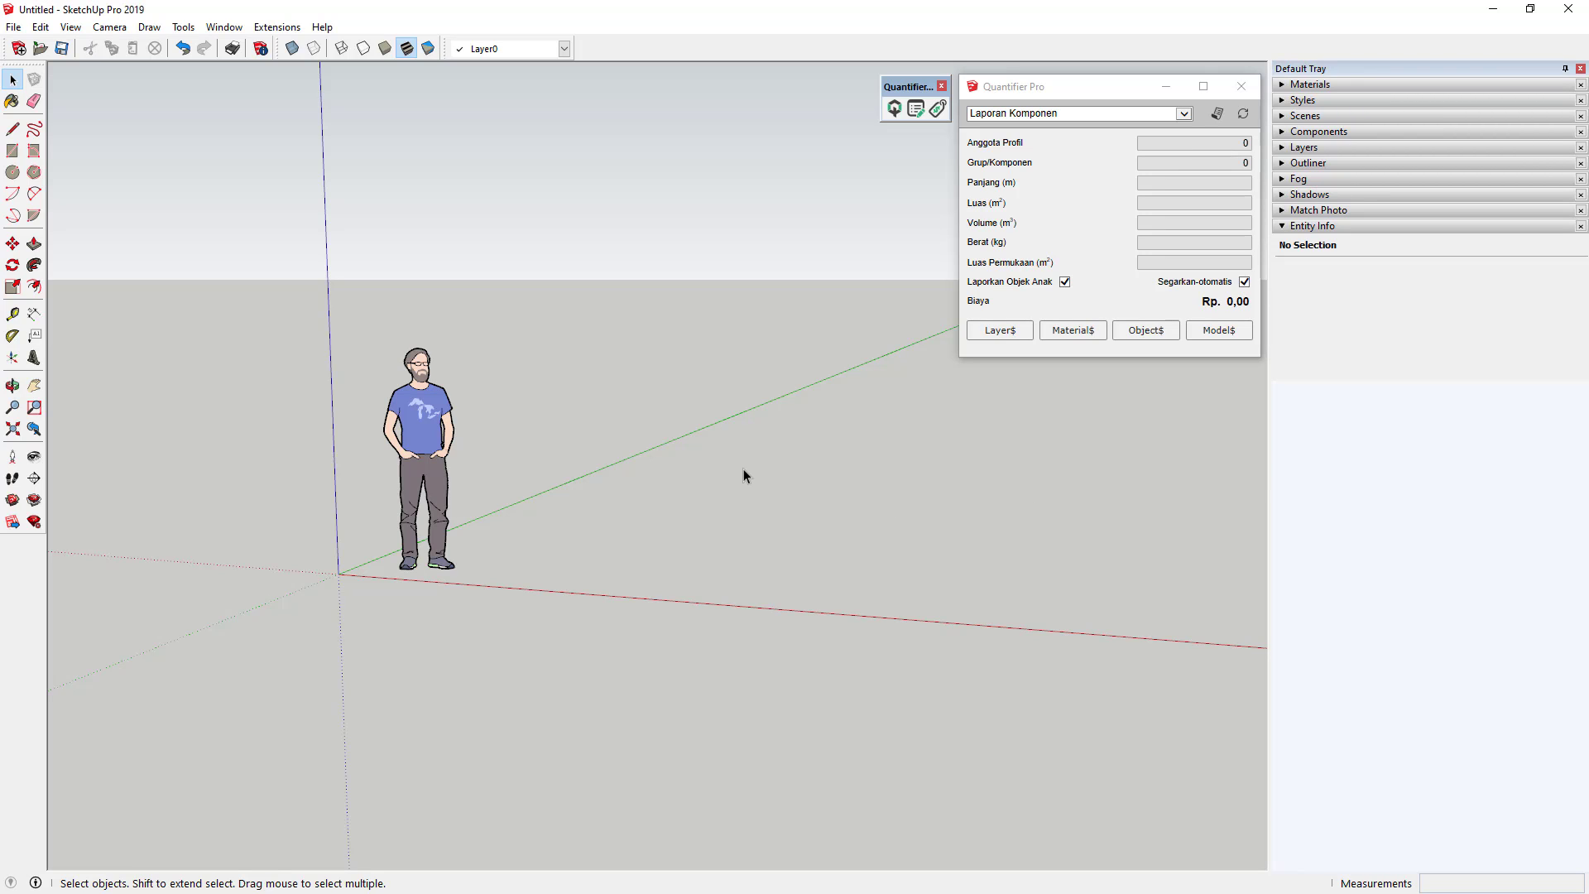
In SketchUp, delete the default human figure and draw a 1000 × 1000 mm rectangle starting at the origin.
drag(340, 309, 614, 621)
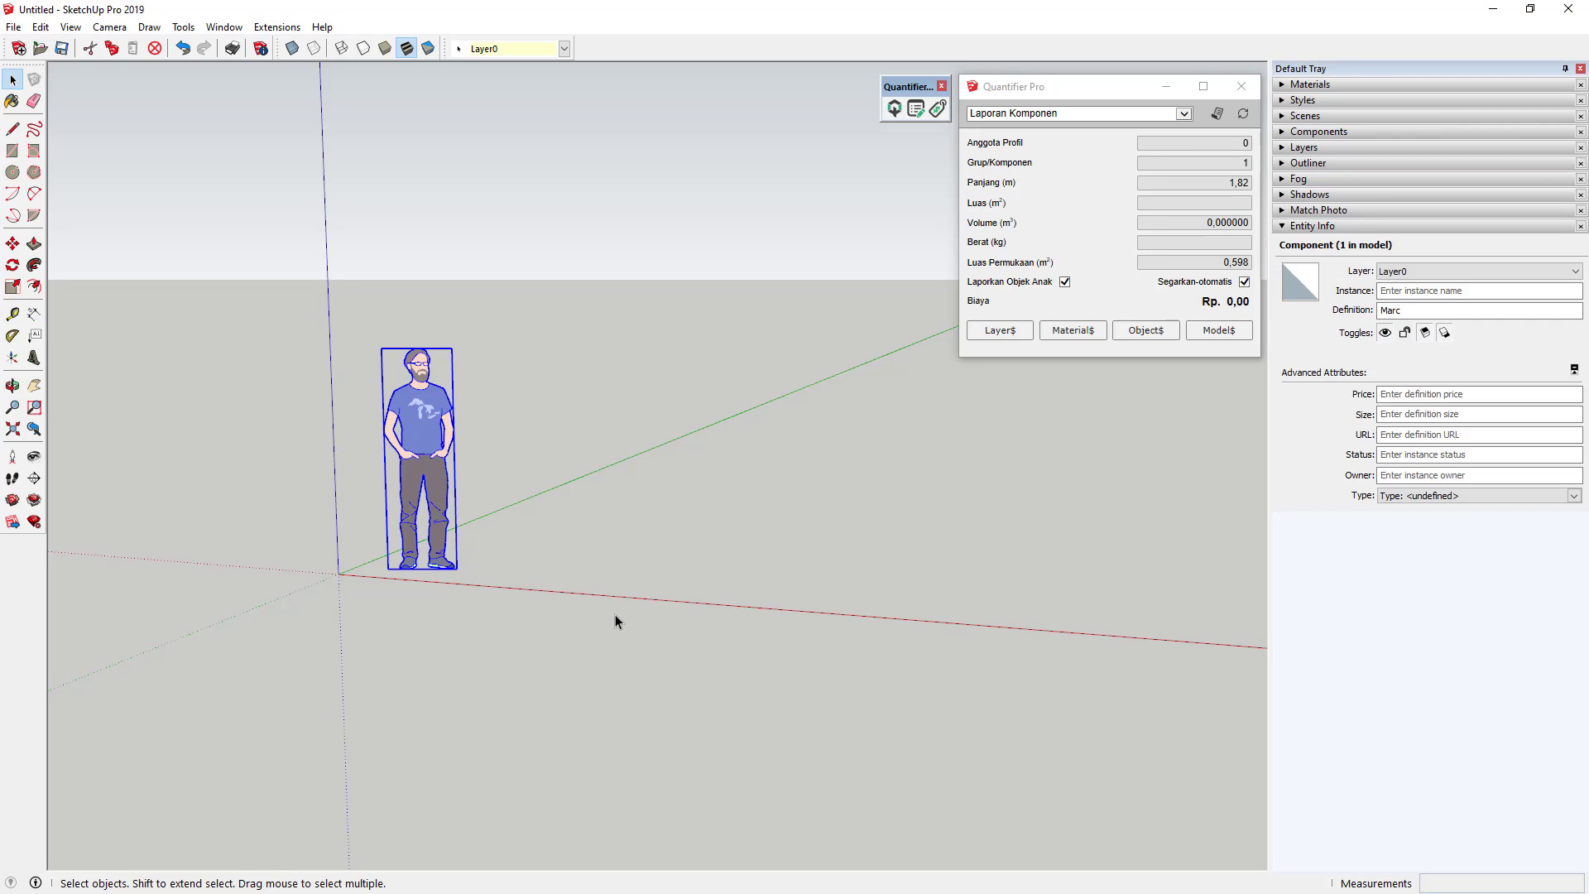
key(Delete)
middle_drag(974, 525, 974, 113)
middle_drag(717, 502, 538, 530)
key(r)
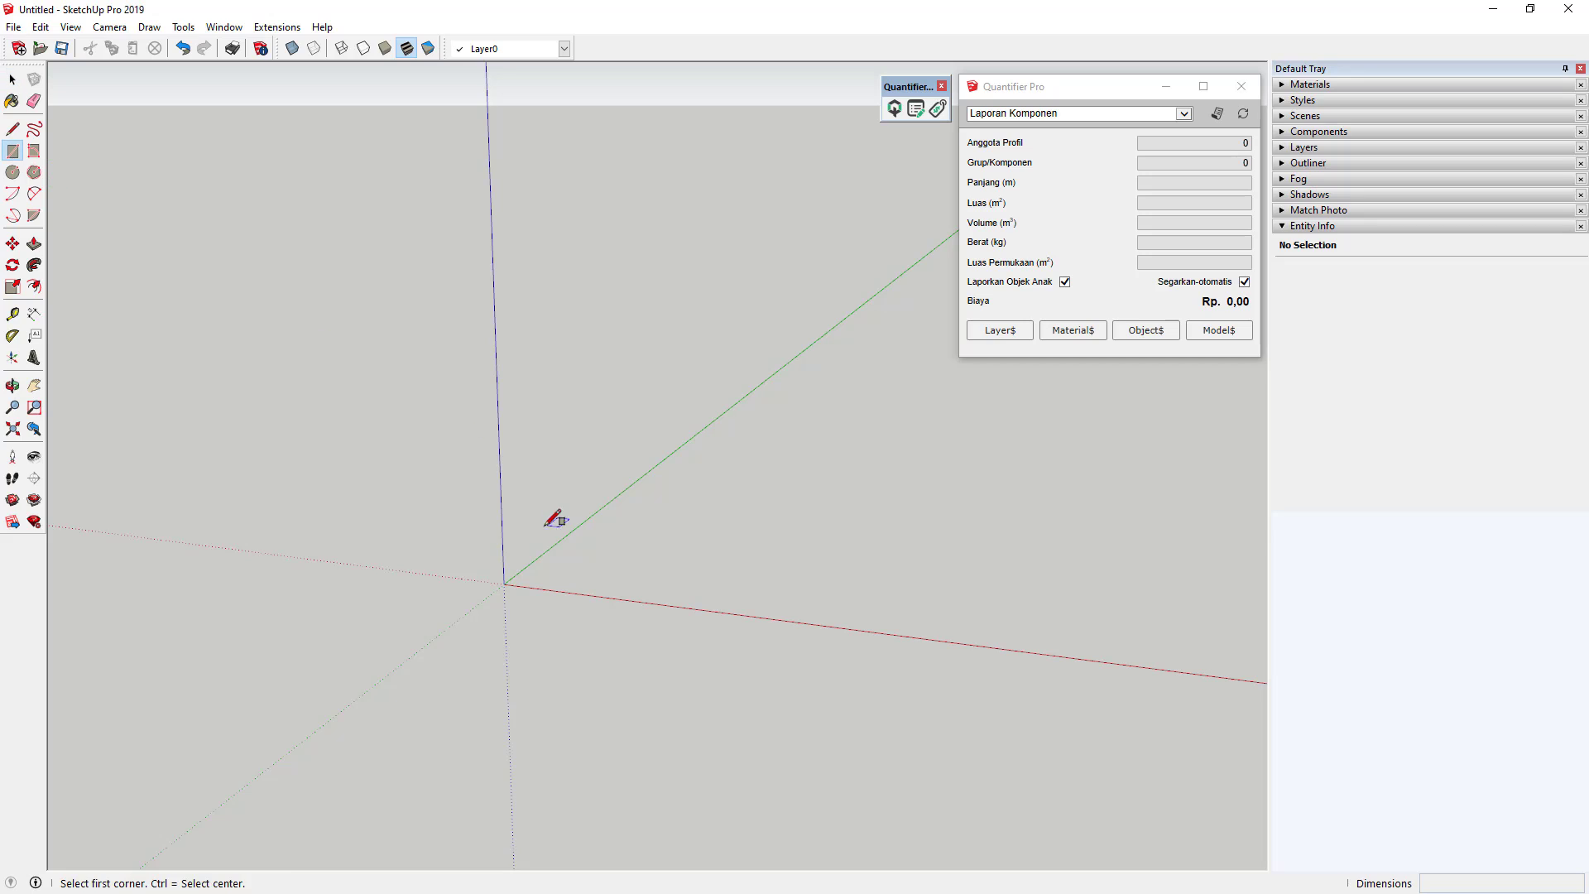
click(504, 585)
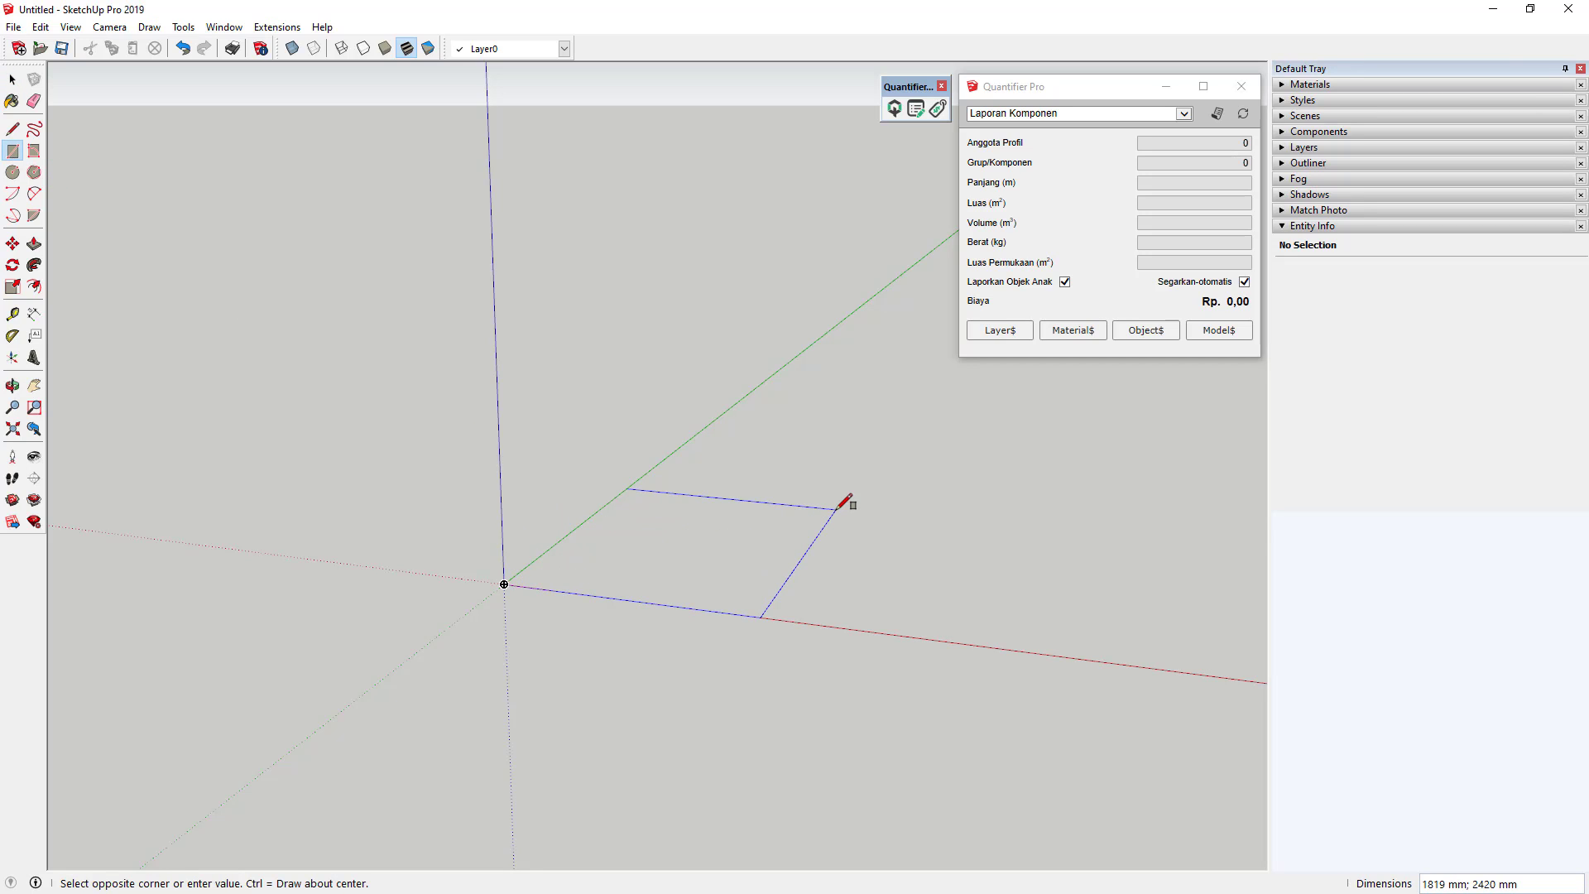
text(1000;100)
key(Return)
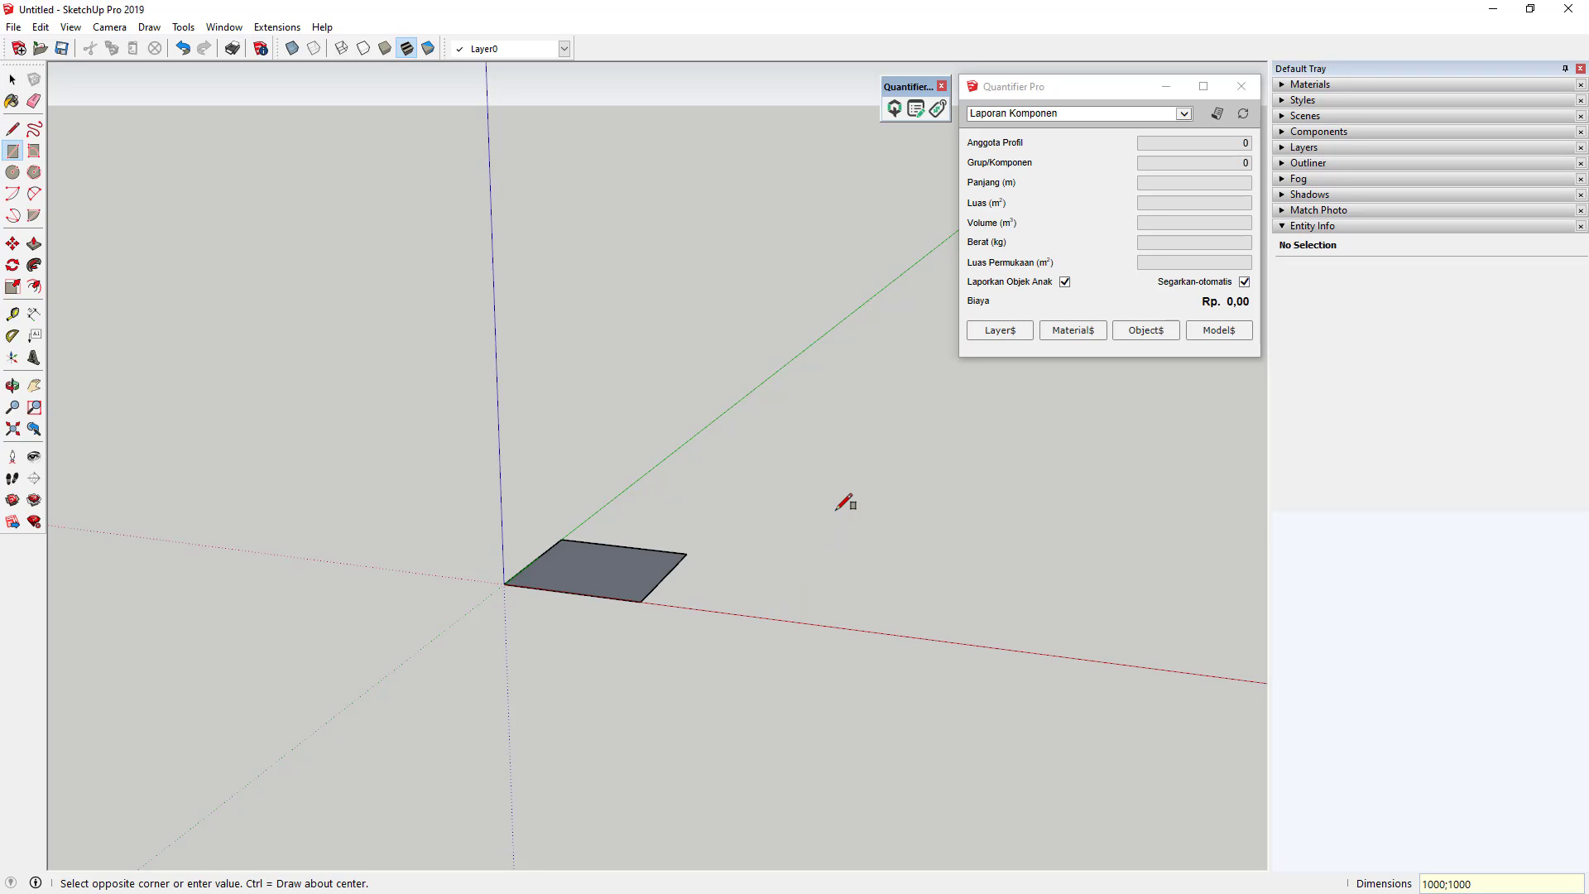
Push/Pull the square face up 1000 mm to form a cube, and leave the tool.
scroll(506, 583, up, 2)
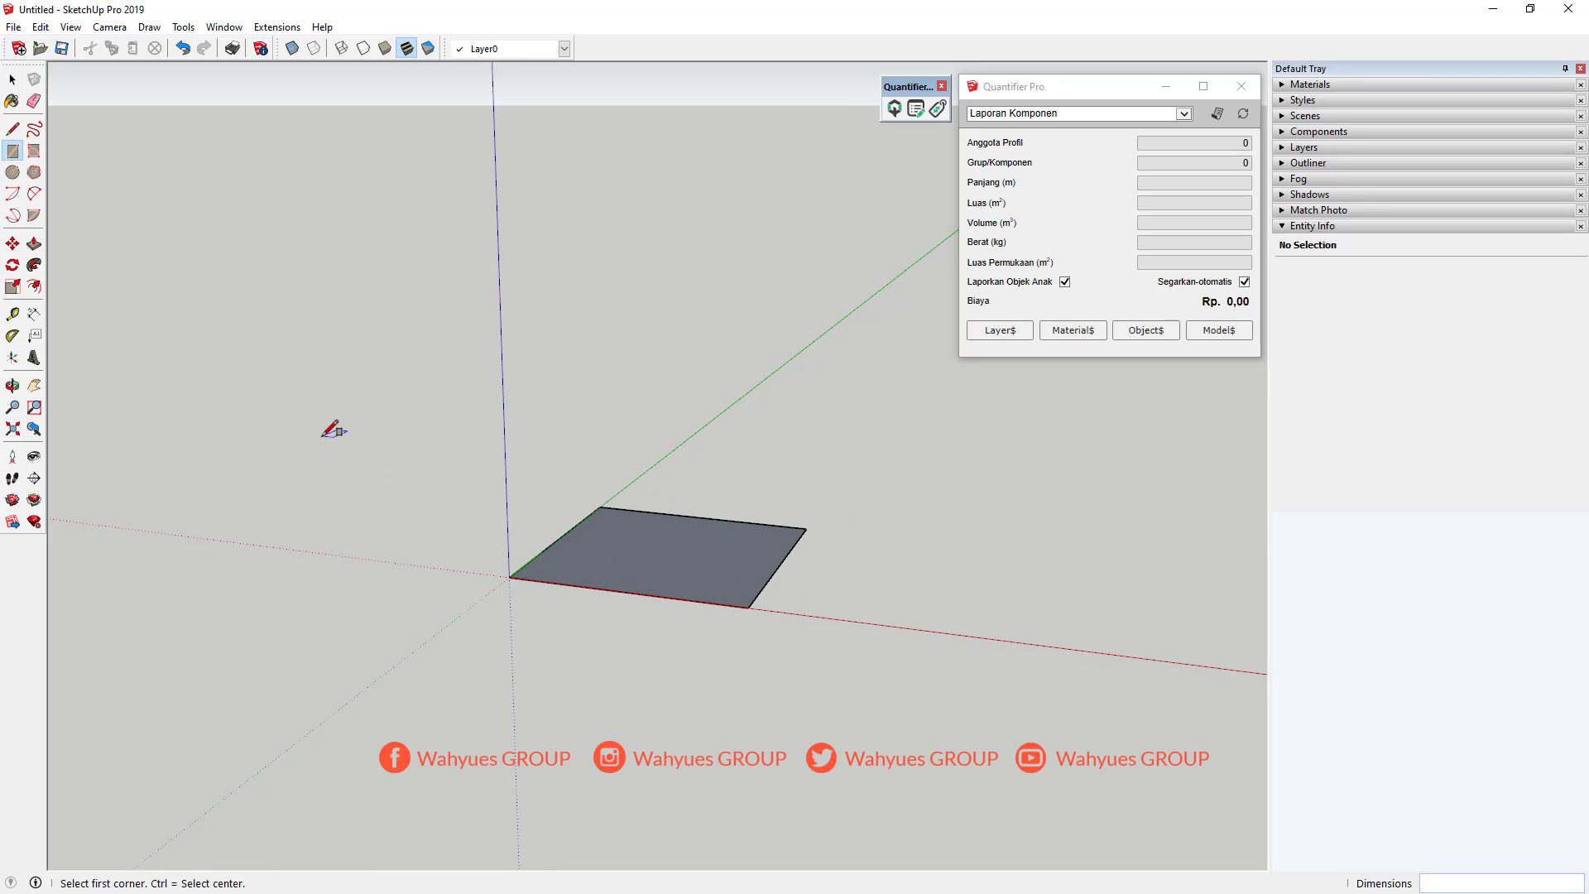
click(34, 244)
drag(728, 560, 758, 324)
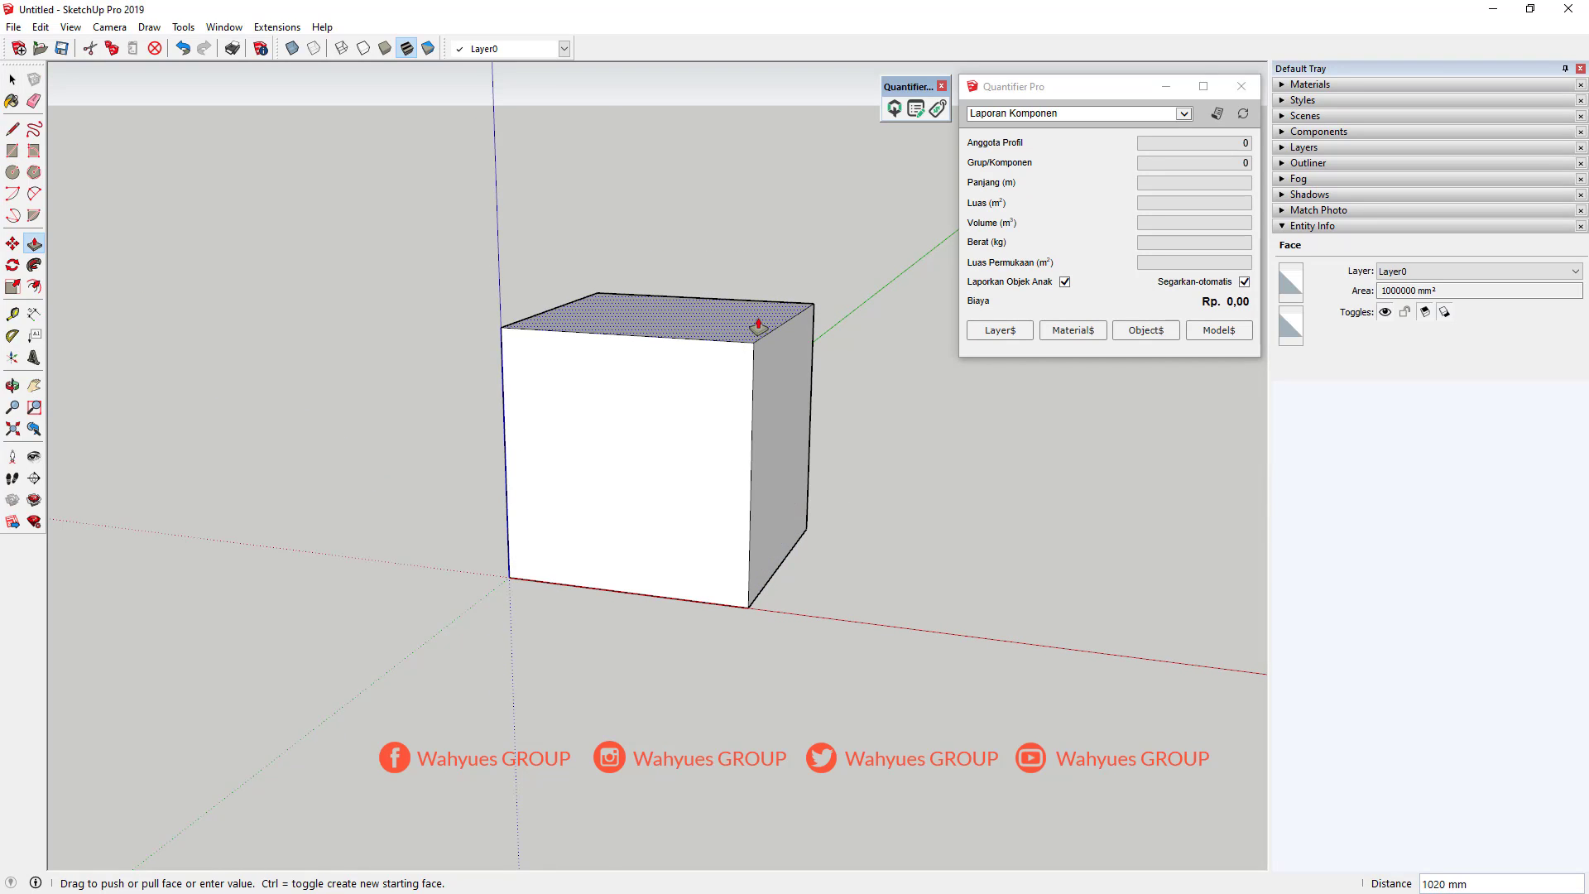
text(1000)
key(Return)
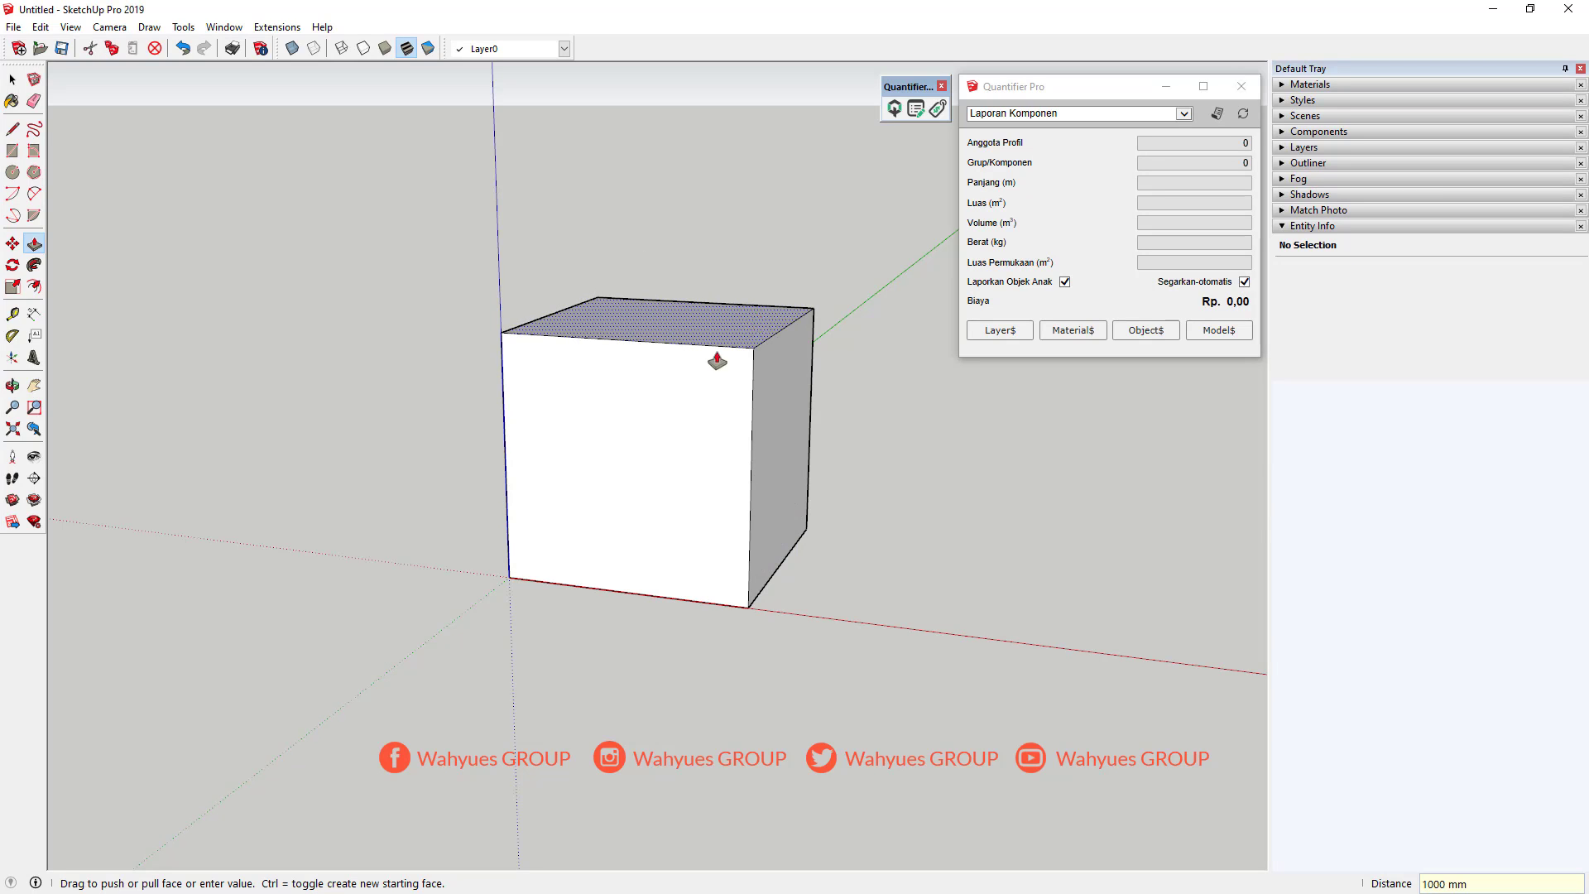
middle_drag(714, 358, 222, 226)
click(13, 79)
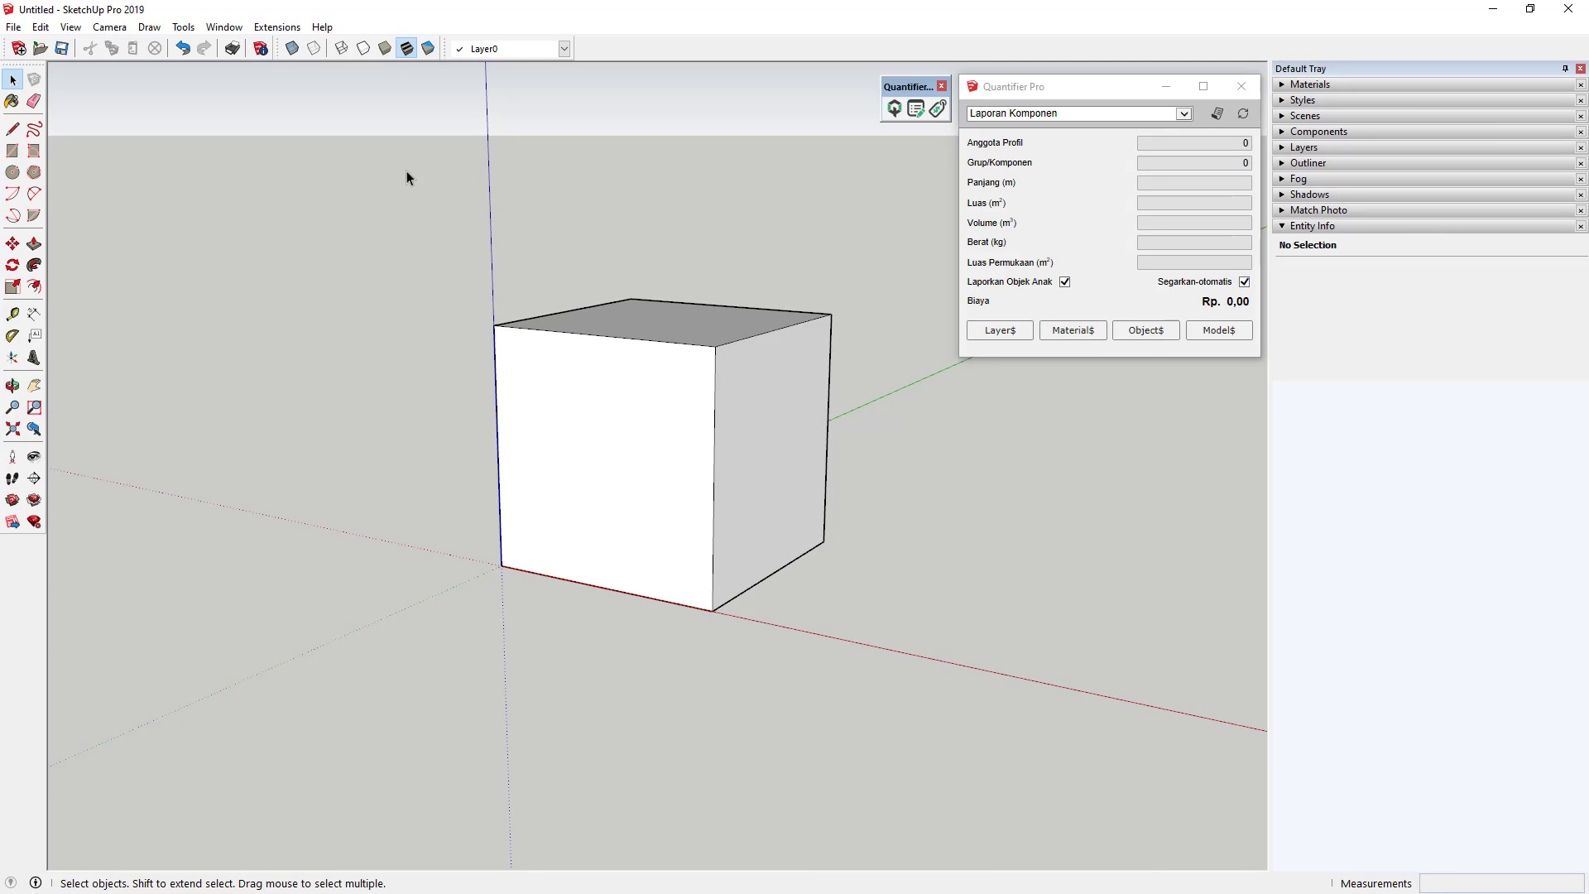
Select all of the cube's faces and edges and make them a group.
drag(399, 170, 956, 735)
middle_drag(956, 735, 819, 563)
right_click(579, 355)
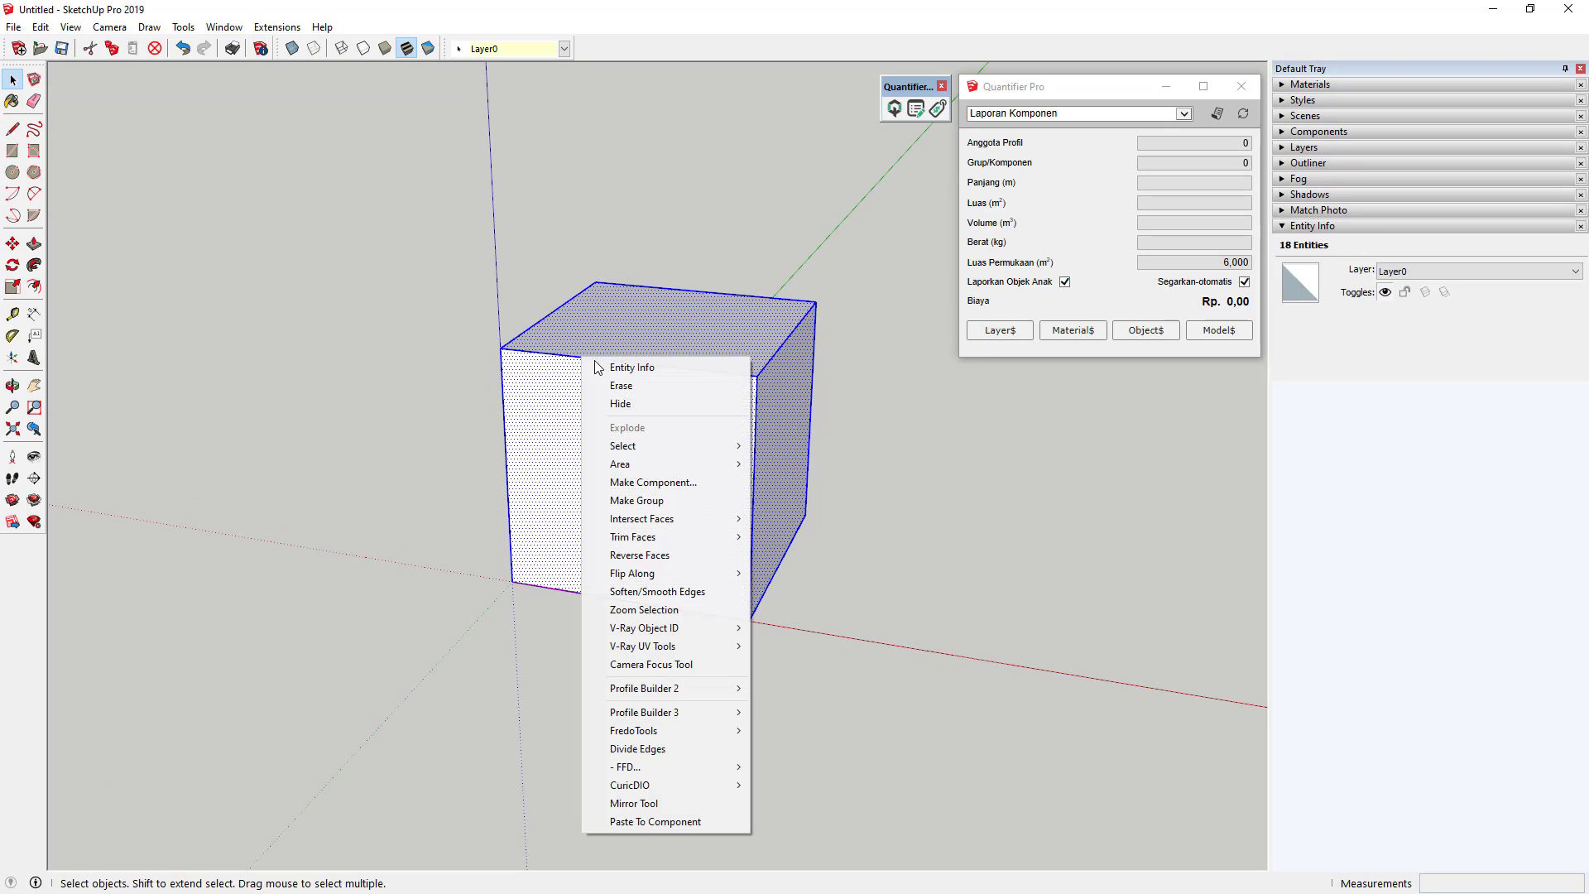
click(678, 503)
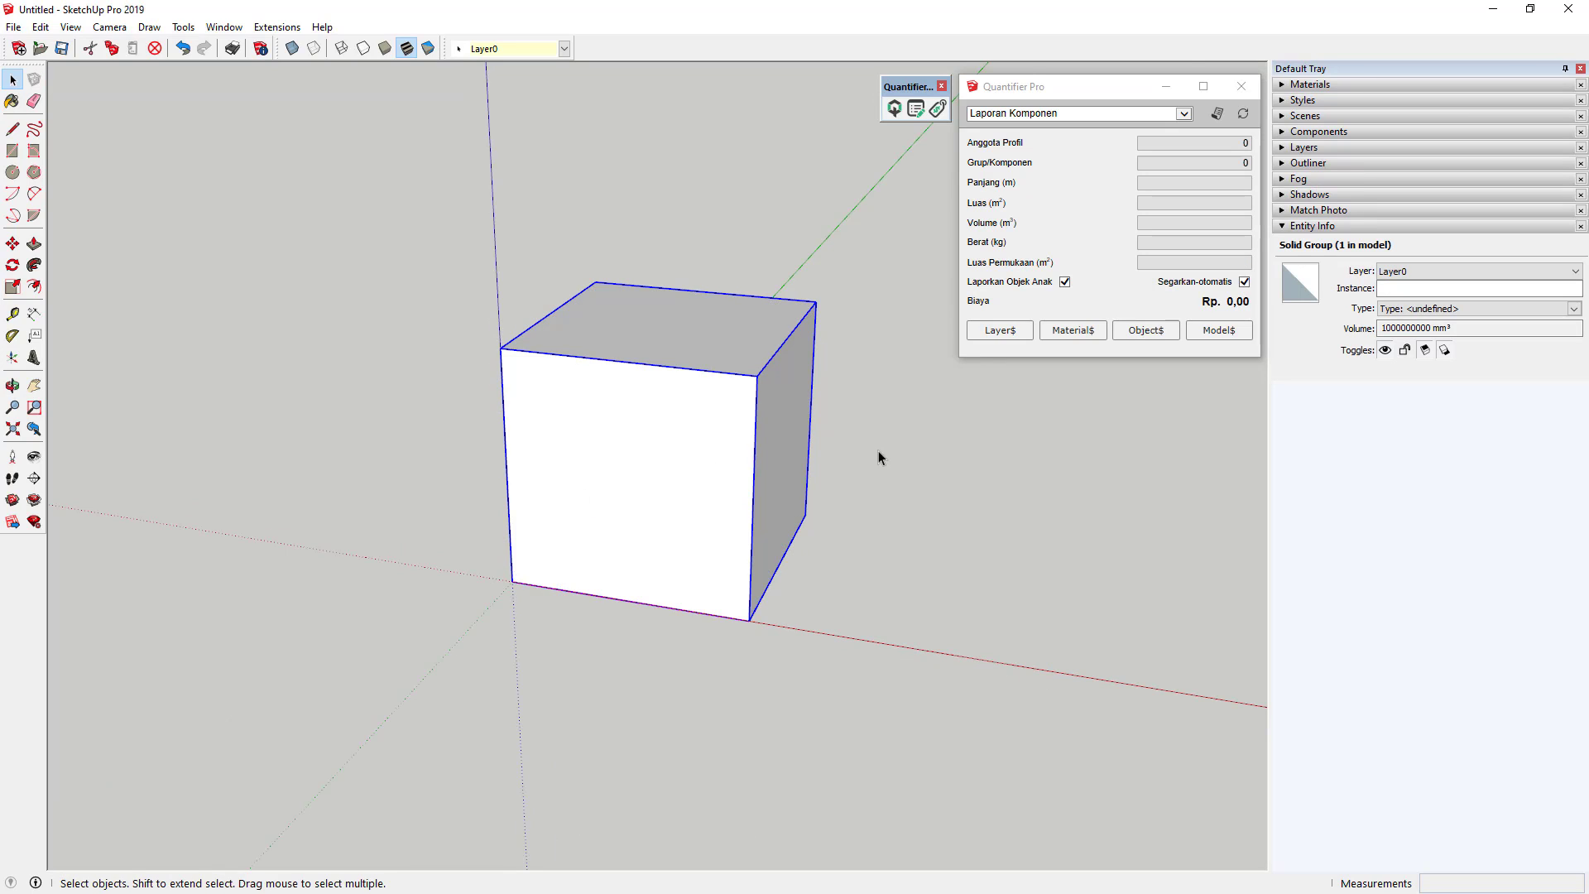
scroll(621, 397, down, 4)
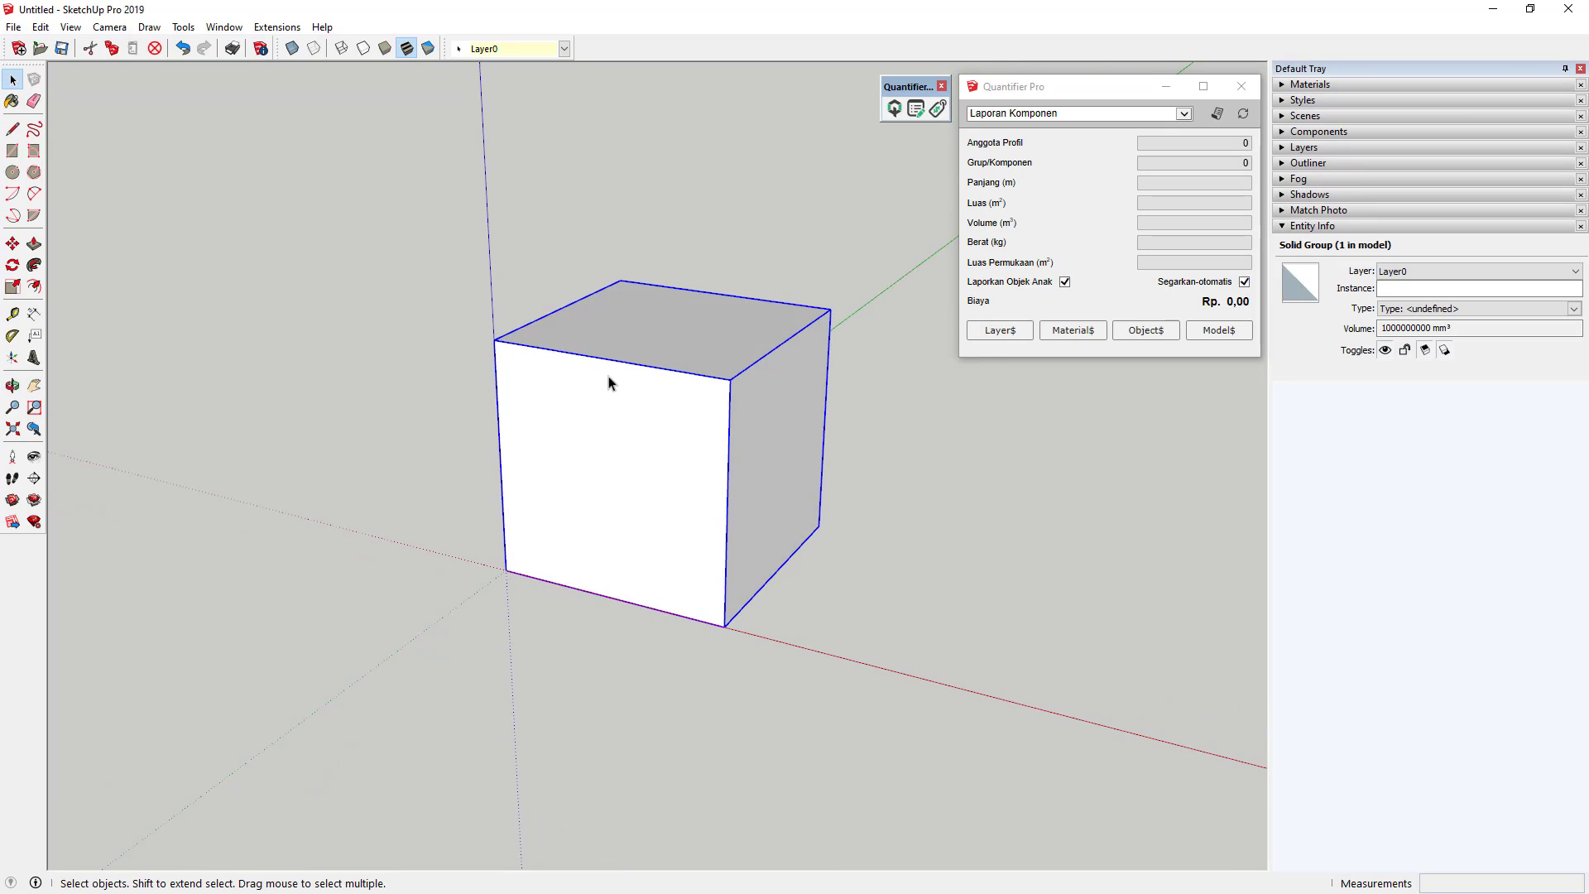
Collapse the entity information, show the materials, and choose Color A06 from the Colors collection.
click(1314, 226)
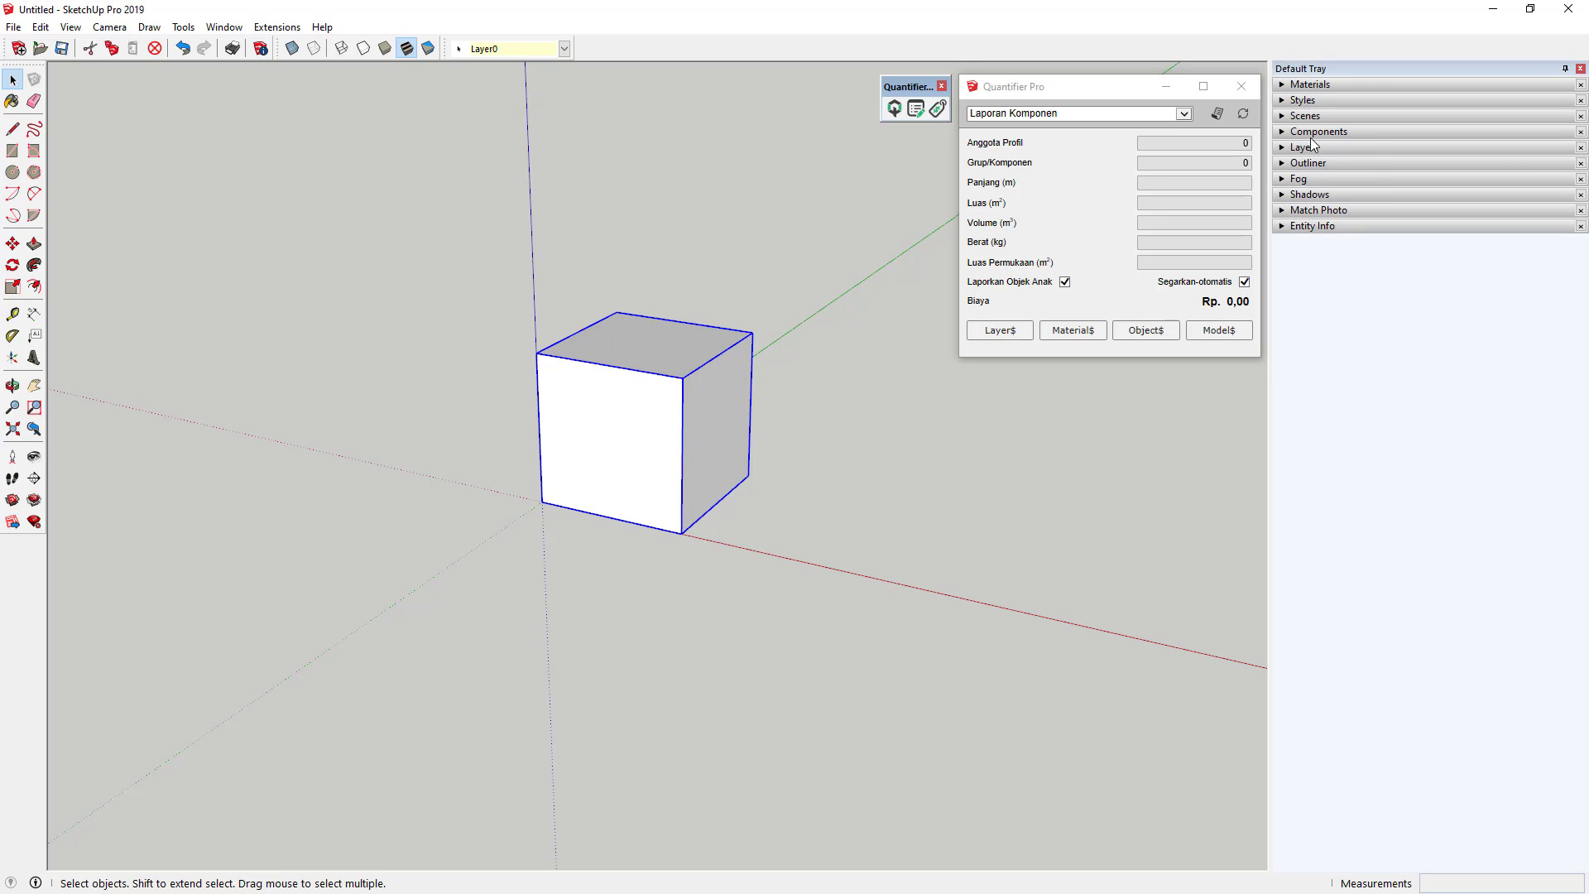
click(1323, 86)
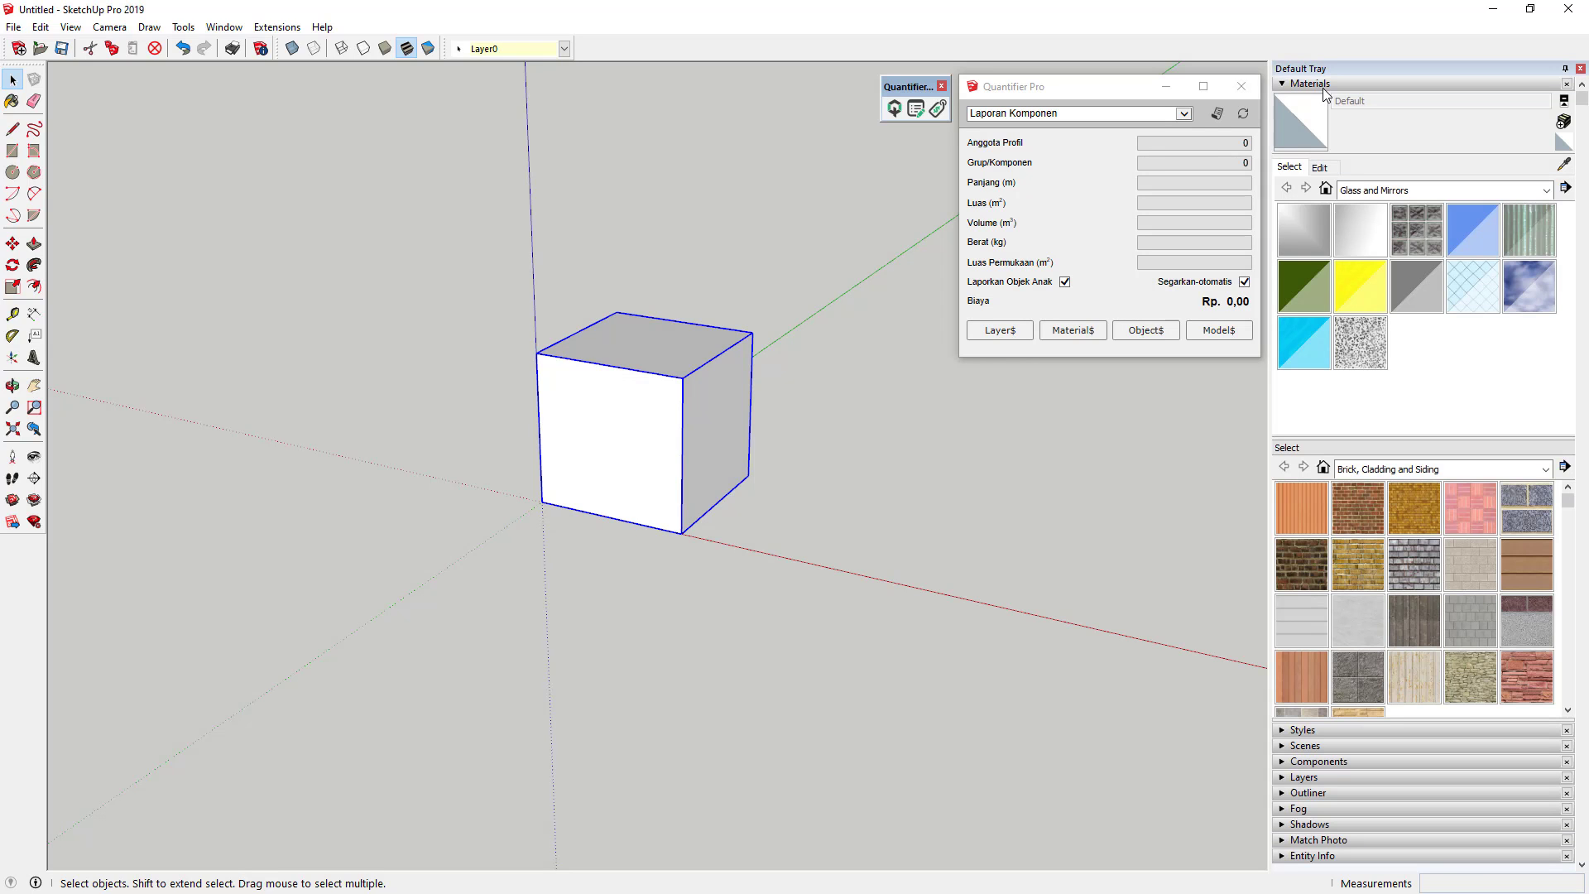
click(1440, 189)
click(1403, 247)
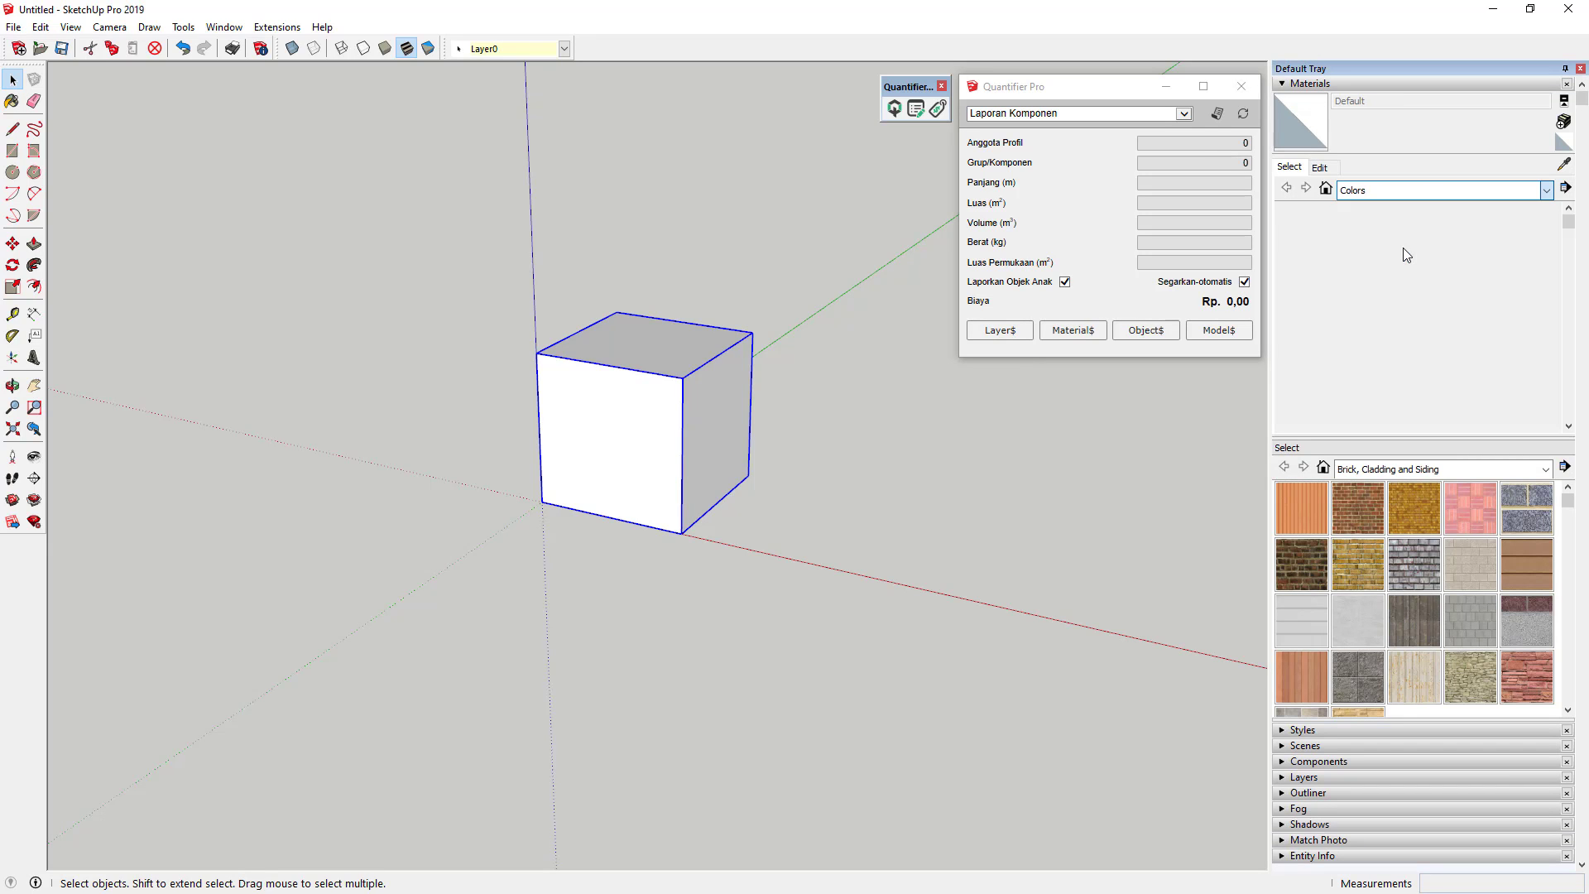
click(1304, 281)
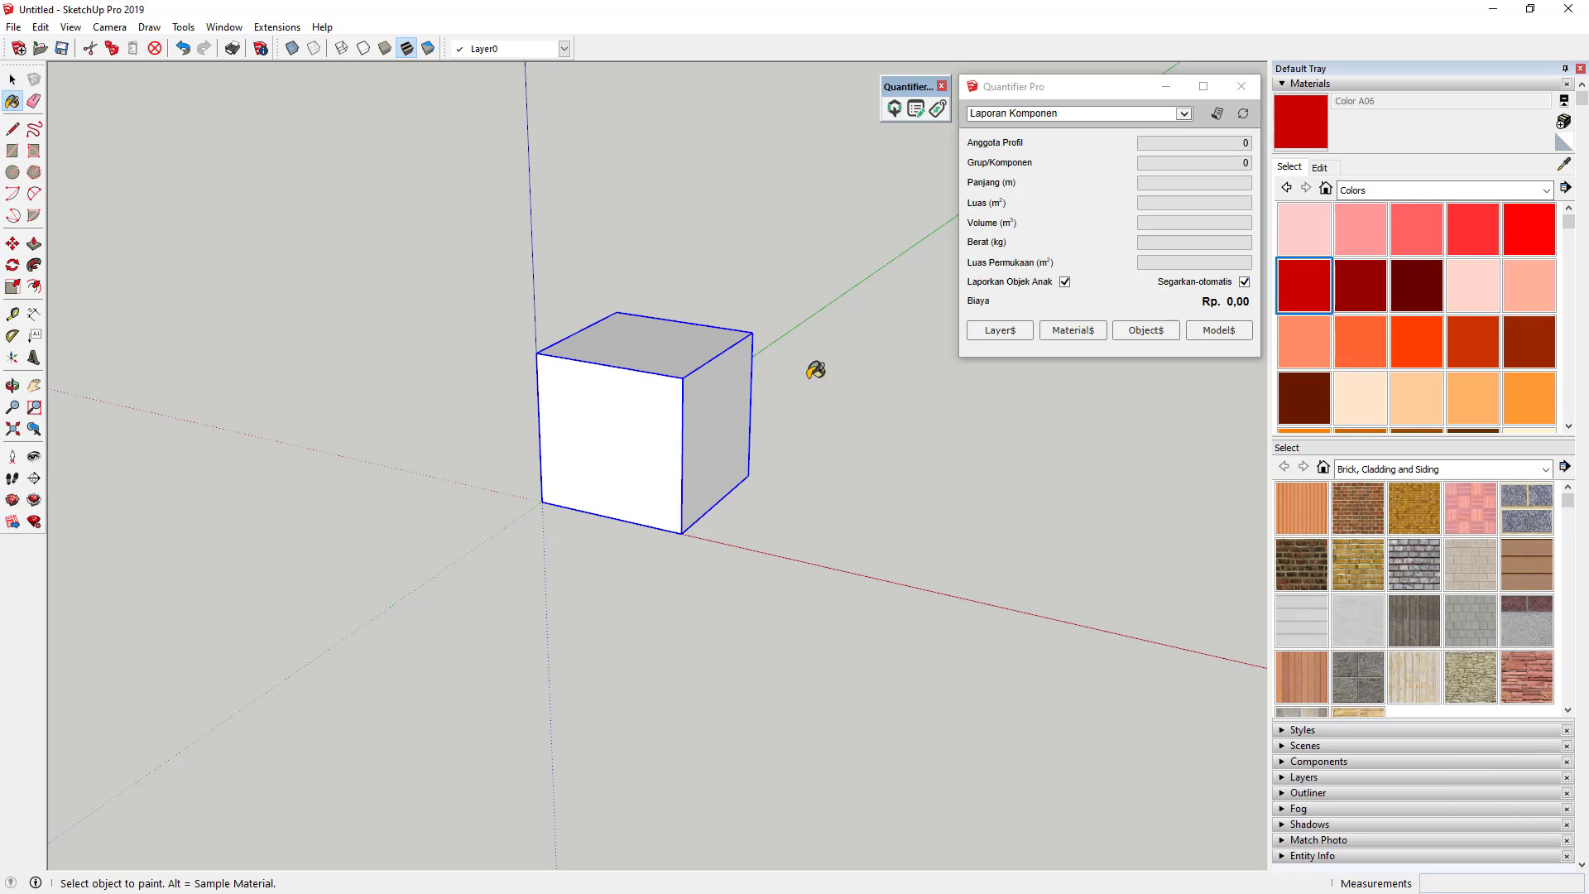
right_click(675, 47)
scroll(802, 697, down, 3)
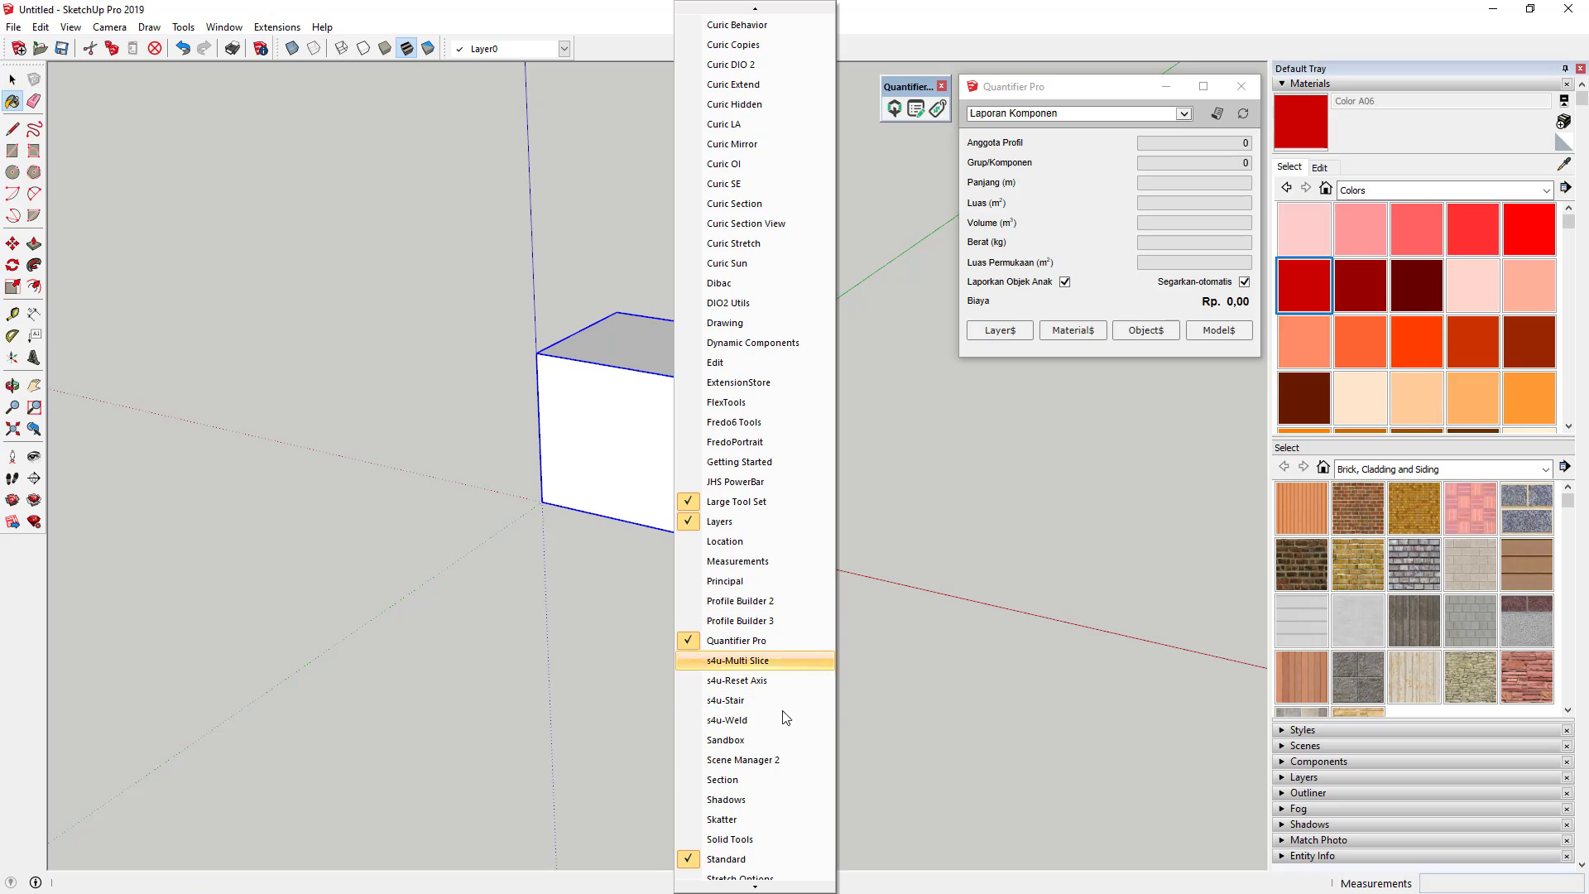
click(917, 43)
click(12, 79)
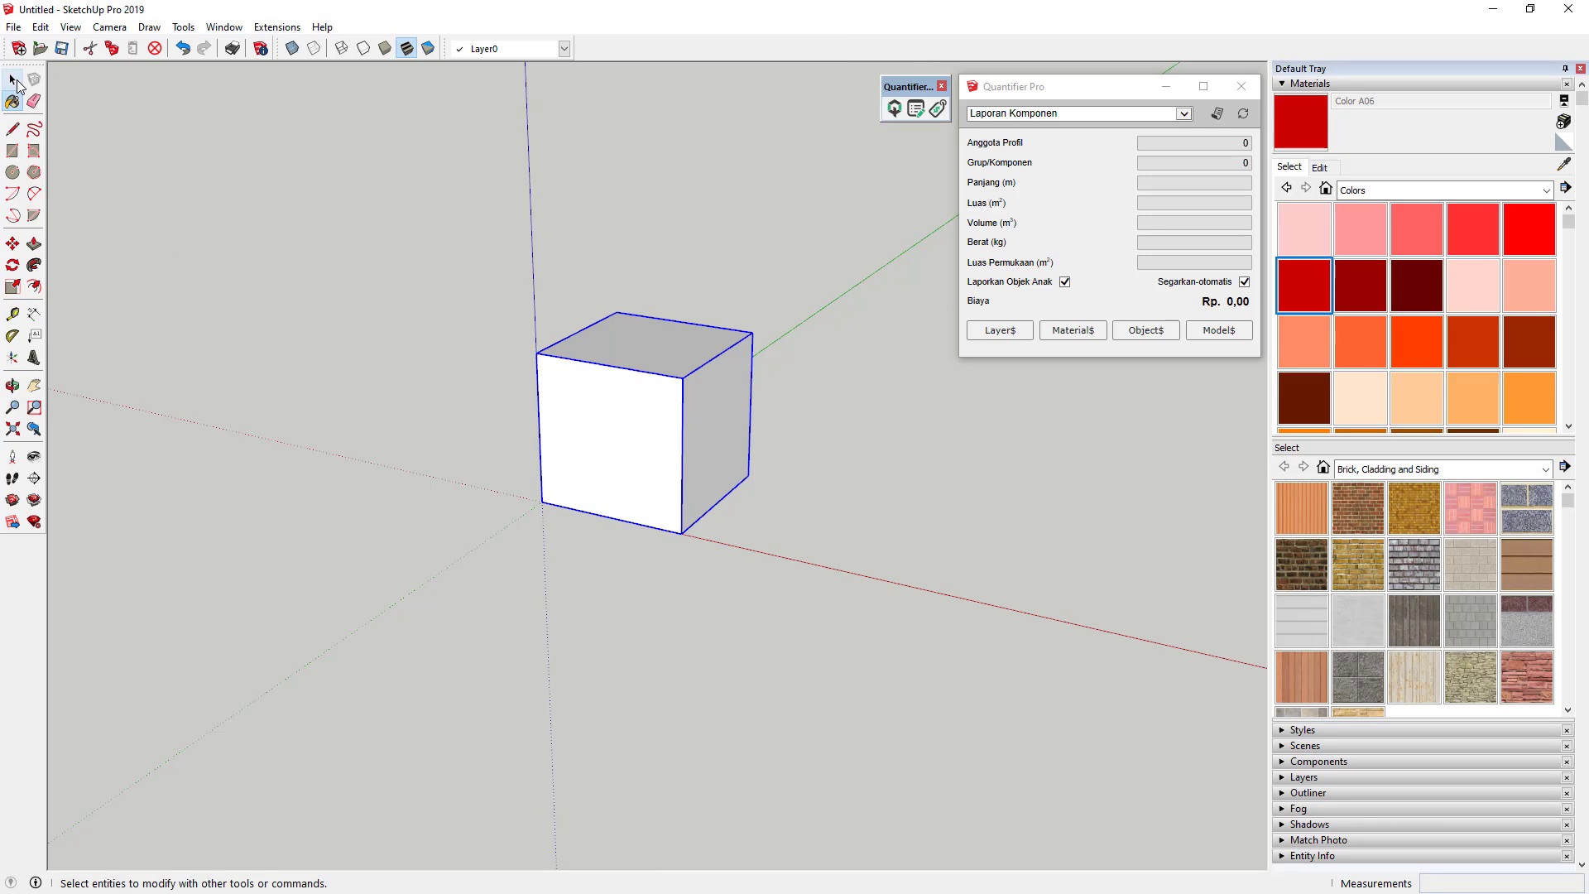
Enable the s4u-Paint extension in Extension Manager, apply the change, and clear the cube selection.
click(224, 27)
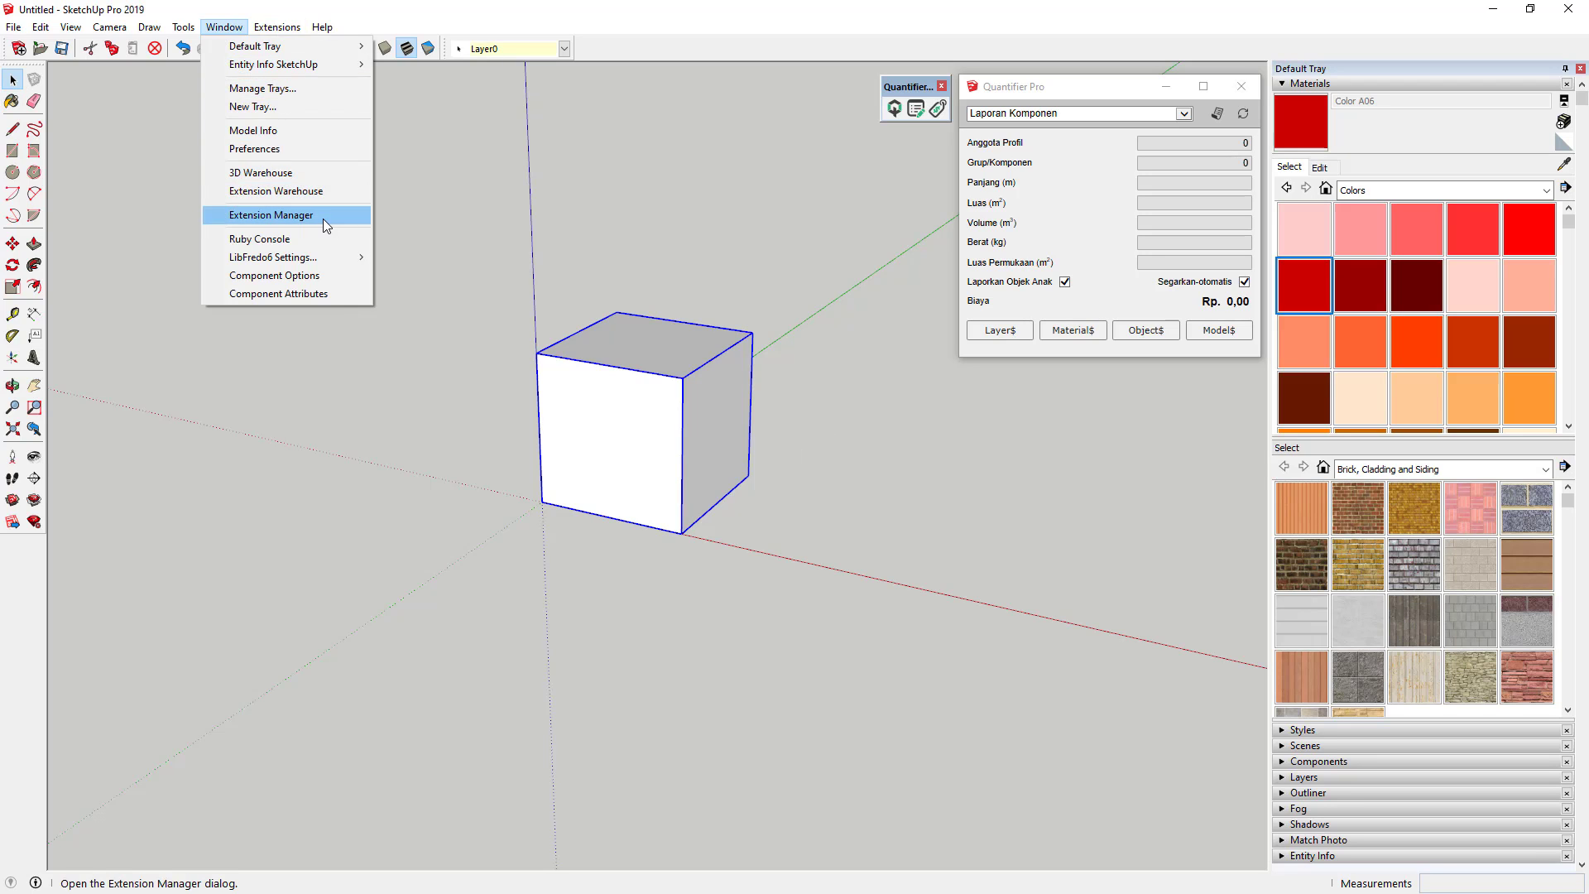
click(271, 216)
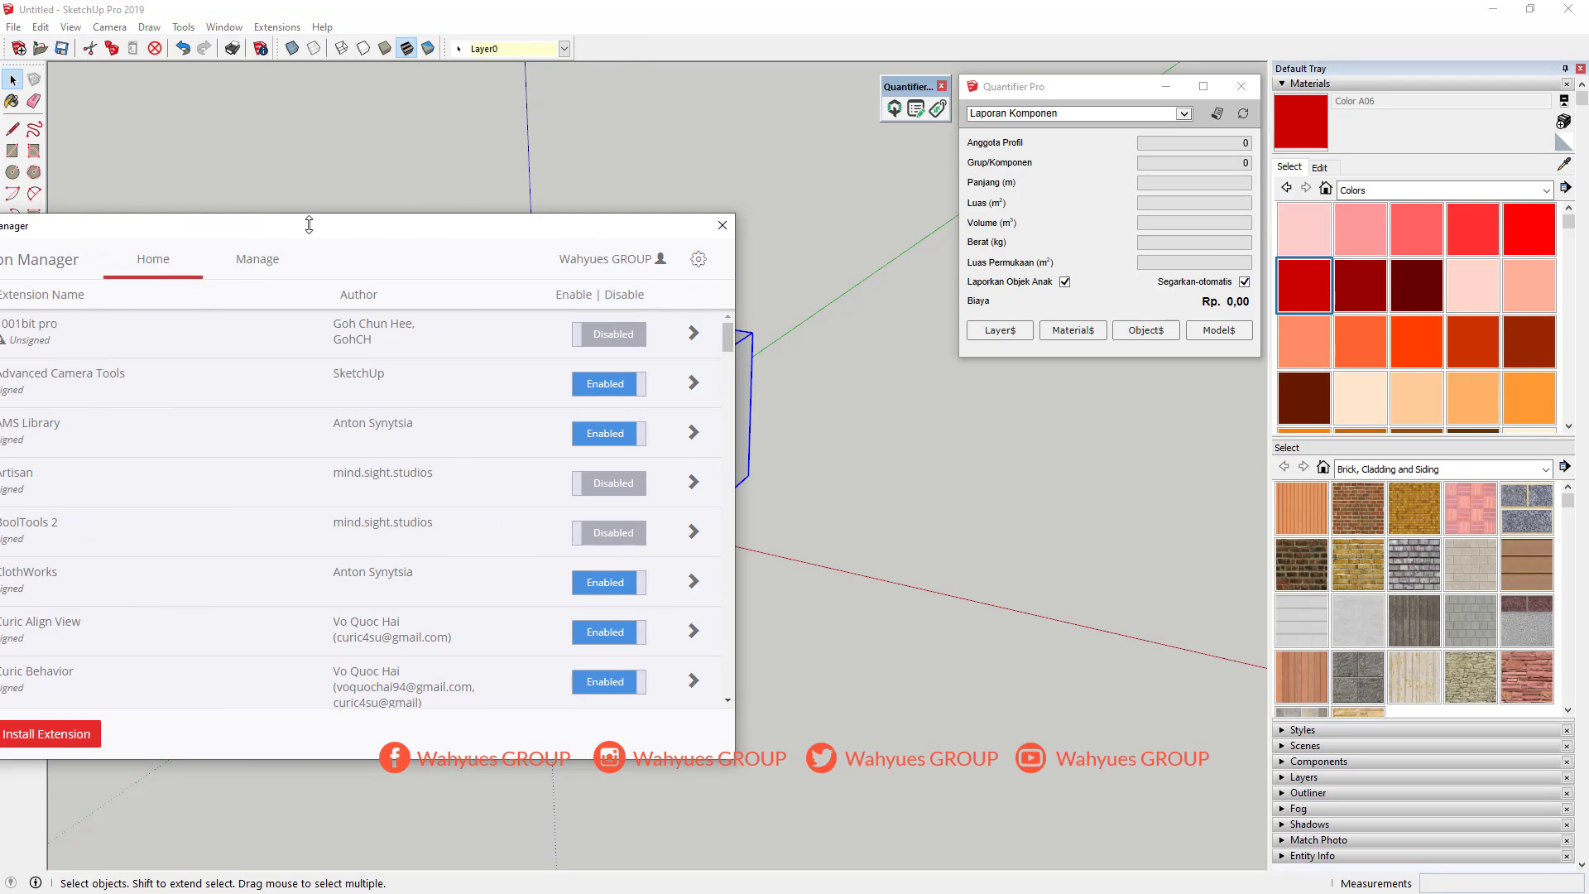
drag(394, 230, 637, 243)
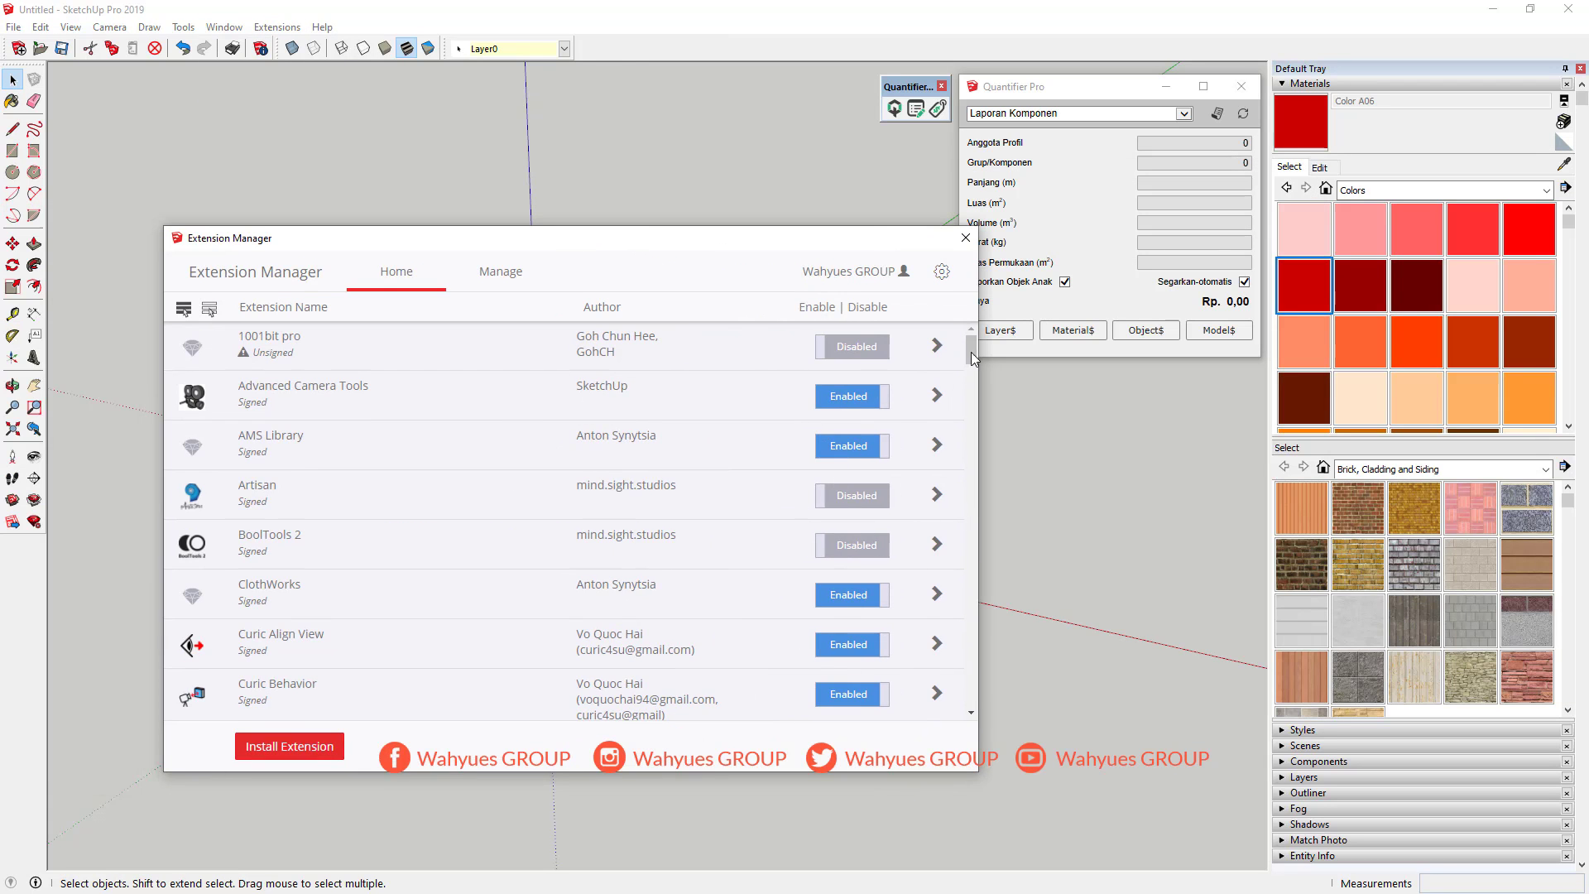
drag(974, 357, 952, 607)
click(865, 621)
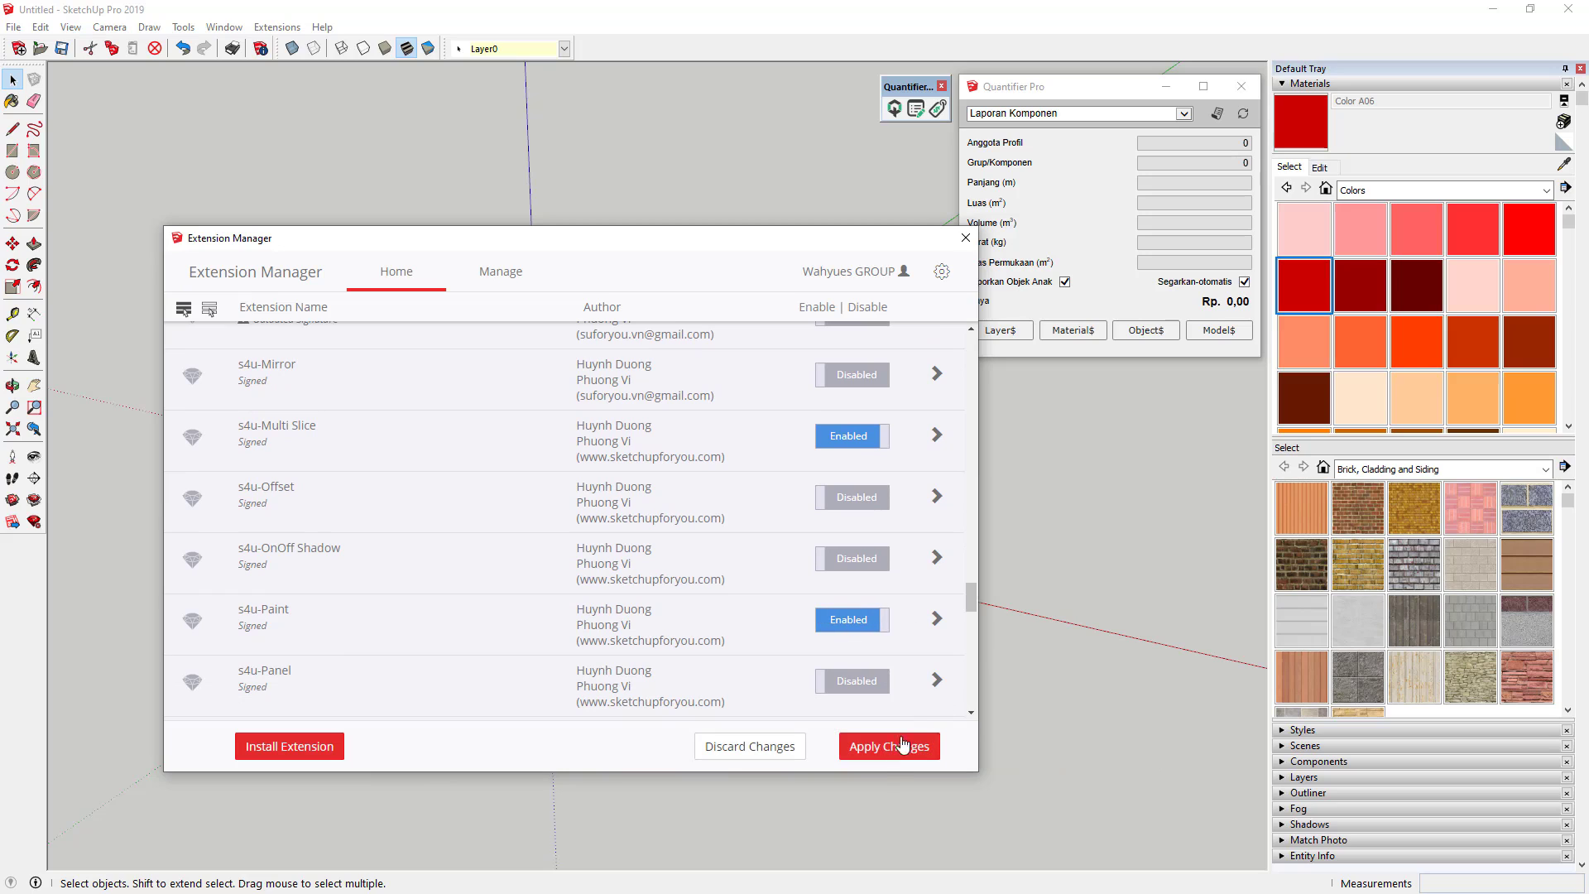
click(903, 745)
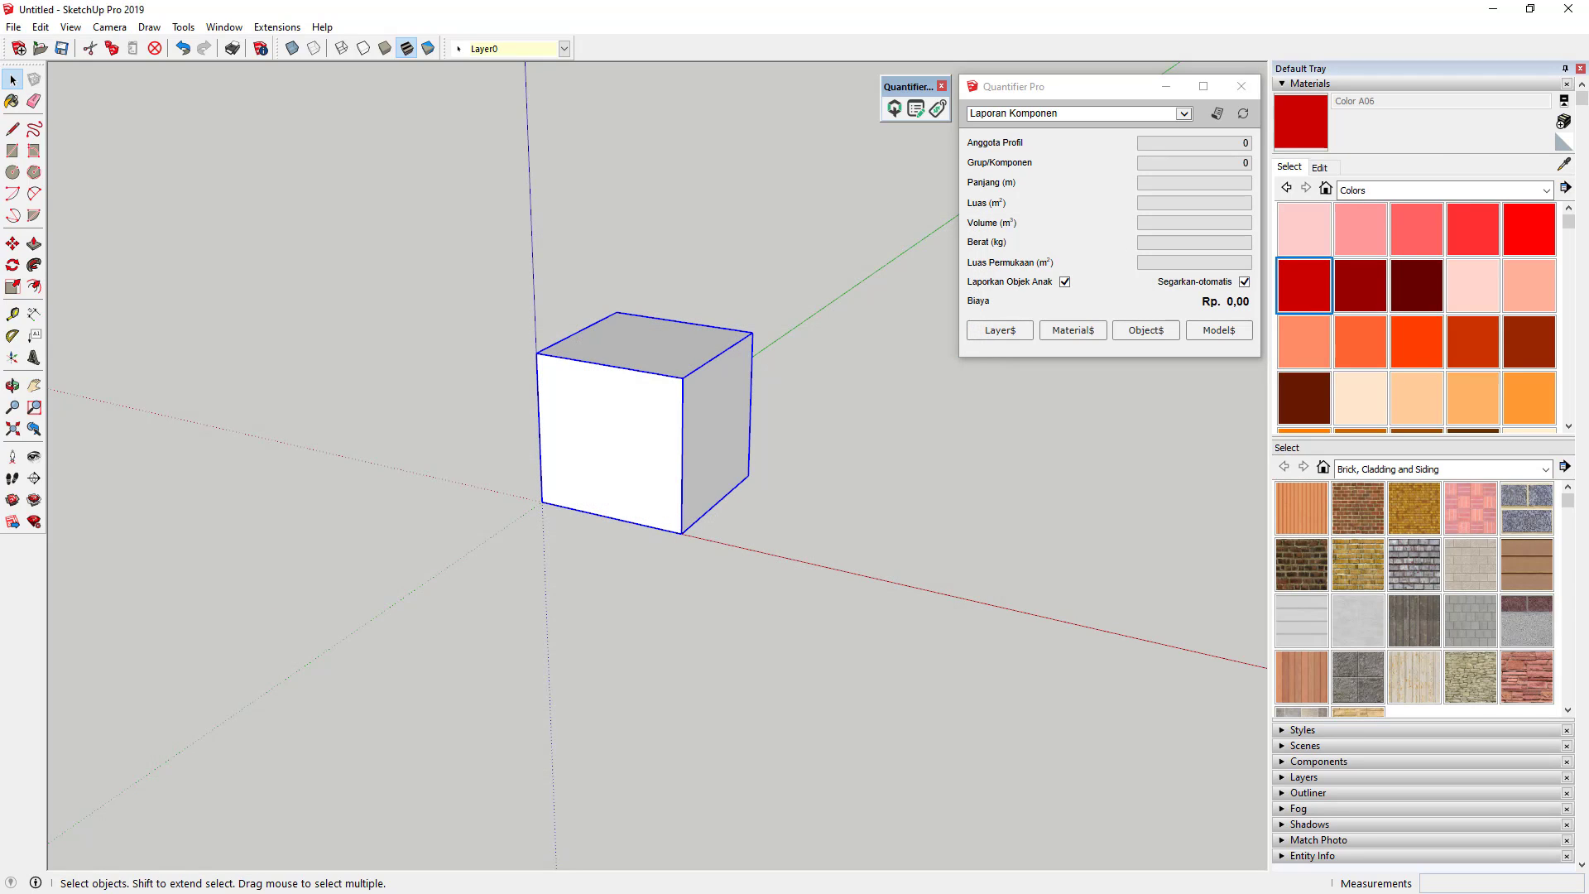
click(948, 563)
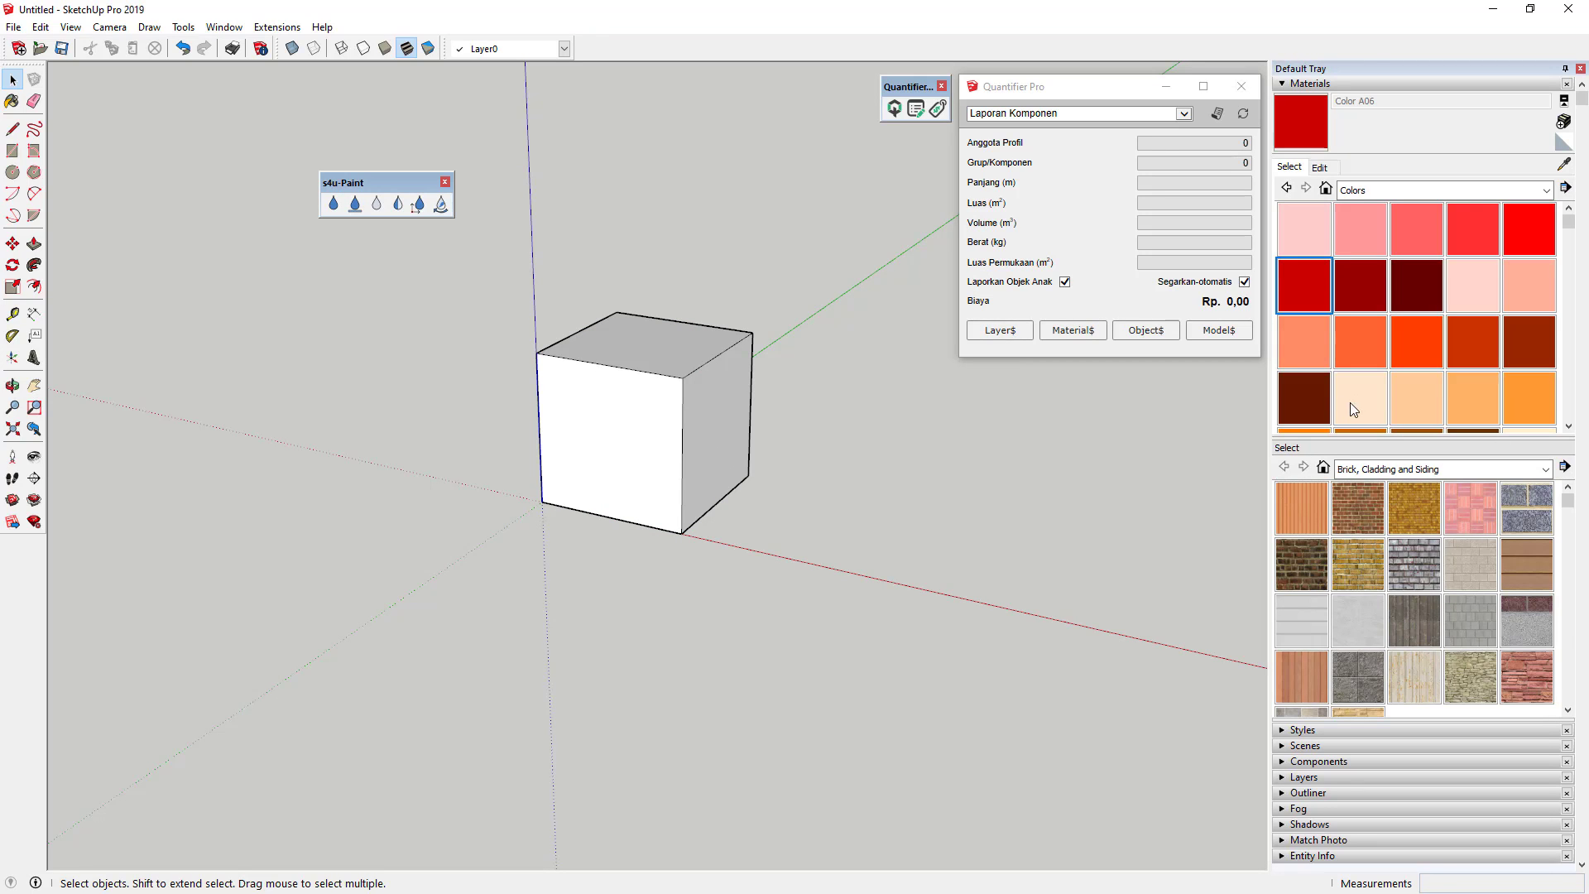
Paint the cube group's right-hand face with the red Color A06 using the s4u-Paint face tool.
click(376, 203)
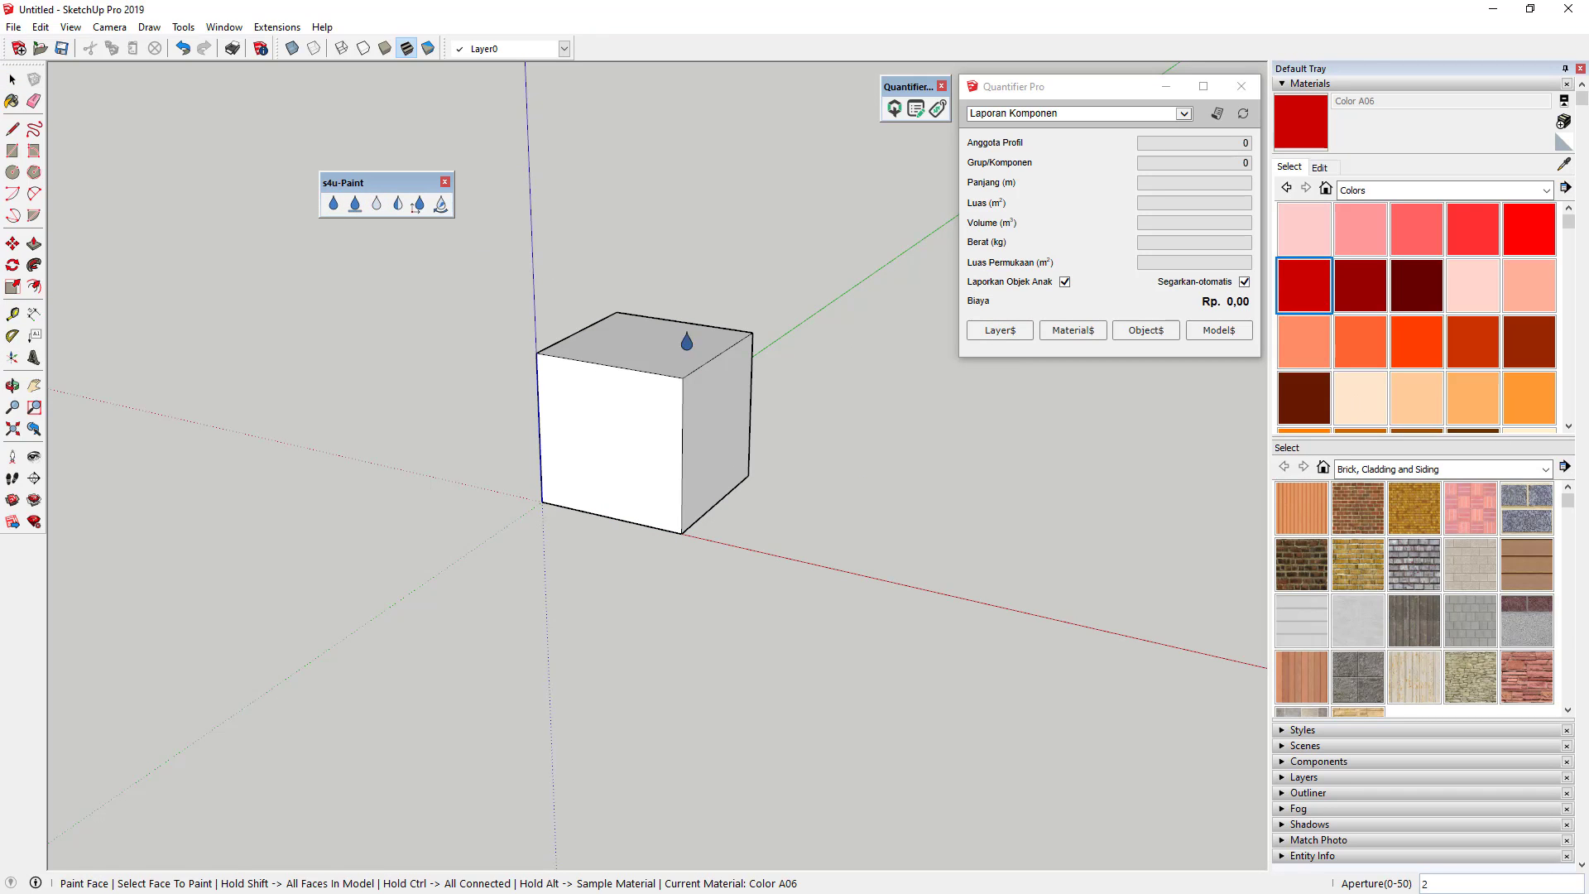
click(725, 422)
middle_drag(725, 422, 773, 397)
scroll(629, 358, up, 3)
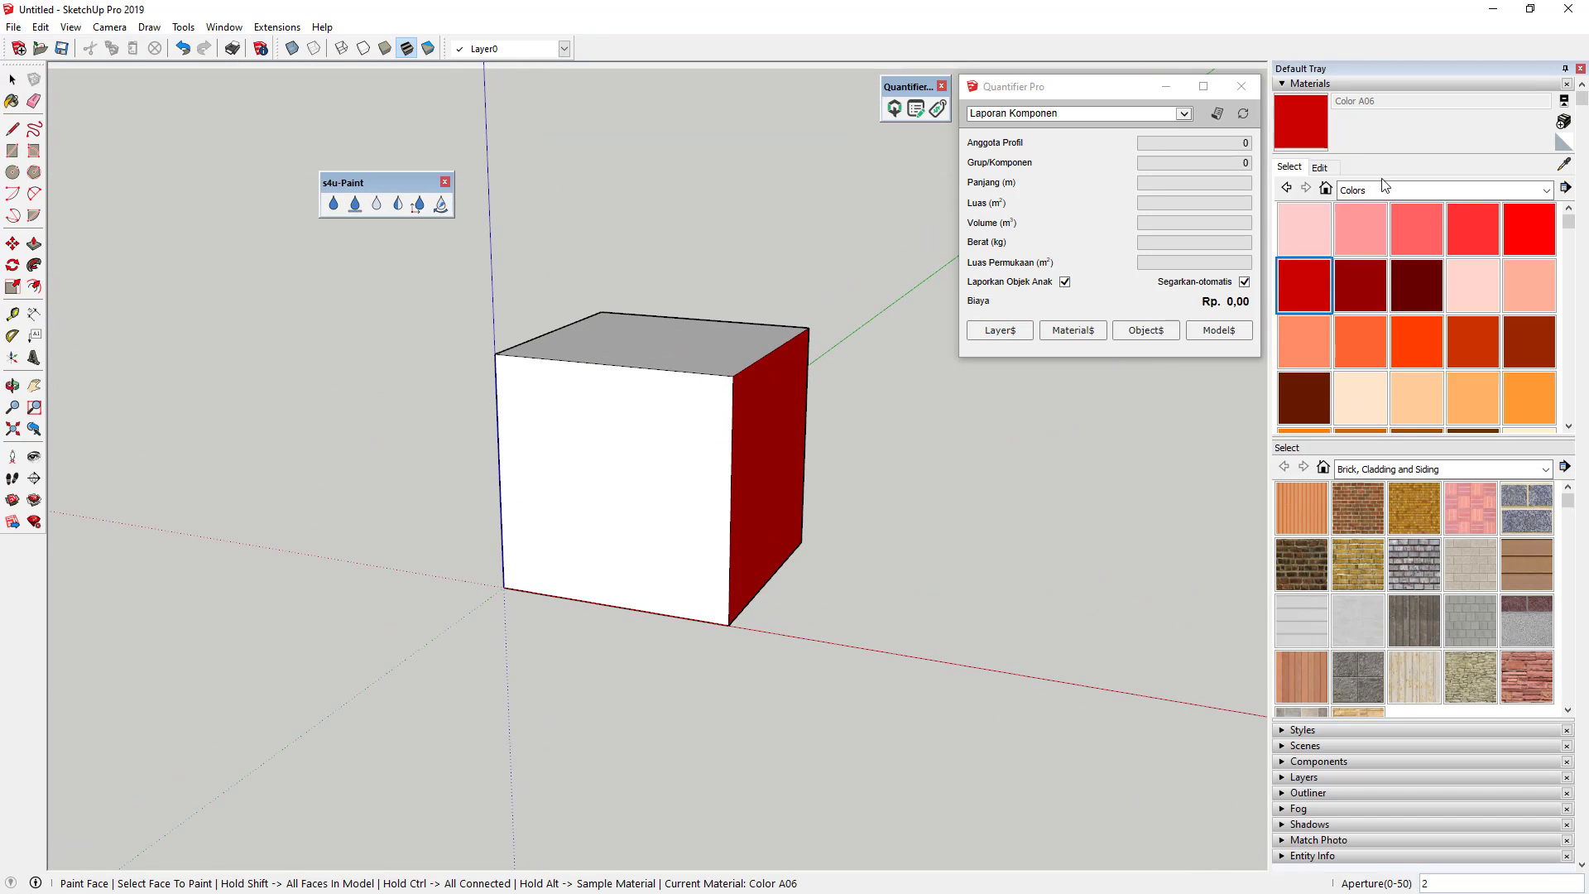
Find the red material among those used in the model and rename it Cat Merah.
click(1321, 168)
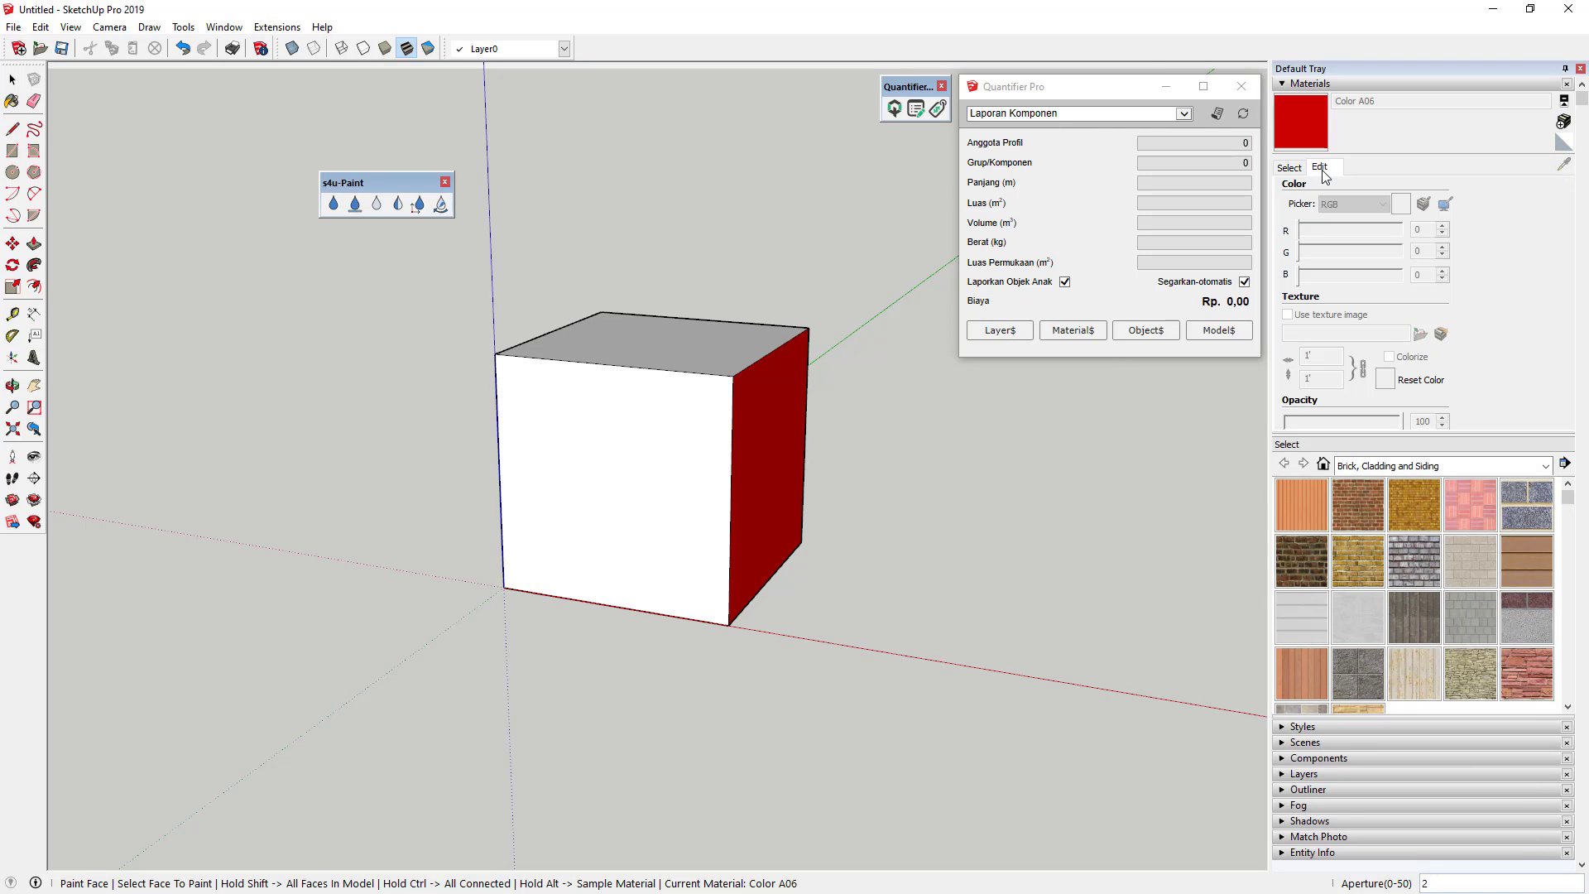
click(1290, 168)
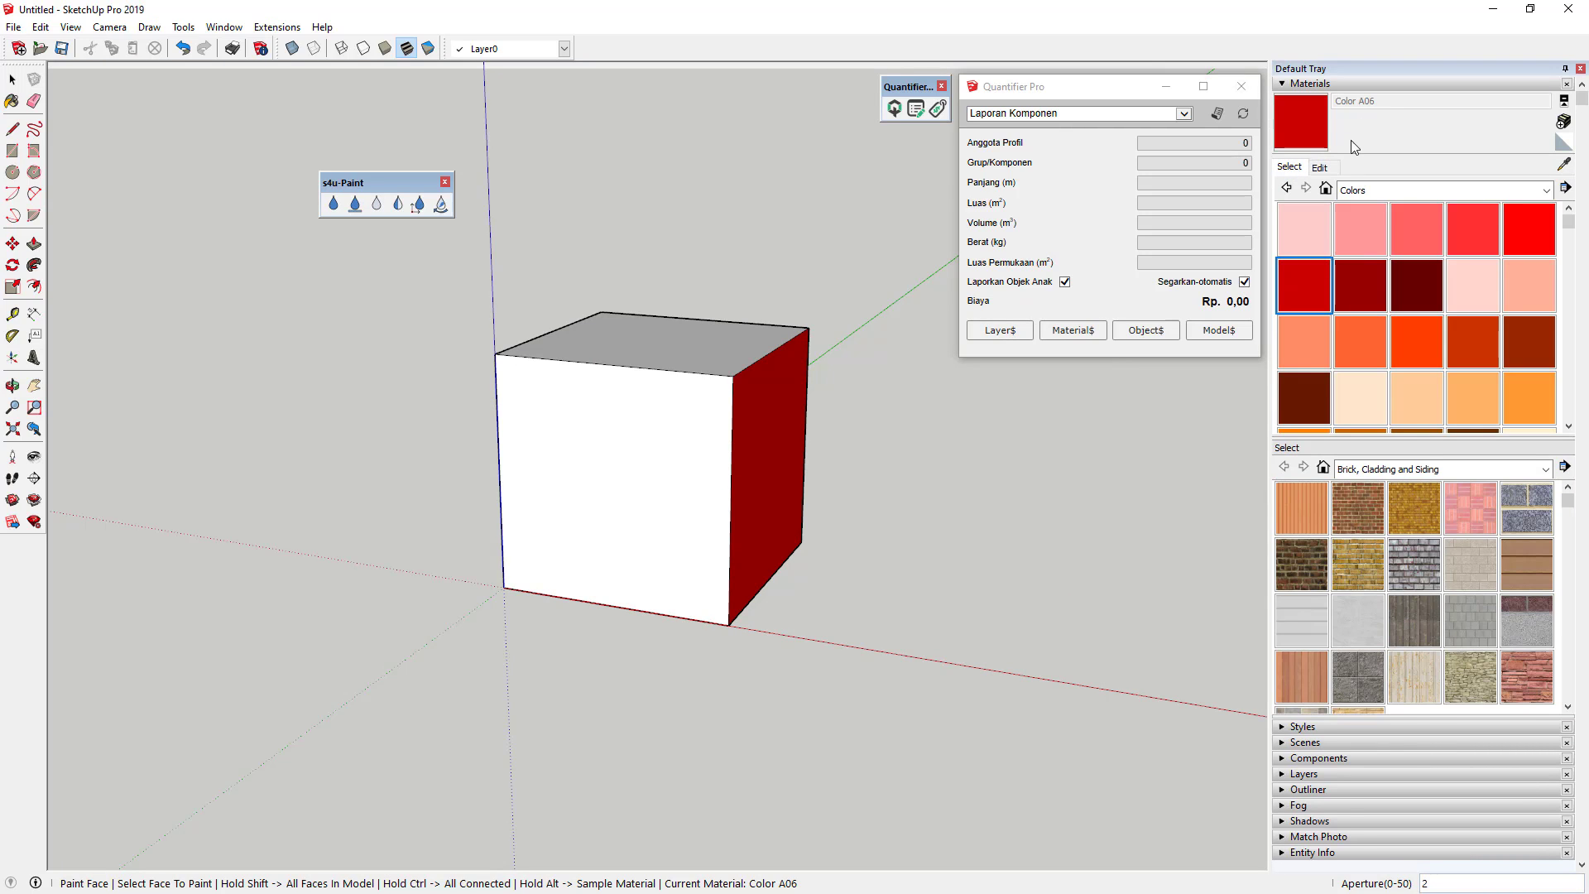
click(1327, 190)
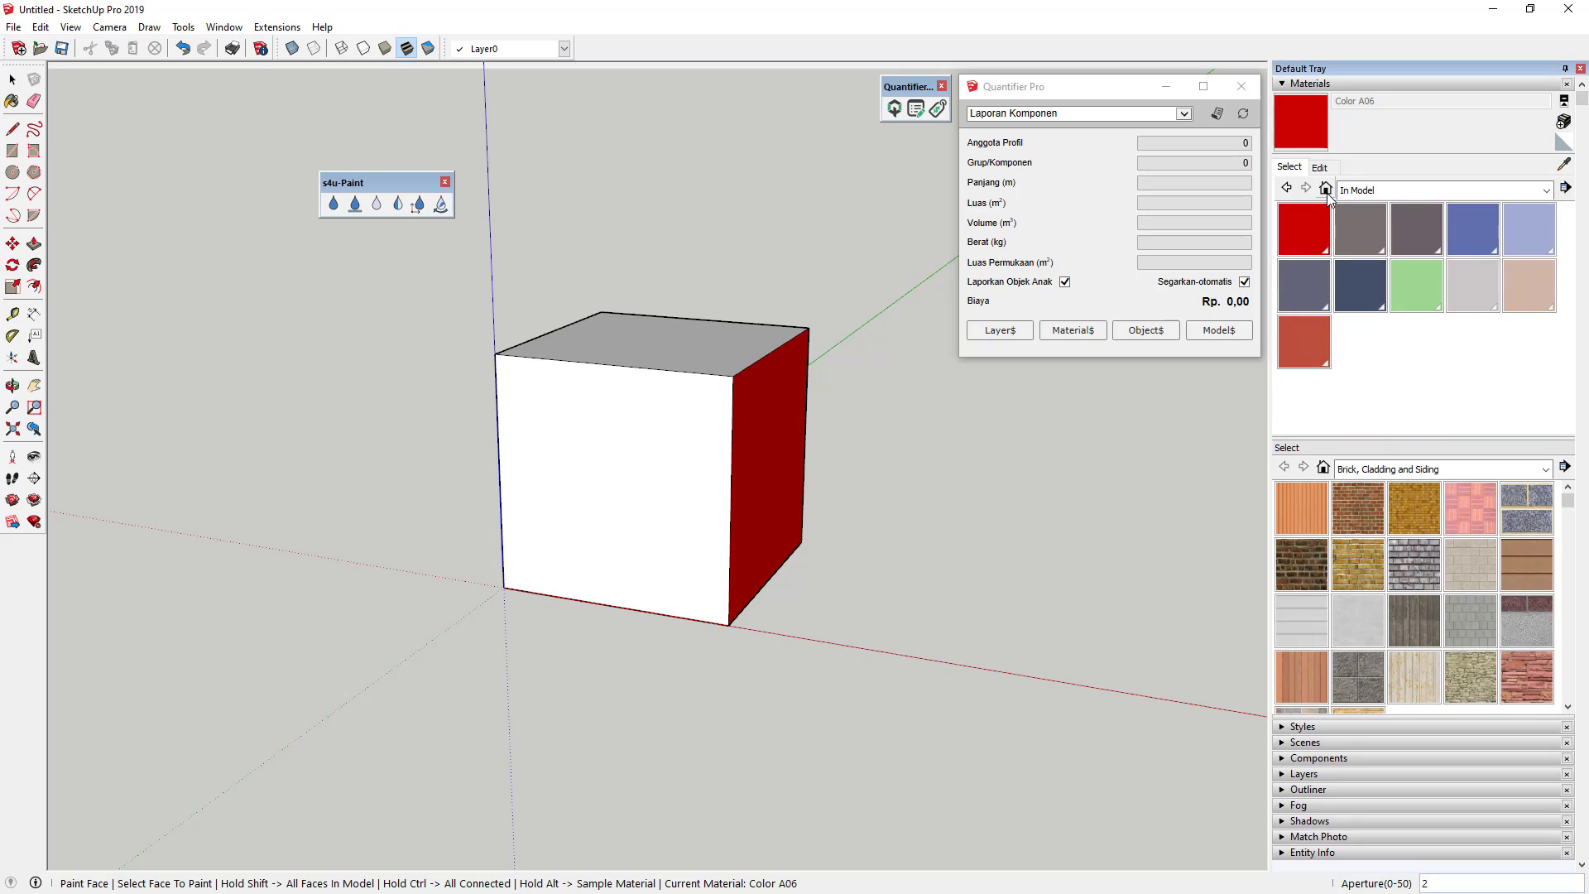
click(1306, 237)
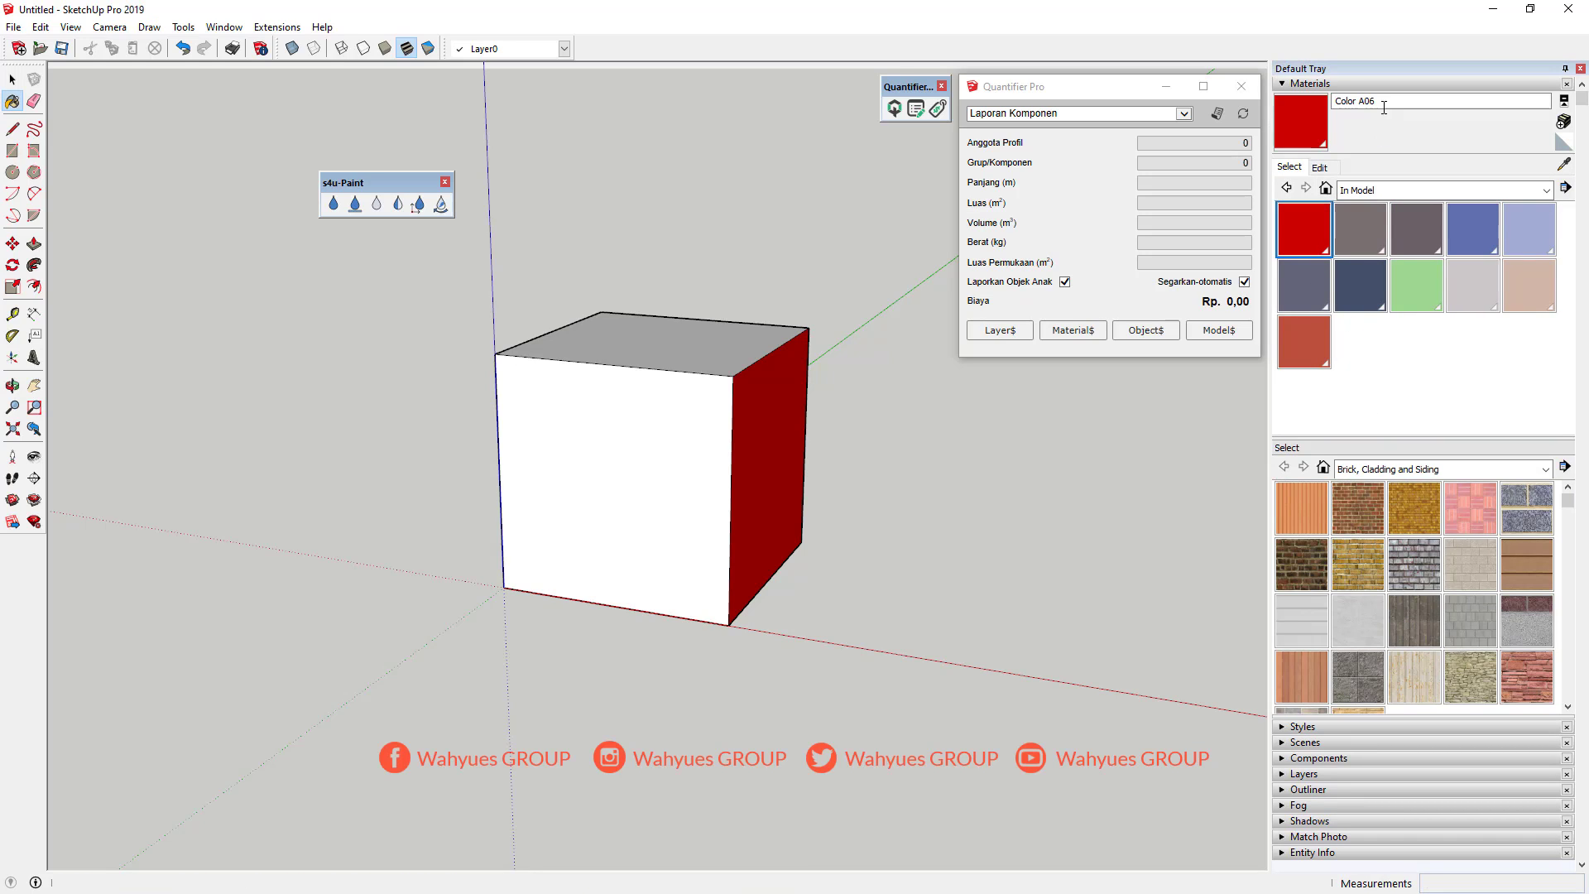
click(1491, 101)
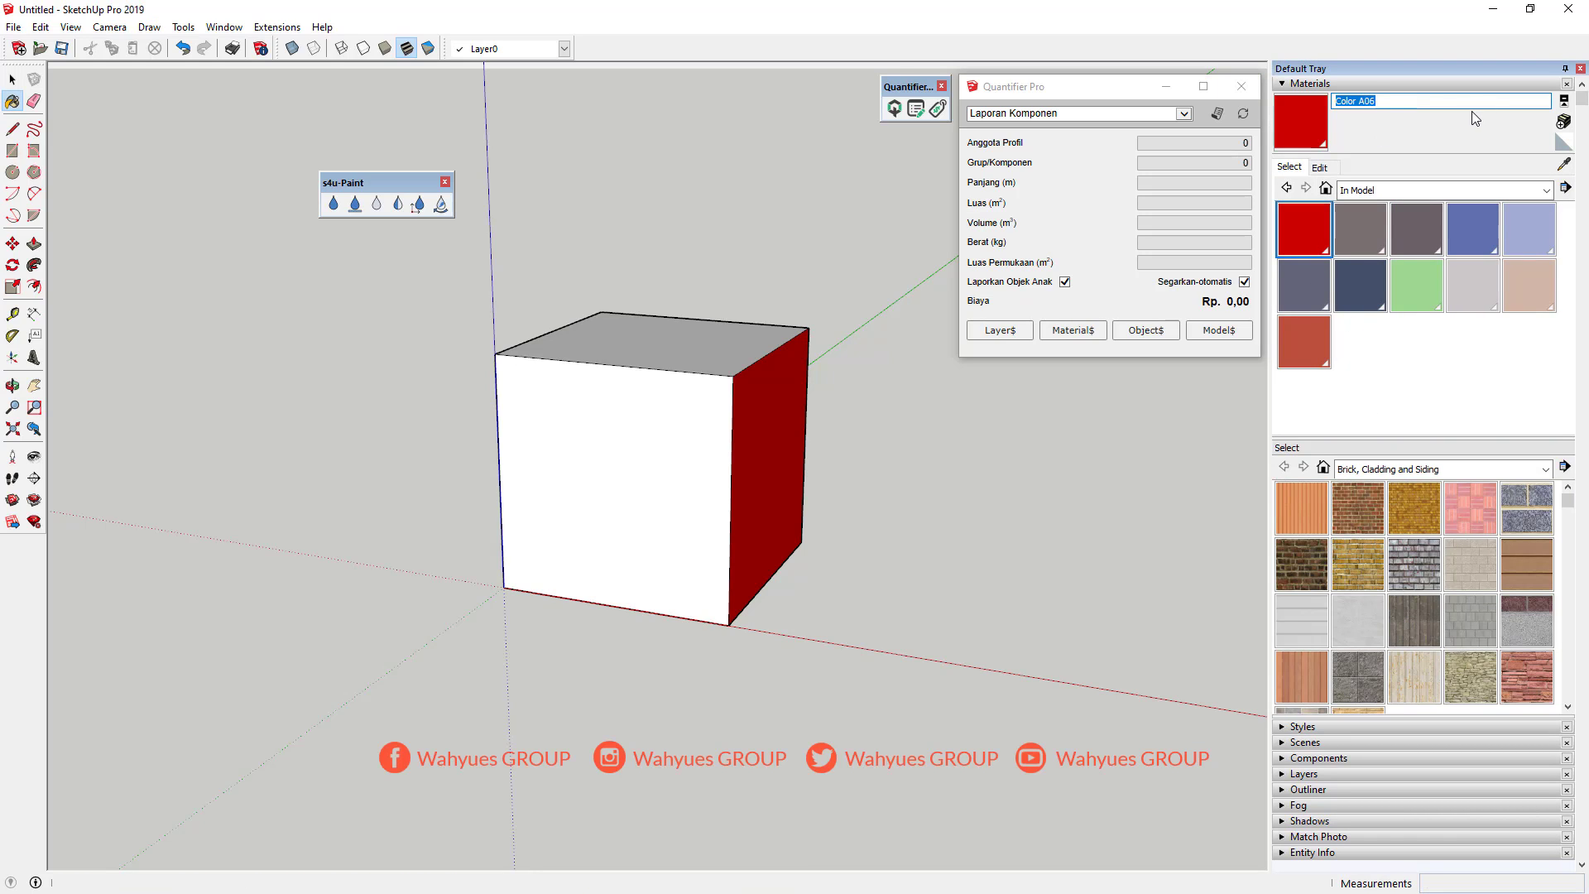
text(Cat Merah)
key(Return)
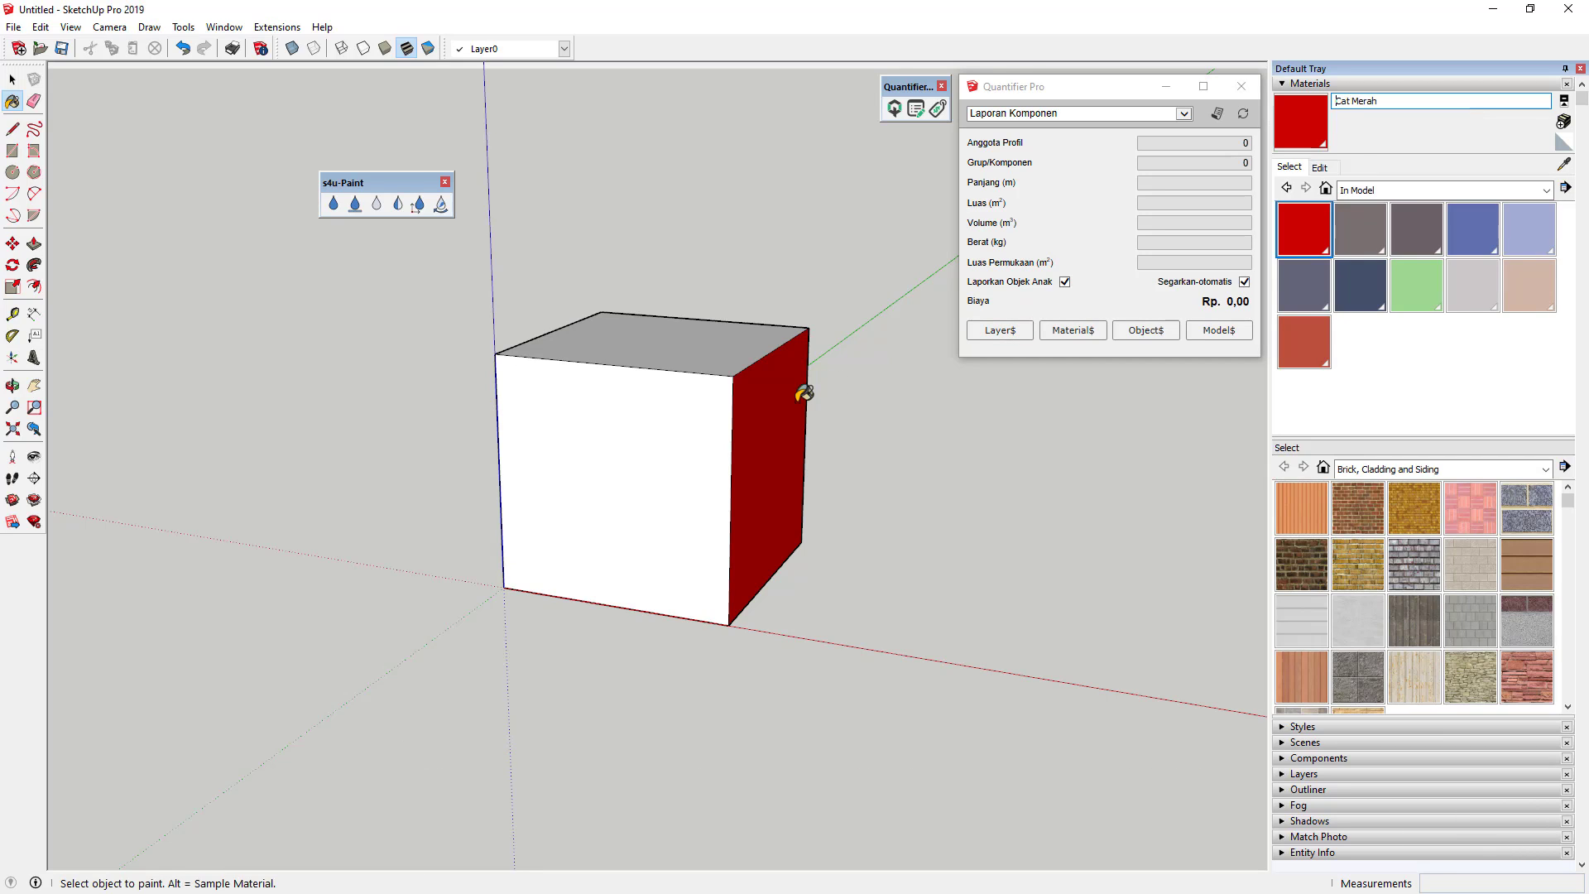
Choose the light green material in the model and rename it Cat Hijau.
middle_drag(782, 470, 956, 476)
click(1418, 285)
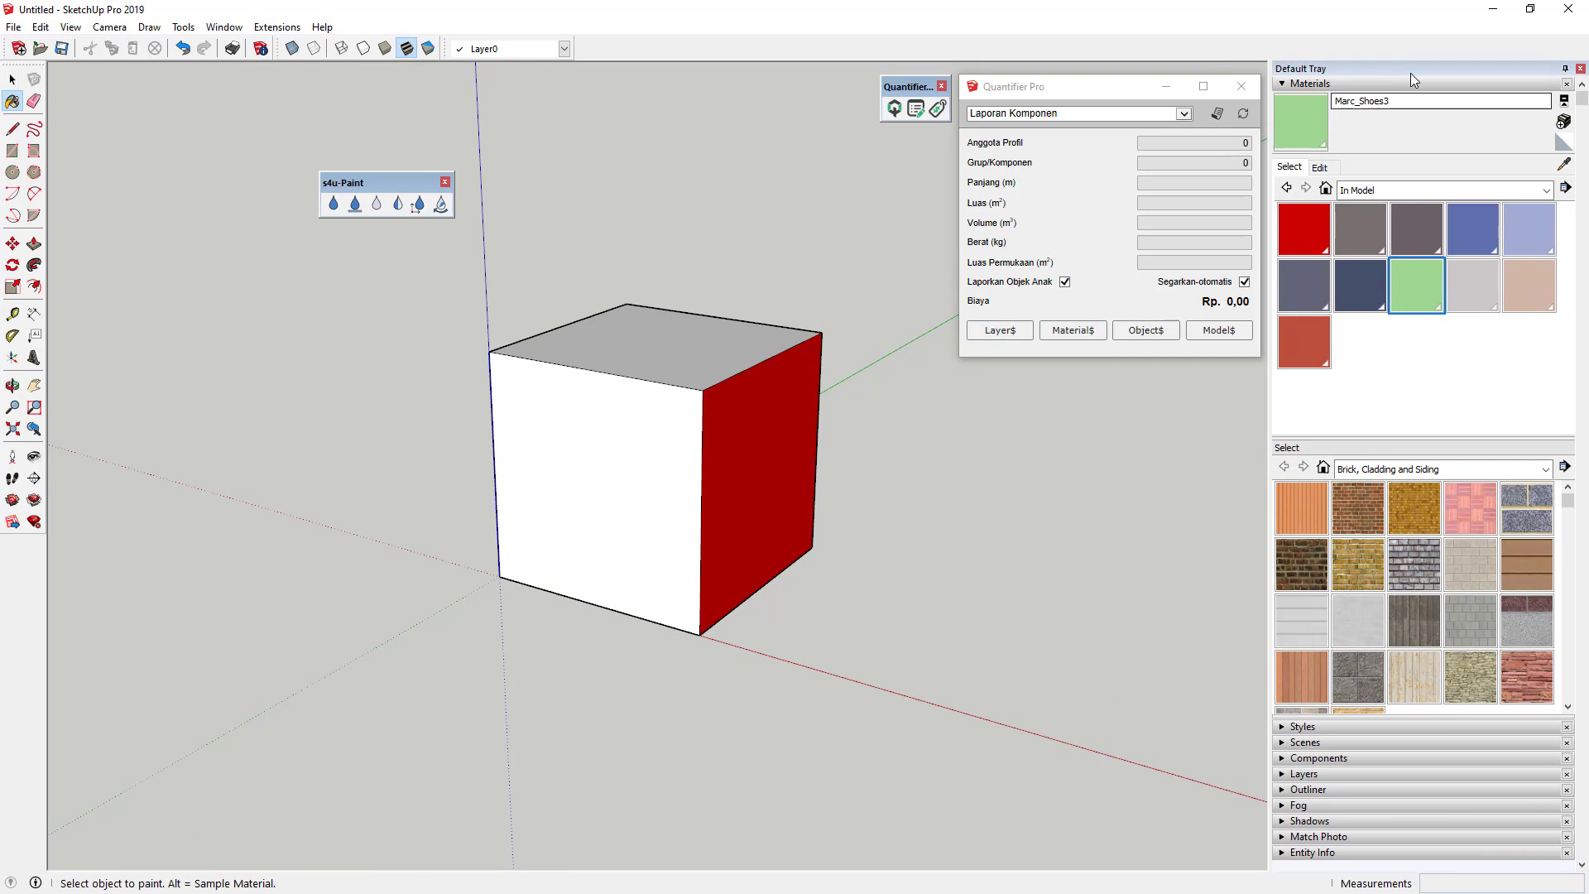
click(1426, 100)
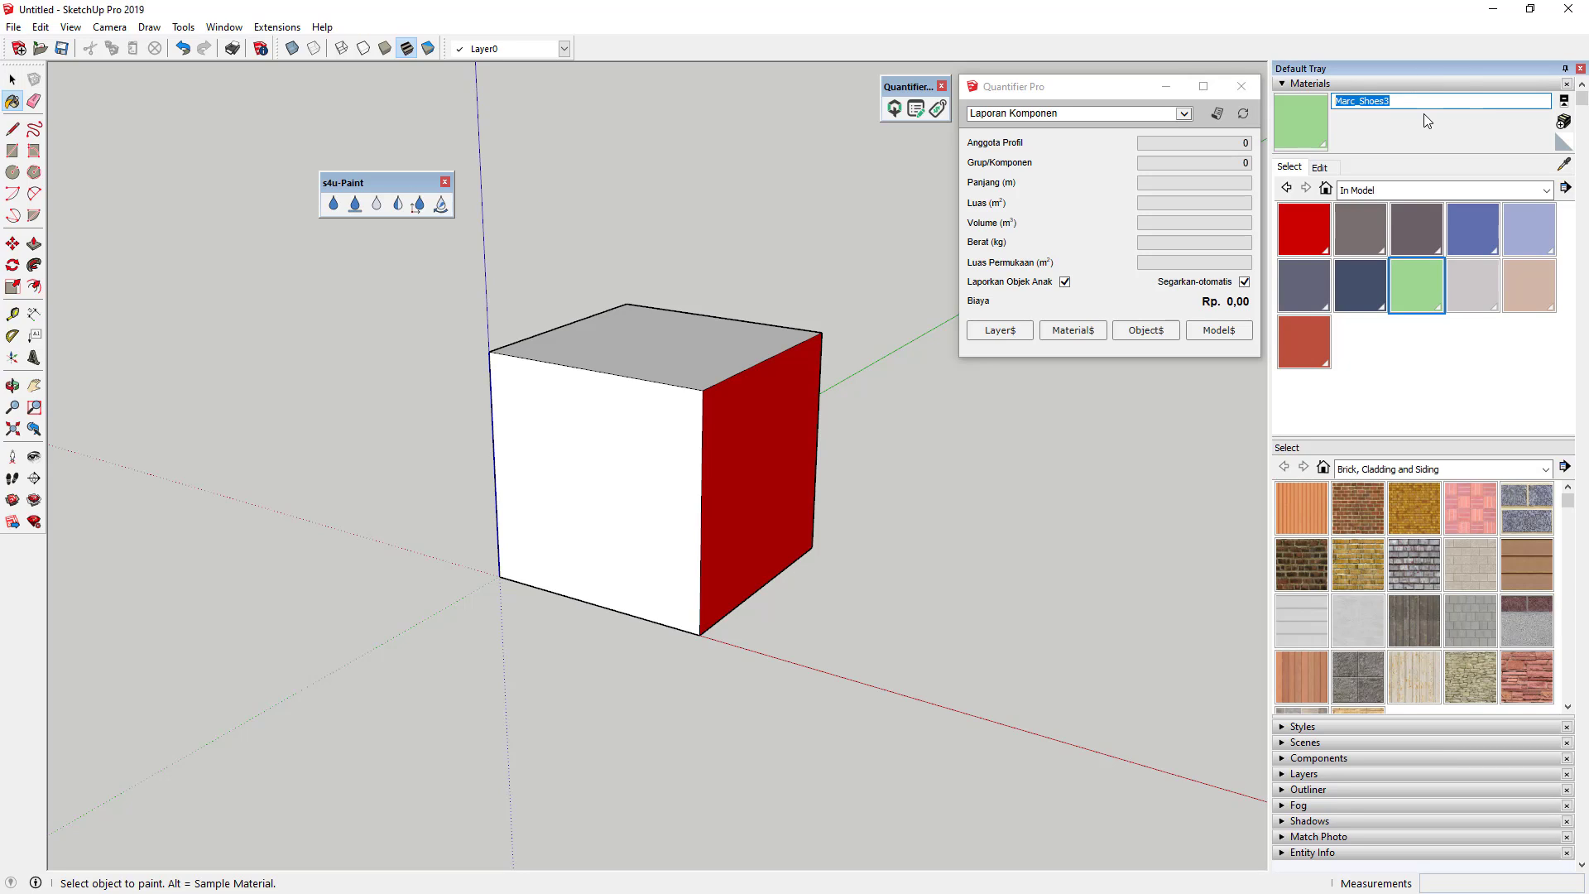
text(Cat Hijau)
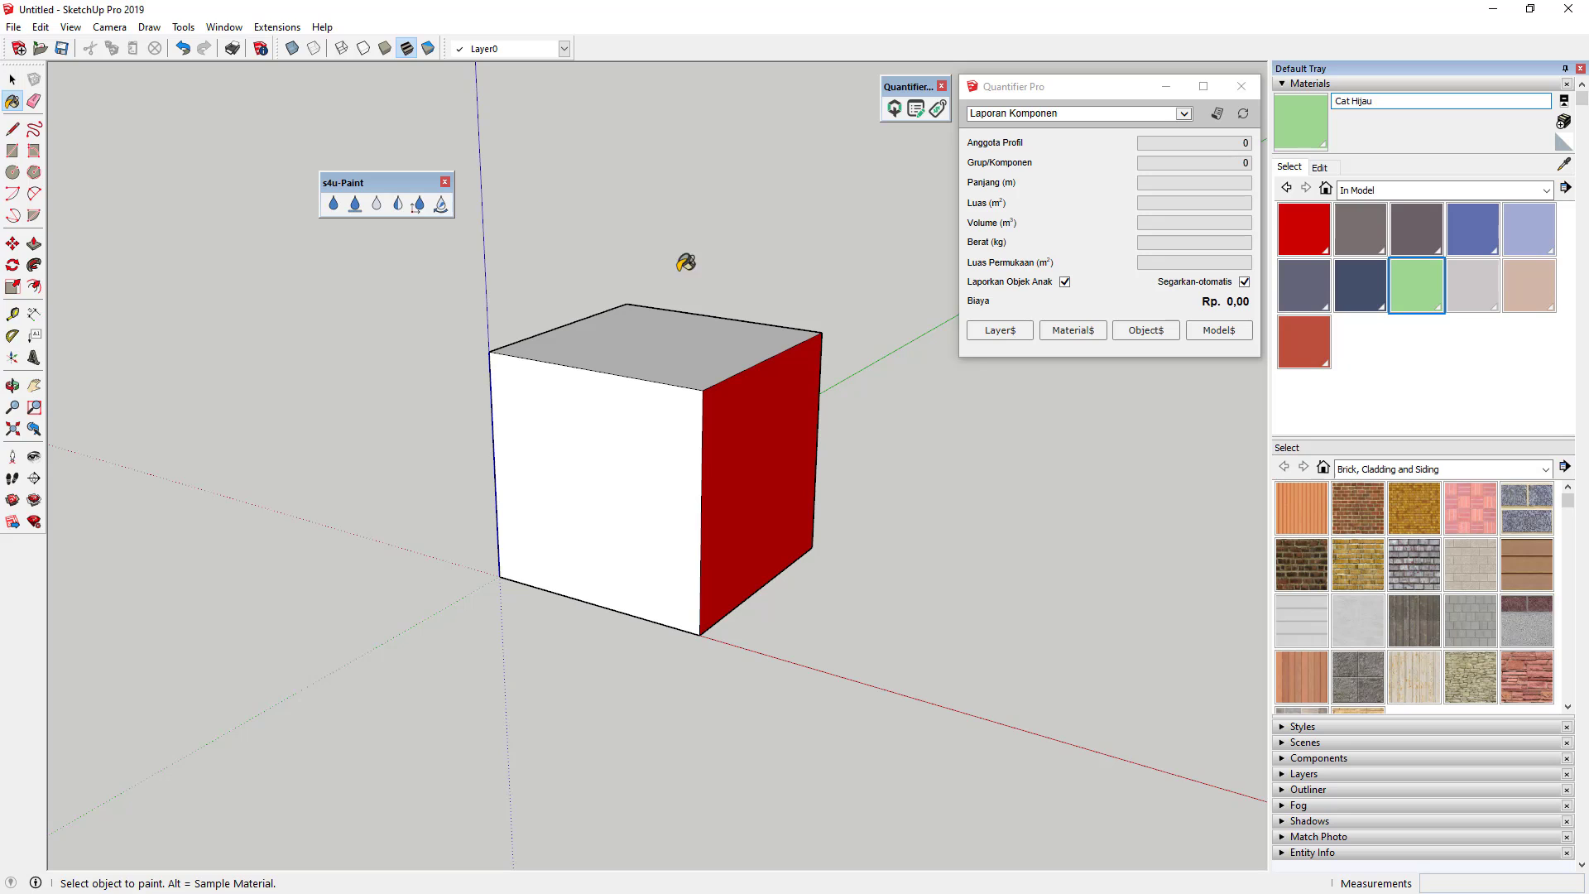
Paint the cube group's front face with Cat Hijau using the s4u-Paint face tool.
click(333, 205)
click(634, 498)
middle_drag(634, 498, 514, 479)
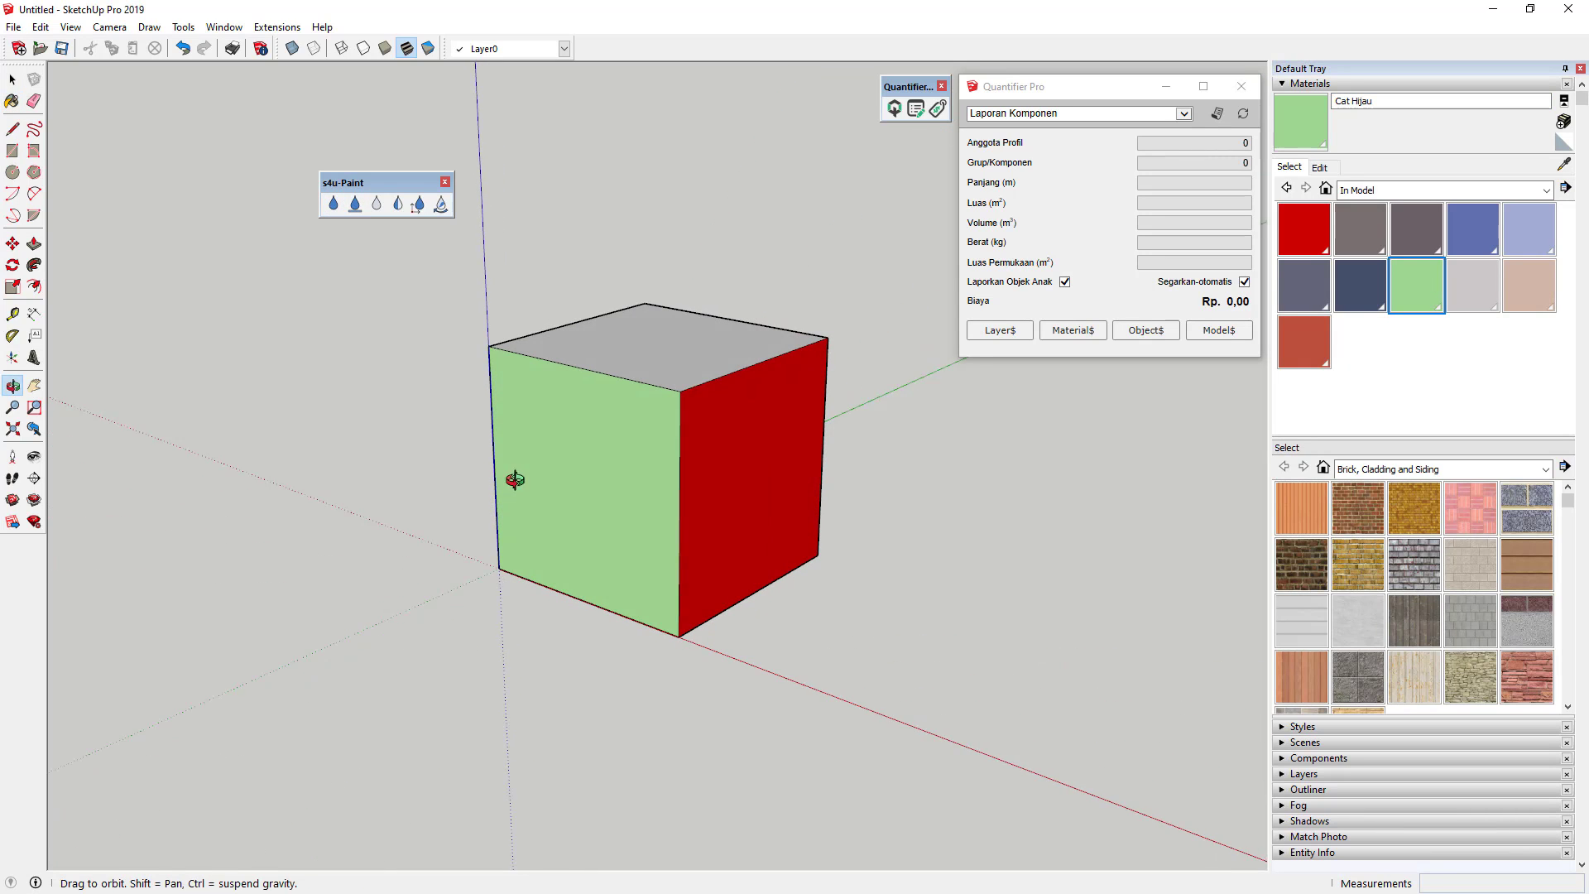
Select the cube group to examine its length, area, volume and surface area in Quantifier Pro, and deselect it.
click(13, 79)
click(634, 473)
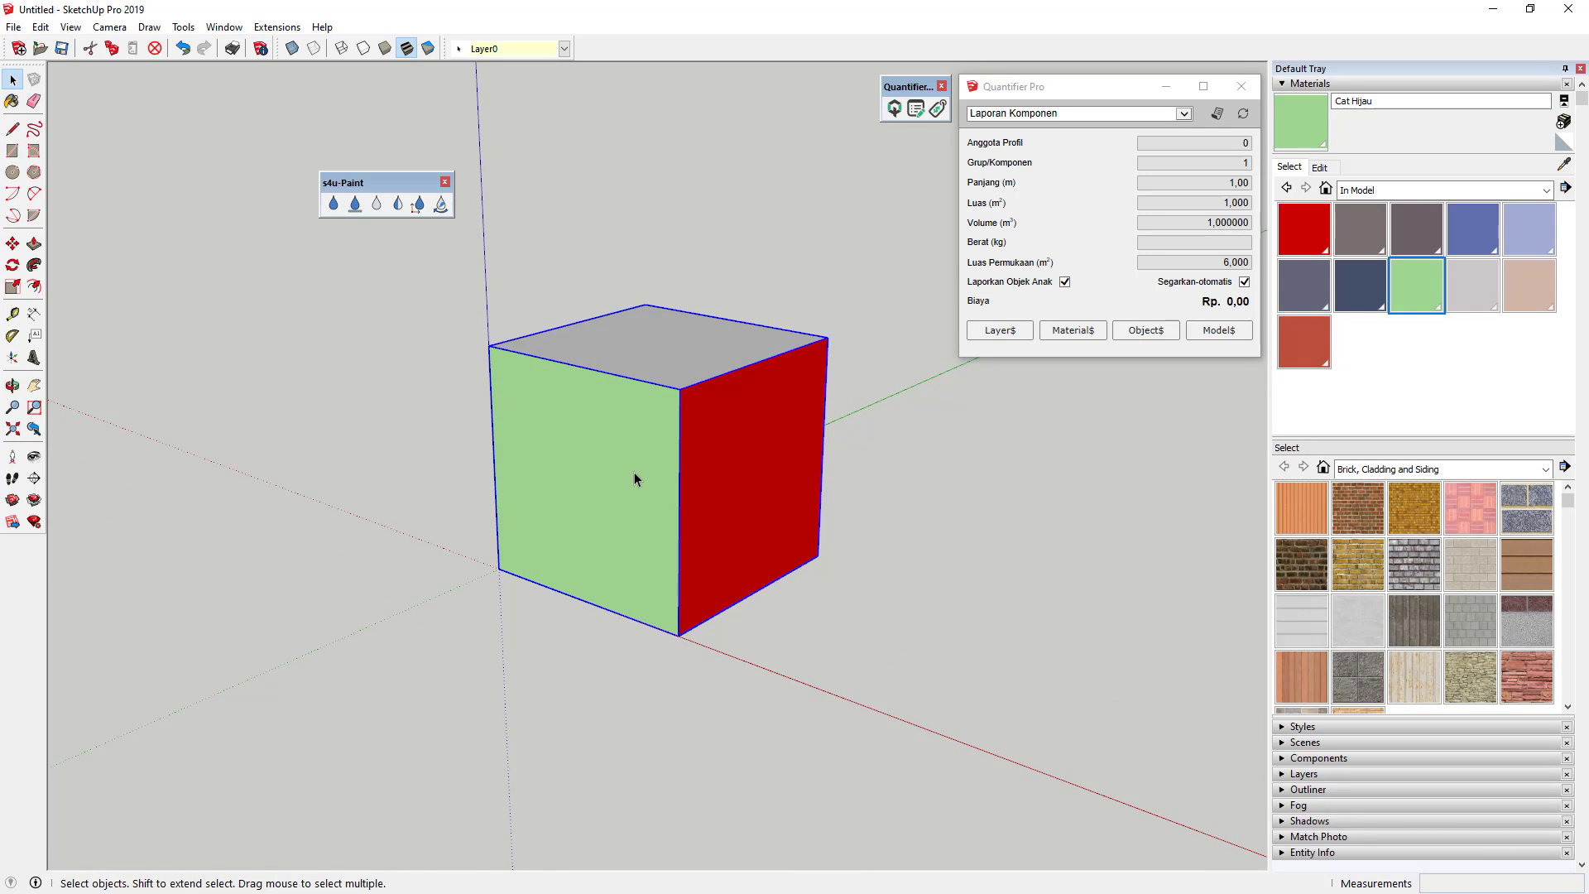
middle_drag(634, 474, 787, 411)
scroll(787, 408, up, 3)
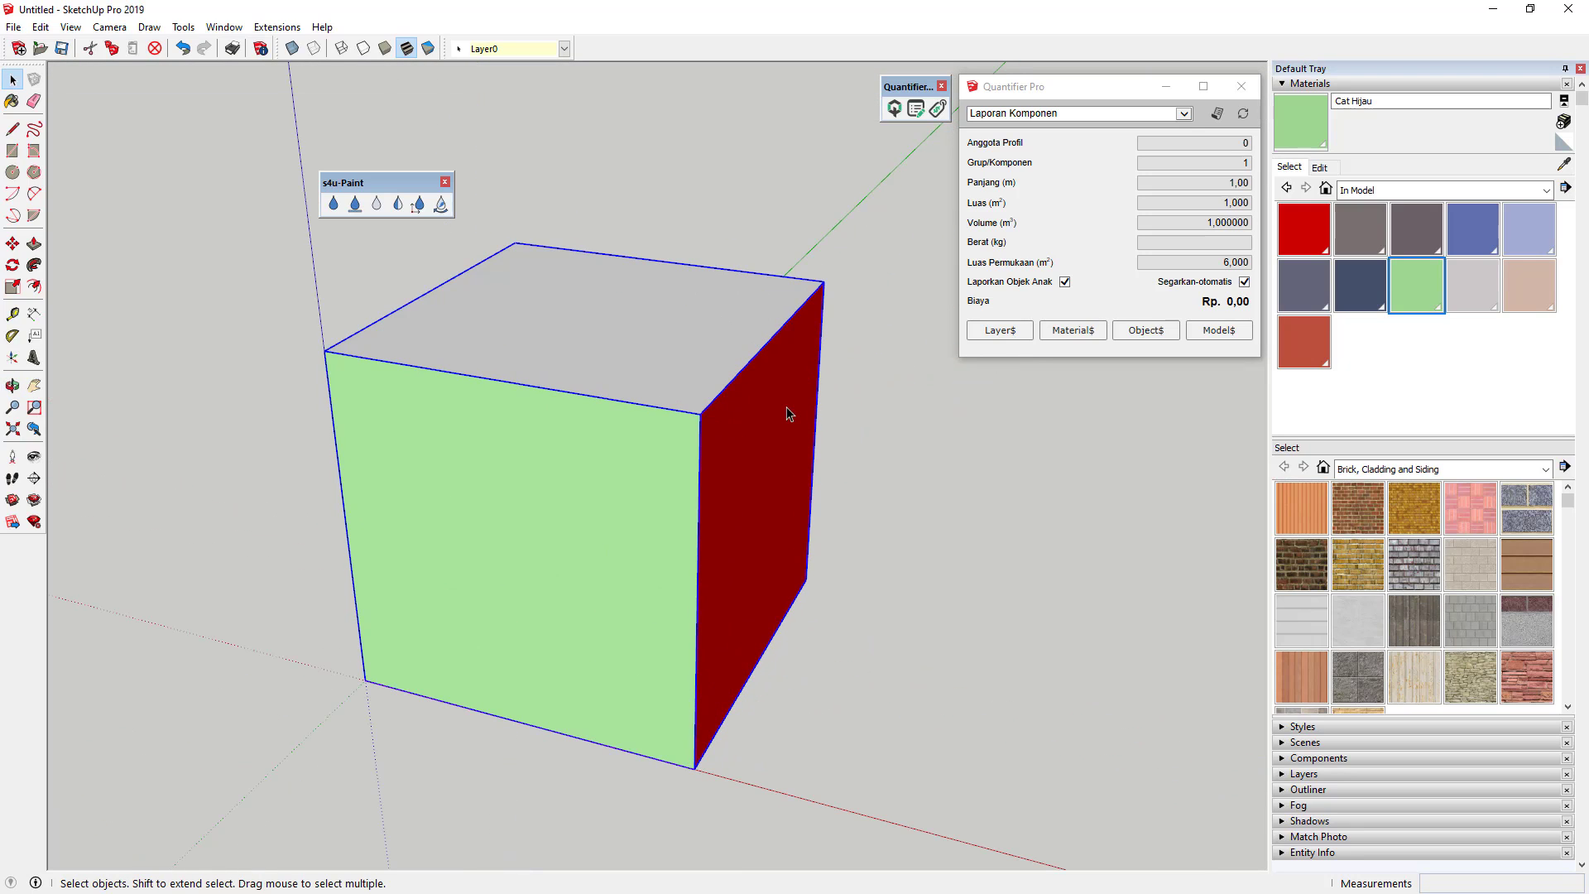
click(854, 421)
middle_drag(769, 480, 673, 361)
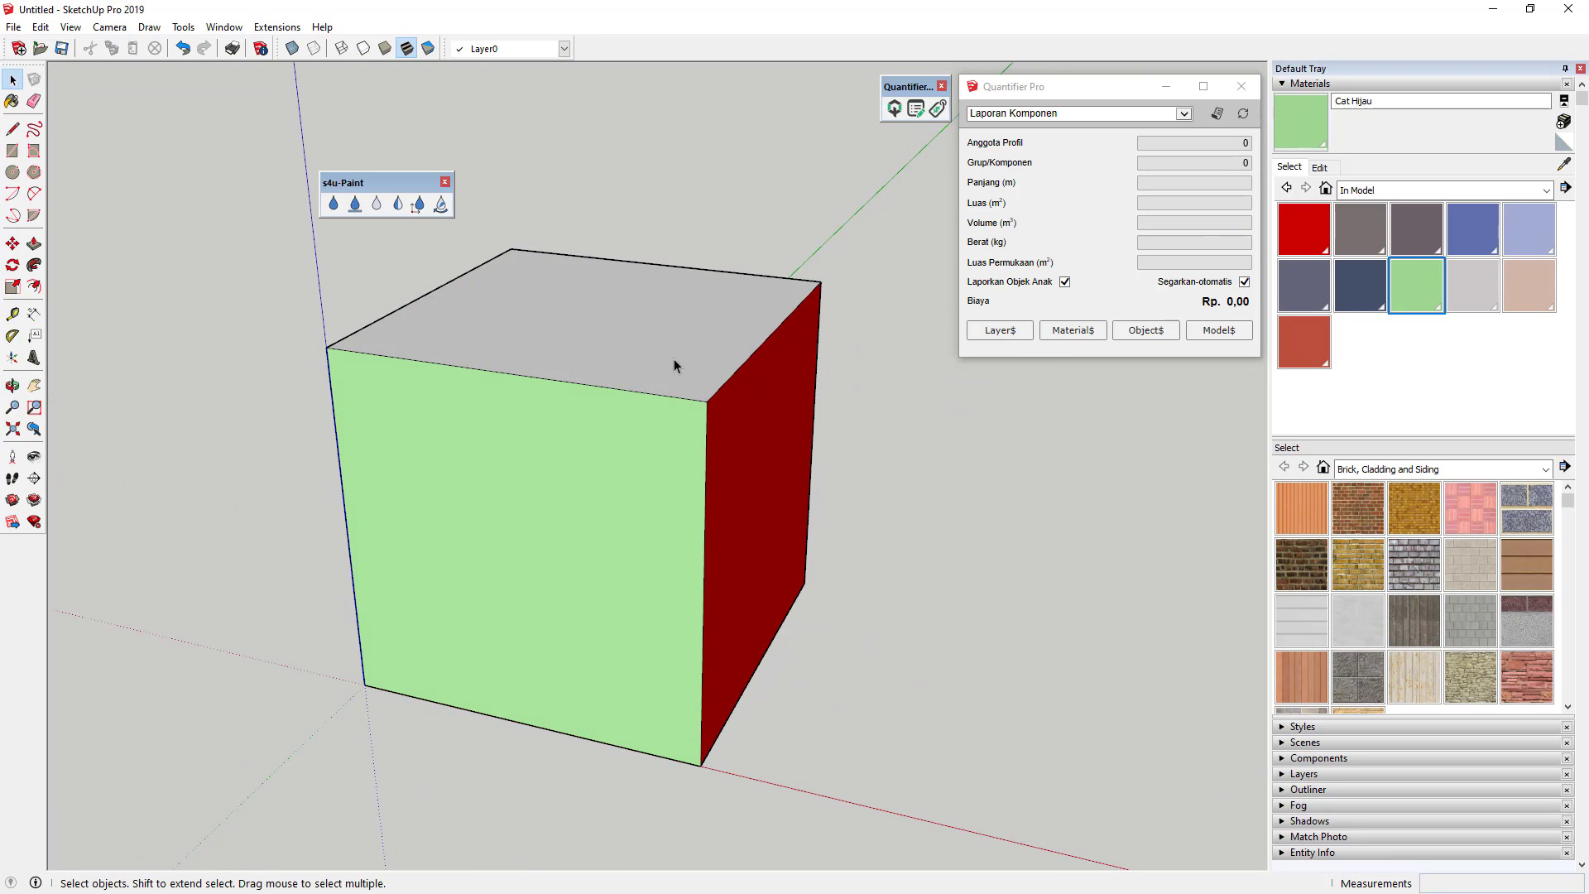
scroll(706, 451, down, 3)
scroll(675, 460, up, 3)
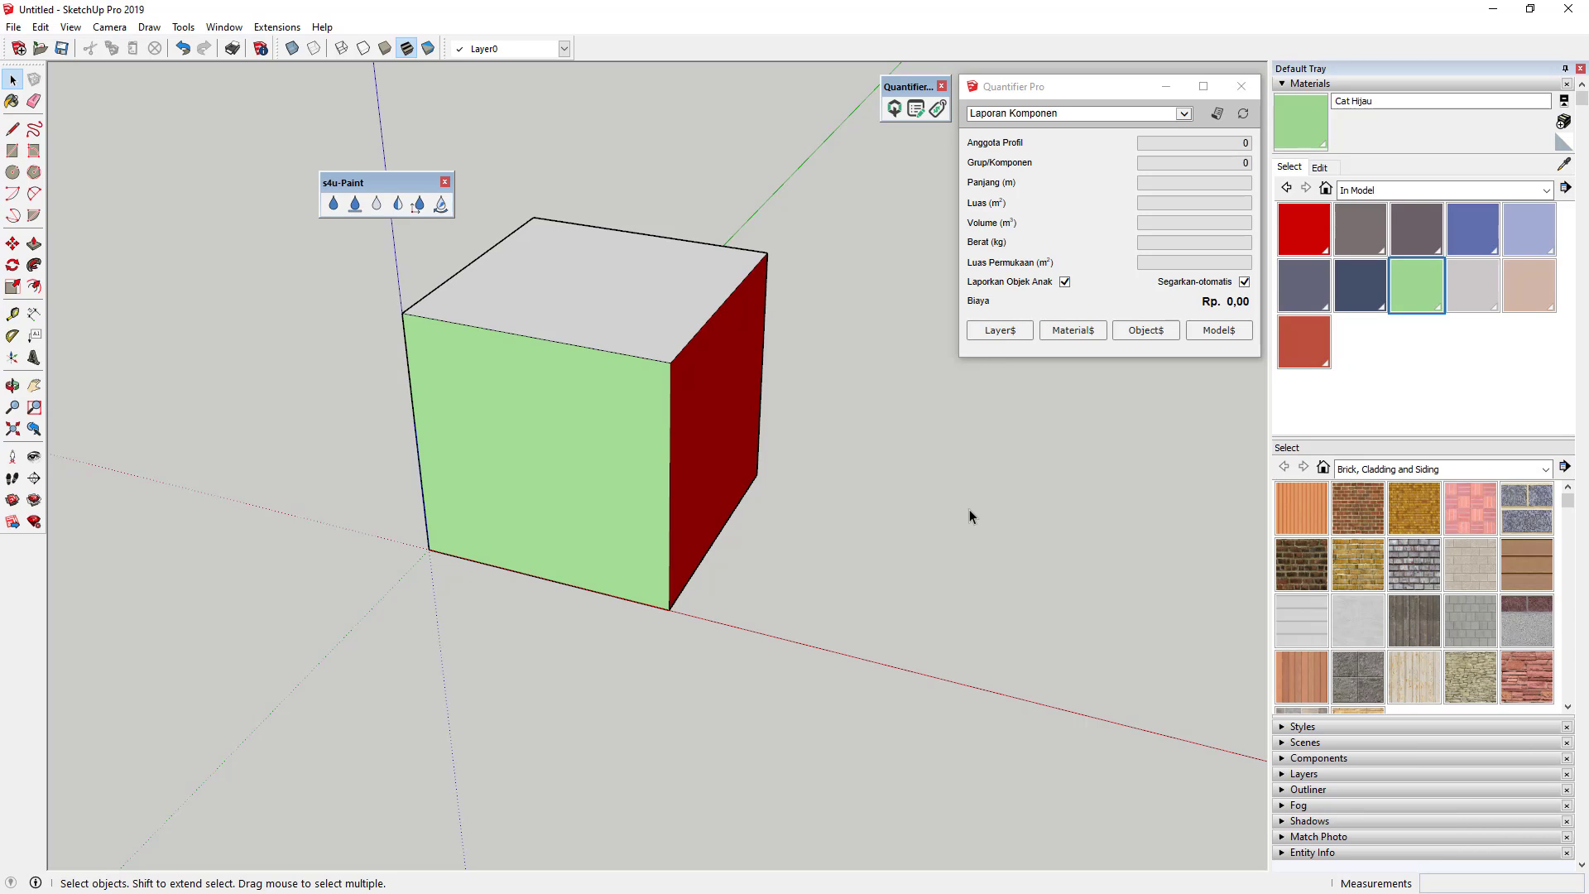
Collapse the materials, show the entity information, and select the cube group to check its volume there.
click(1315, 84)
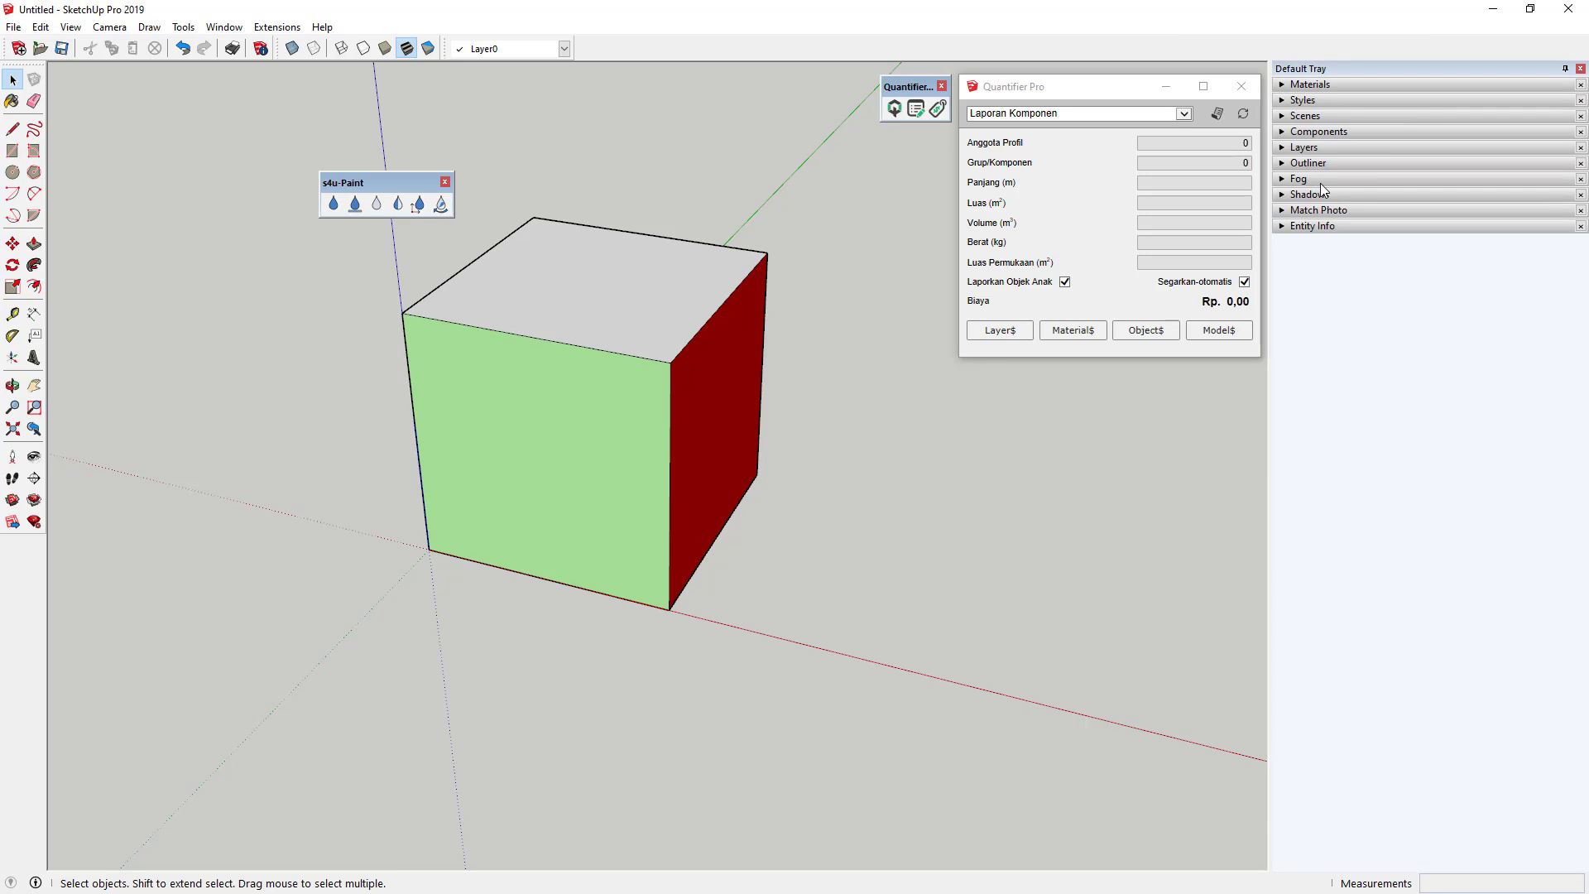
click(1322, 227)
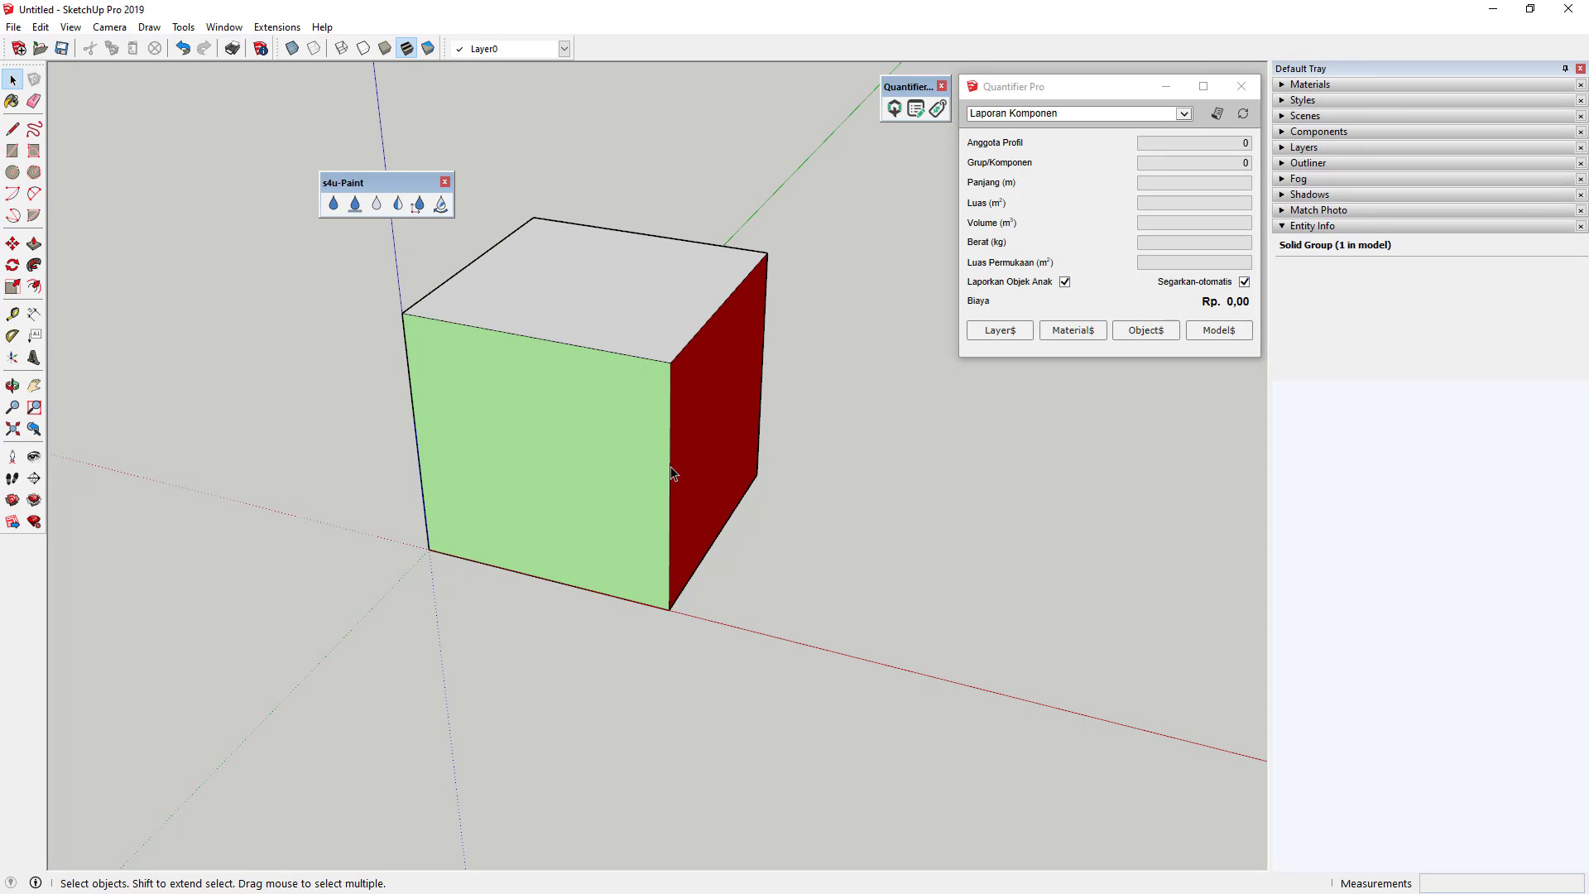
click(675, 472)
middle_drag(874, 440, 699, 427)
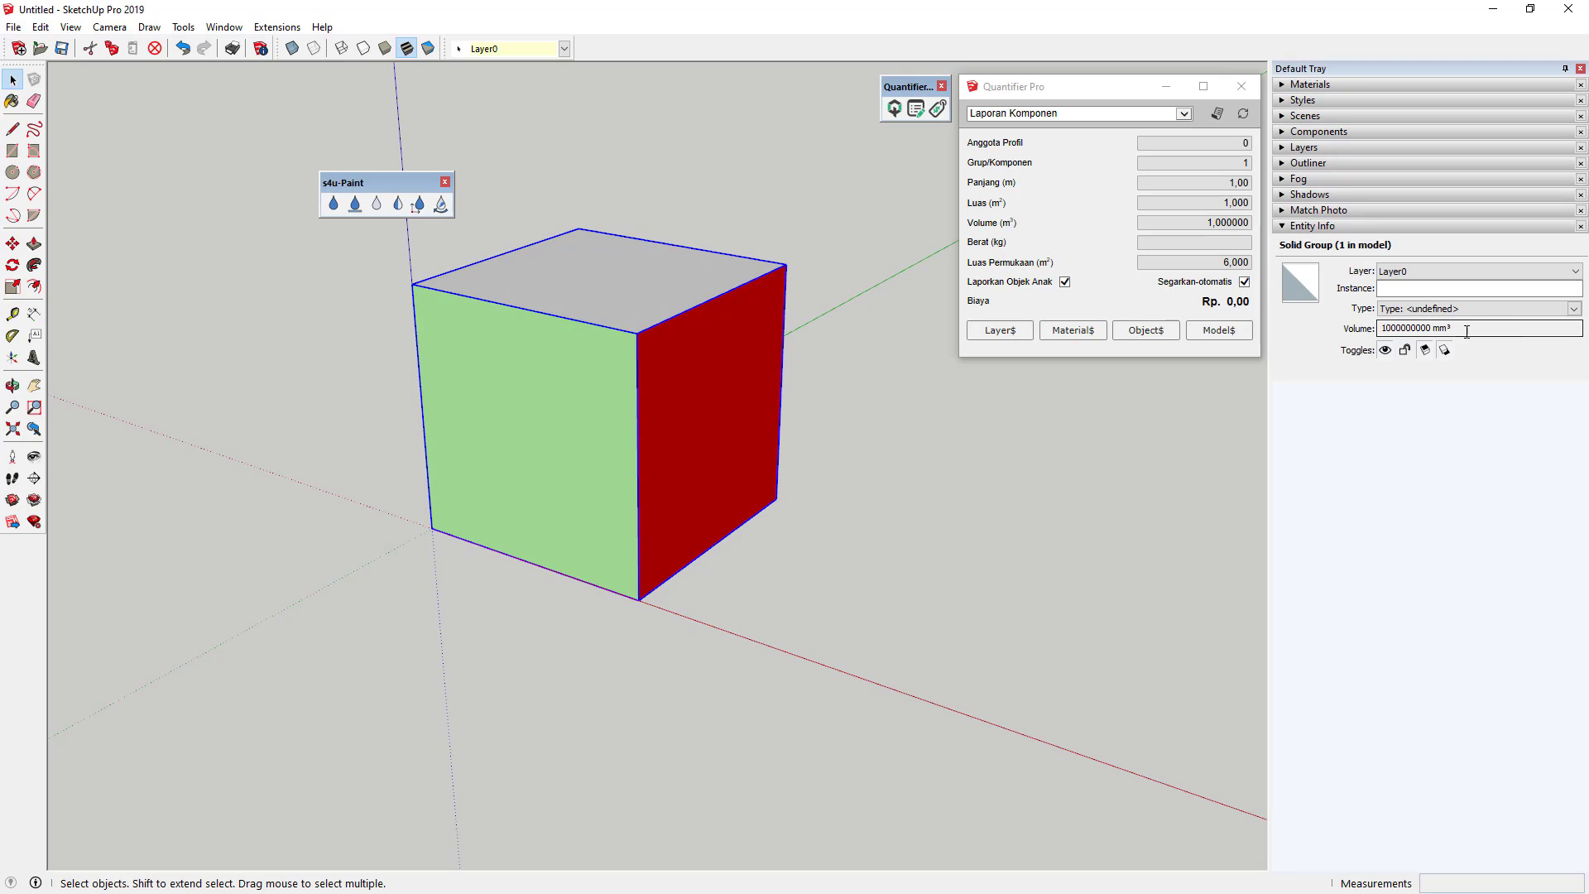
Open the model's unit settings and set the volume unit to Meters³ and the area unit to Meters².
click(362, 135)
click(238, 27)
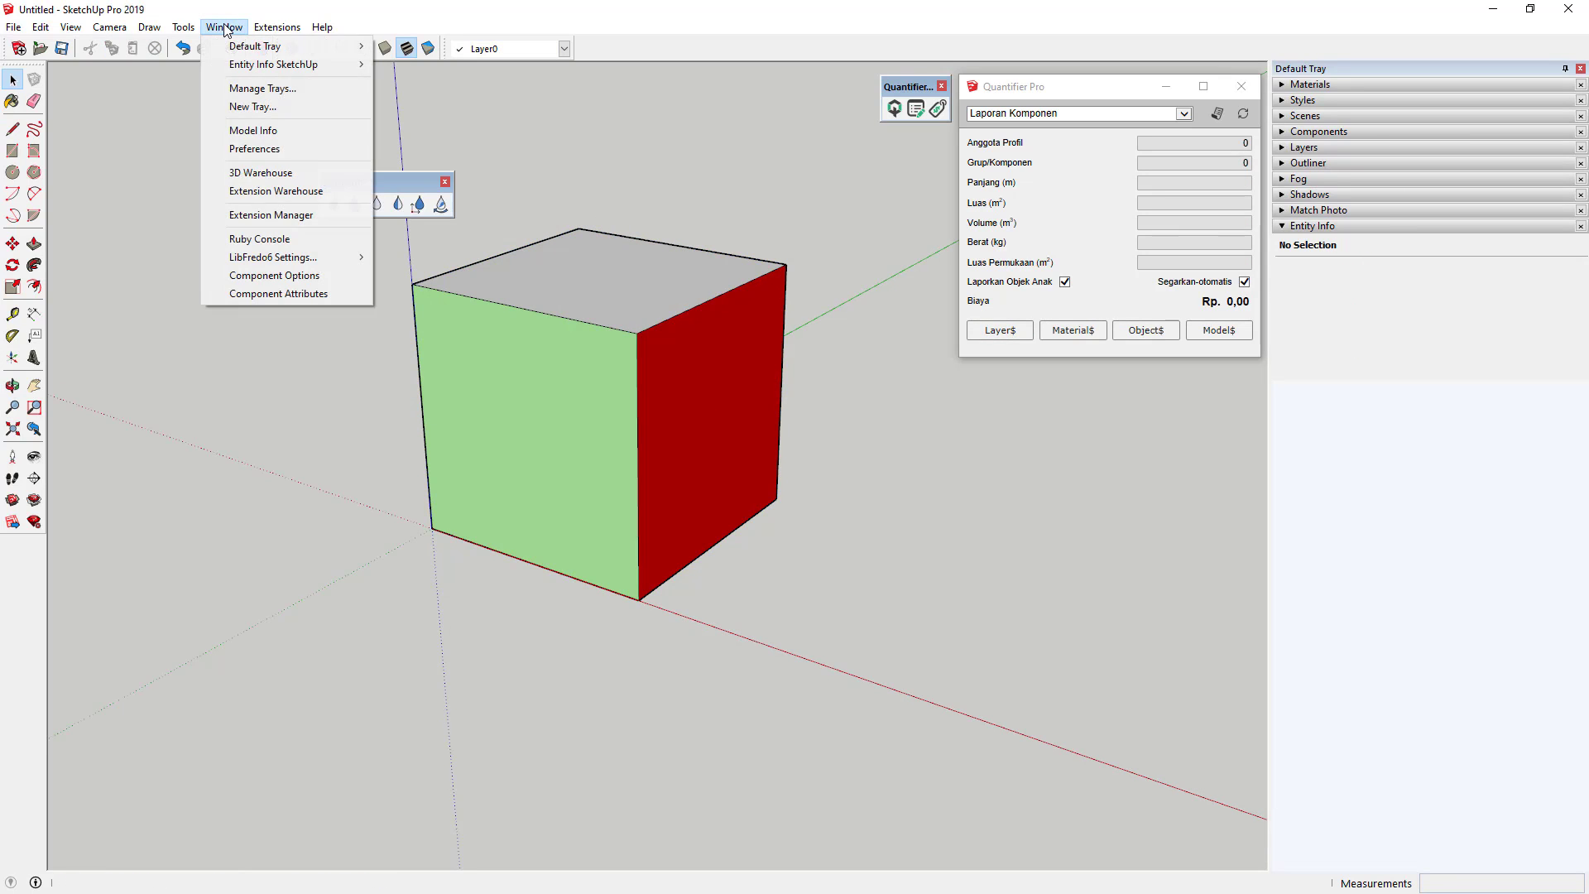
click(230, 131)
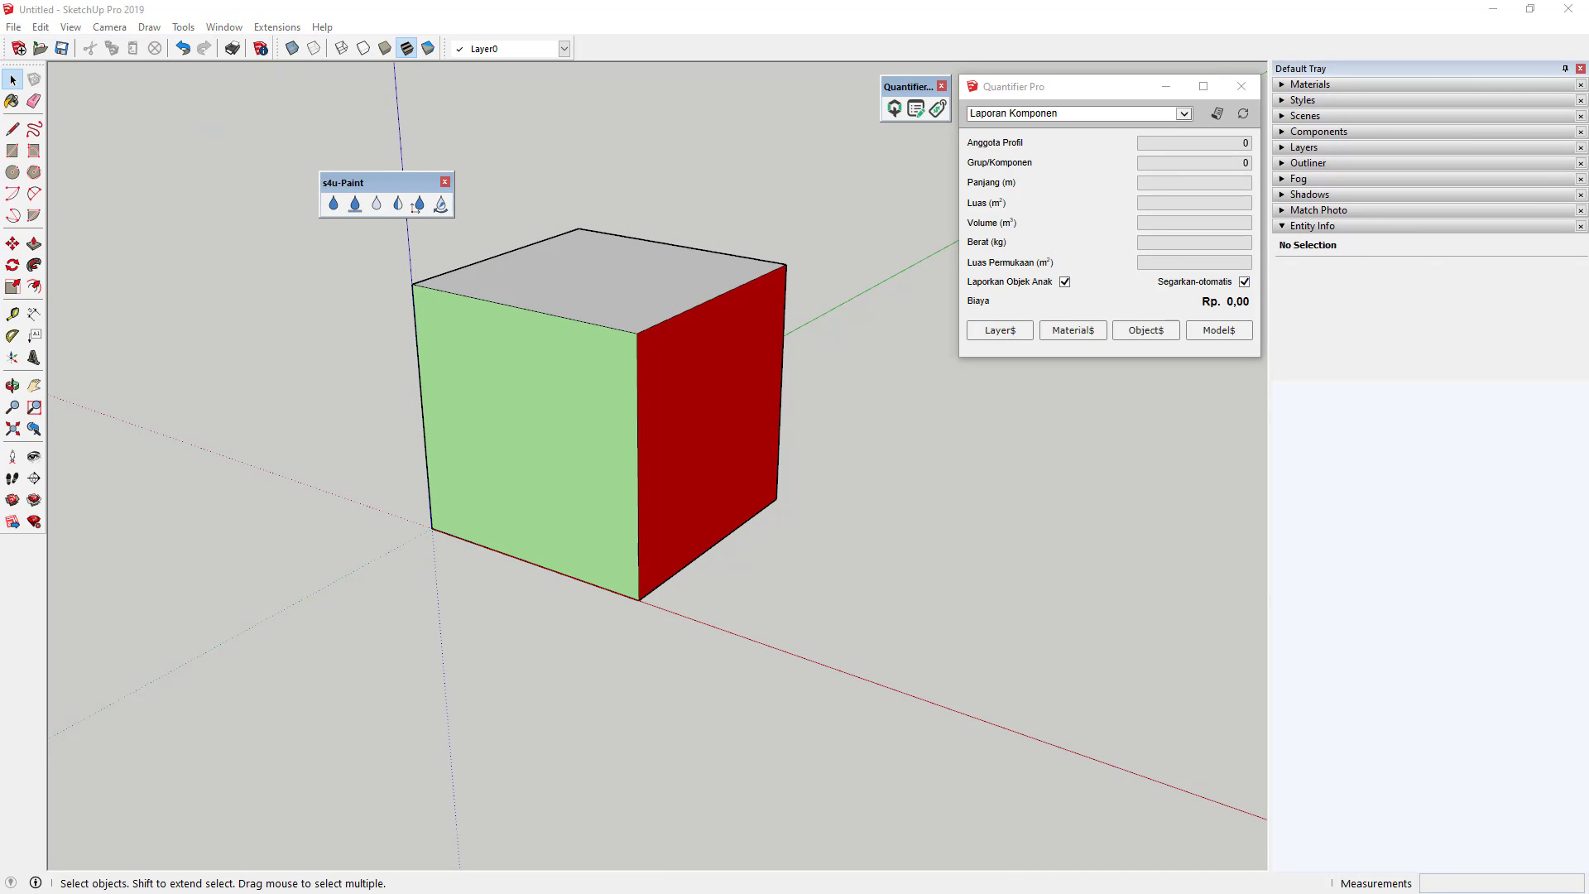
drag(833, 257, 469, 269)
click(303, 397)
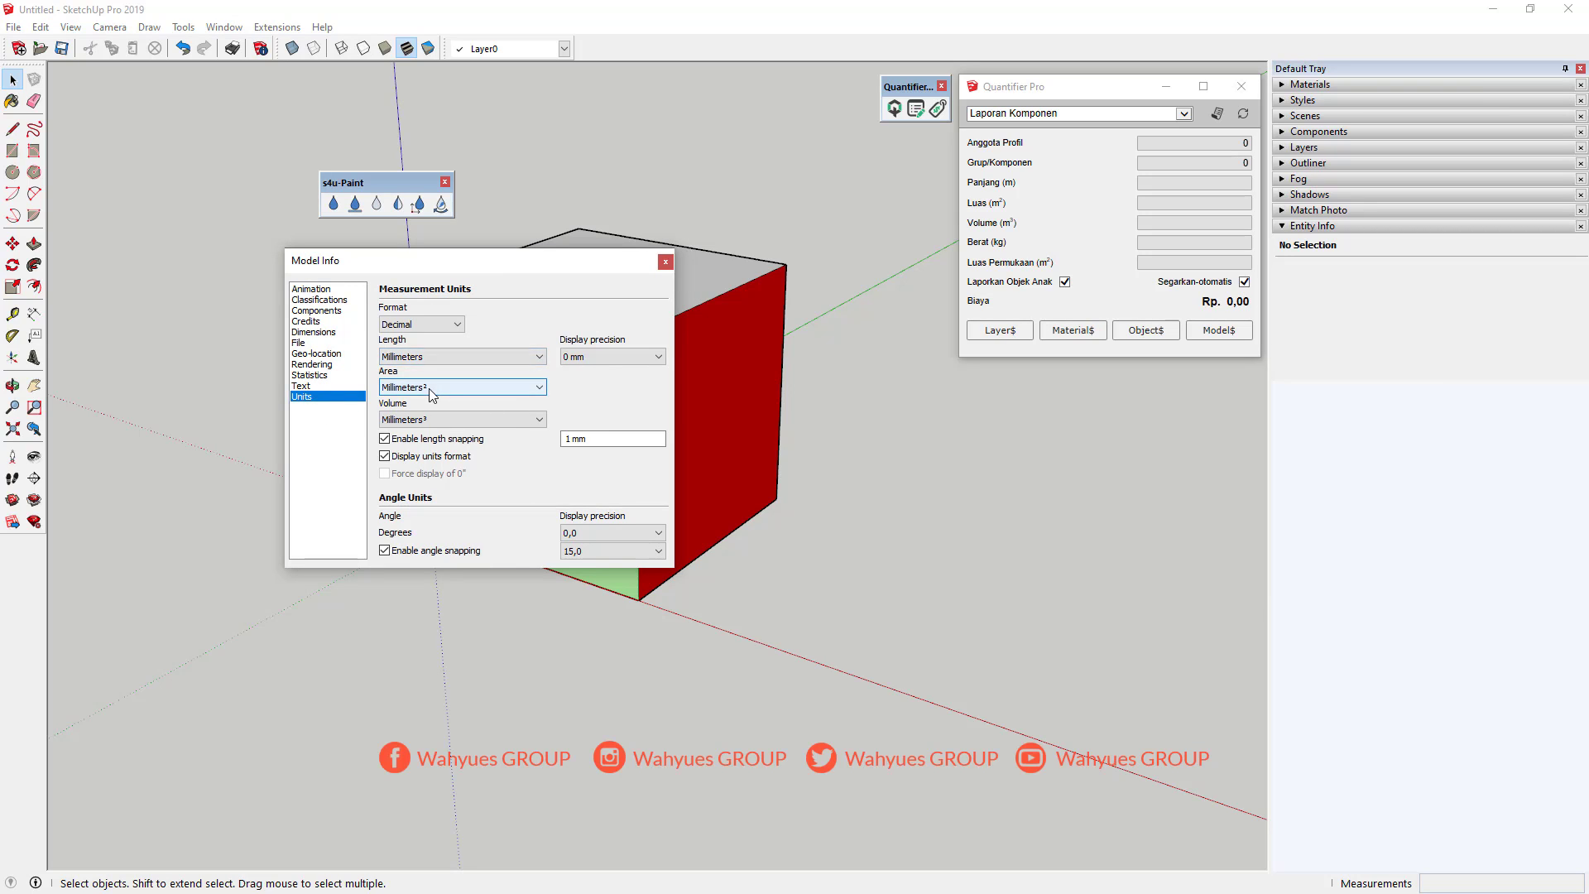
click(432, 419)
click(434, 473)
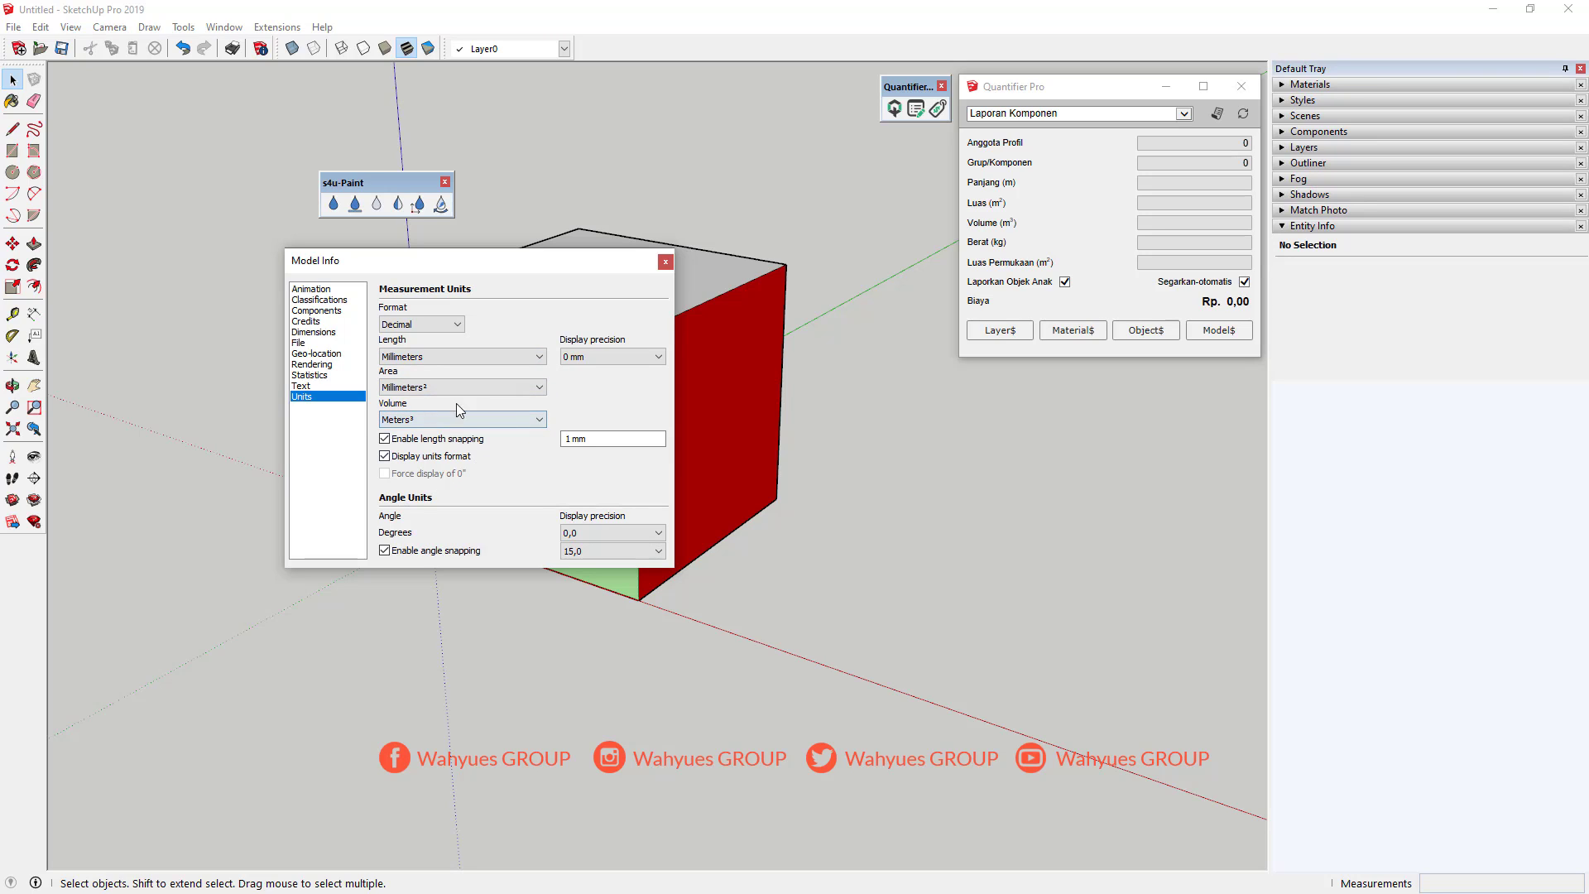
click(461, 387)
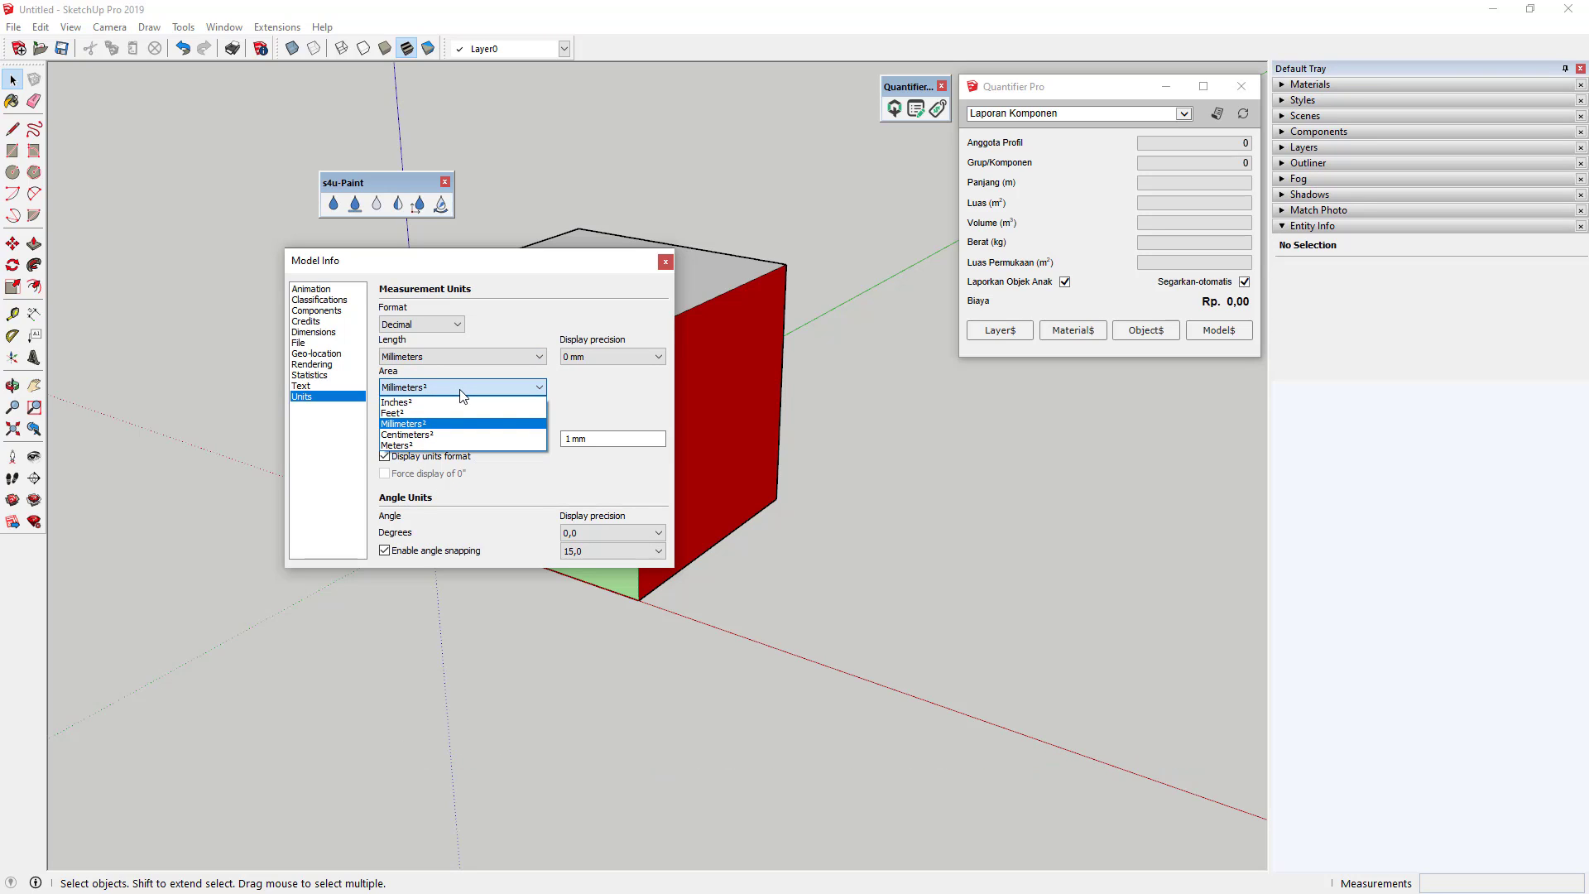
click(414, 446)
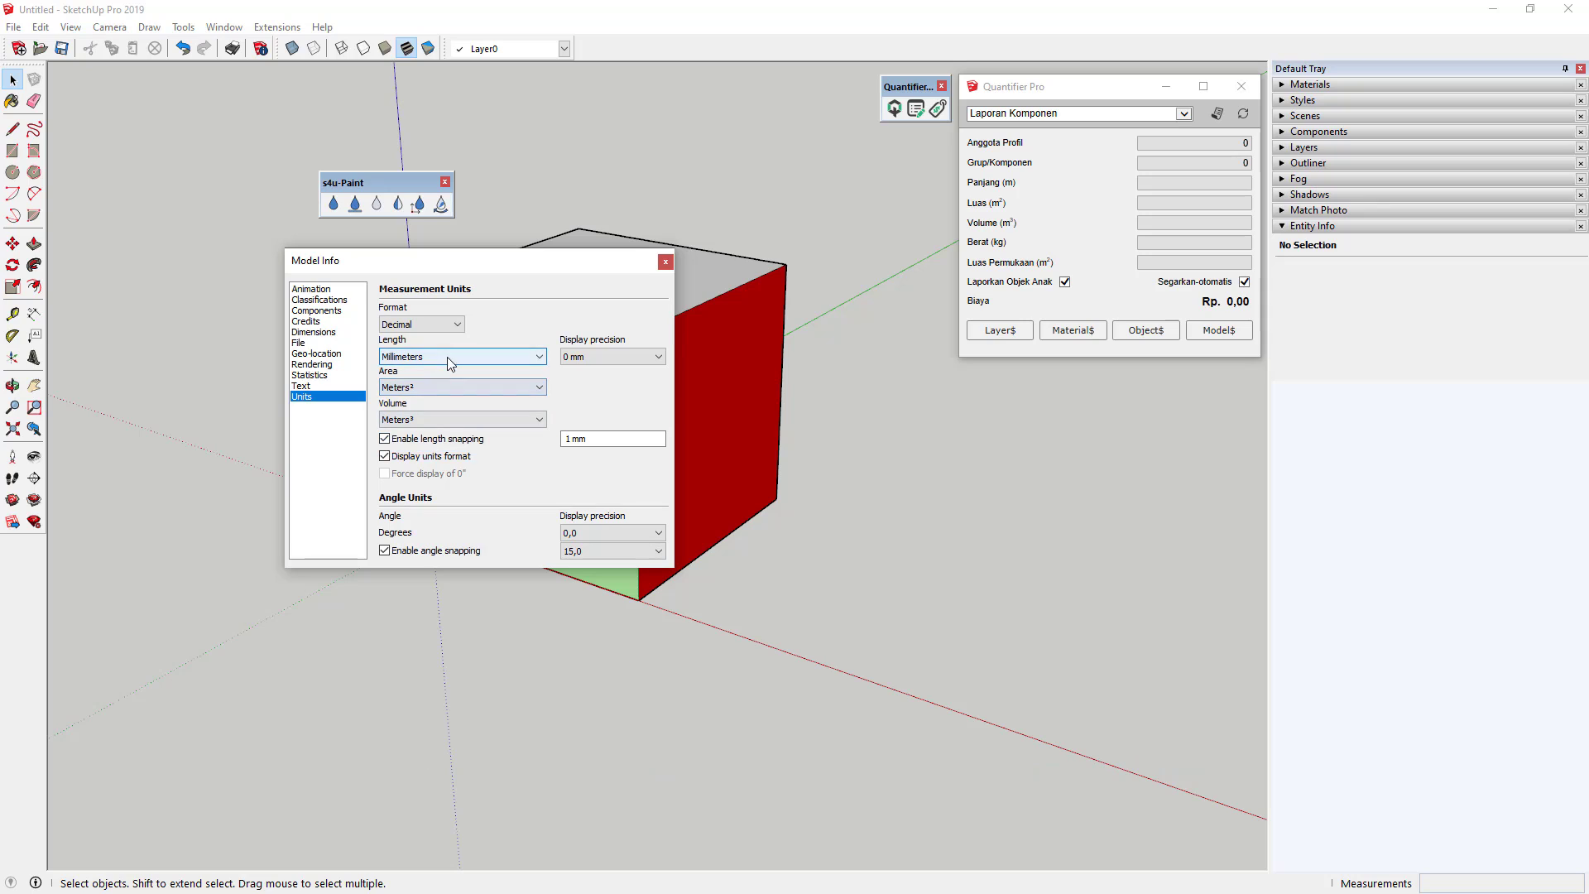
Set the model's length unit to Meters and close the model information.
click(447, 356)
click(438, 415)
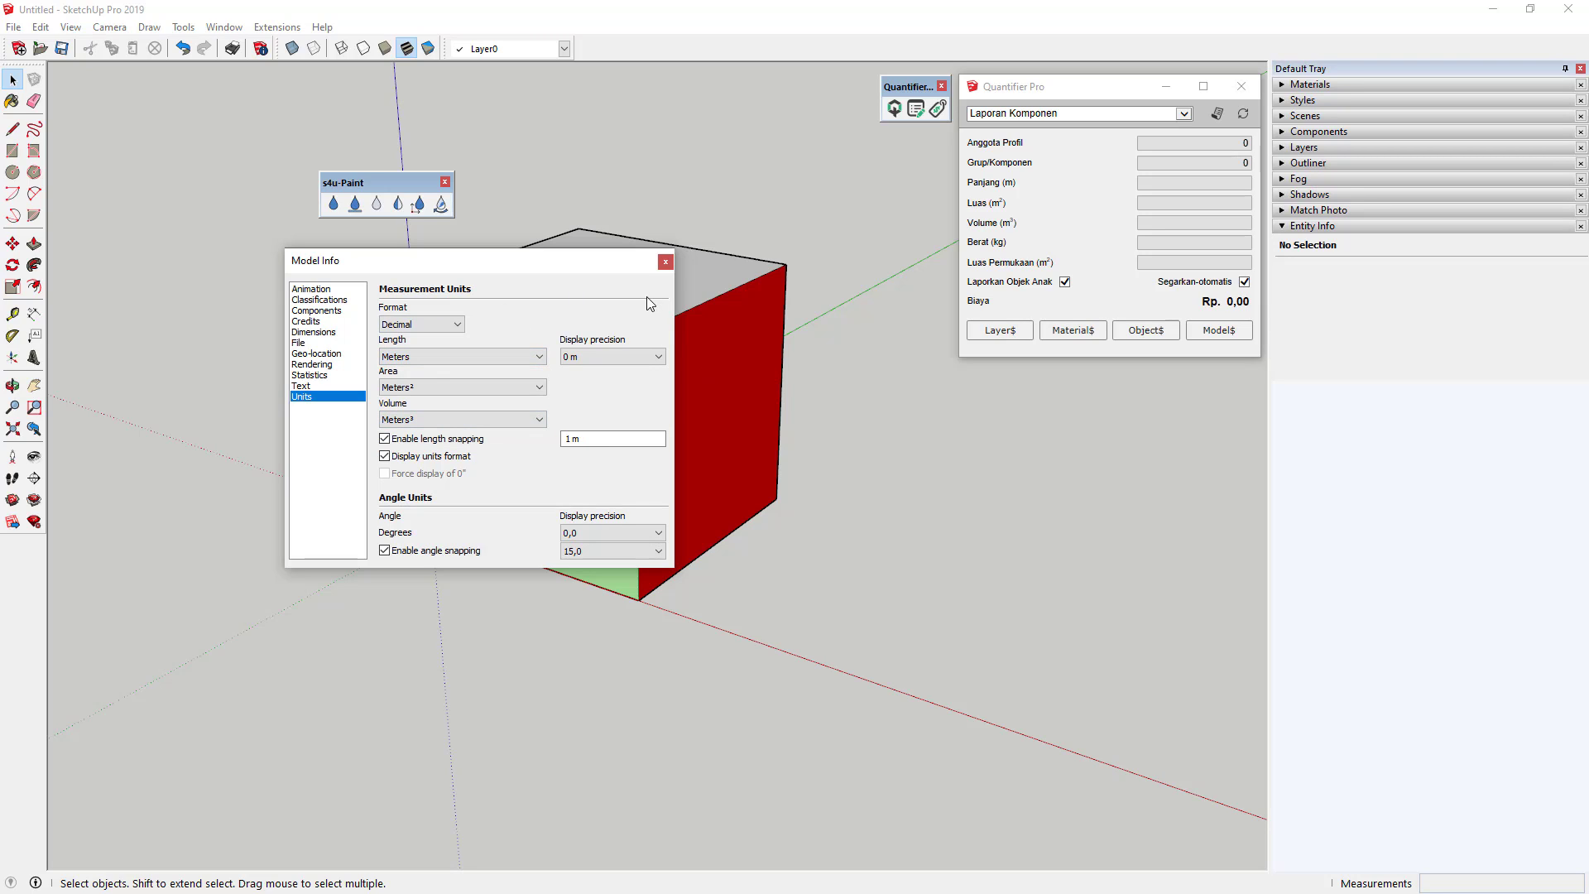
click(668, 268)
Select the cube group to check its volume in the entity information, and deselect it.
click(745, 304)
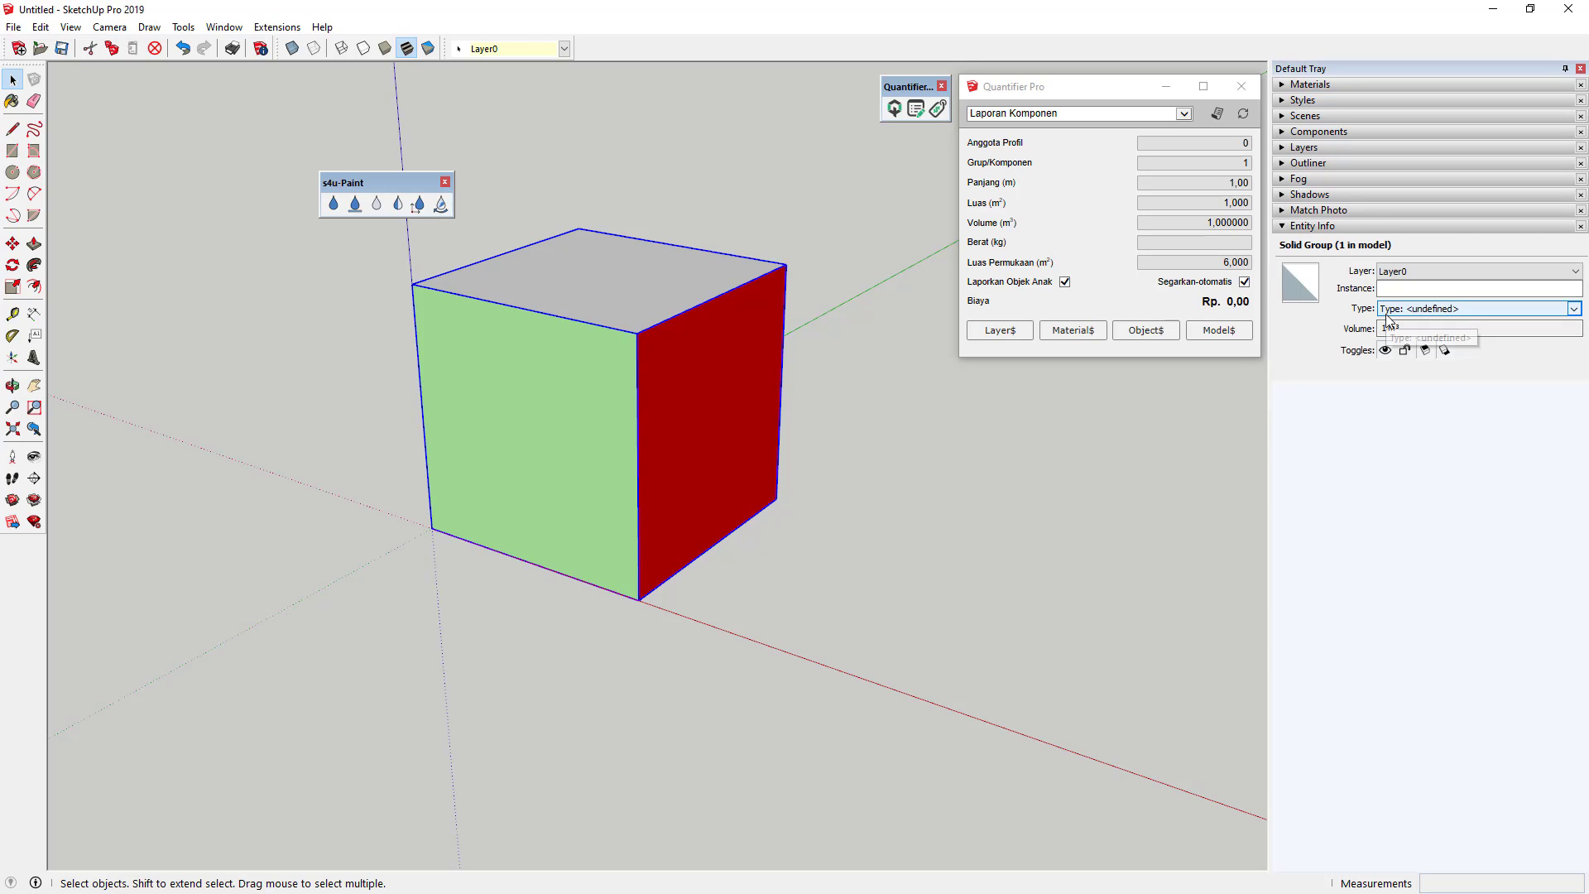
click(946, 457)
Copy the cube group along the red axis with the Move tool, leaving a gap between the two cubes.
click(728, 426)
scroll(425, 395, down, 4)
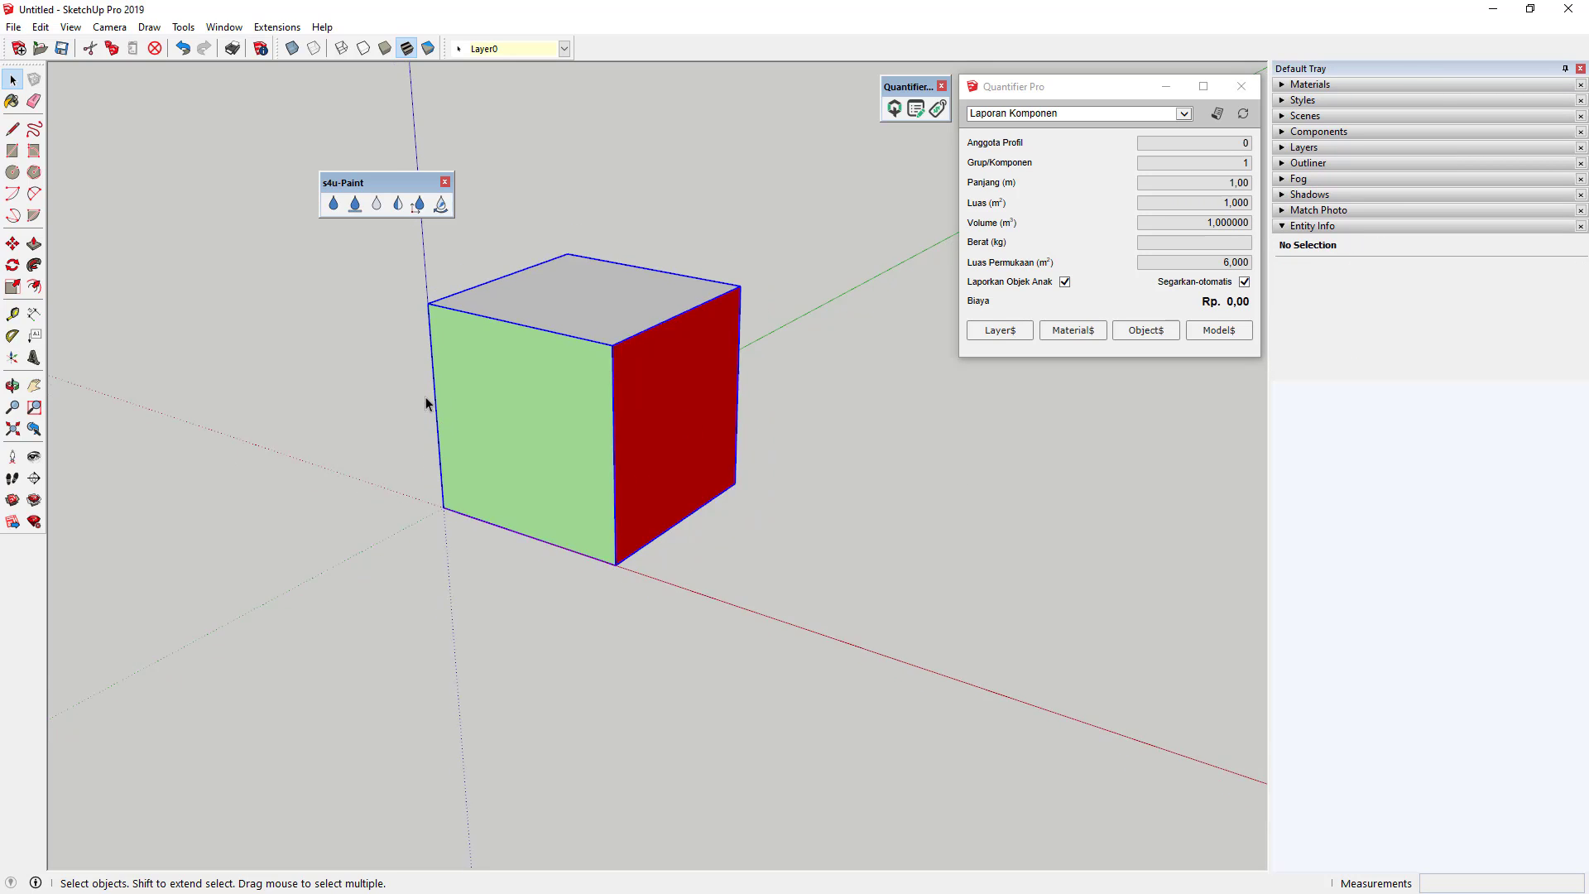
middle_drag(527, 441, 530, 443)
scroll(600, 438, up, 3)
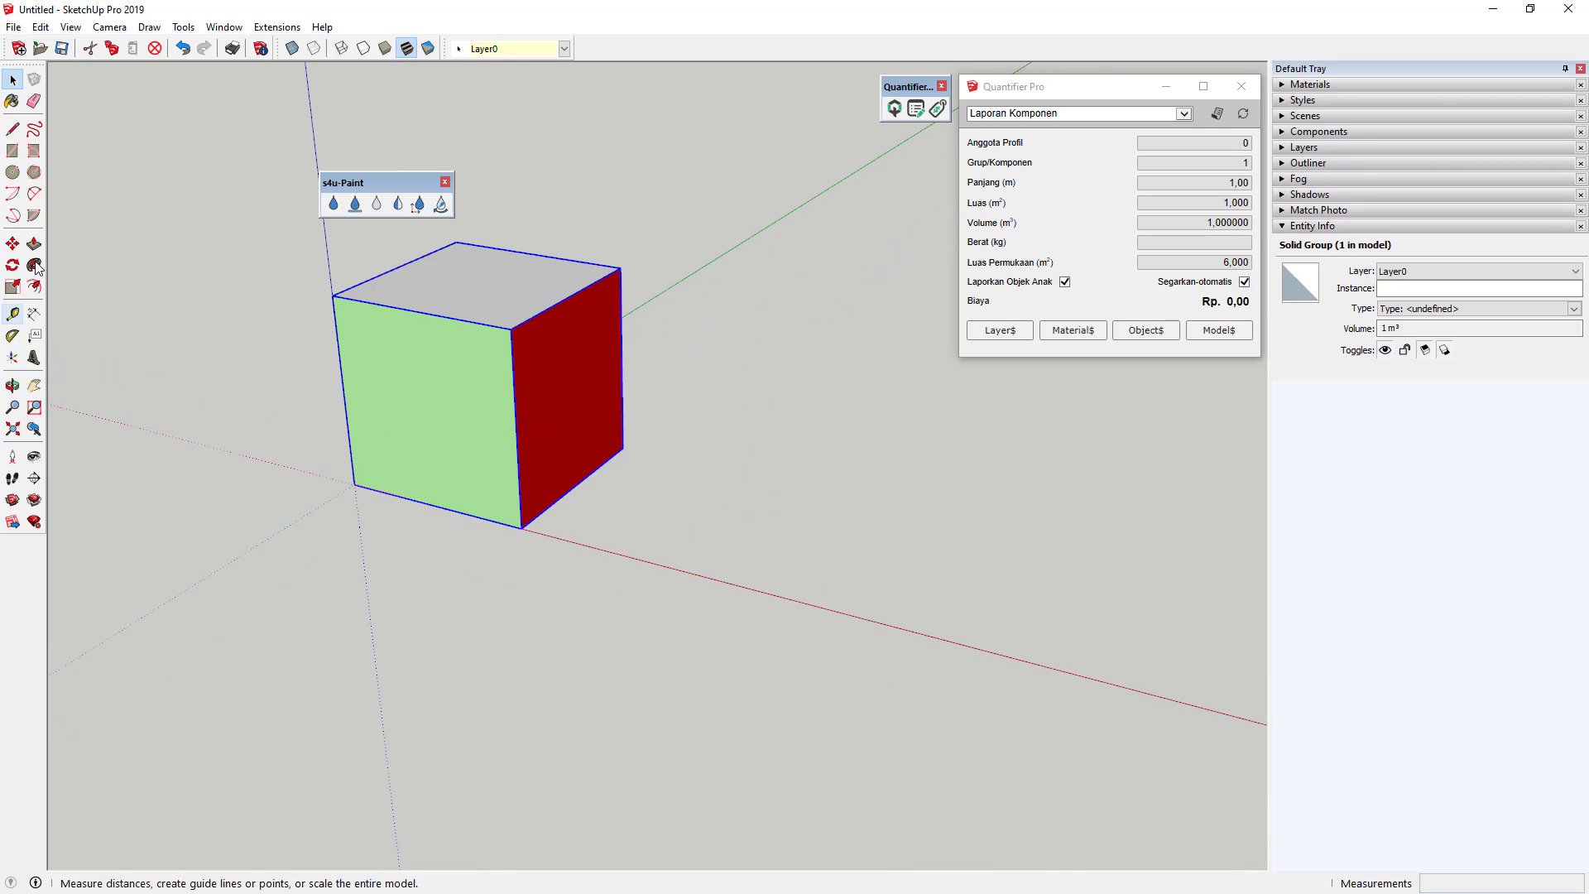
click(12, 243)
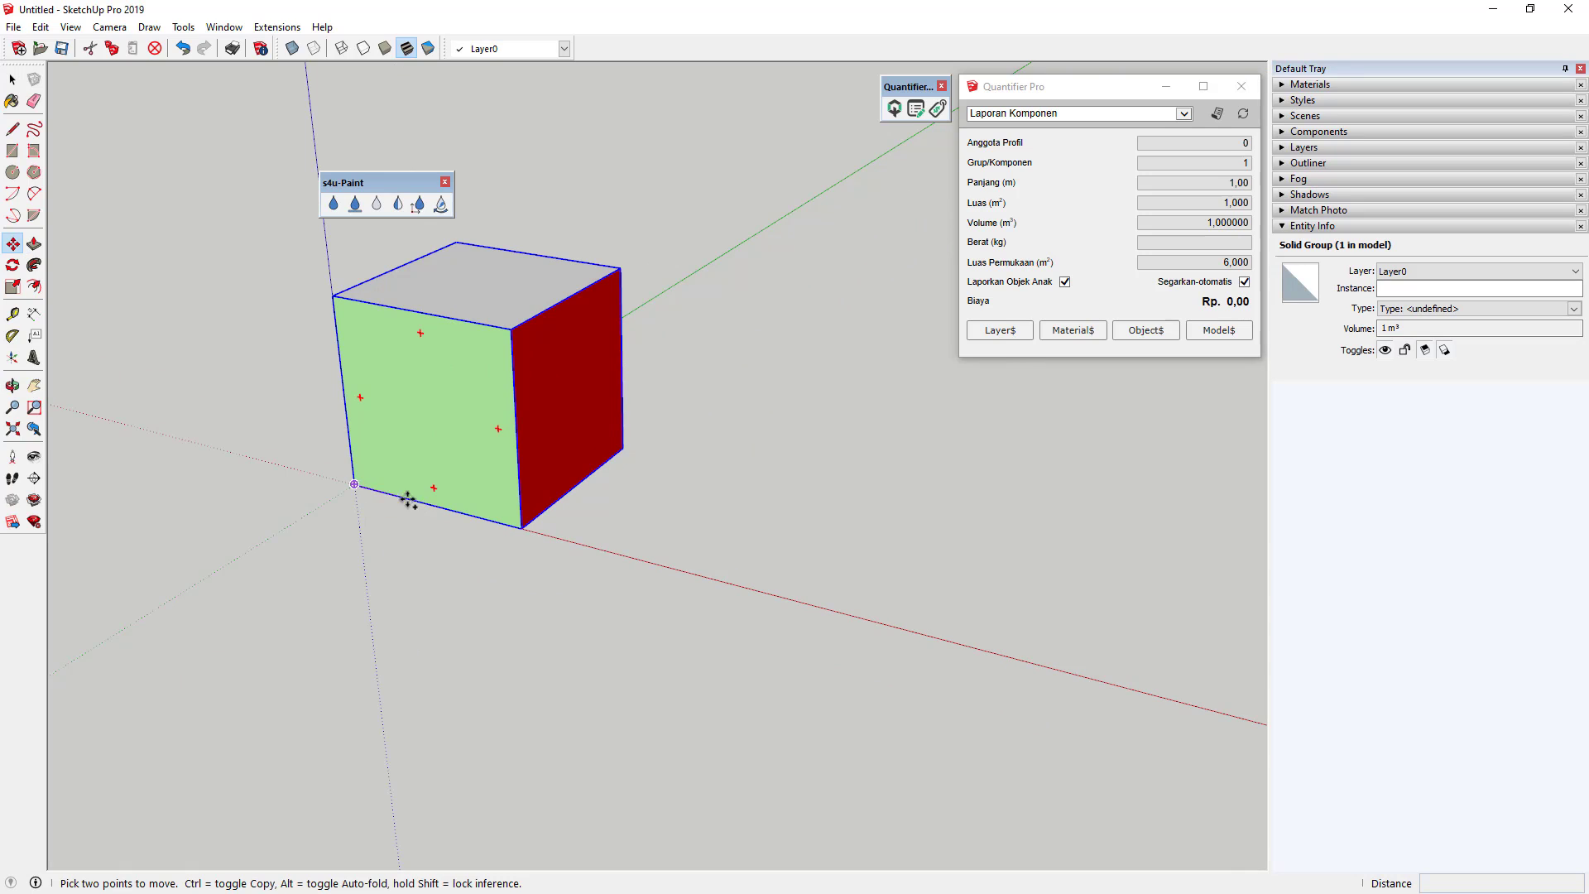
click(354, 485)
key(ctrl)
click(704, 569)
scroll(397, 484, down, 3)
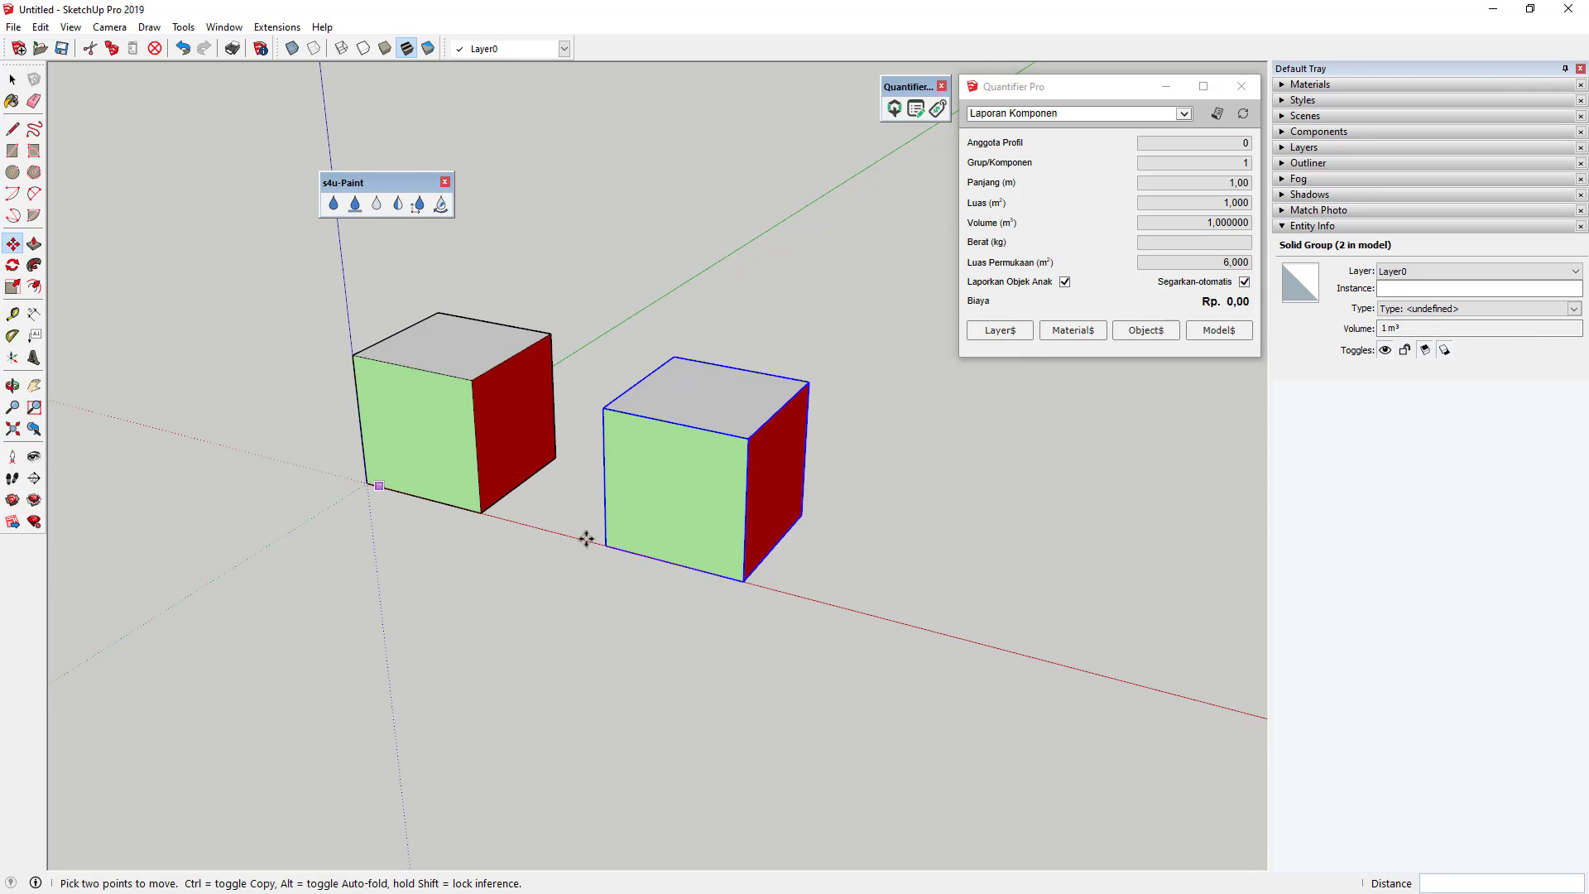
middle_drag(586, 538, 706, 479)
scroll(683, 479, up, 2)
key(space)
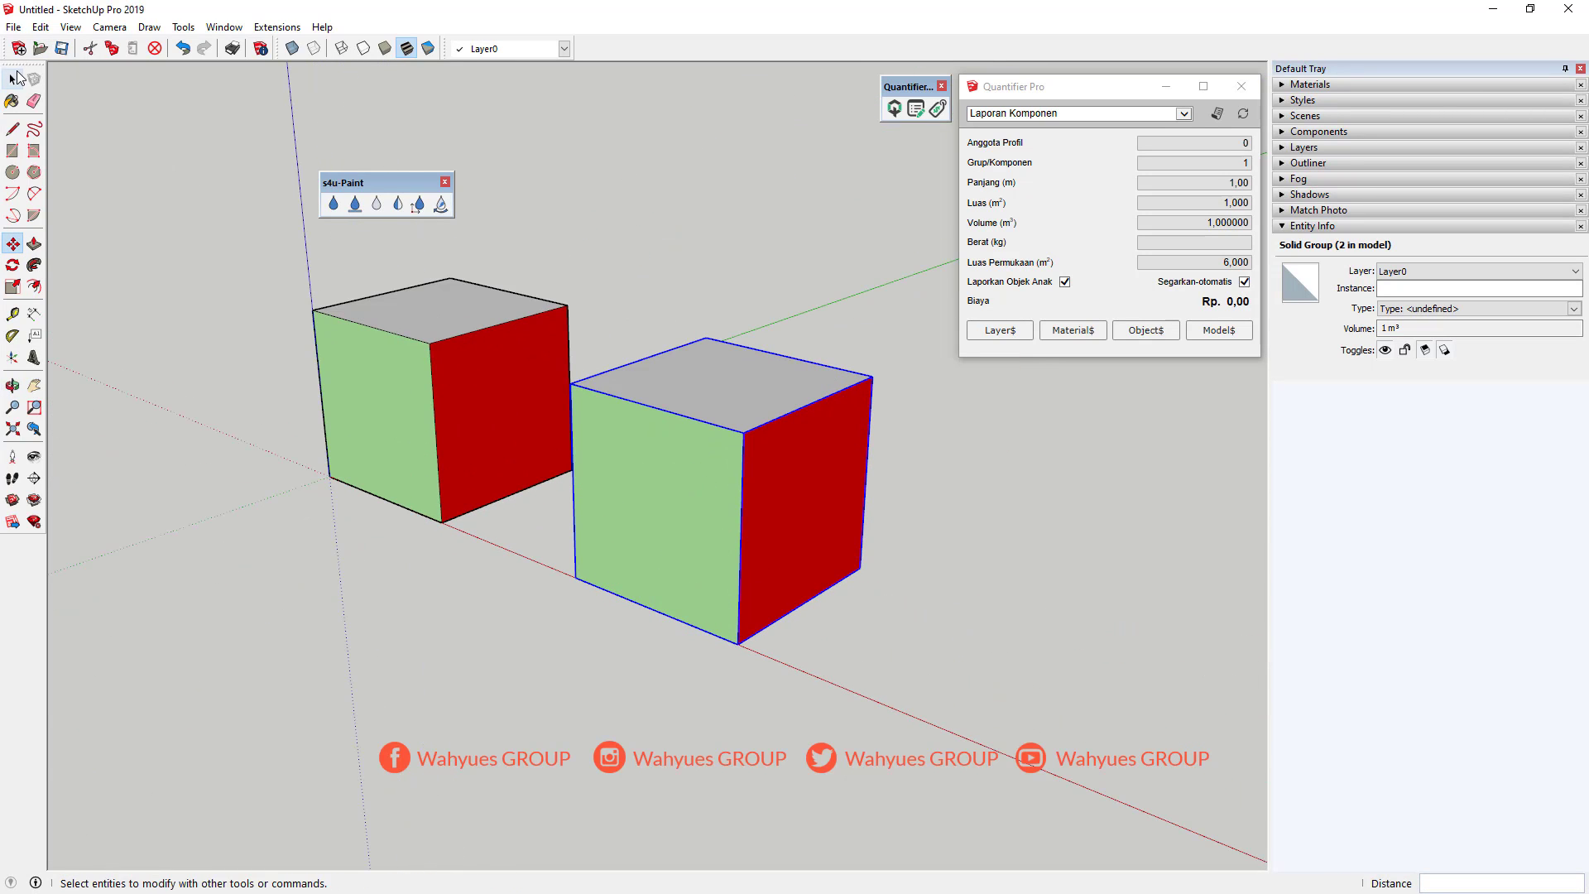
Open the copied cube group for editing.
click(749, 212)
middle_drag(750, 212, 669, 393)
double_click(669, 402)
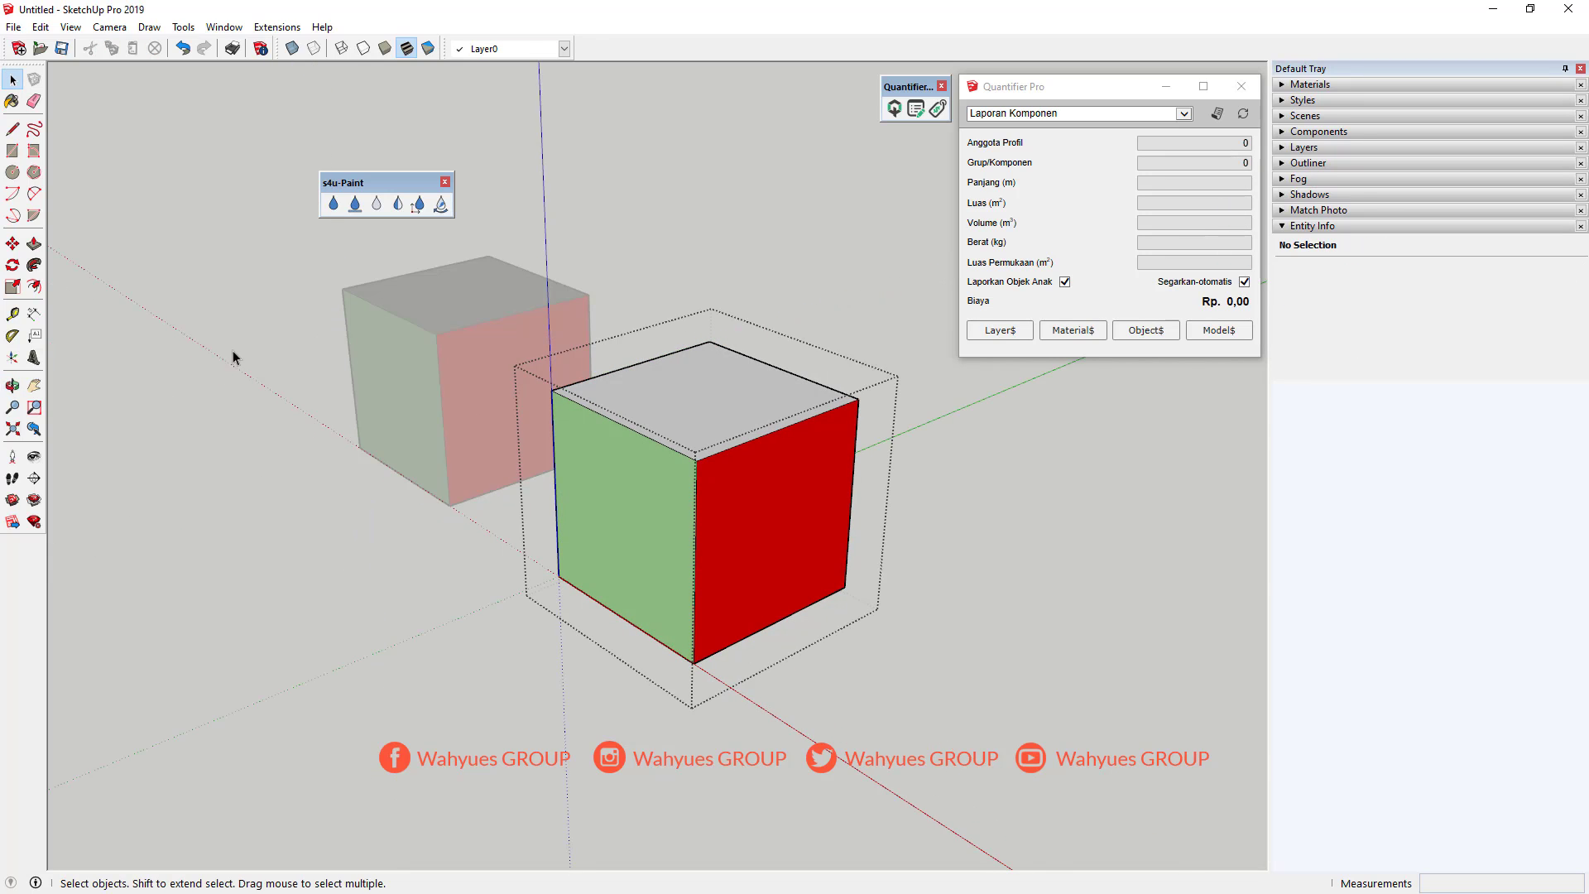
click(34, 243)
click(744, 462)
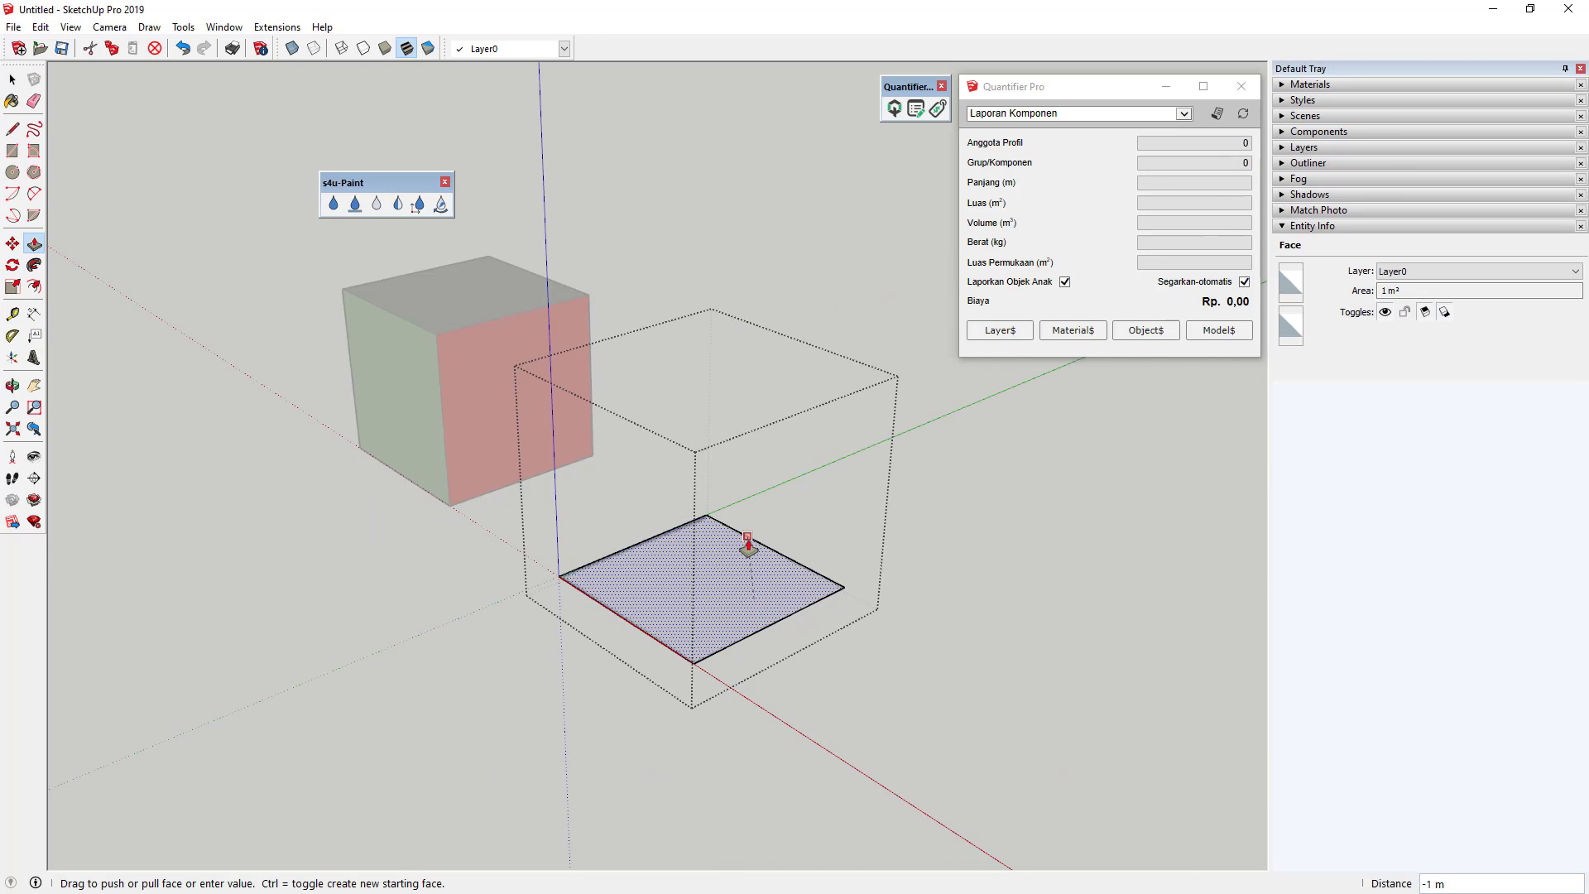
middle_drag(738, 499, 1001, 447)
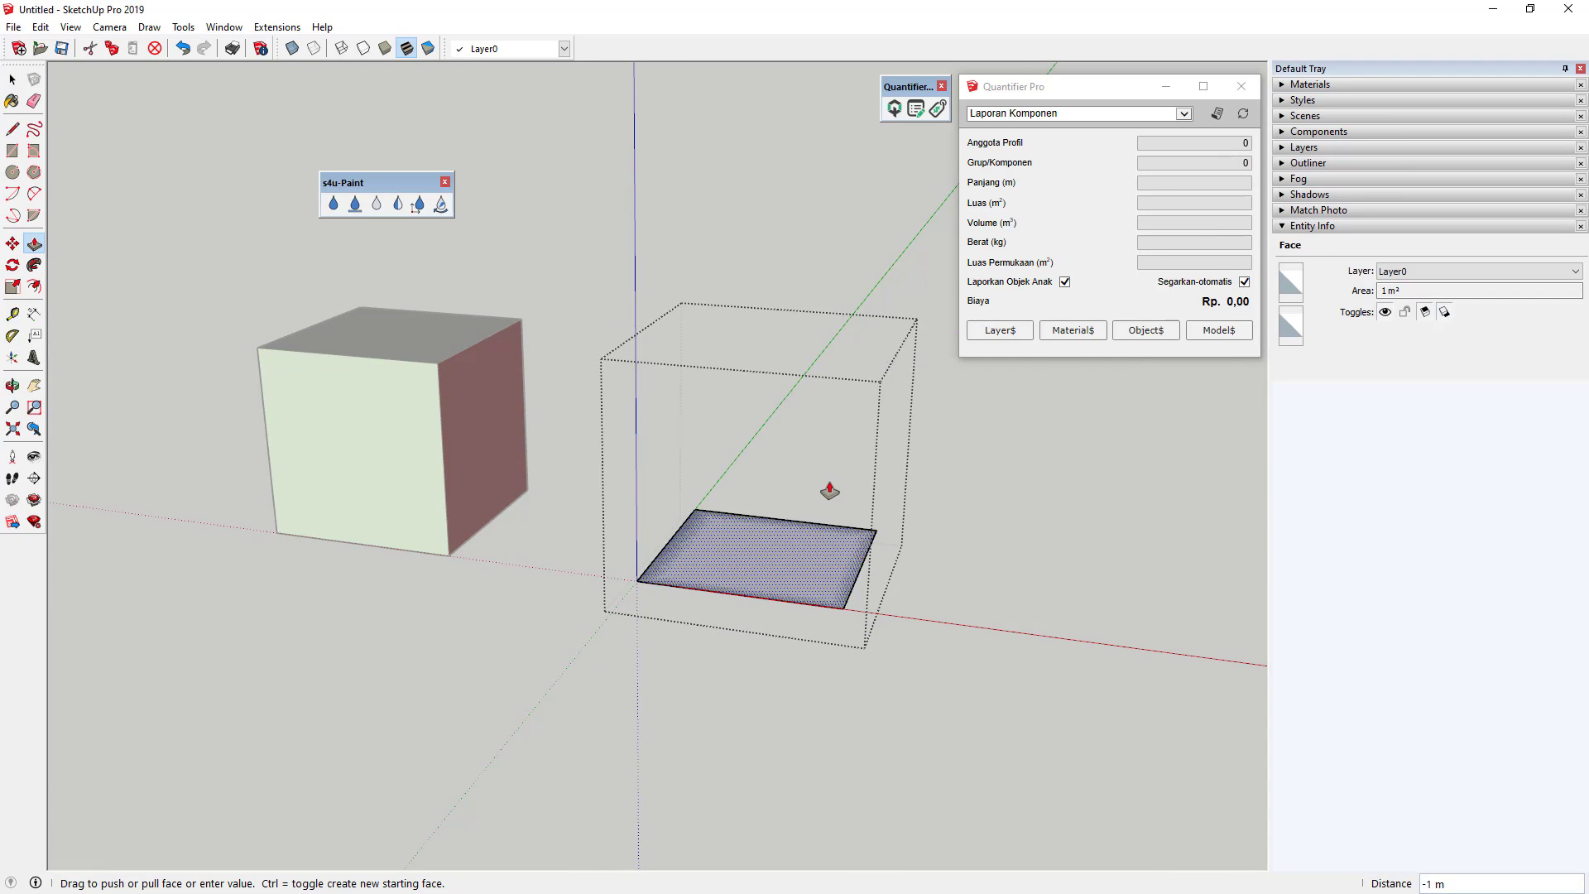
middle_drag(831, 490, 826, 397)
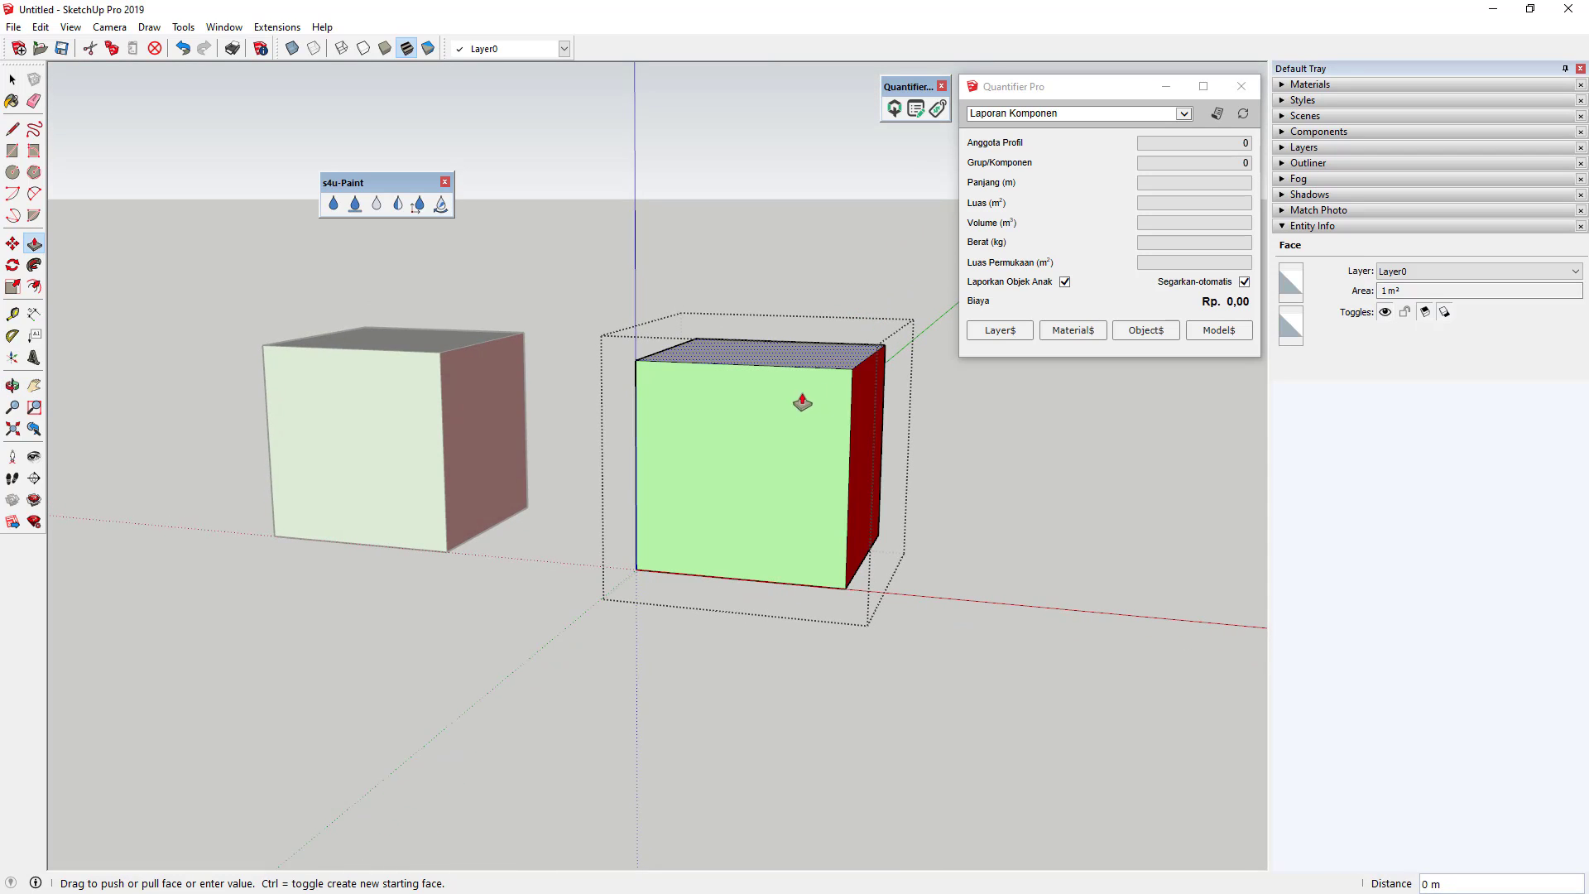
Set the model's length unit to Millimeters and close the model information.
click(225, 27)
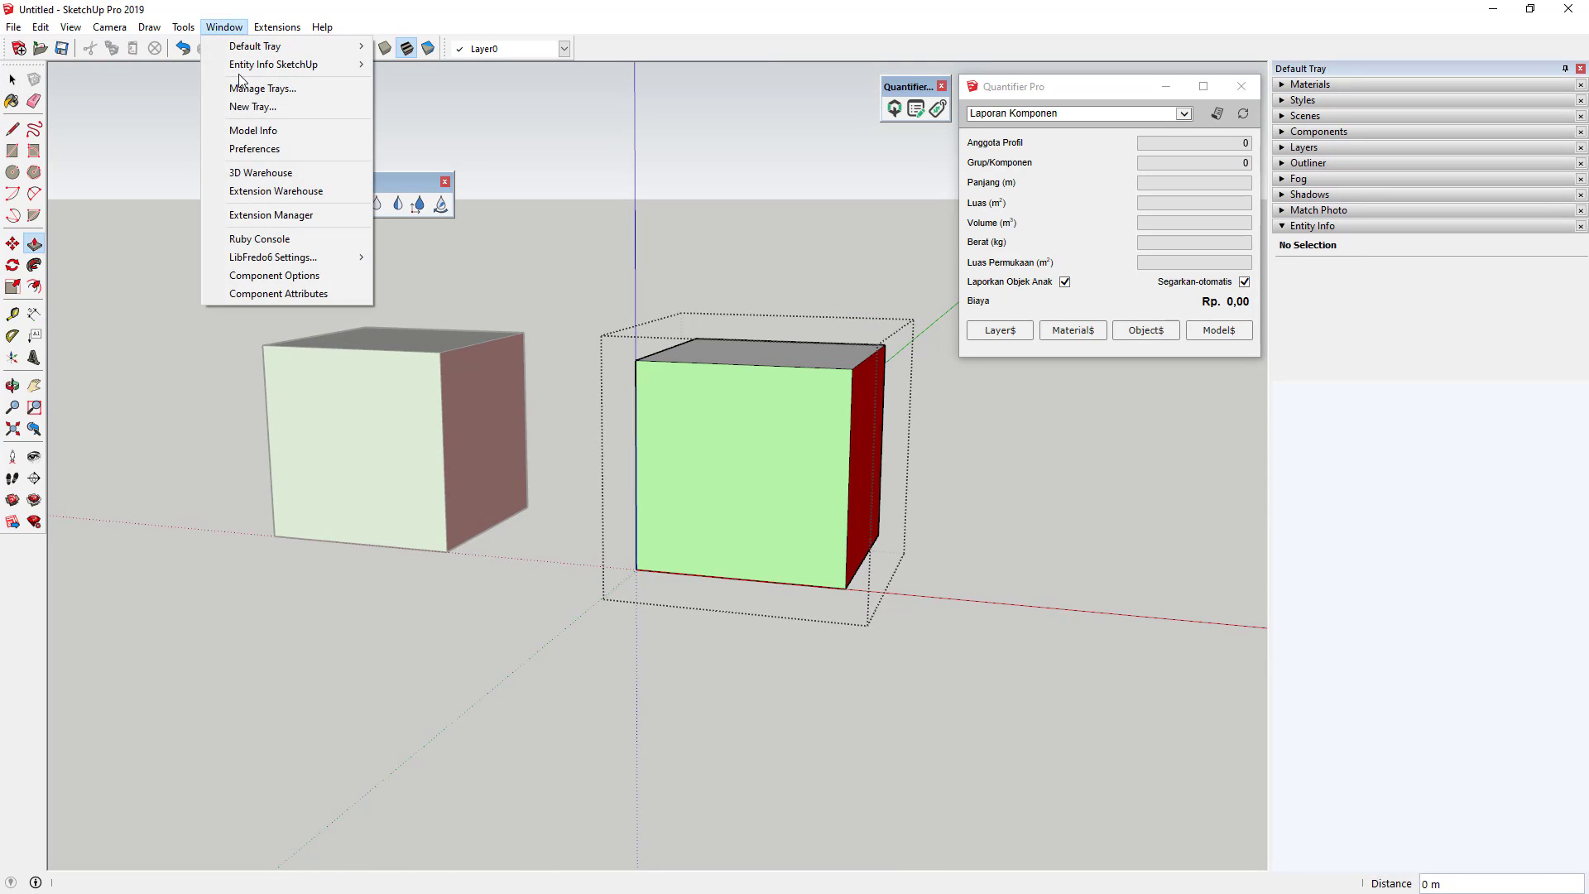
click(241, 131)
click(405, 356)
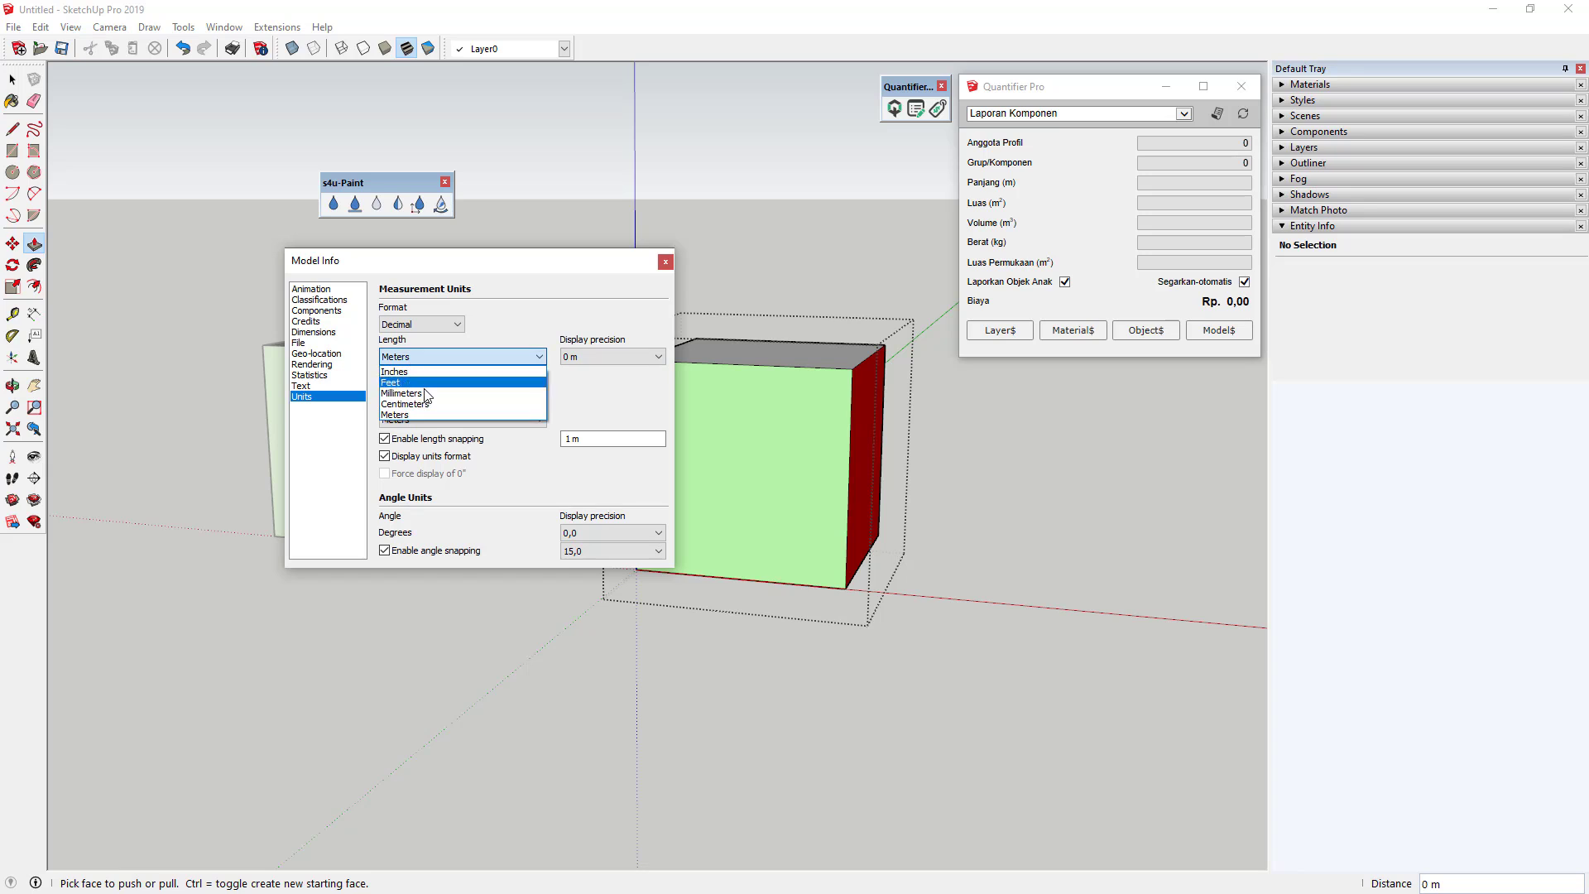
click(406, 387)
click(667, 266)
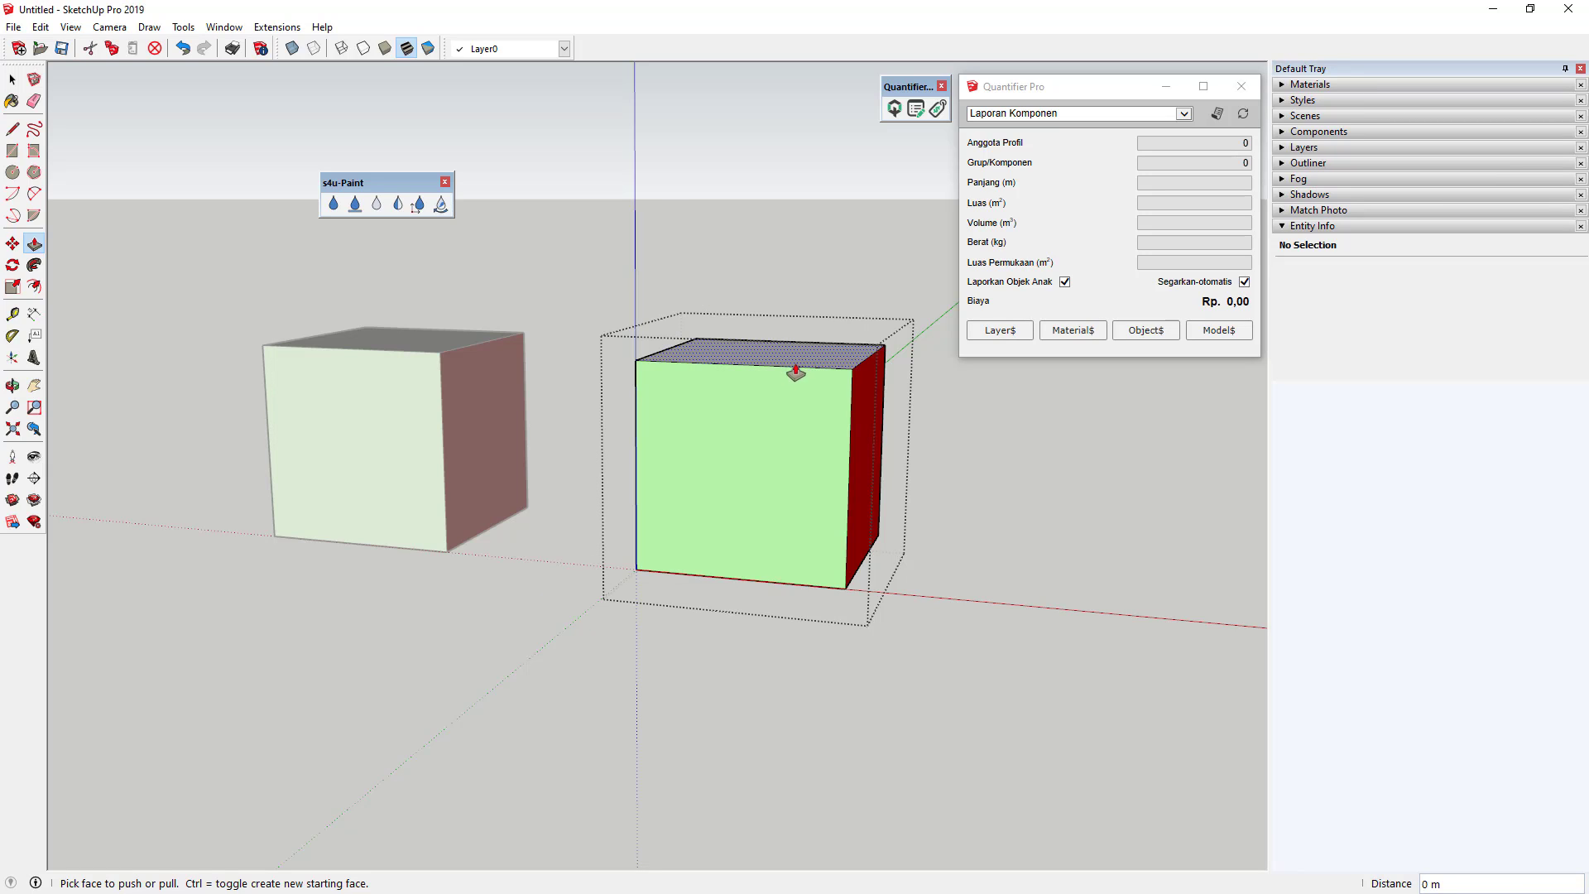
Push the copied cube's top face down 500 mm with Push/Pull.
click(787, 399)
text(500)
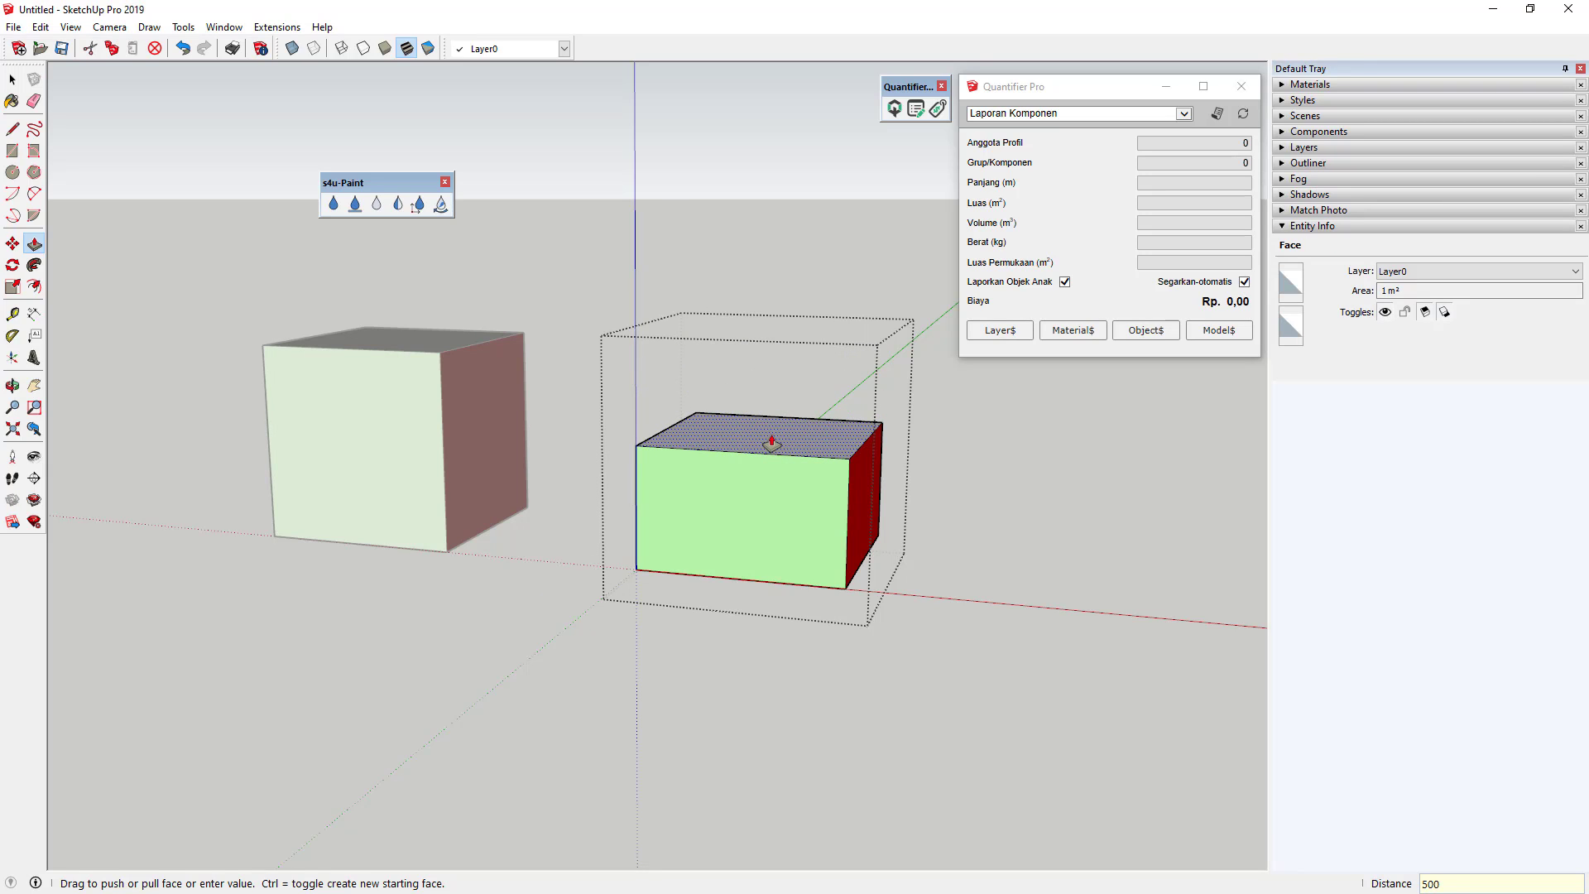
key(Return)
Push the copied cube's unpainted back face and its red face inward by 500 mm each.
middle_drag(922, 527, 270, 579)
click(606, 578)
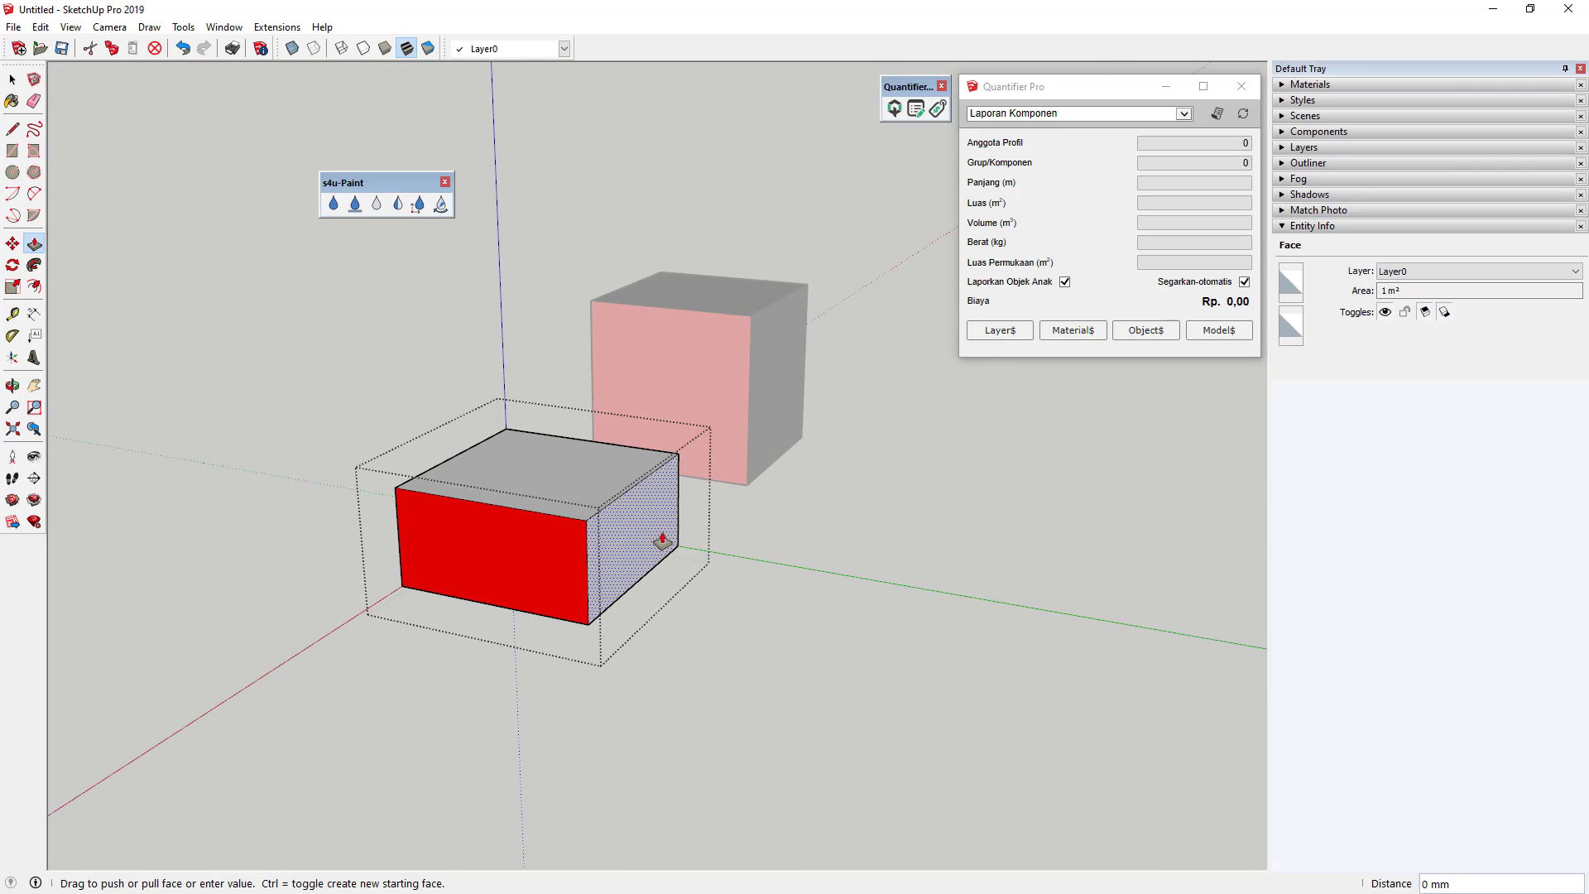
click(617, 542)
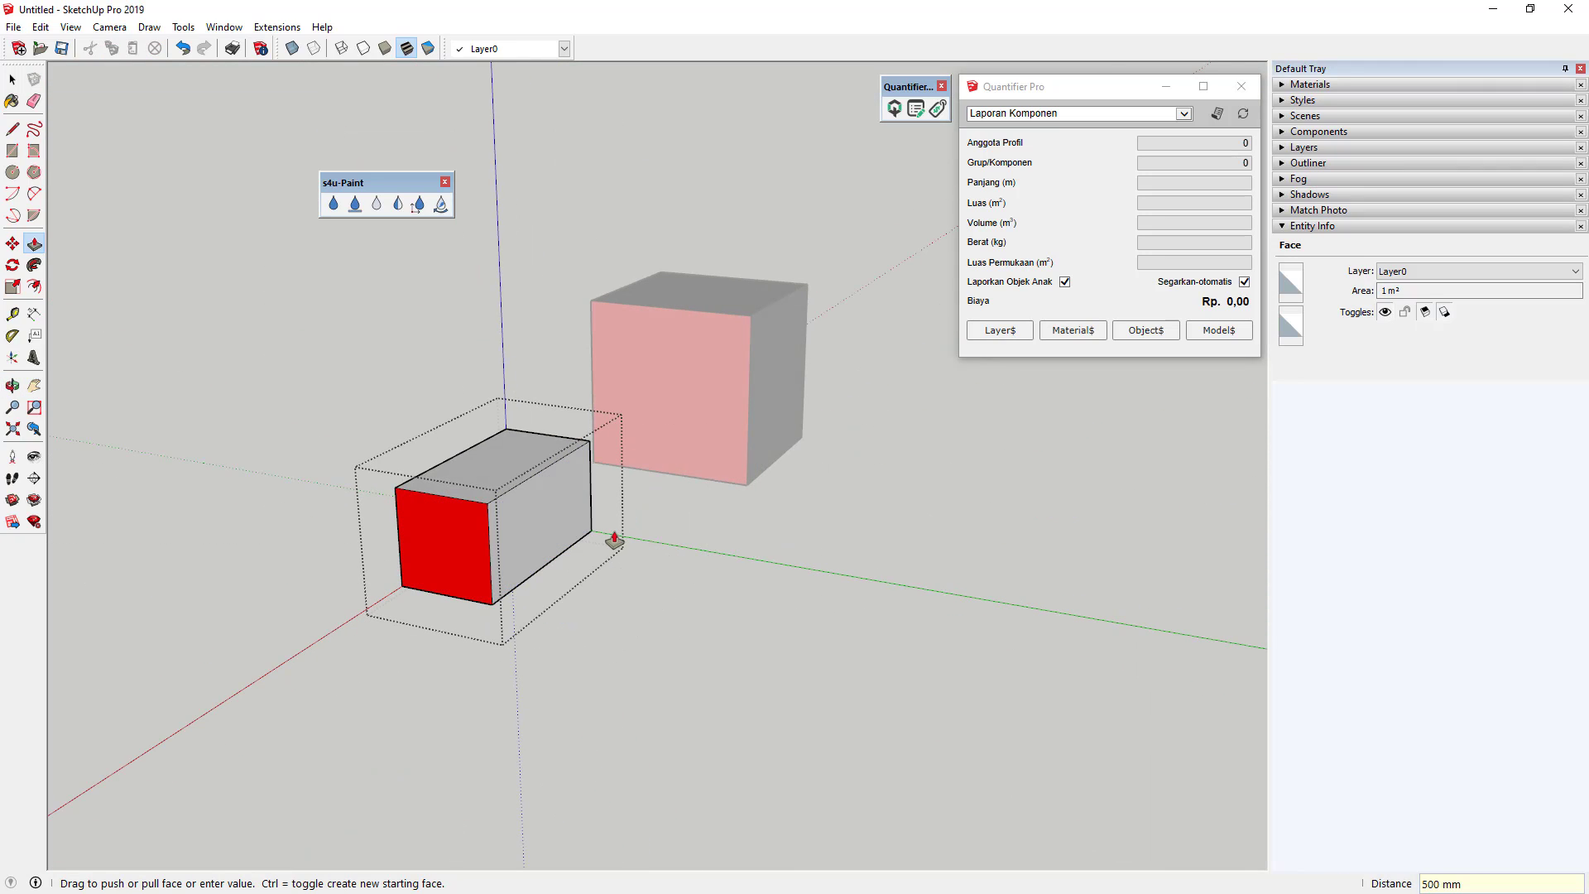
click(419, 567)
text(500)
key(Return)
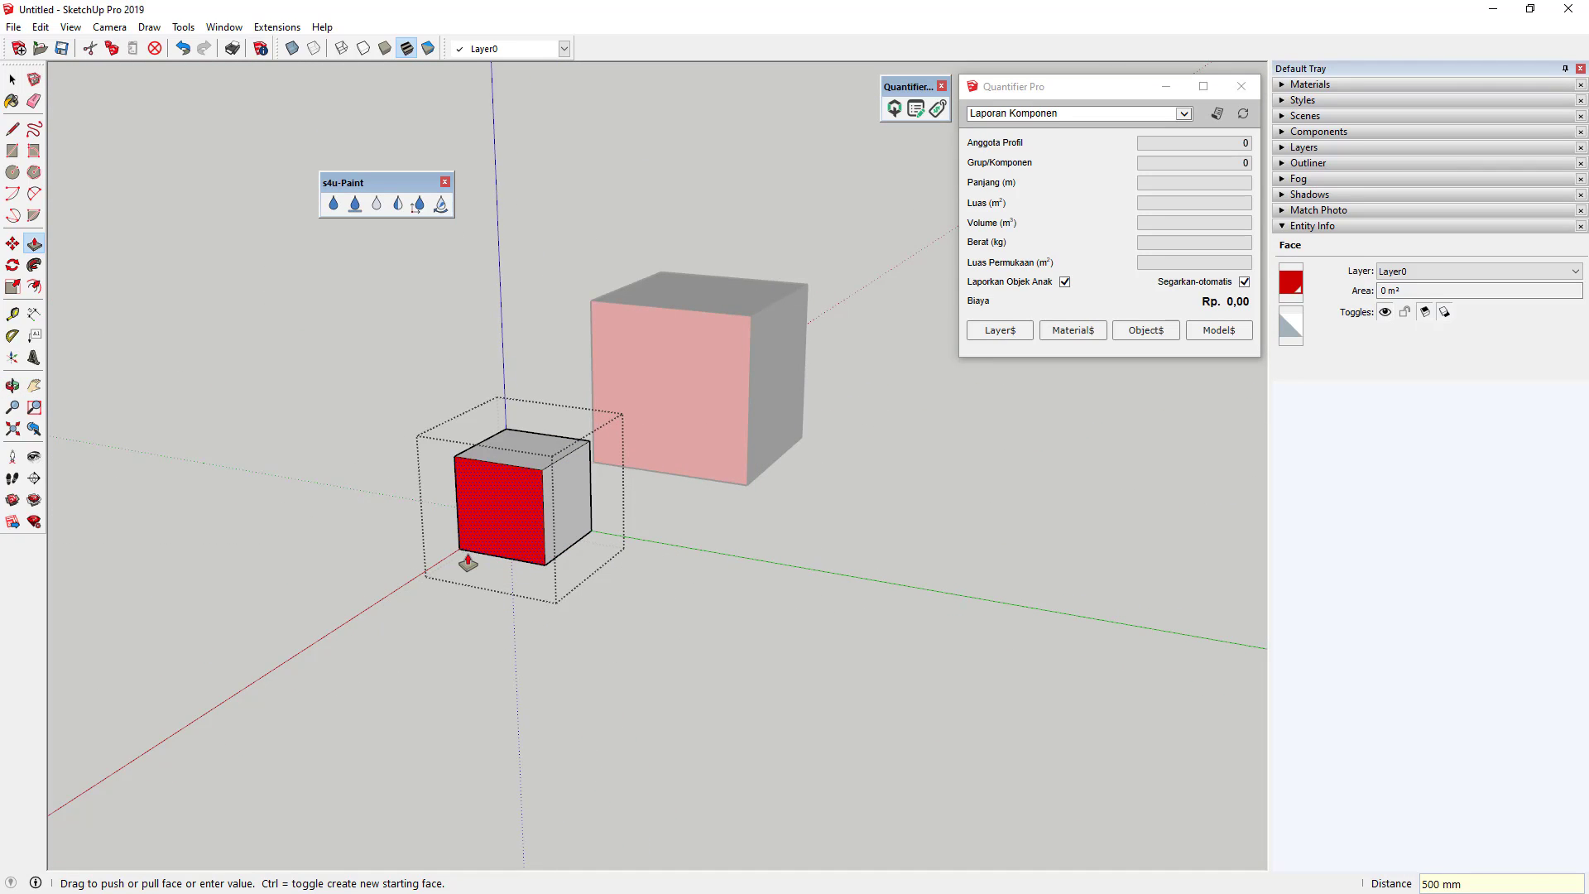
Leave the group and select the small cube and the large cube in turn to compare their Quantifier Pro quantities.
click(12, 79)
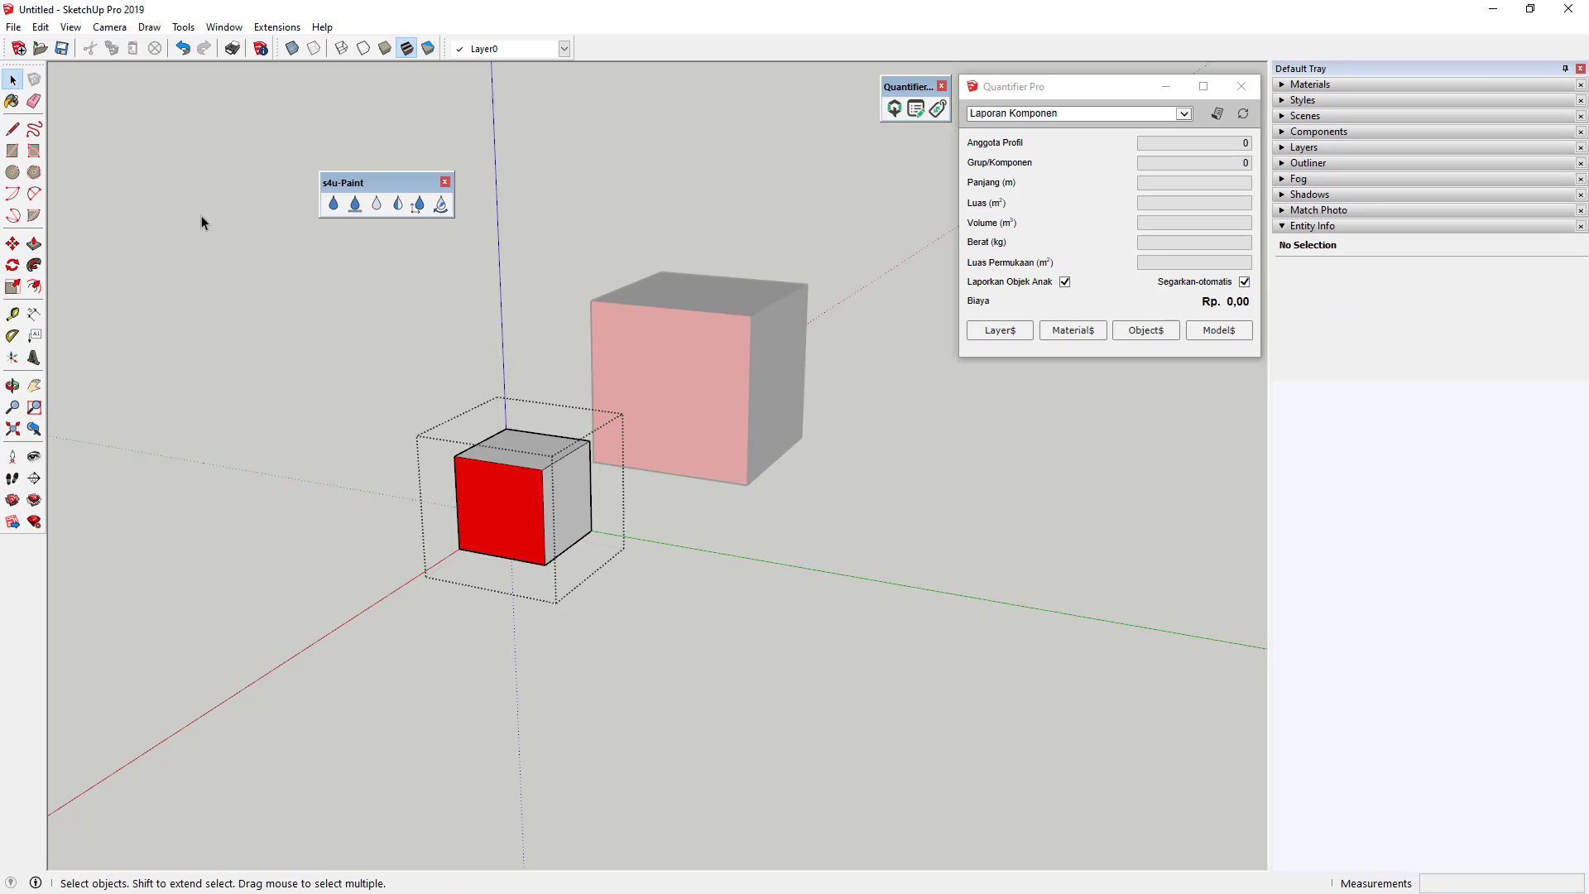
middle_drag(202, 220, 830, 507)
click(830, 507)
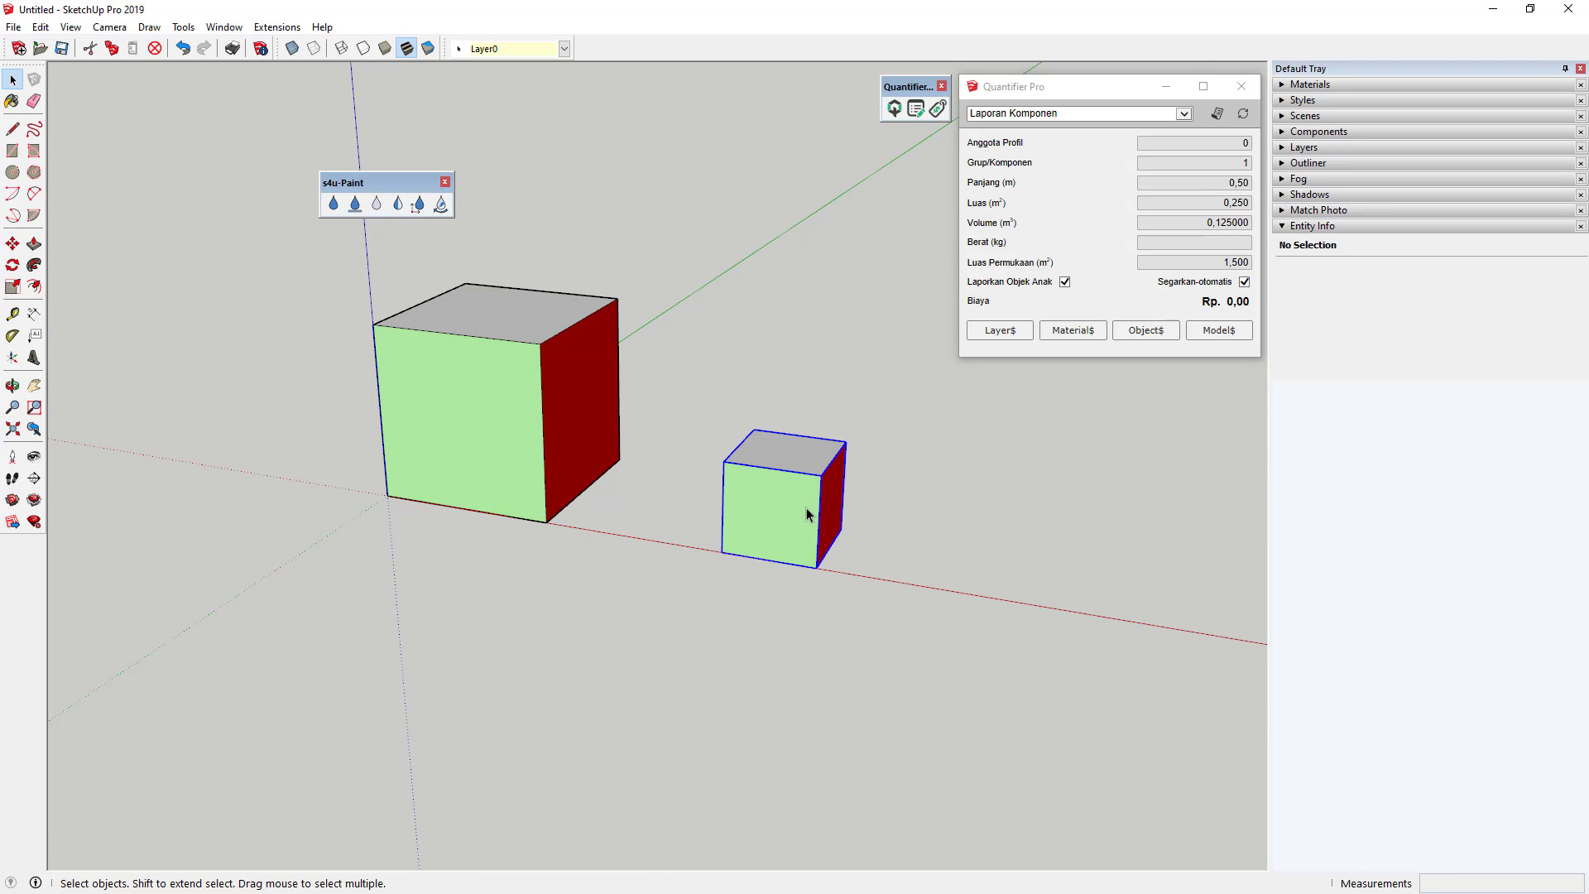
click(529, 392)
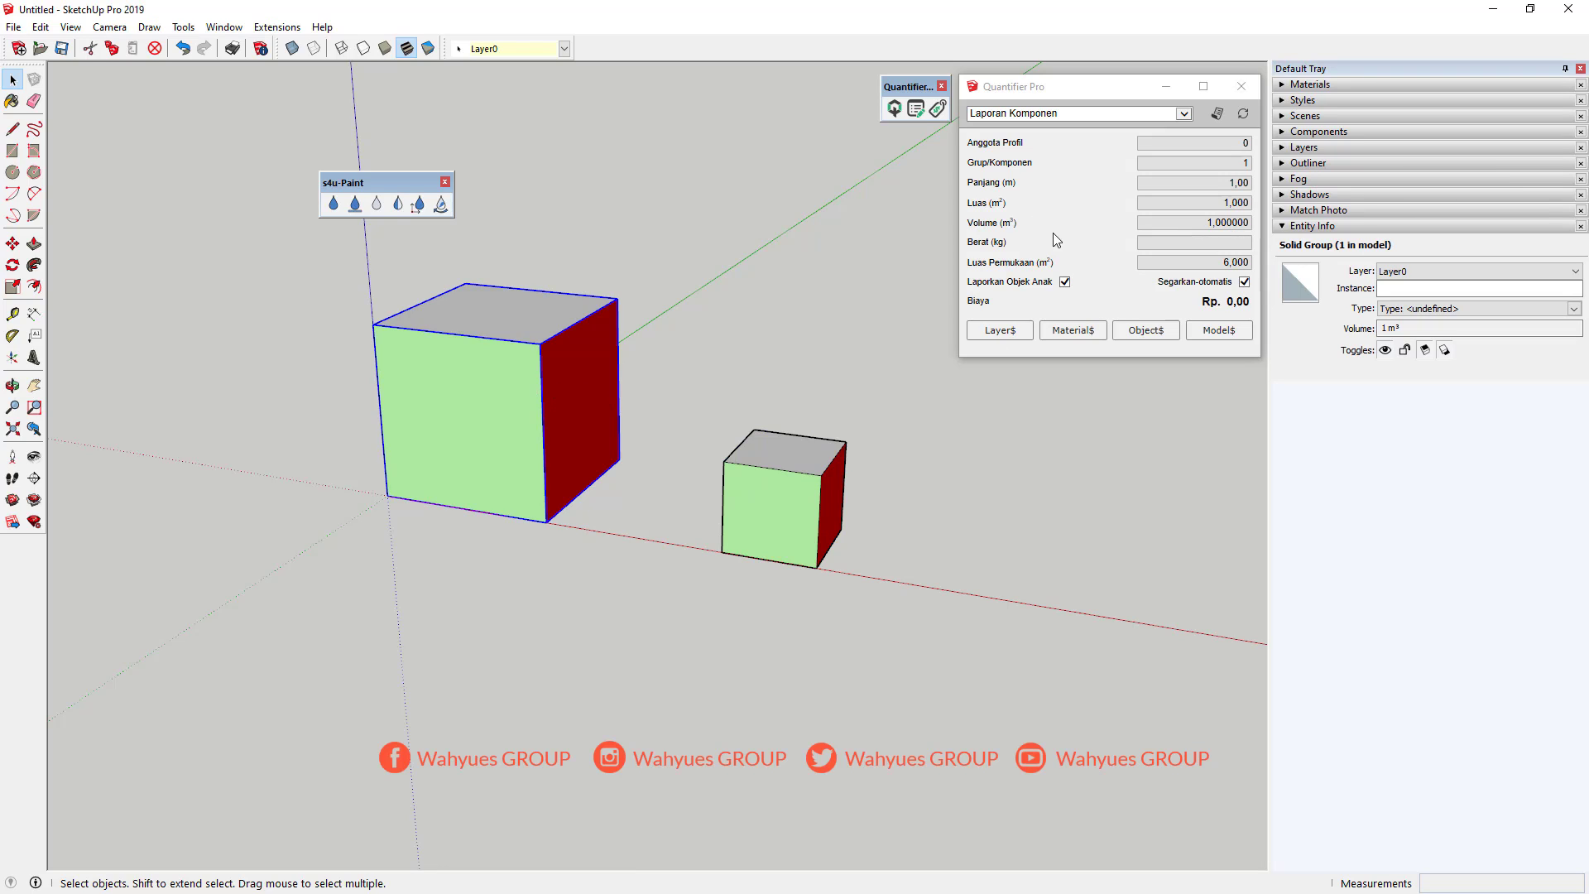
click(740, 320)
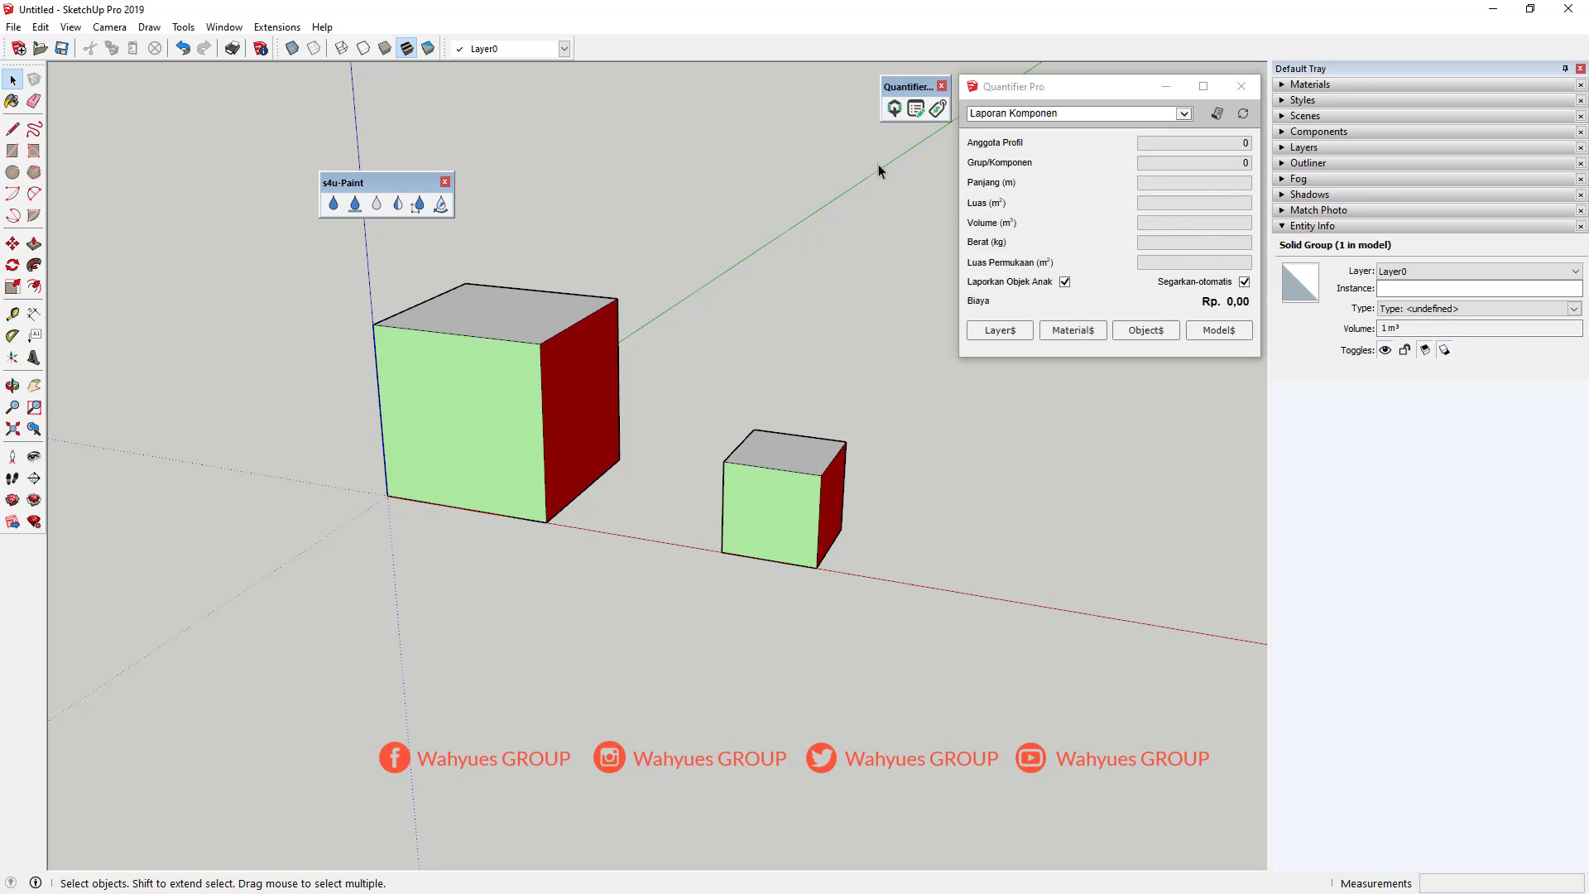
Open the Quantifier Pro report settings and set the Volume precision to 0.00m³.
click(917, 113)
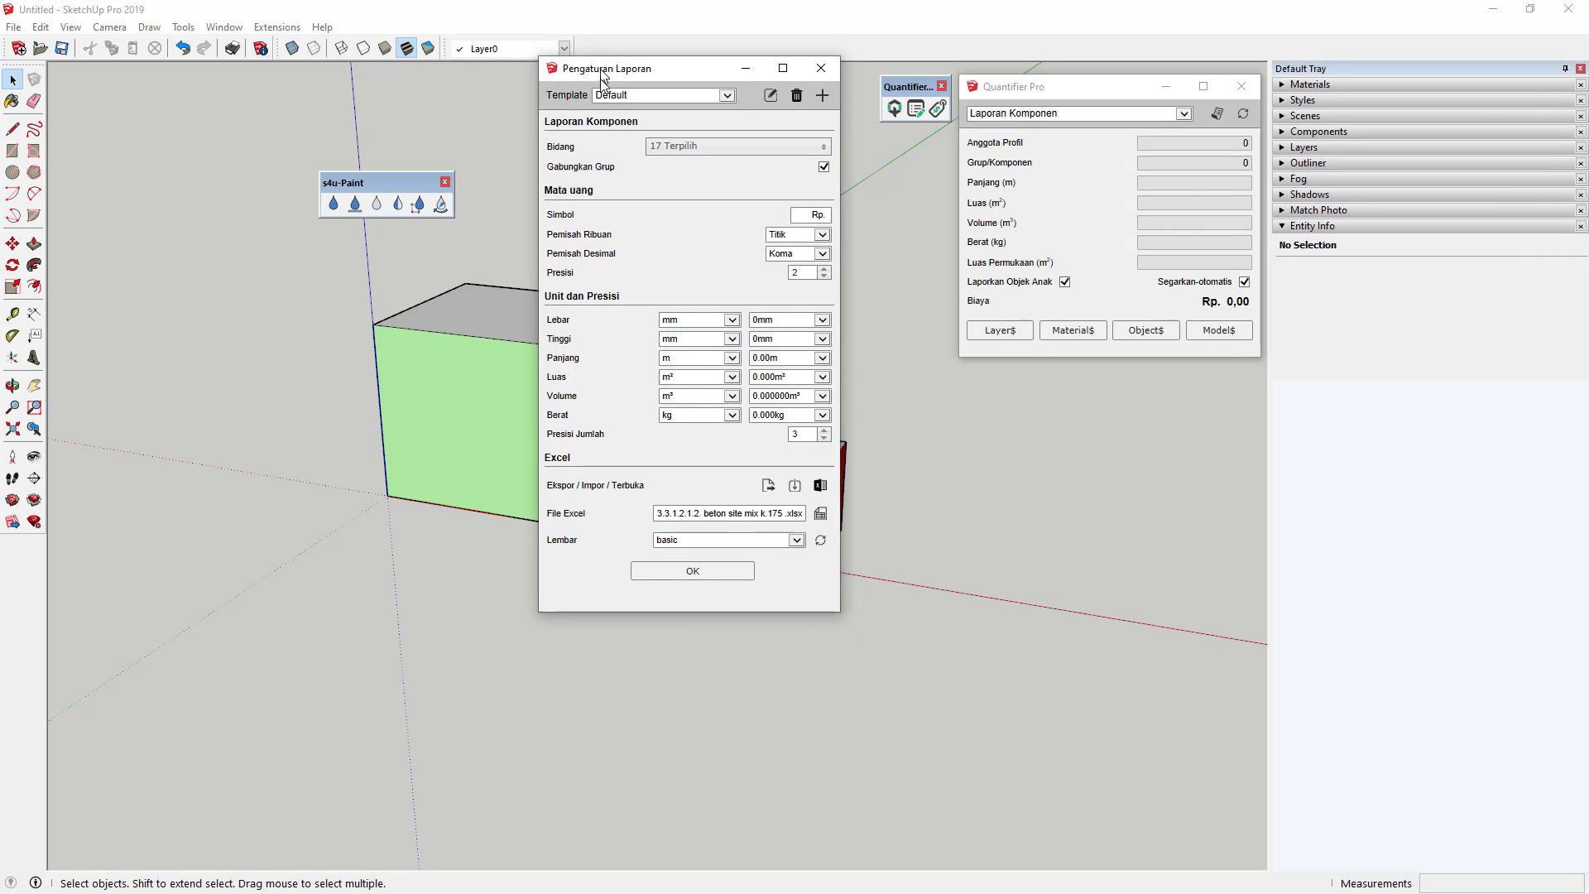
click(1068, 88)
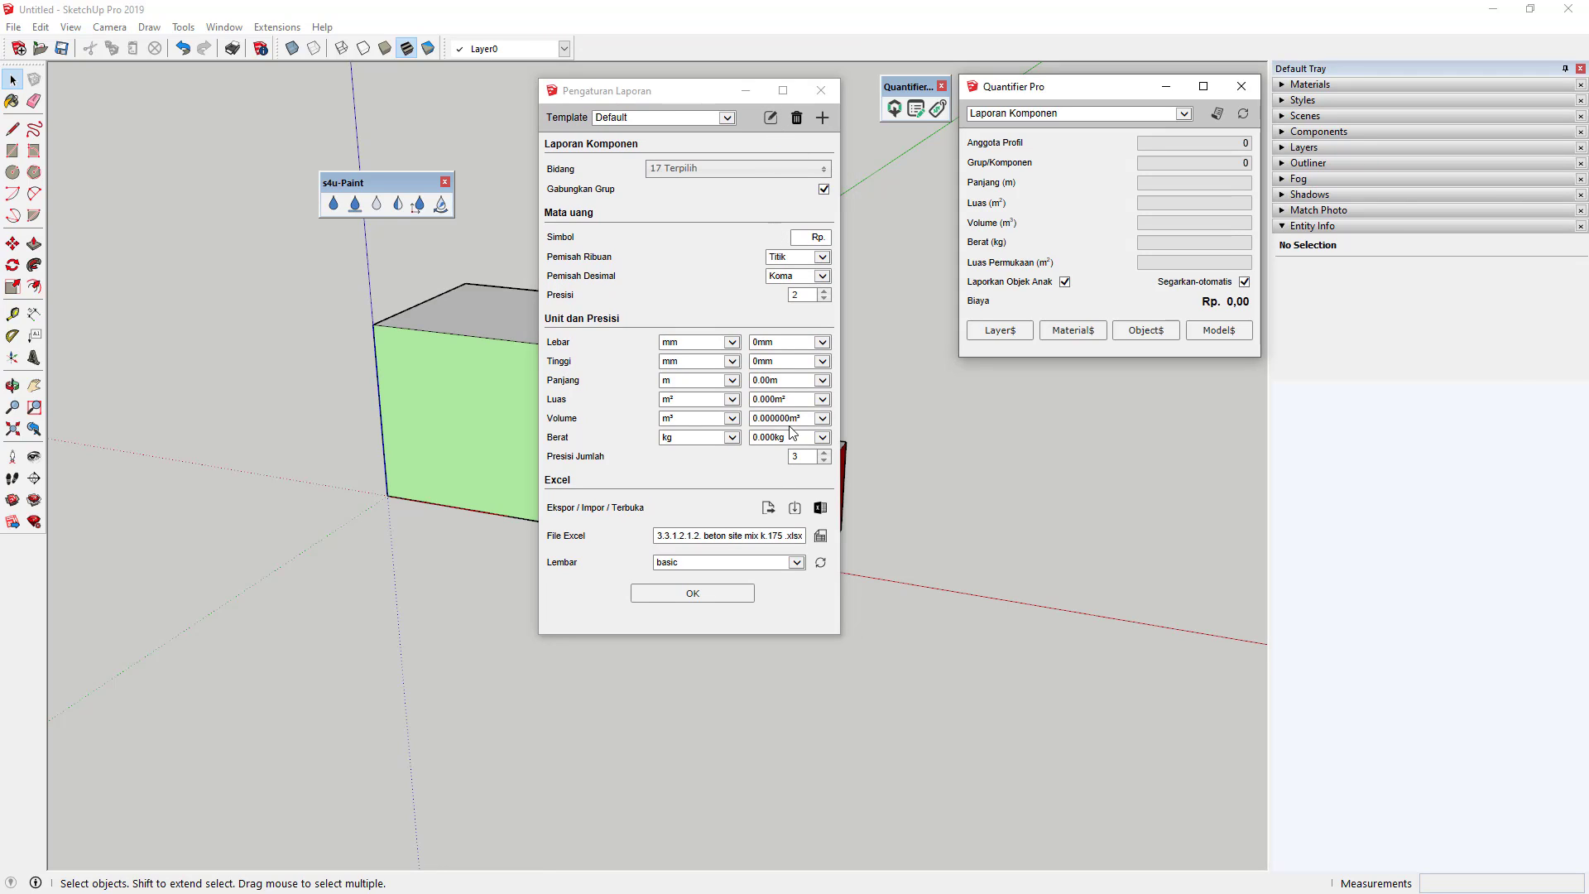
click(822, 418)
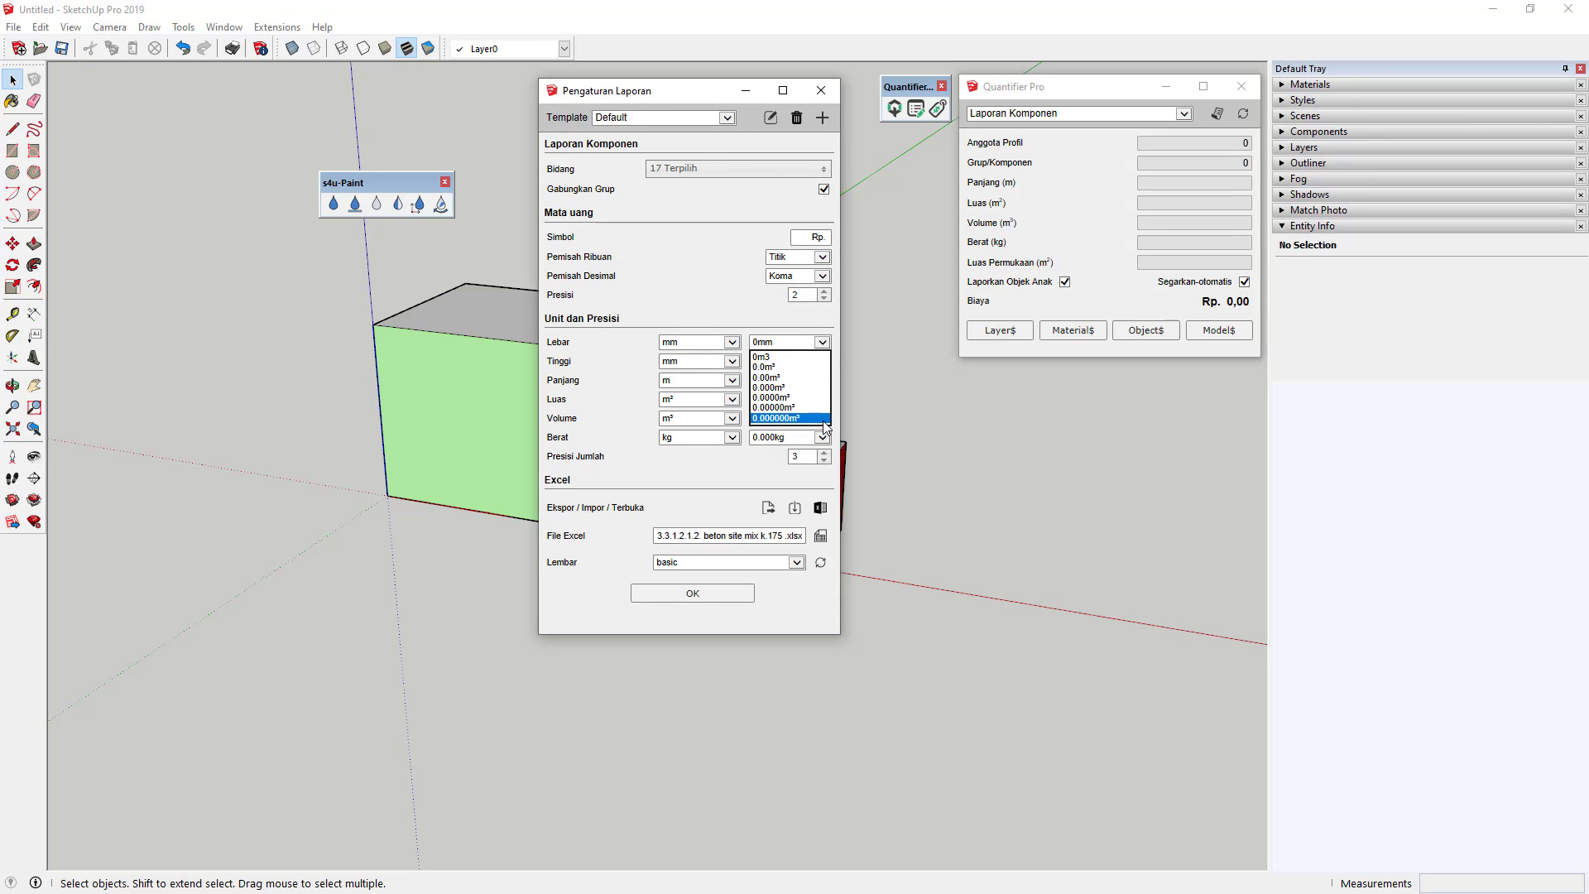
click(795, 378)
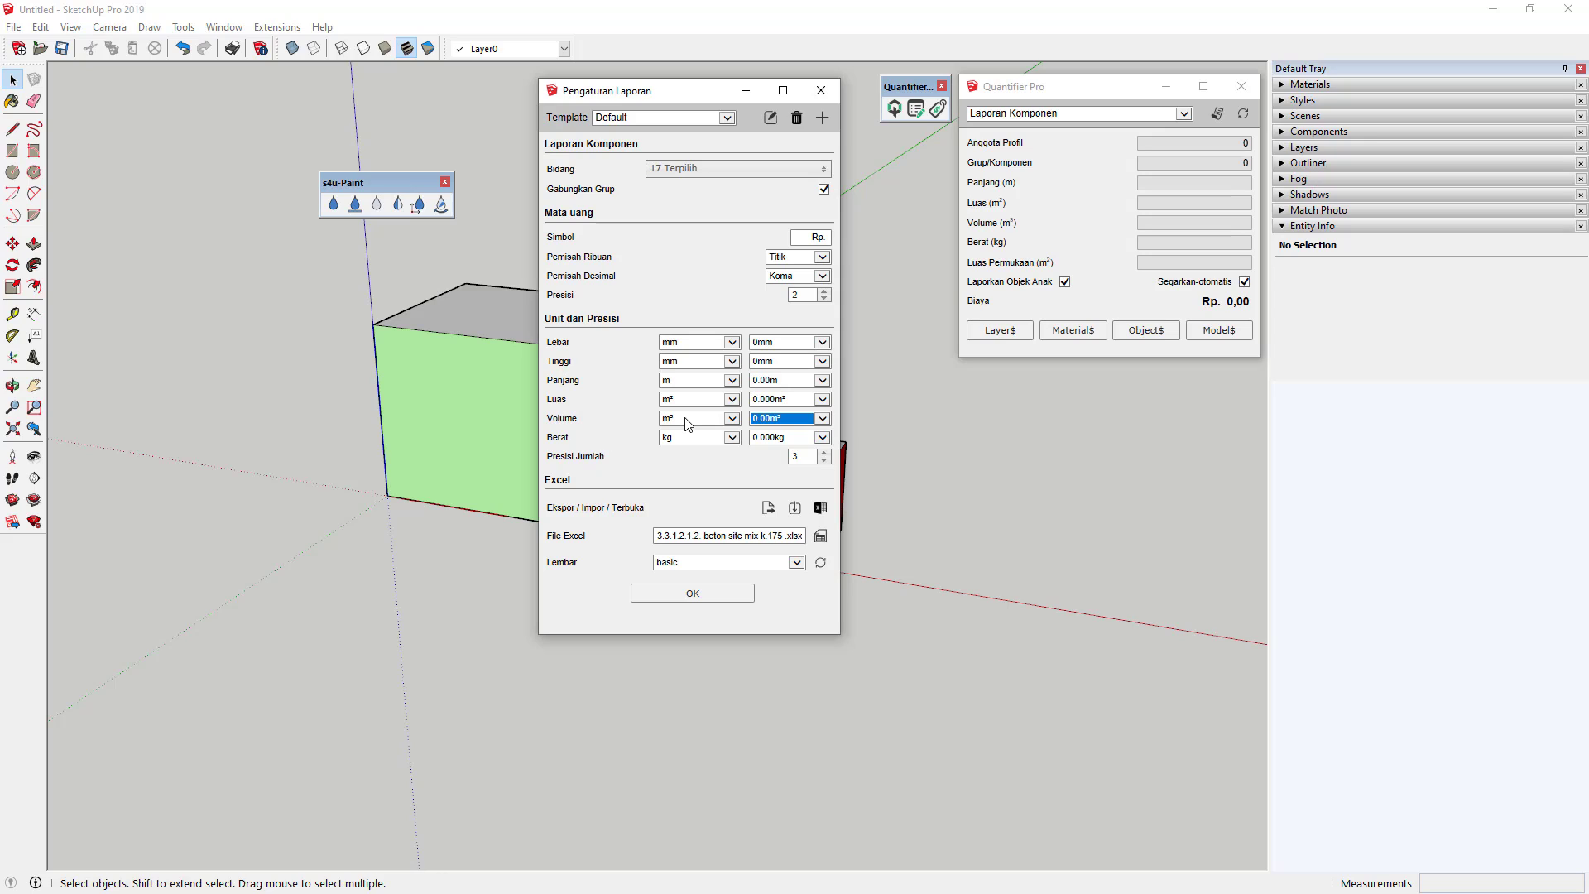
Set the Luas precision to 0.00m² and the Berat precision to 0.00kg, and confirm the report settings.
click(822, 400)
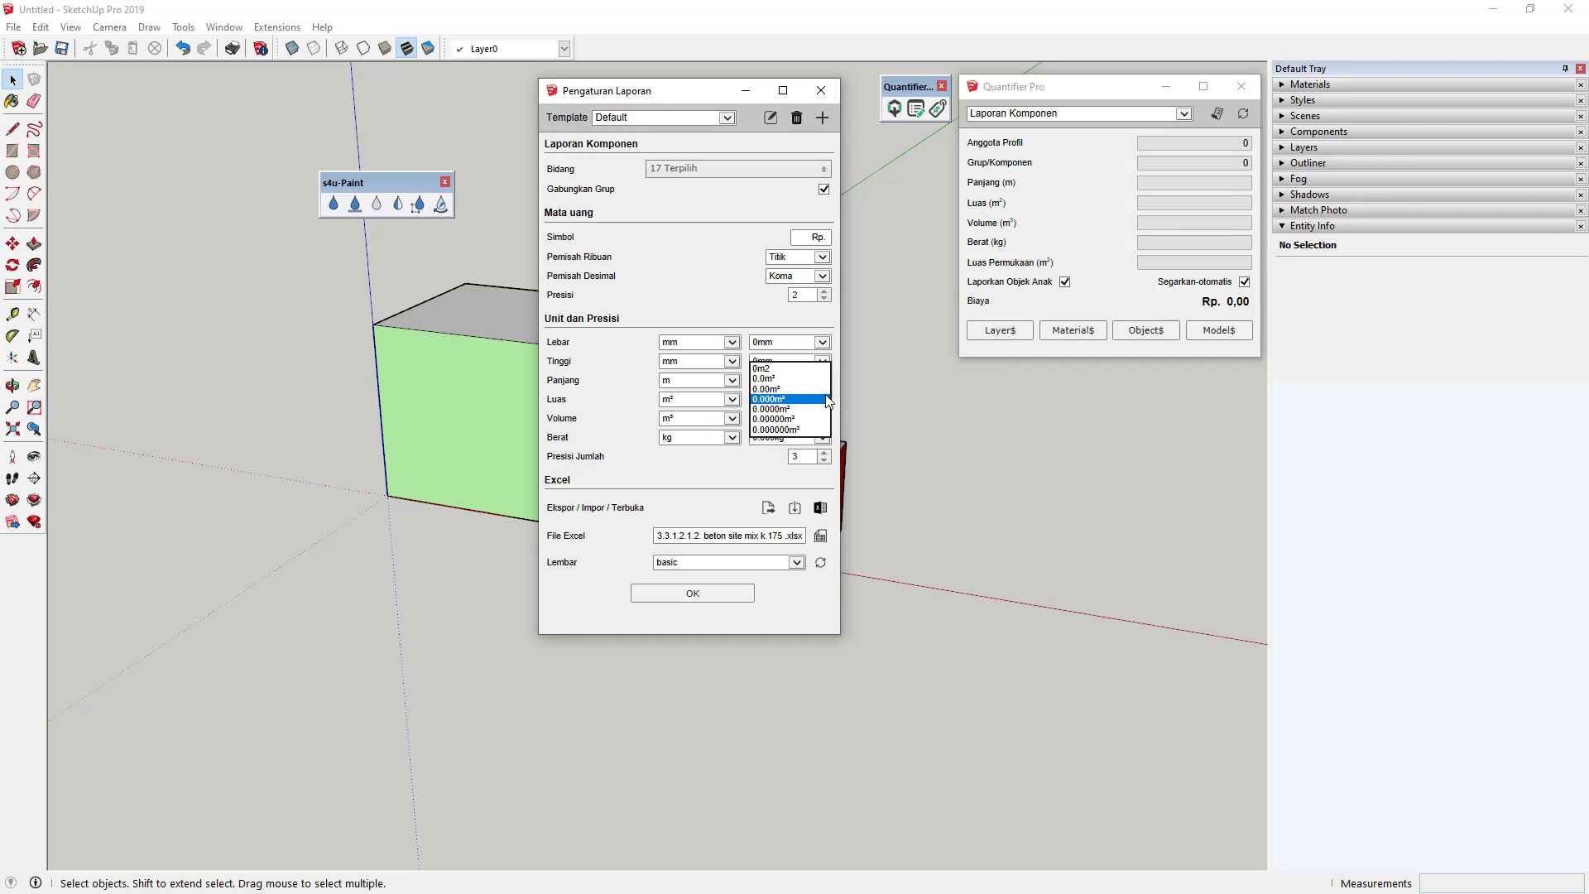
click(797, 385)
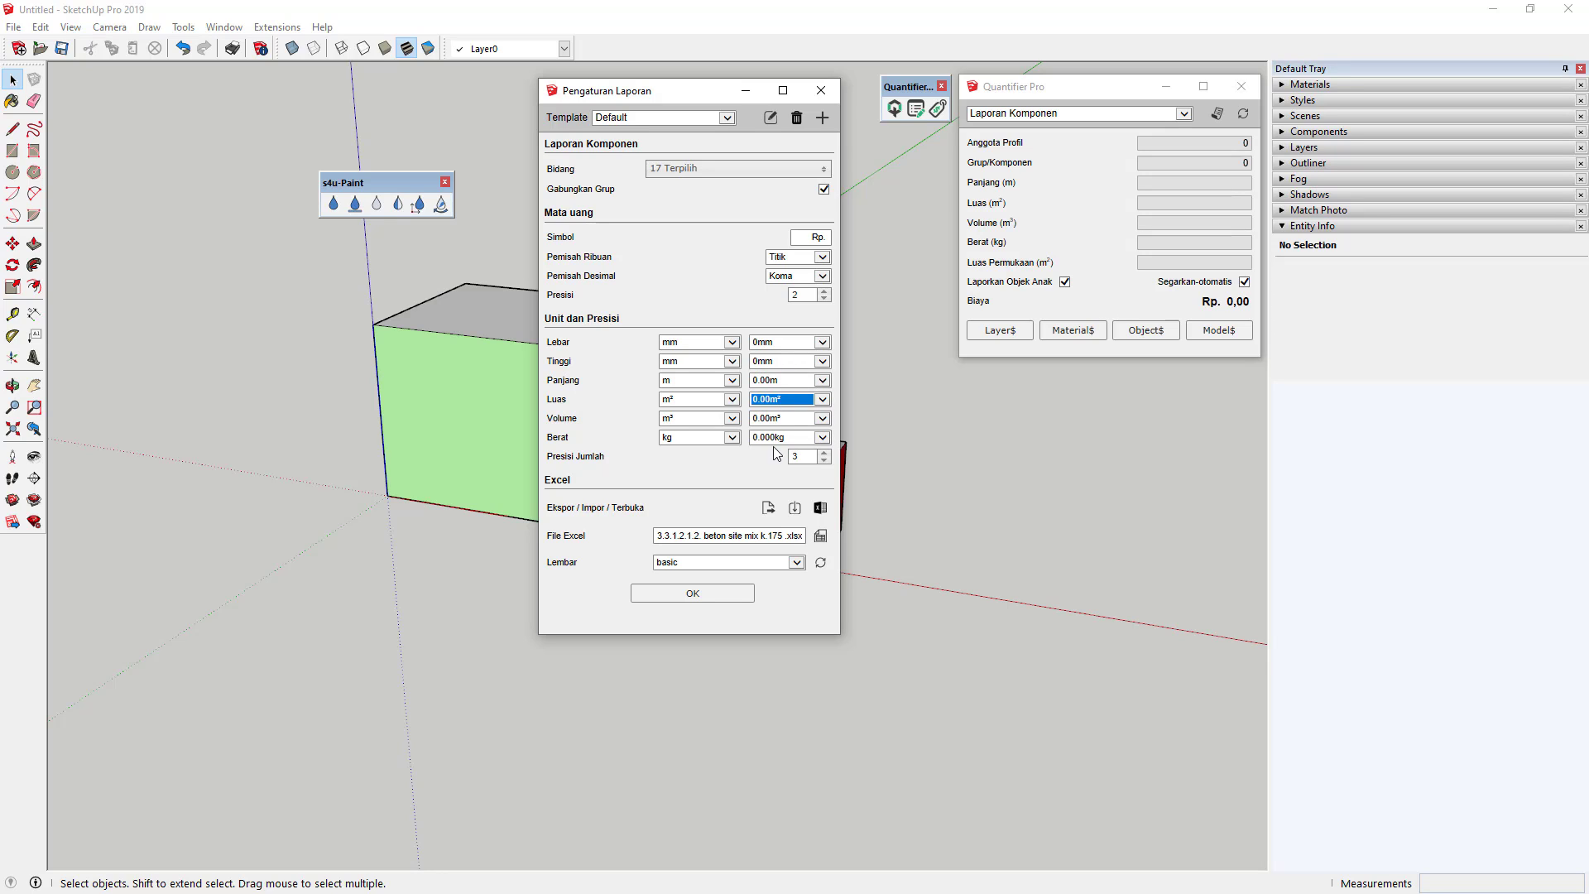
click(823, 438)
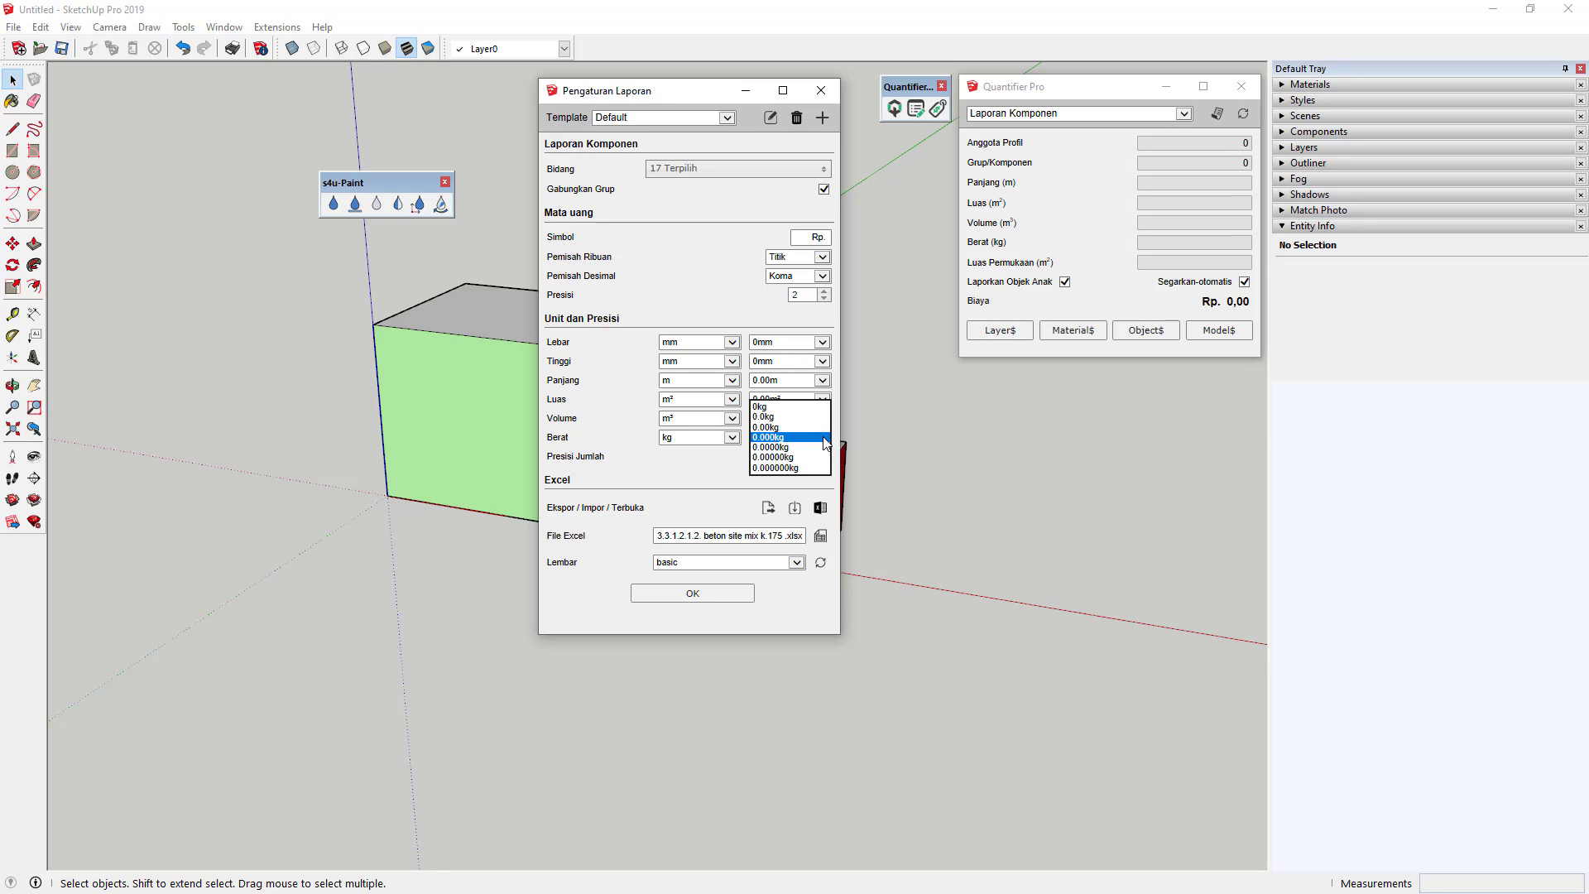
click(769, 426)
click(671, 595)
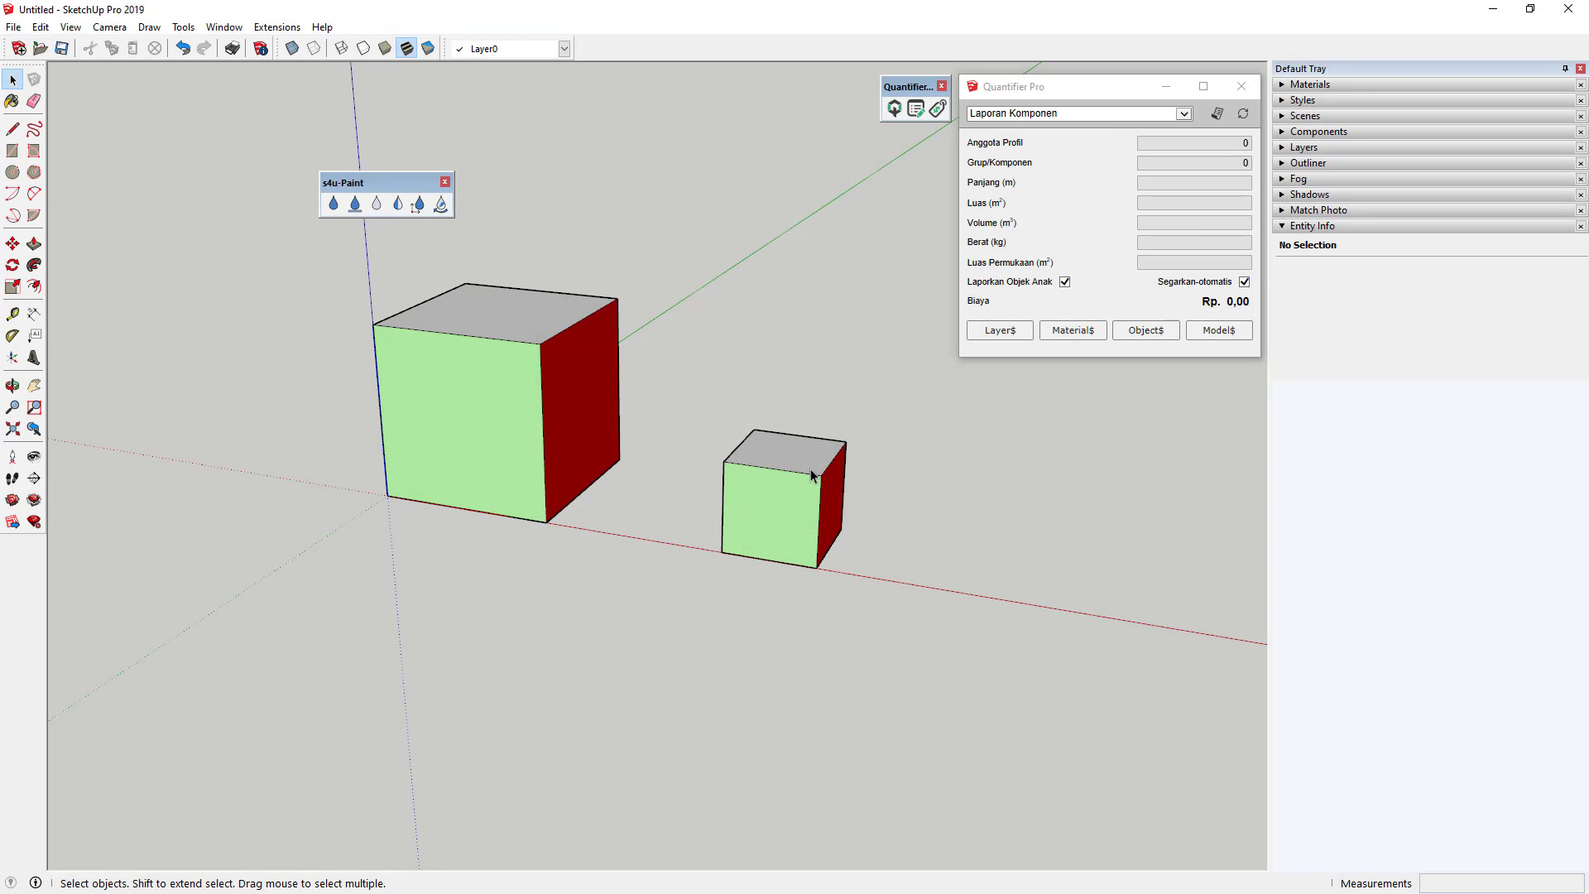
Select the small cube and the large cube in turn to check their Quantifier Pro quantities, and clear the selection.
click(813, 474)
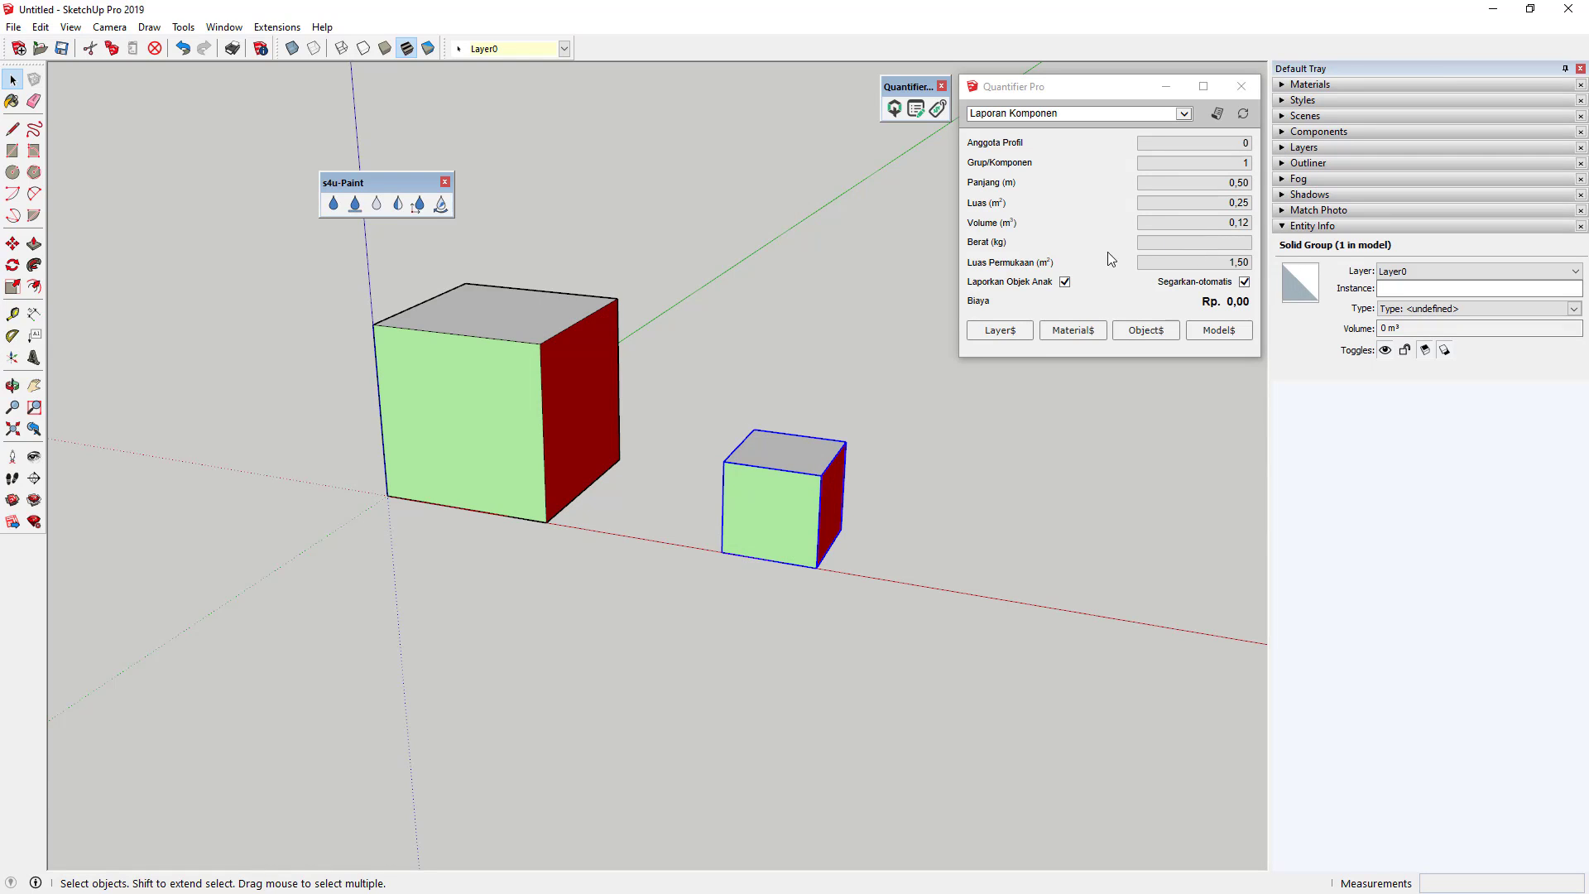
click(542, 371)
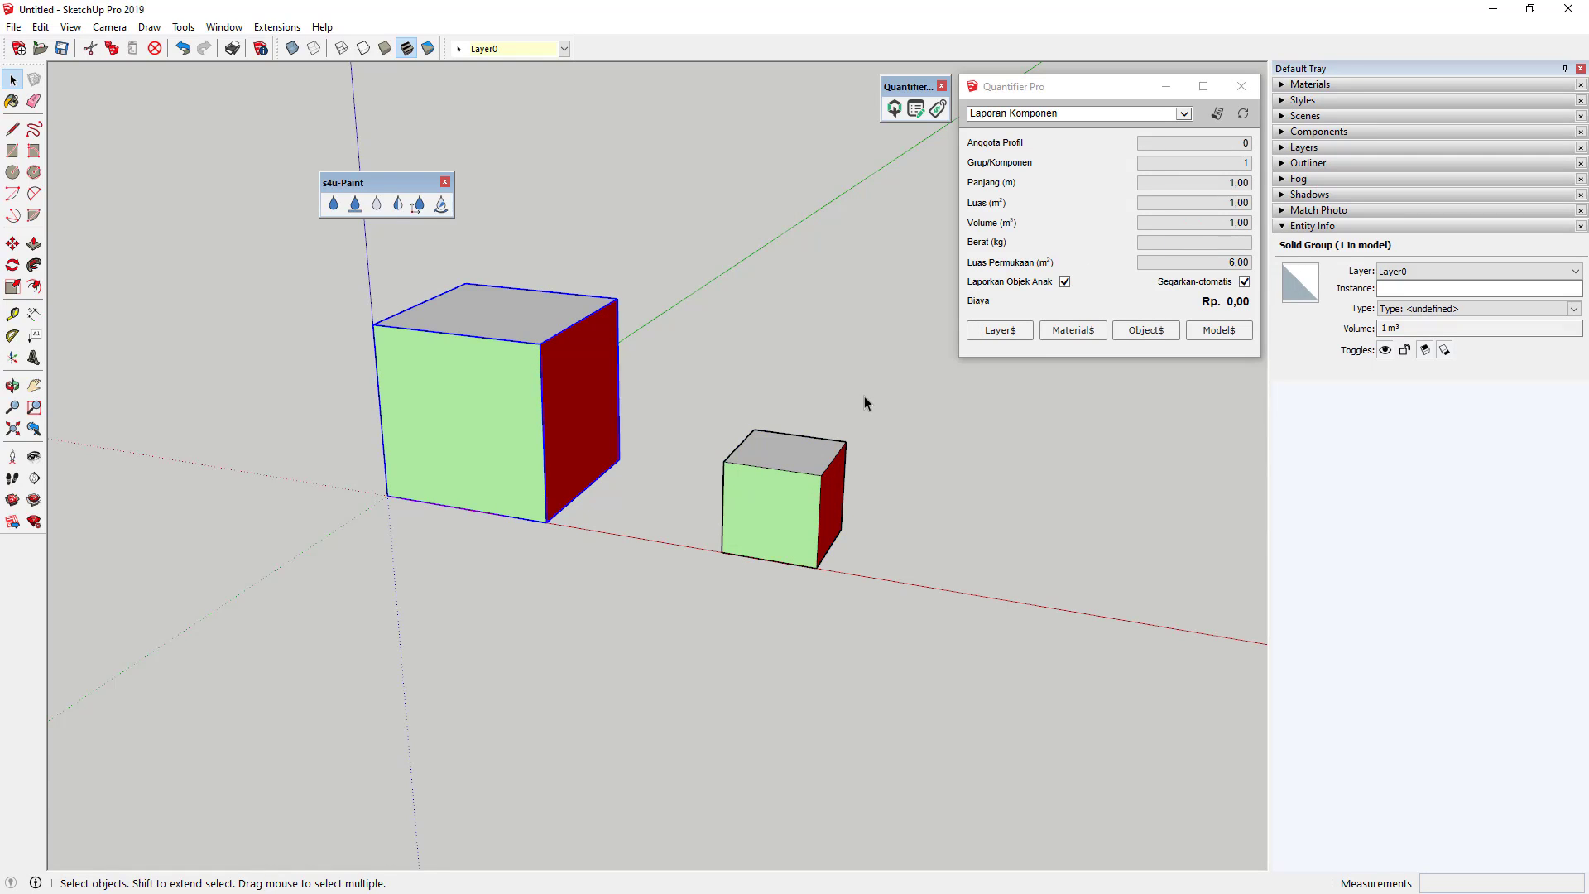
middle_drag(648, 397, 606, 400)
click(689, 340)
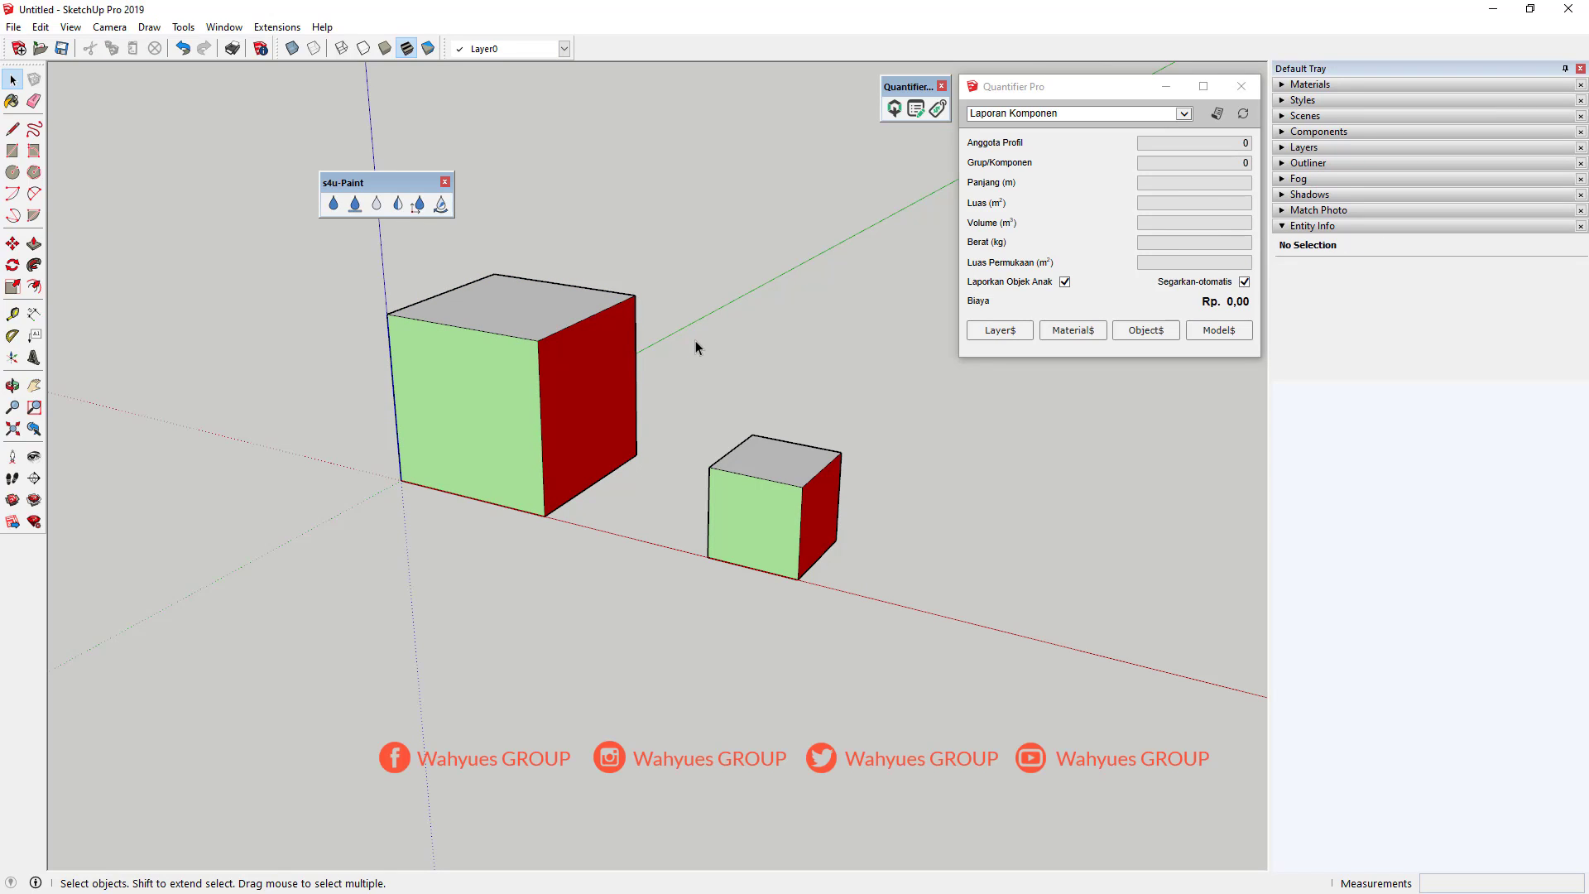
Copy the 1000 mm cube from its corner at the origin to a free spot in front, along the negative green axis.
scroll(834, 515, down, 3)
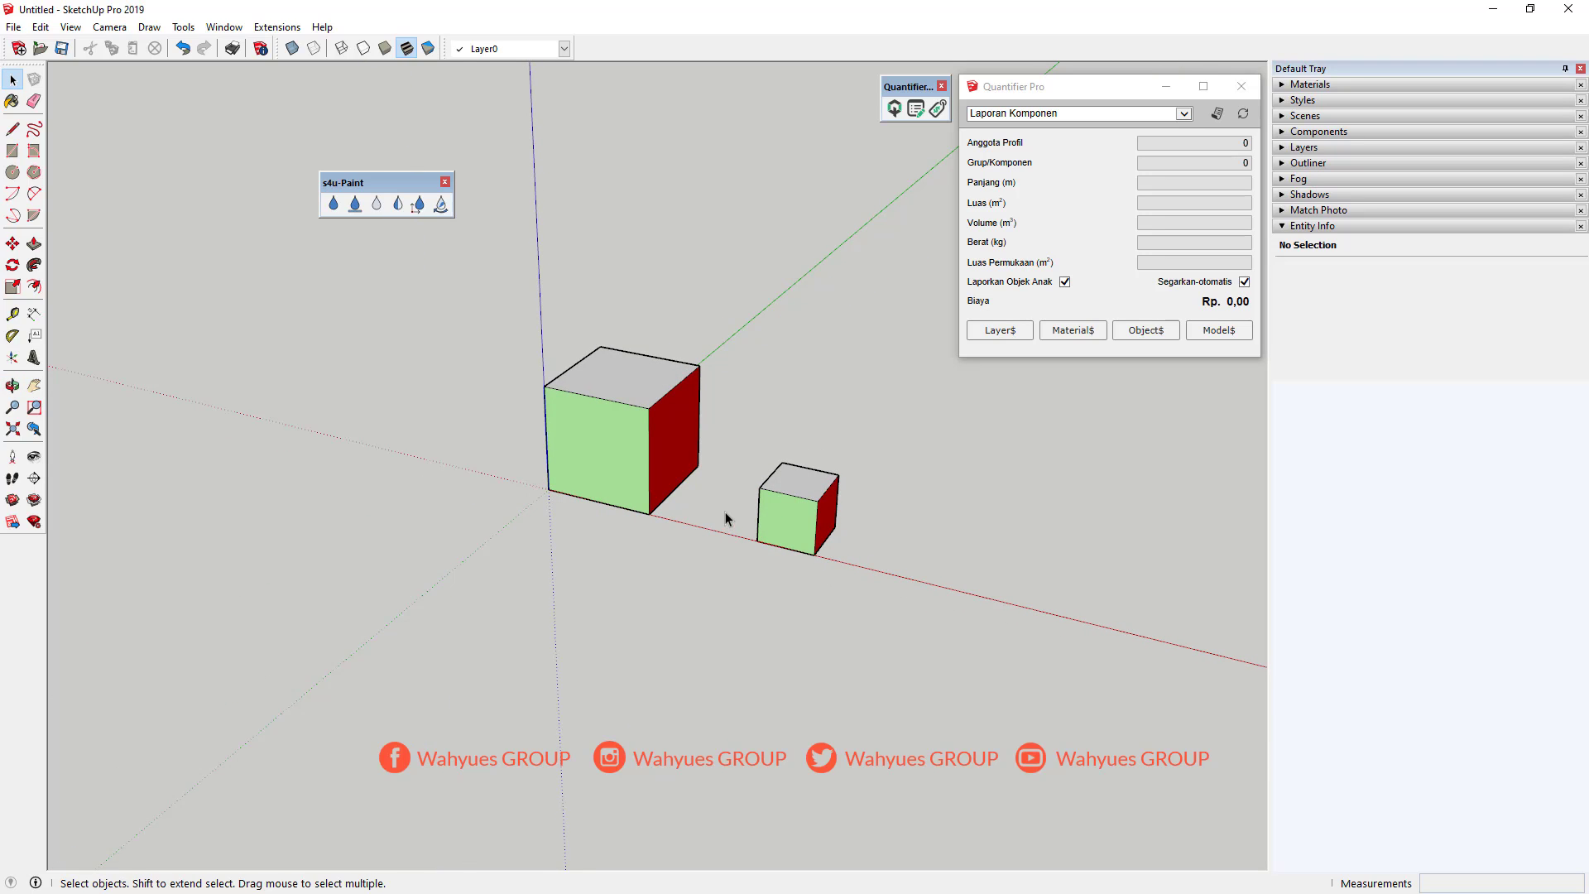
click(622, 440)
click(12, 243)
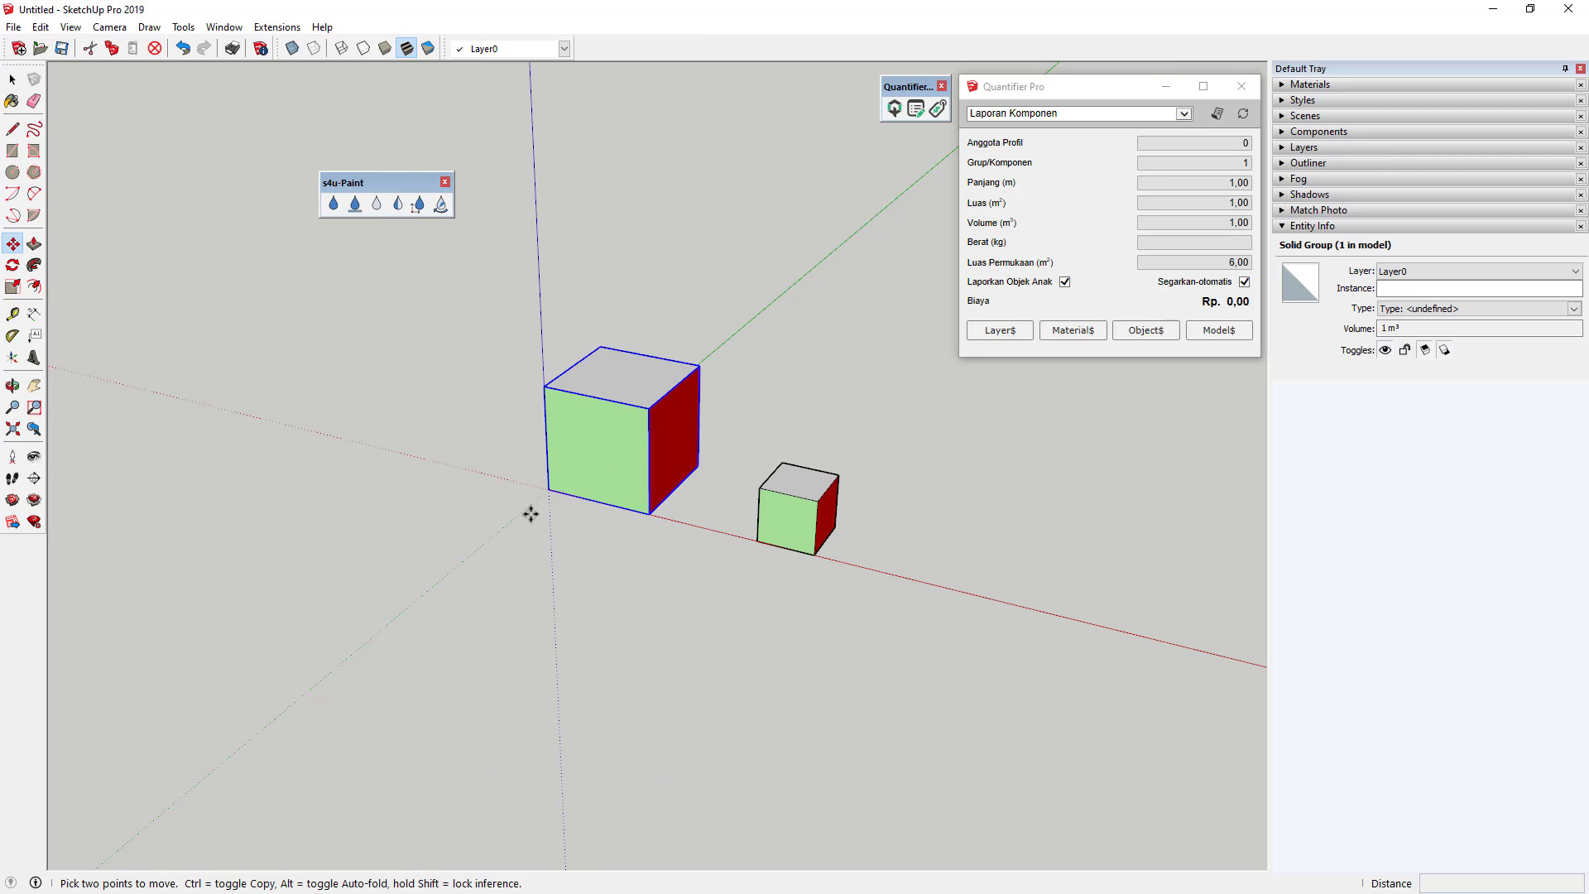
click(548, 491)
key(ctrl)
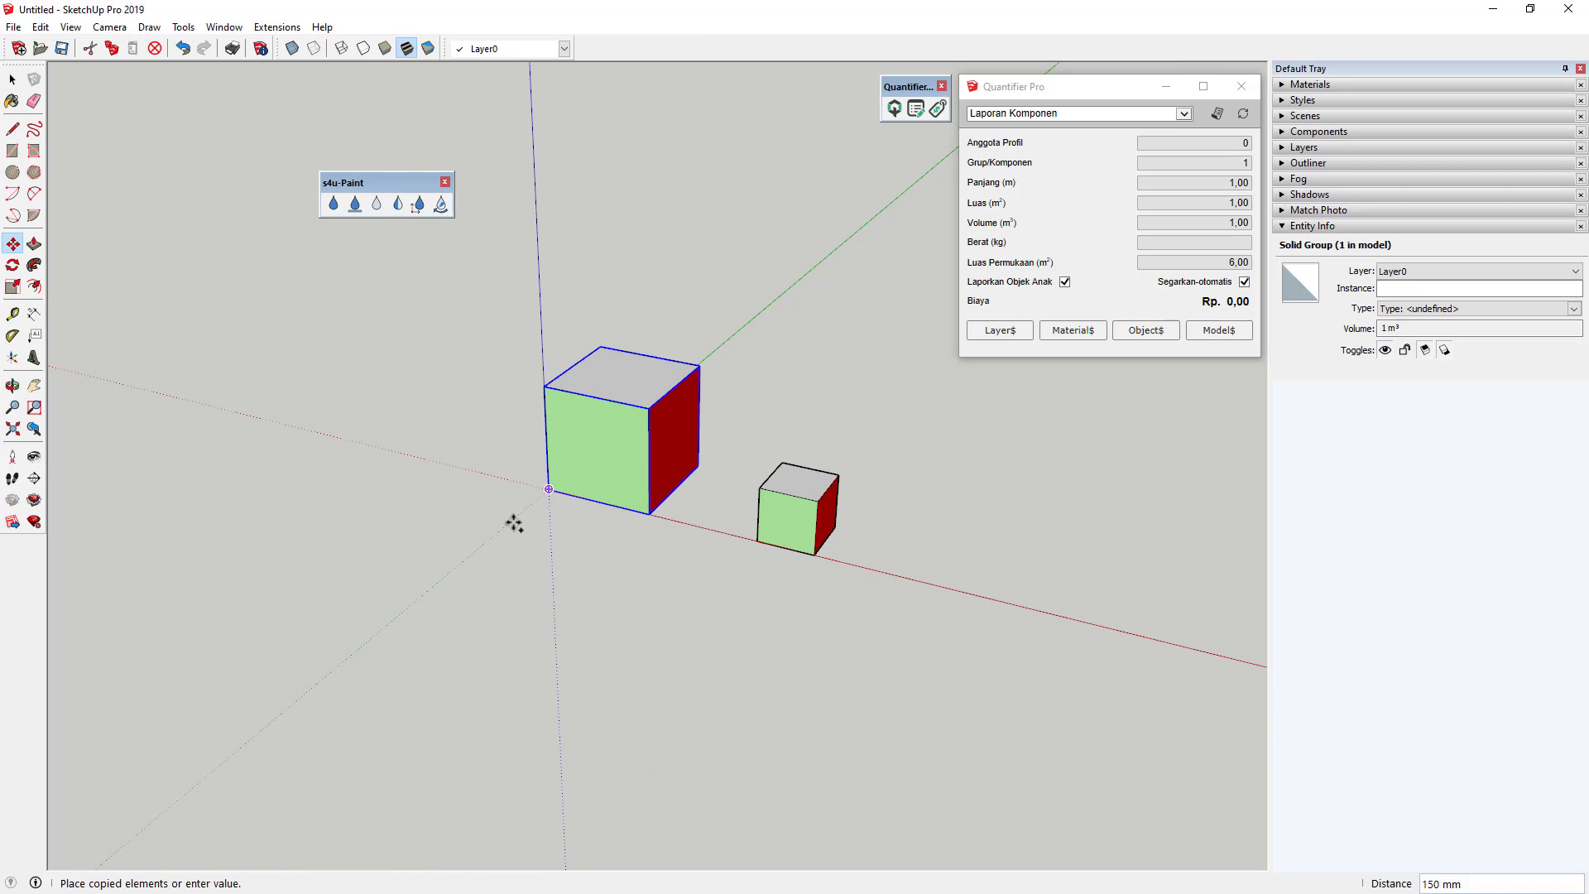
click(371, 638)
Open the copied cube's group for editing and pull its top face up 500 mm with Push/Pull.
middle_drag(464, 584, 290, 468)
click(13, 78)
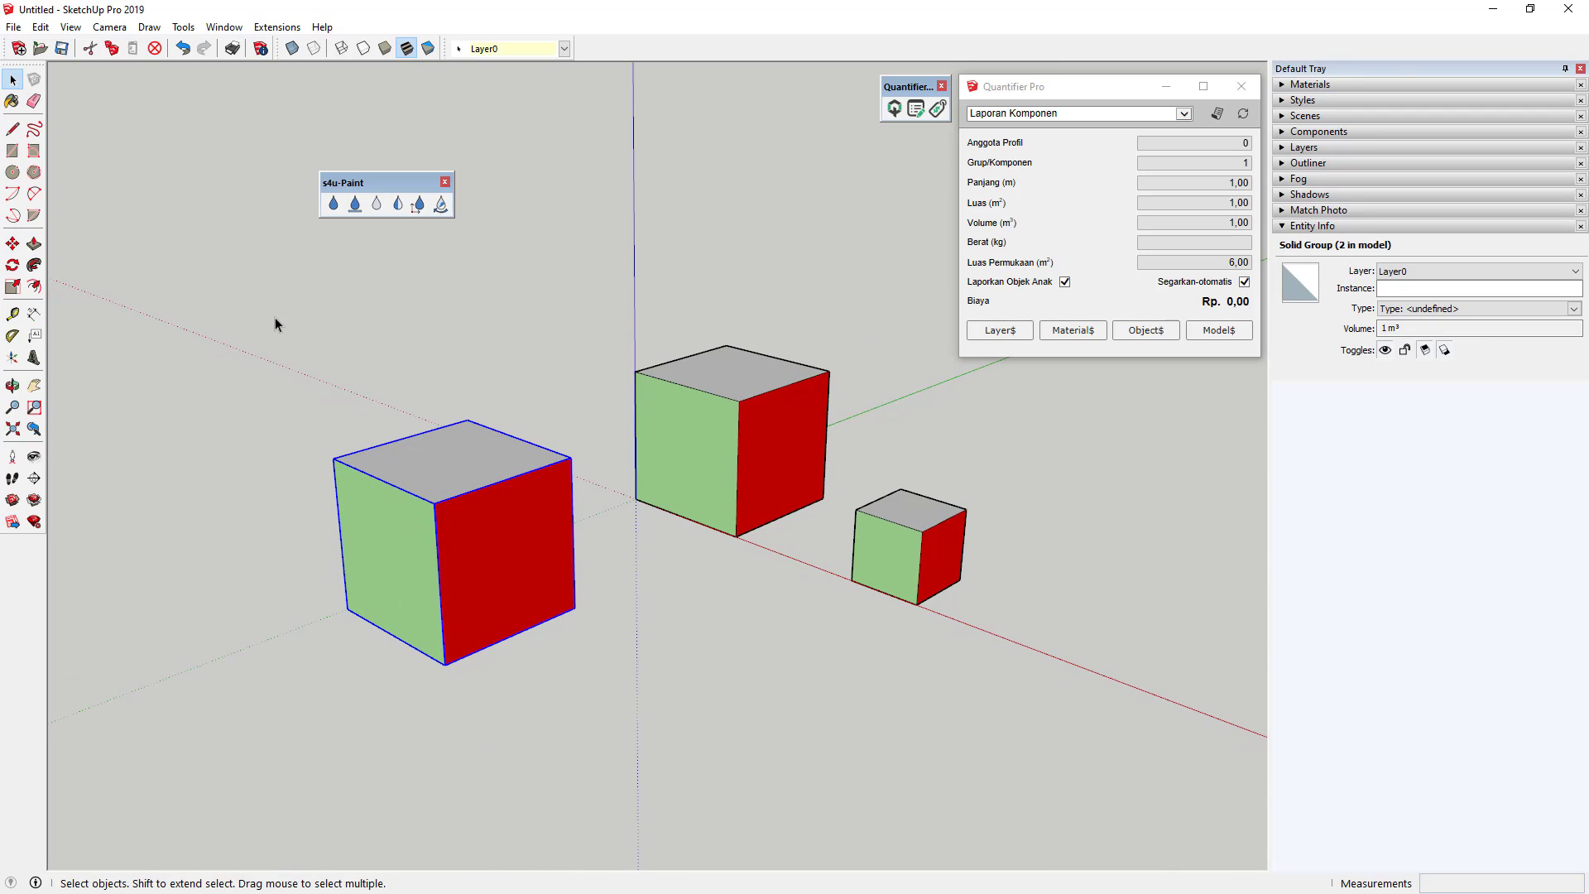
click(276, 317)
double_click(505, 538)
click(34, 243)
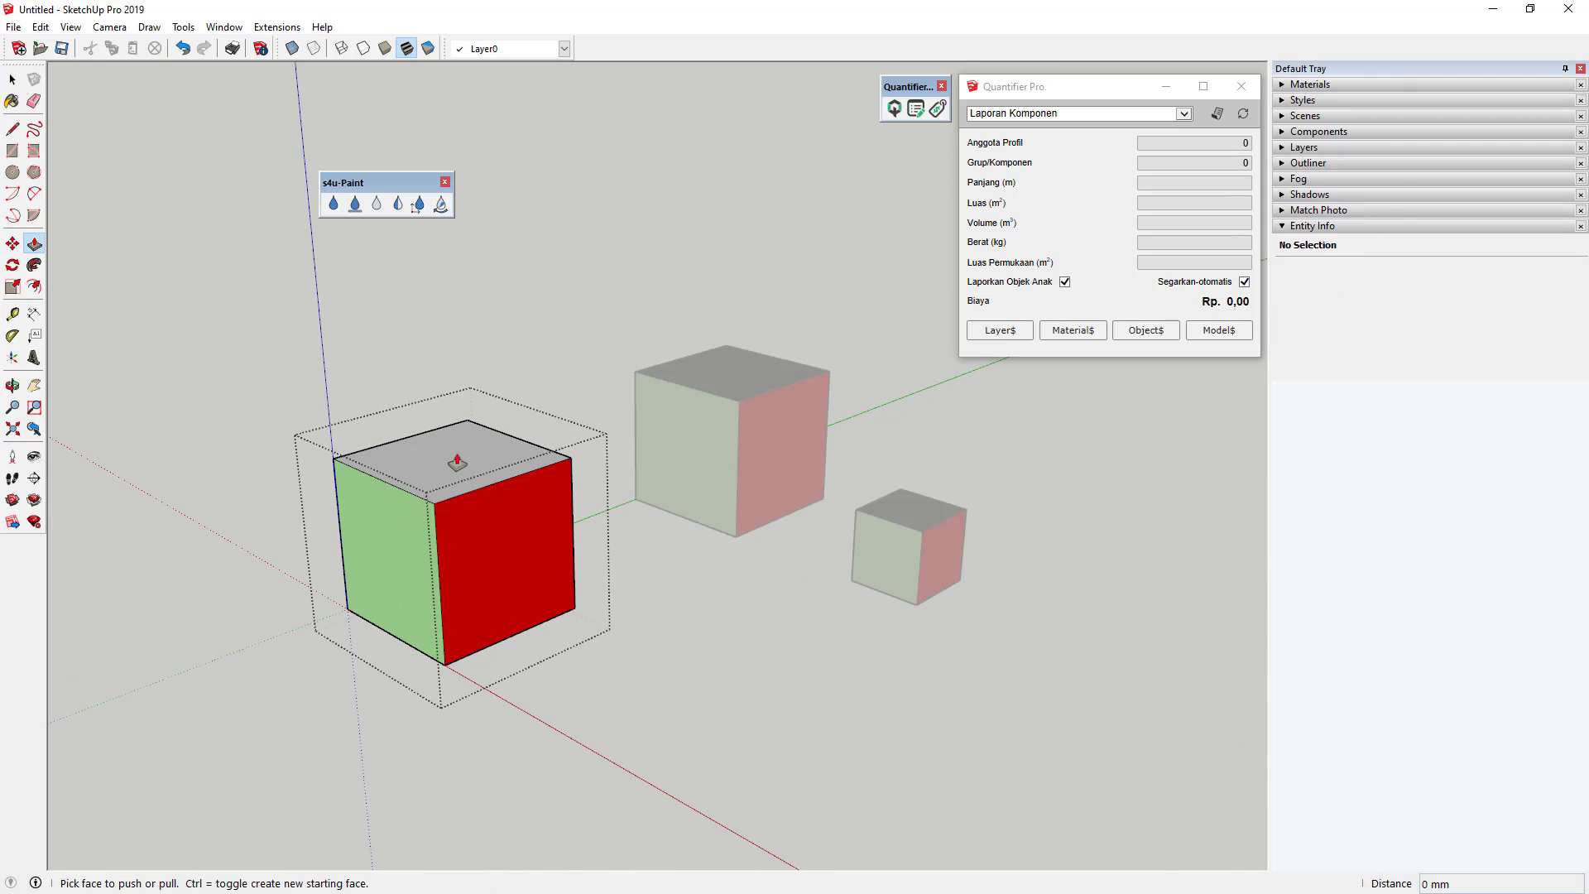
click(460, 447)
text(500)
key(Return)
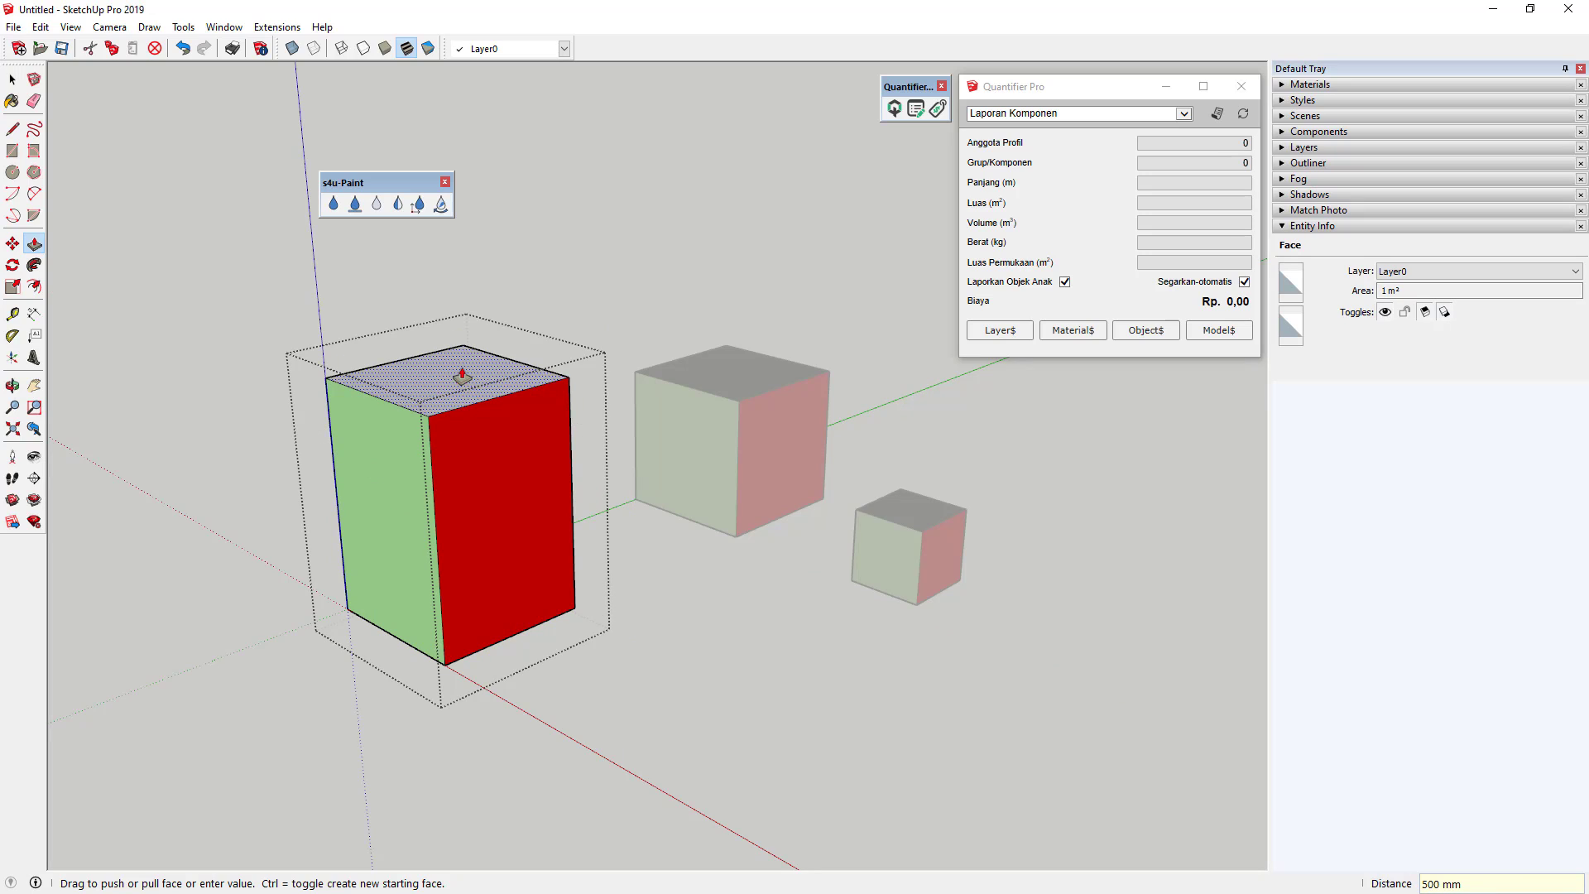
Pull the copy's red face and its green face outward by 500 mm each, and leave the group.
click(448, 458)
text(550)
key(Return)
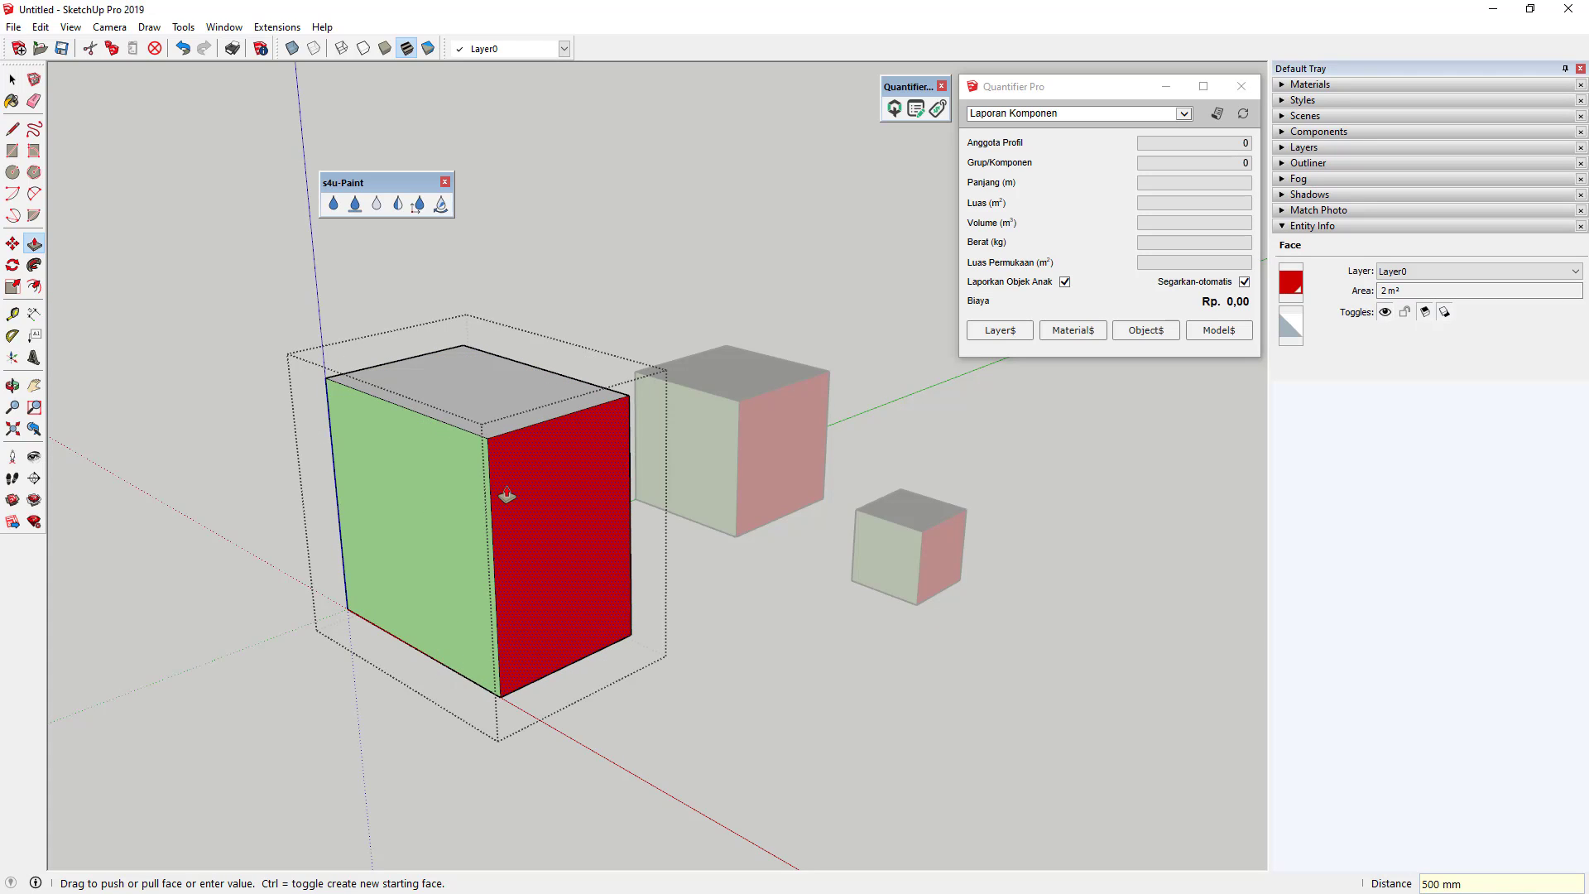
double_click(441, 493)
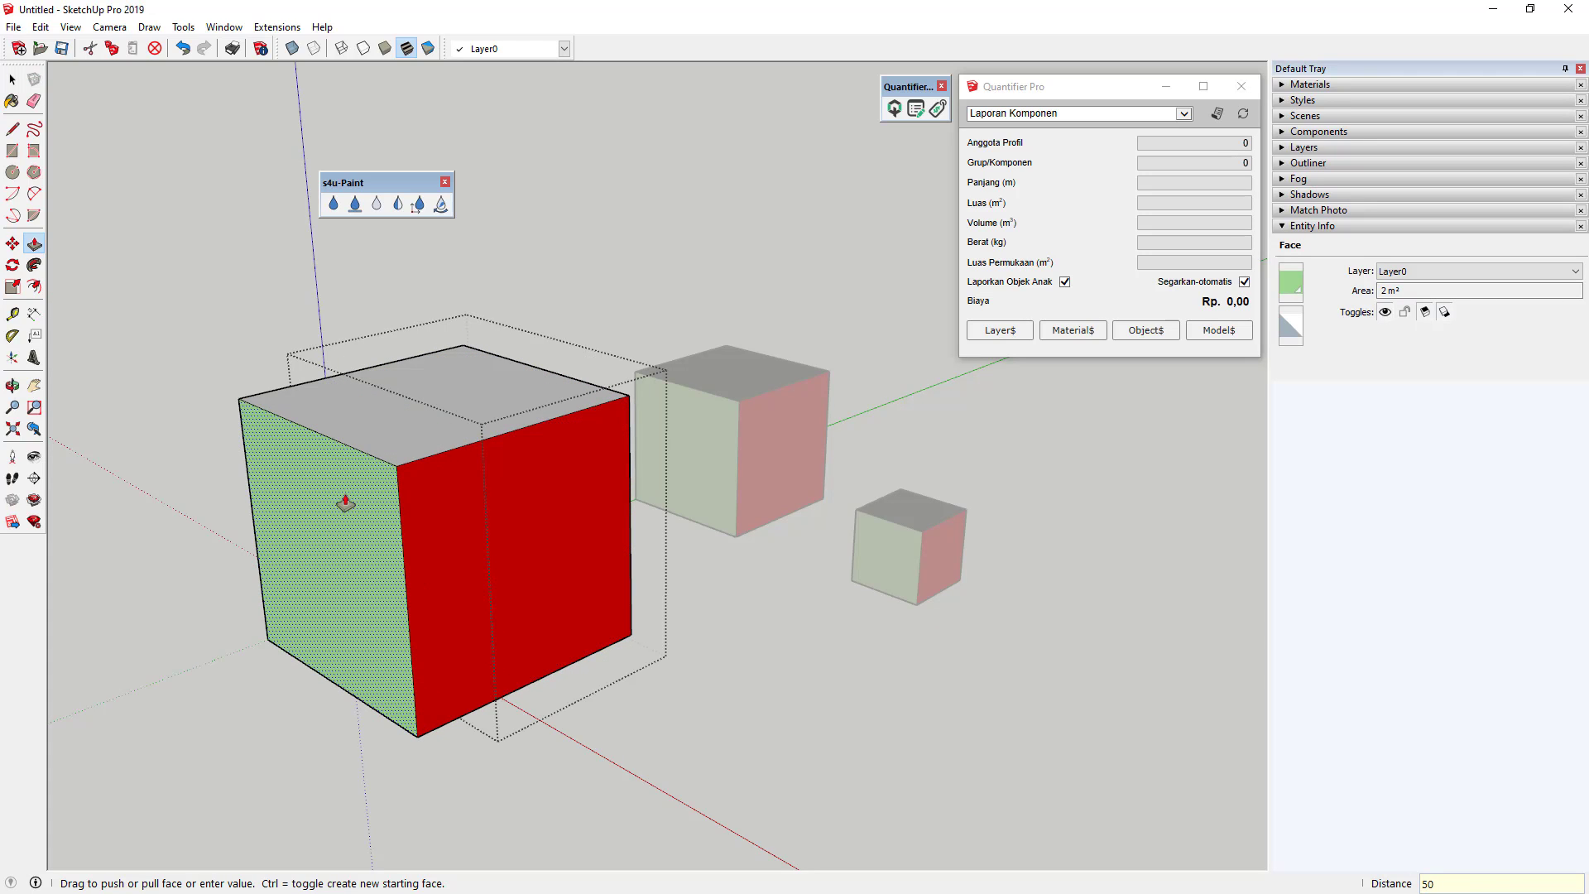
key(space)
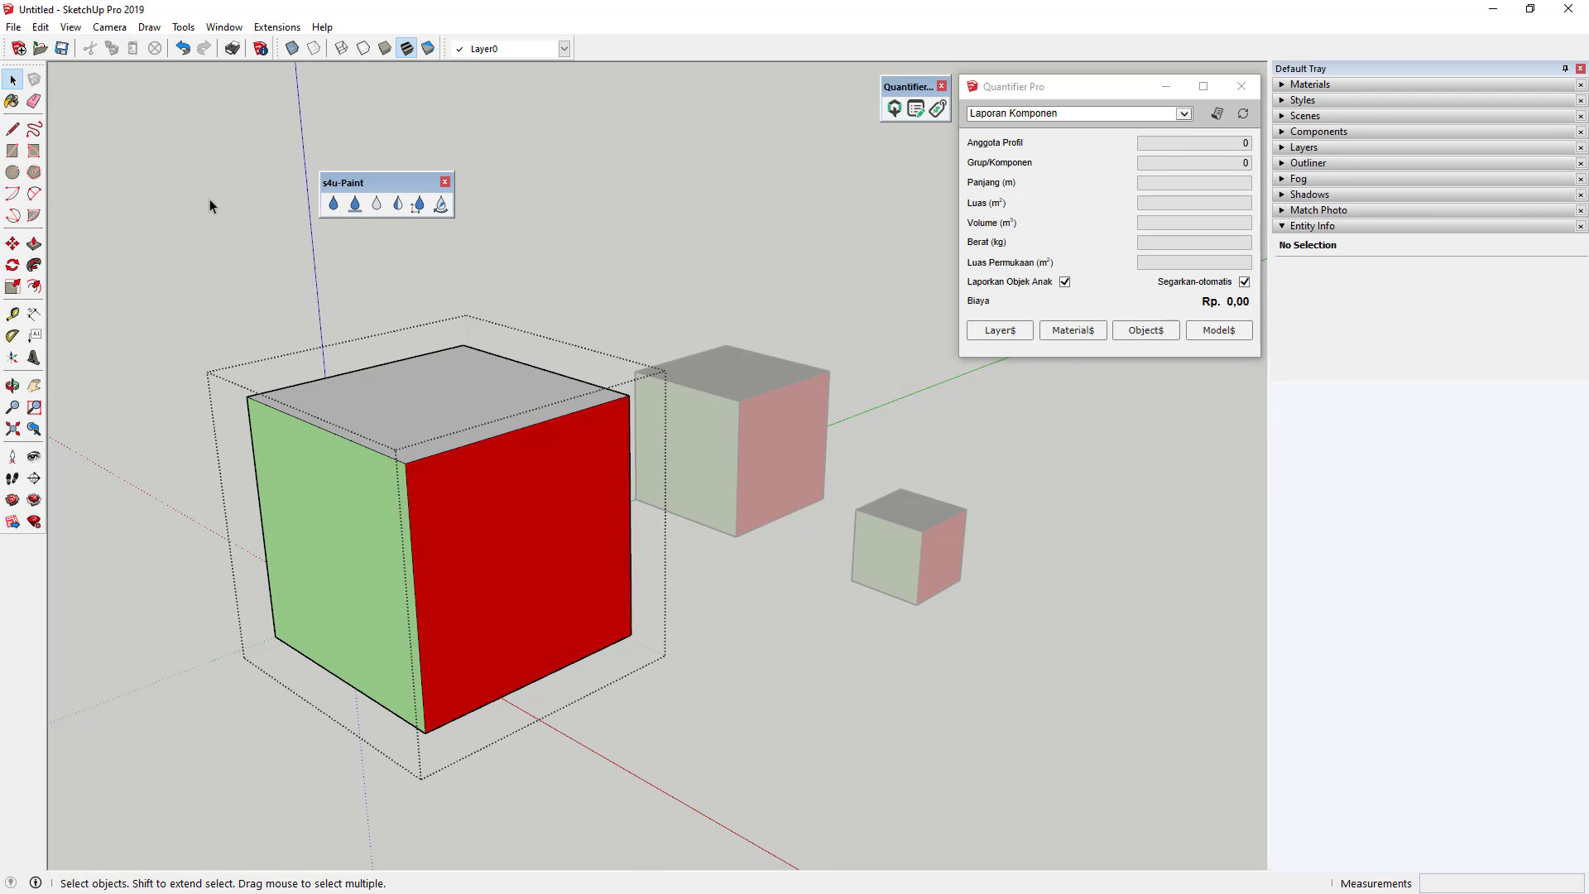
click(210, 198)
Dimension the enlarged cube's bottom edge and vertical edge on its green face.
middle_drag(579, 507, 543, 512)
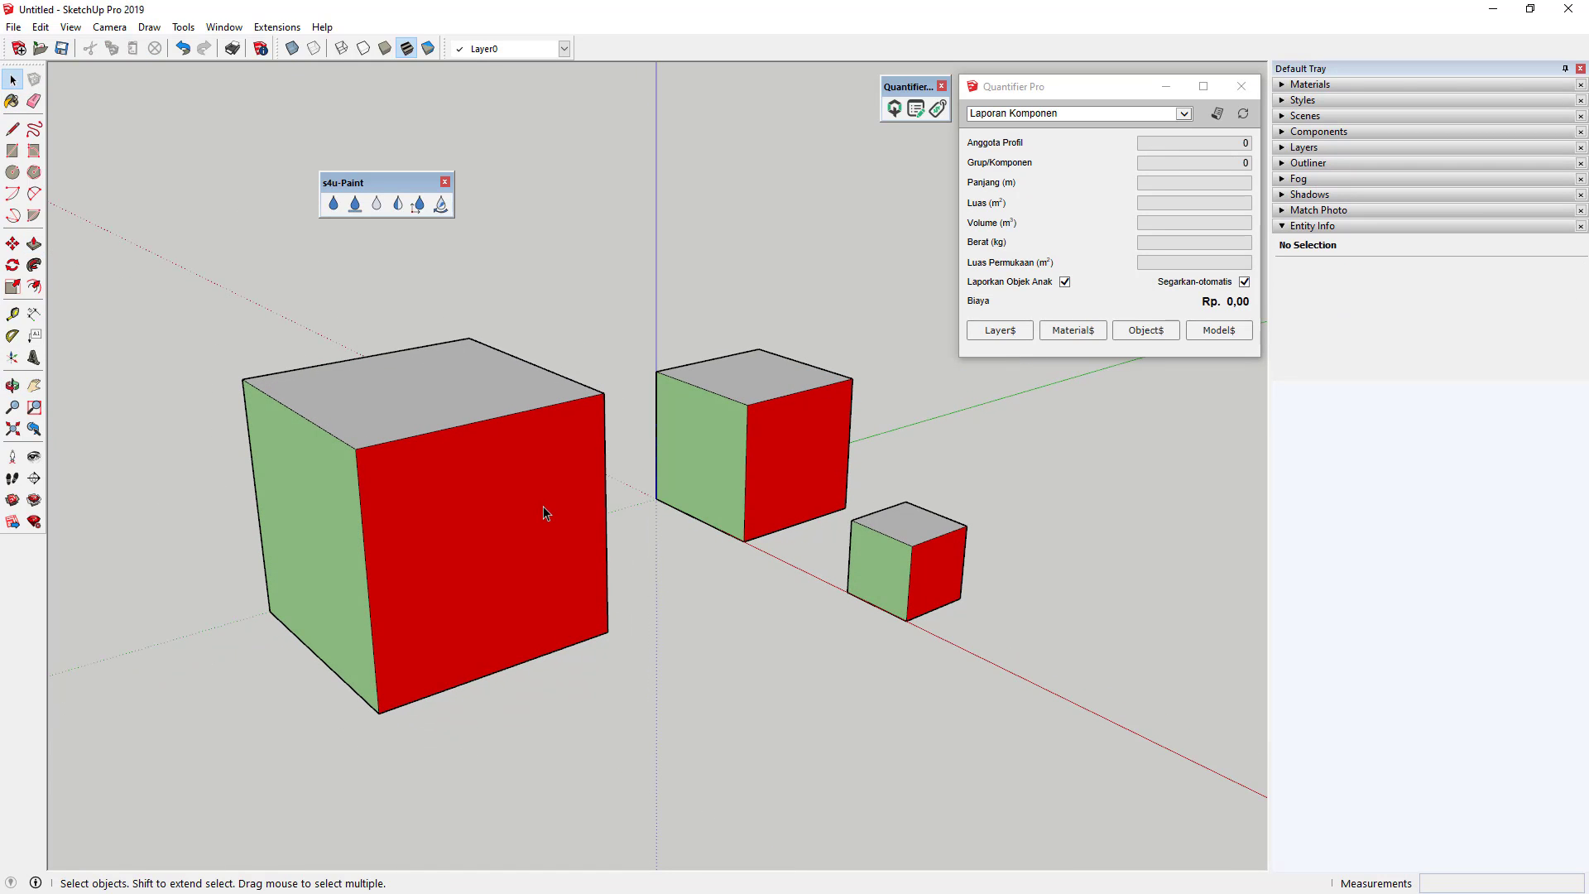
click(34, 314)
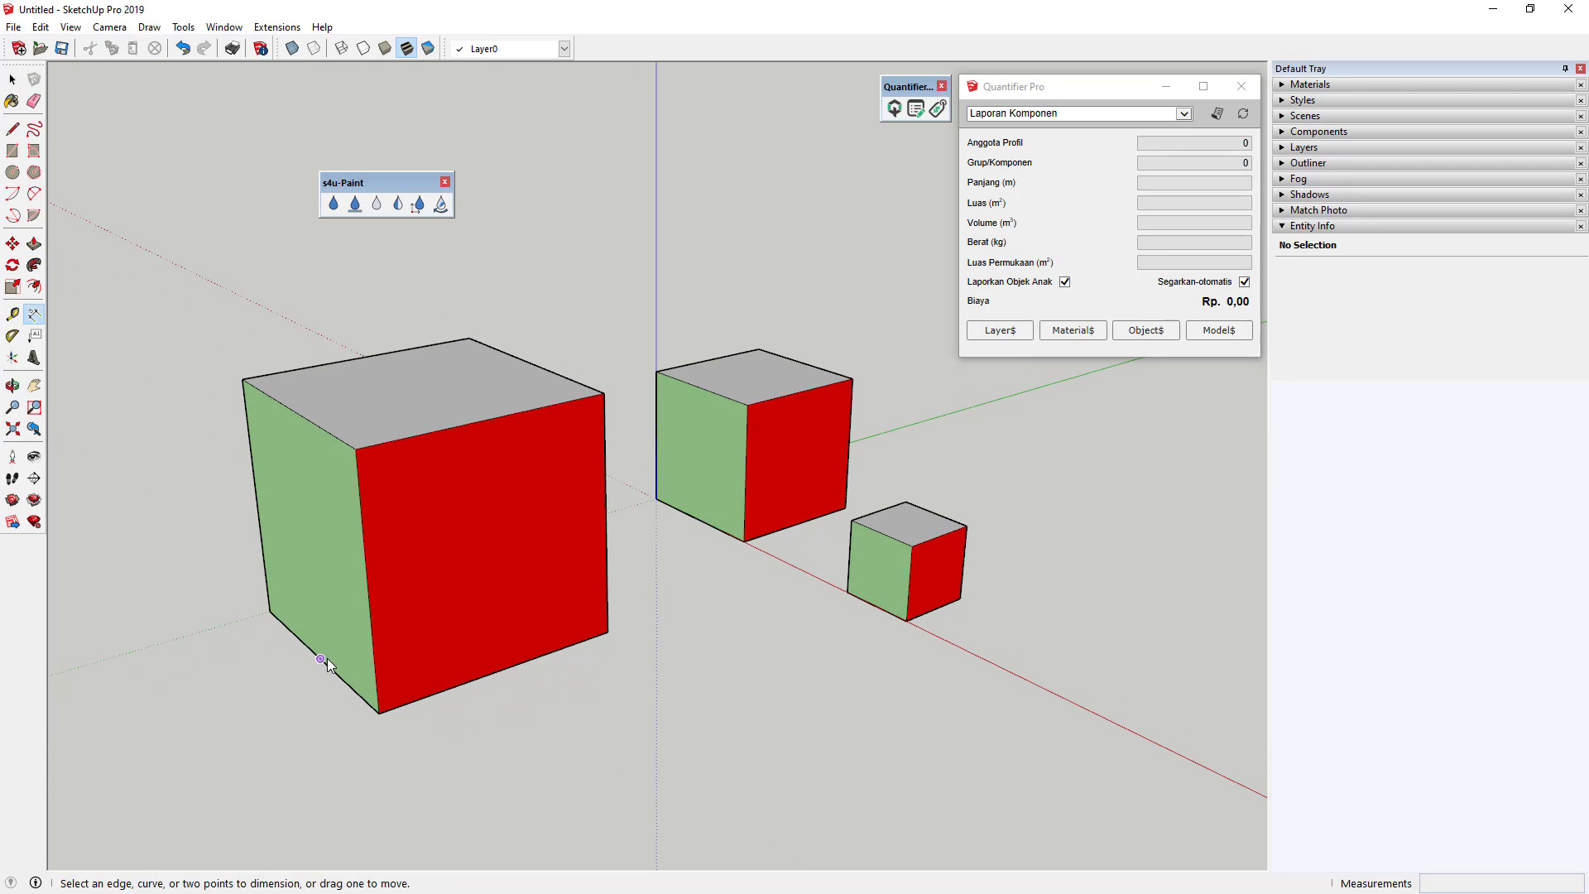
click(270, 612)
click(378, 712)
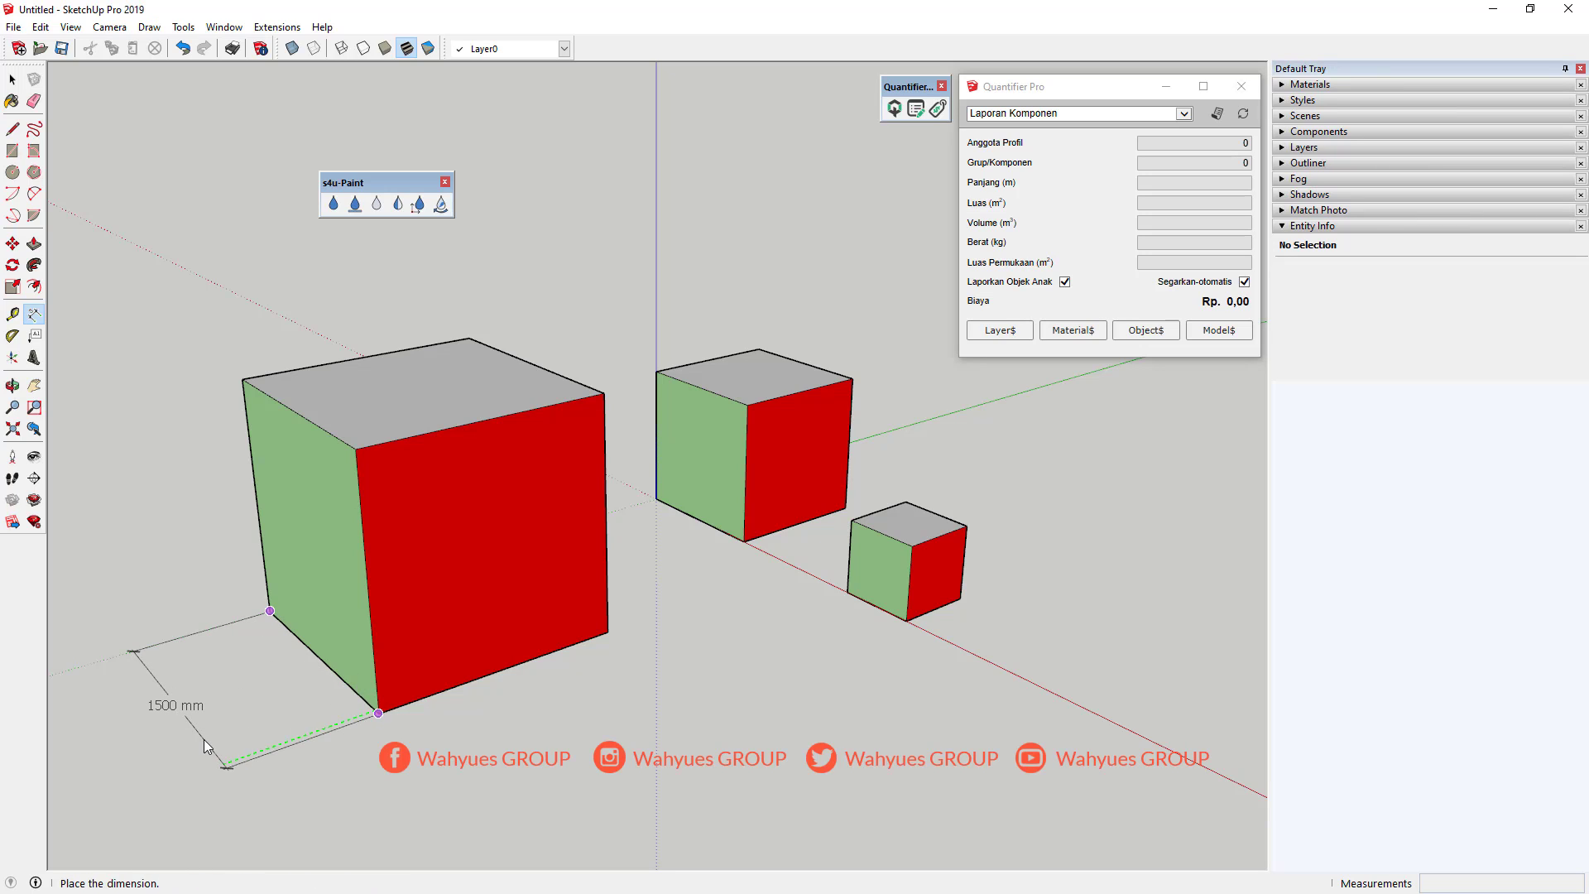
click(204, 738)
click(270, 610)
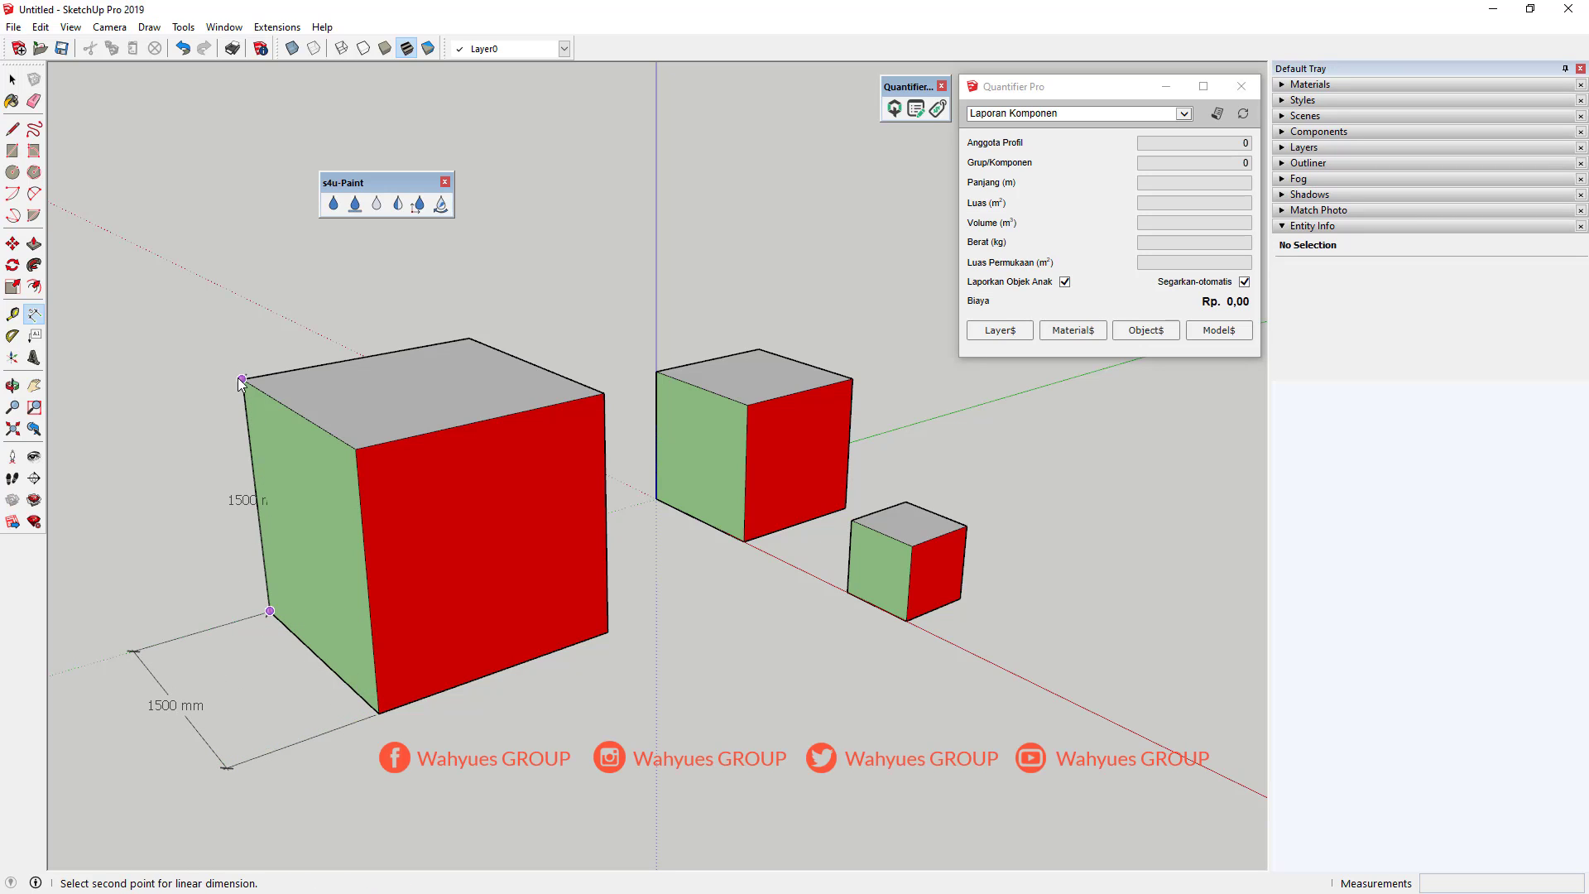
click(242, 379)
click(177, 337)
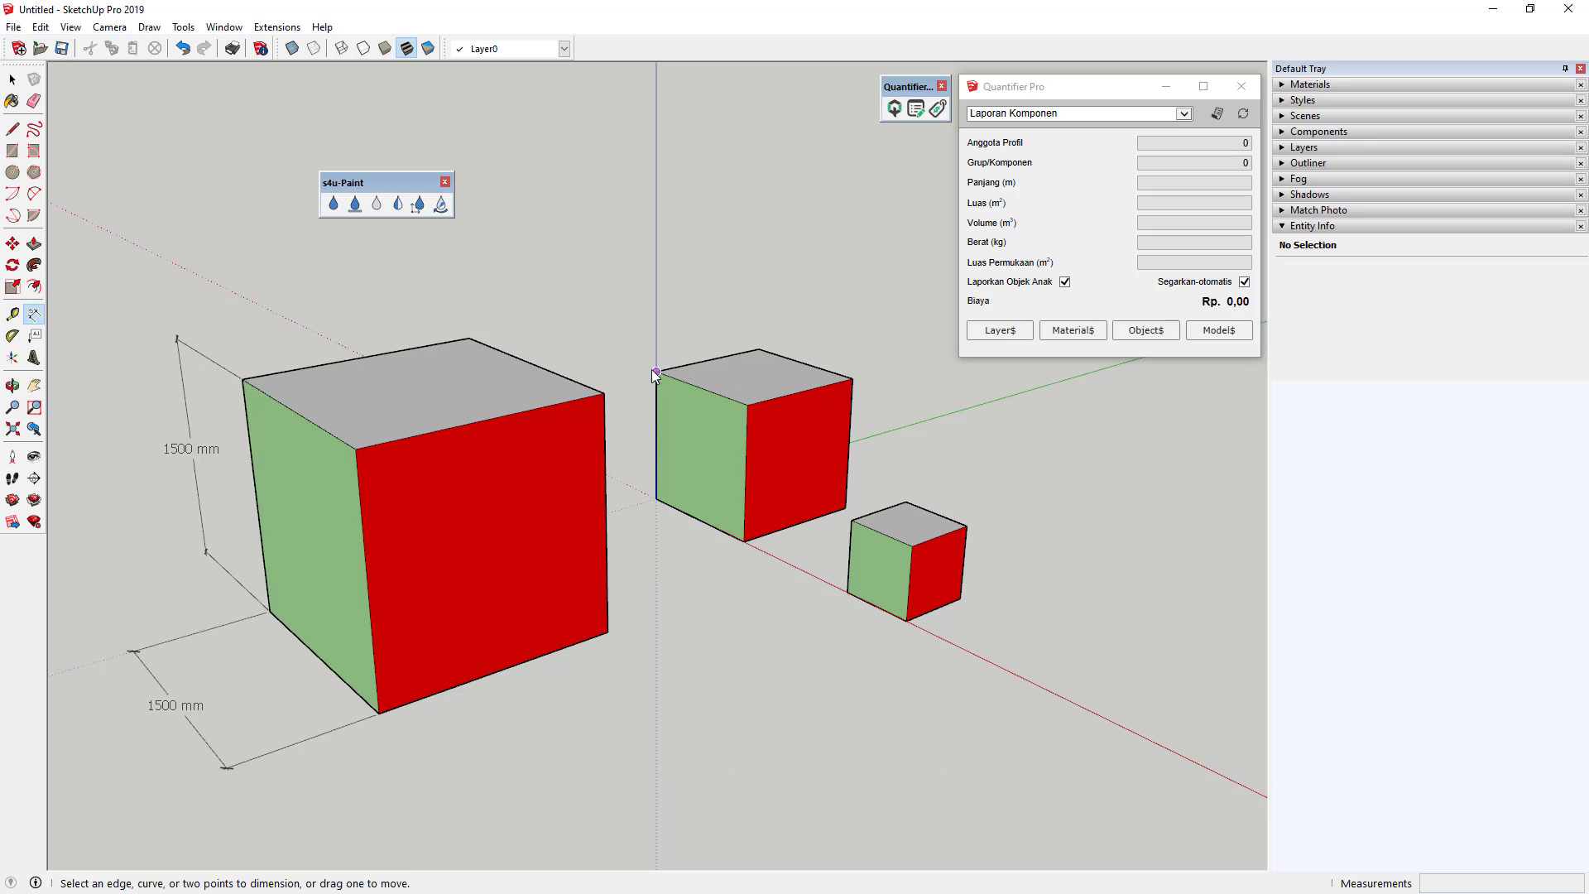
Dimension the middle cube's vertical edge at the origin and the top edge of its green face.
click(656, 499)
middle_drag(603, 349, 593, 303)
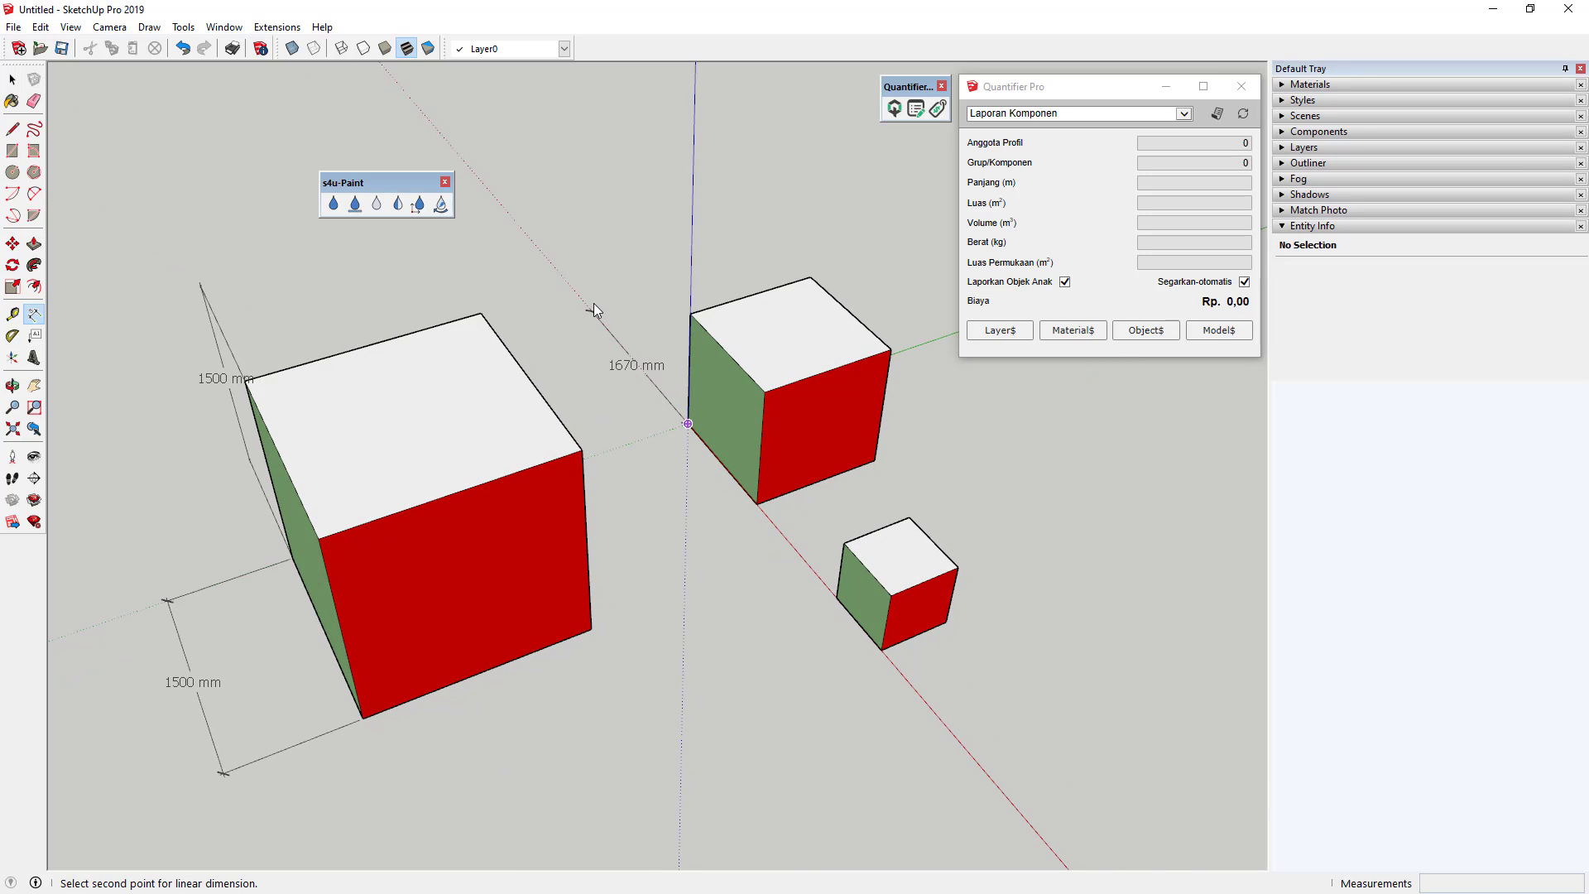
click(691, 319)
click(645, 270)
click(694, 321)
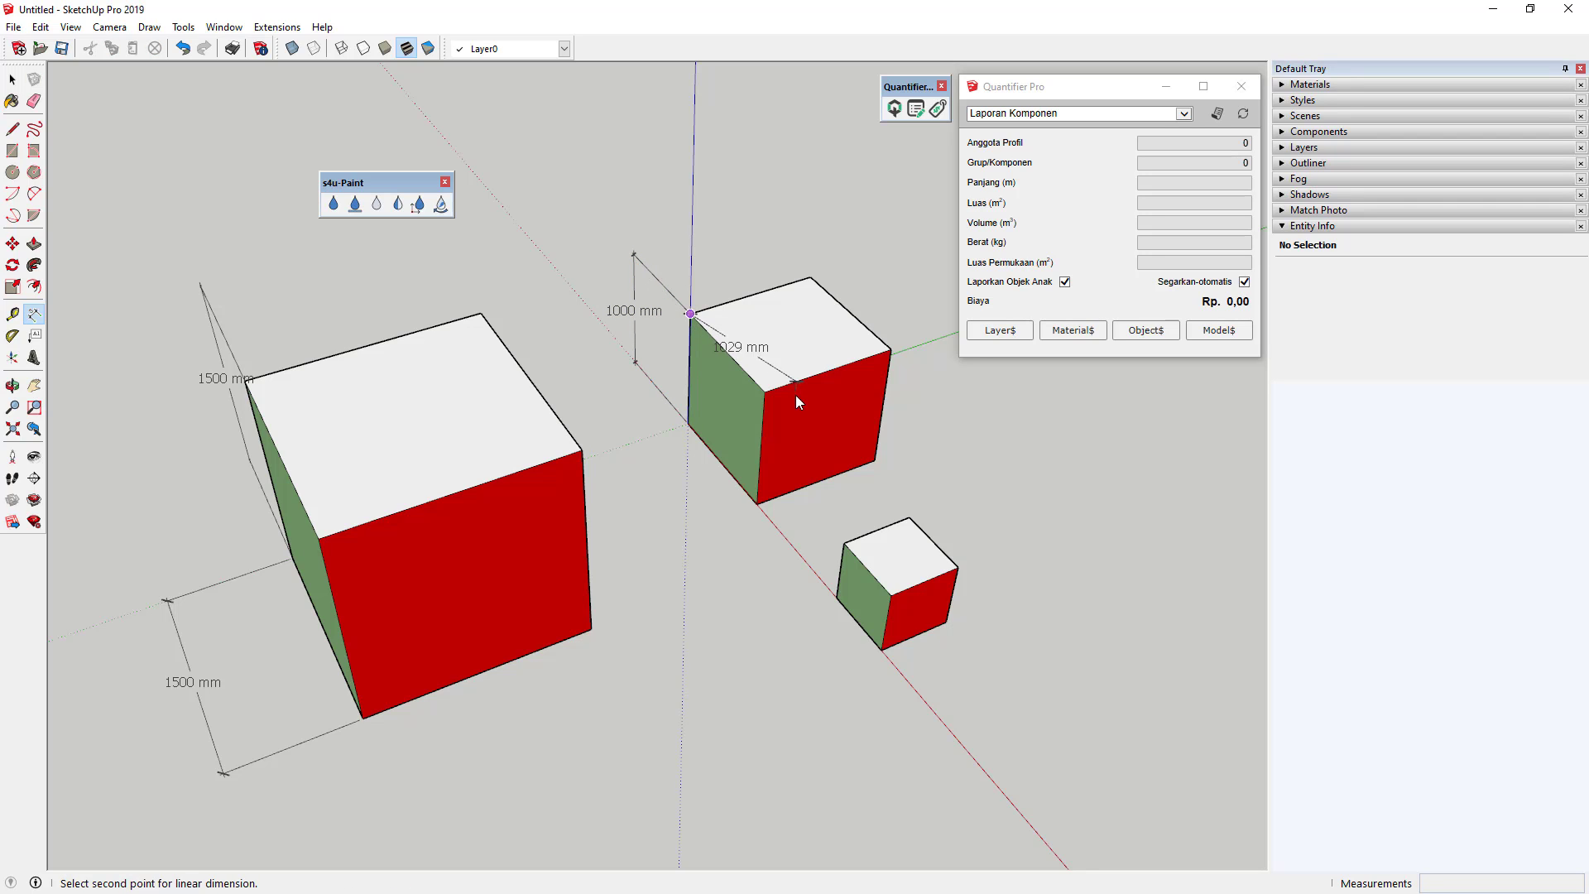
click(768, 387)
middle_drag(768, 387, 758, 240)
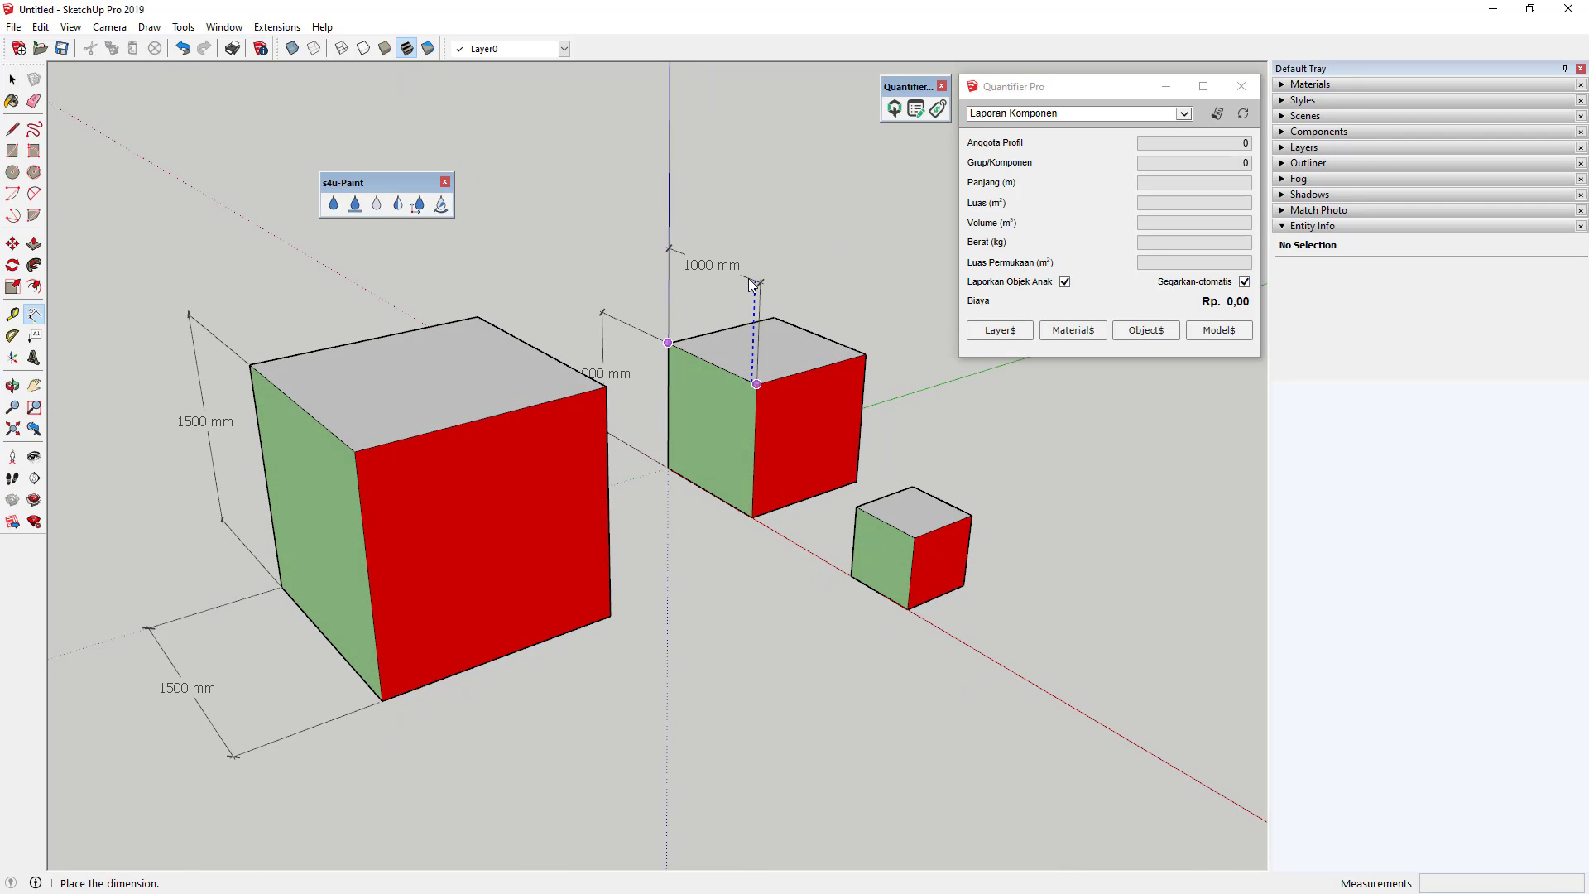
click(748, 278)
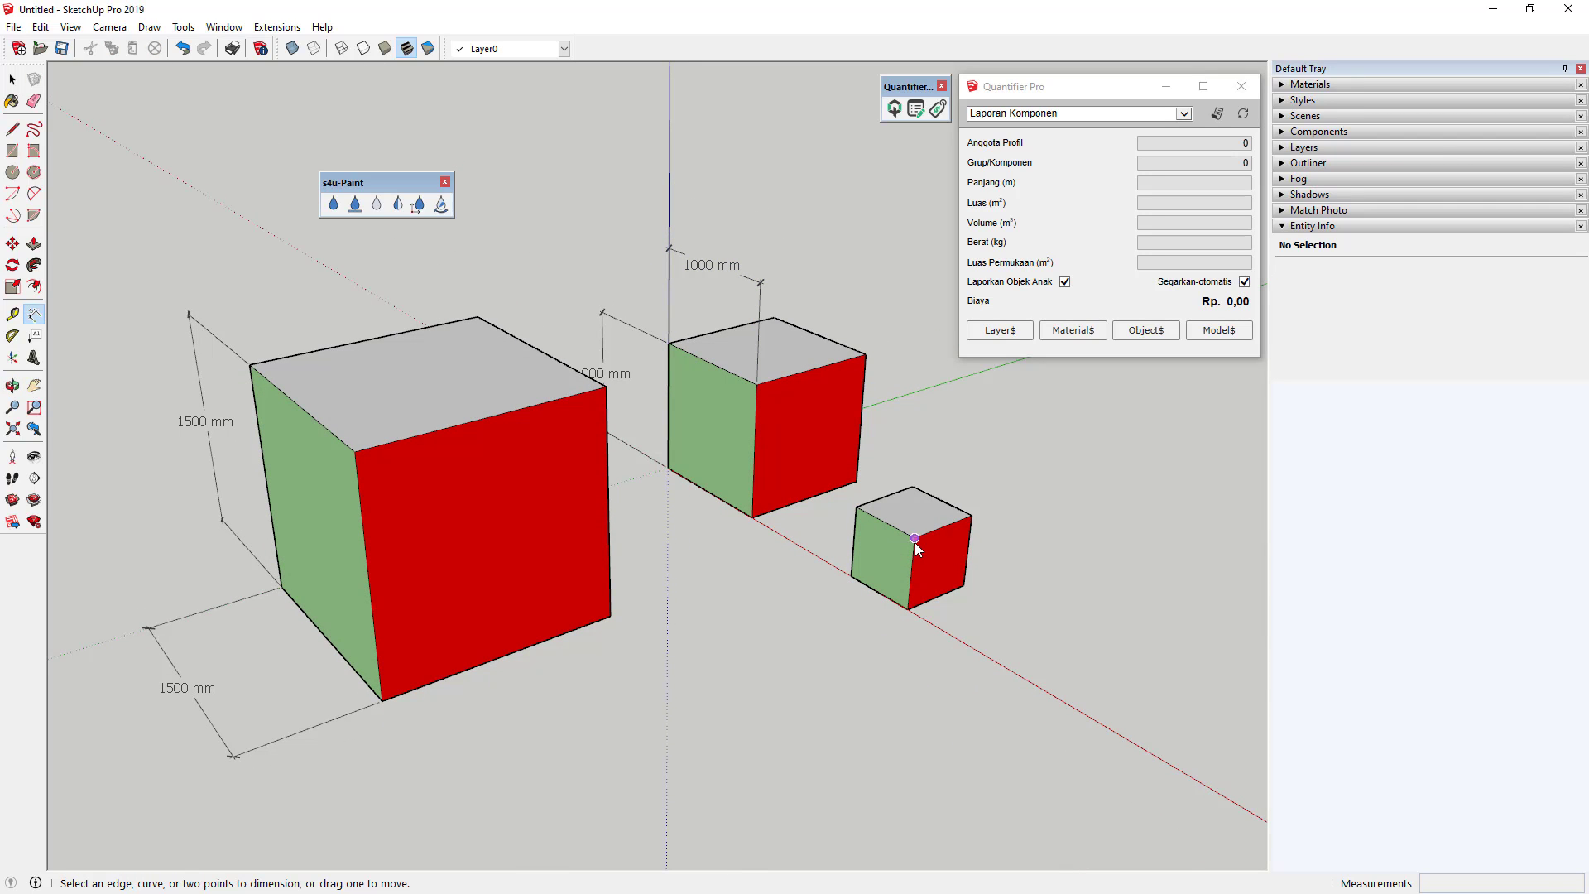
Dimension the smallest cube's vertical edge between the green and red faces and the top edge of its green face.
click(915, 539)
click(909, 608)
click(964, 577)
click(914, 537)
click(857, 506)
click(888, 445)
middle_drag(888, 446, 985, 414)
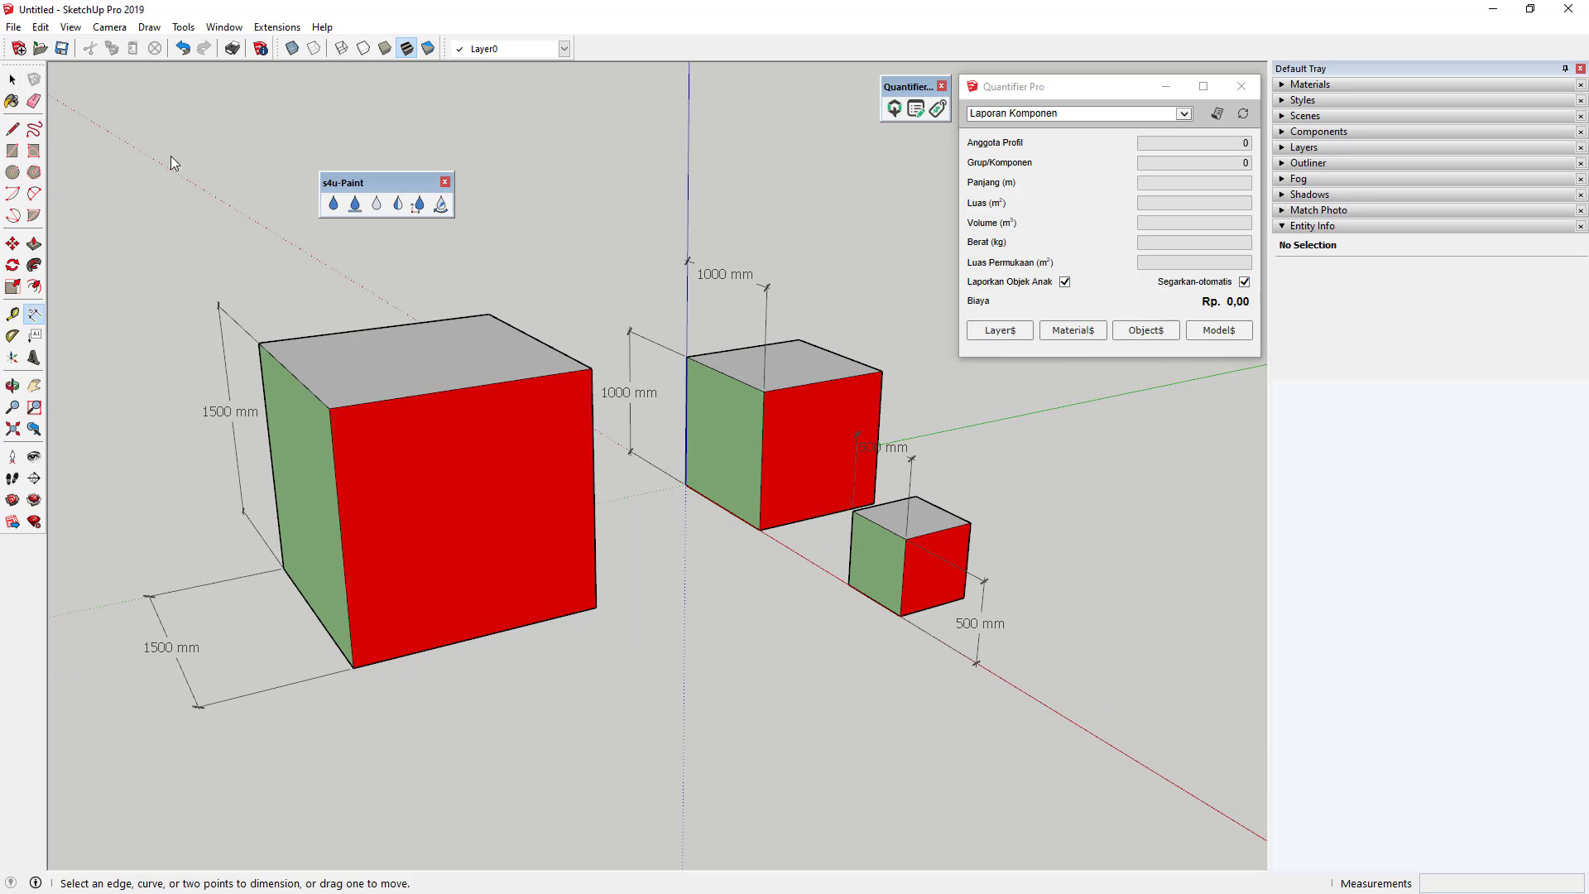
Select all three cubes together to examine their combined quantities in Quantifier Pro and Entity Info.
click(12, 79)
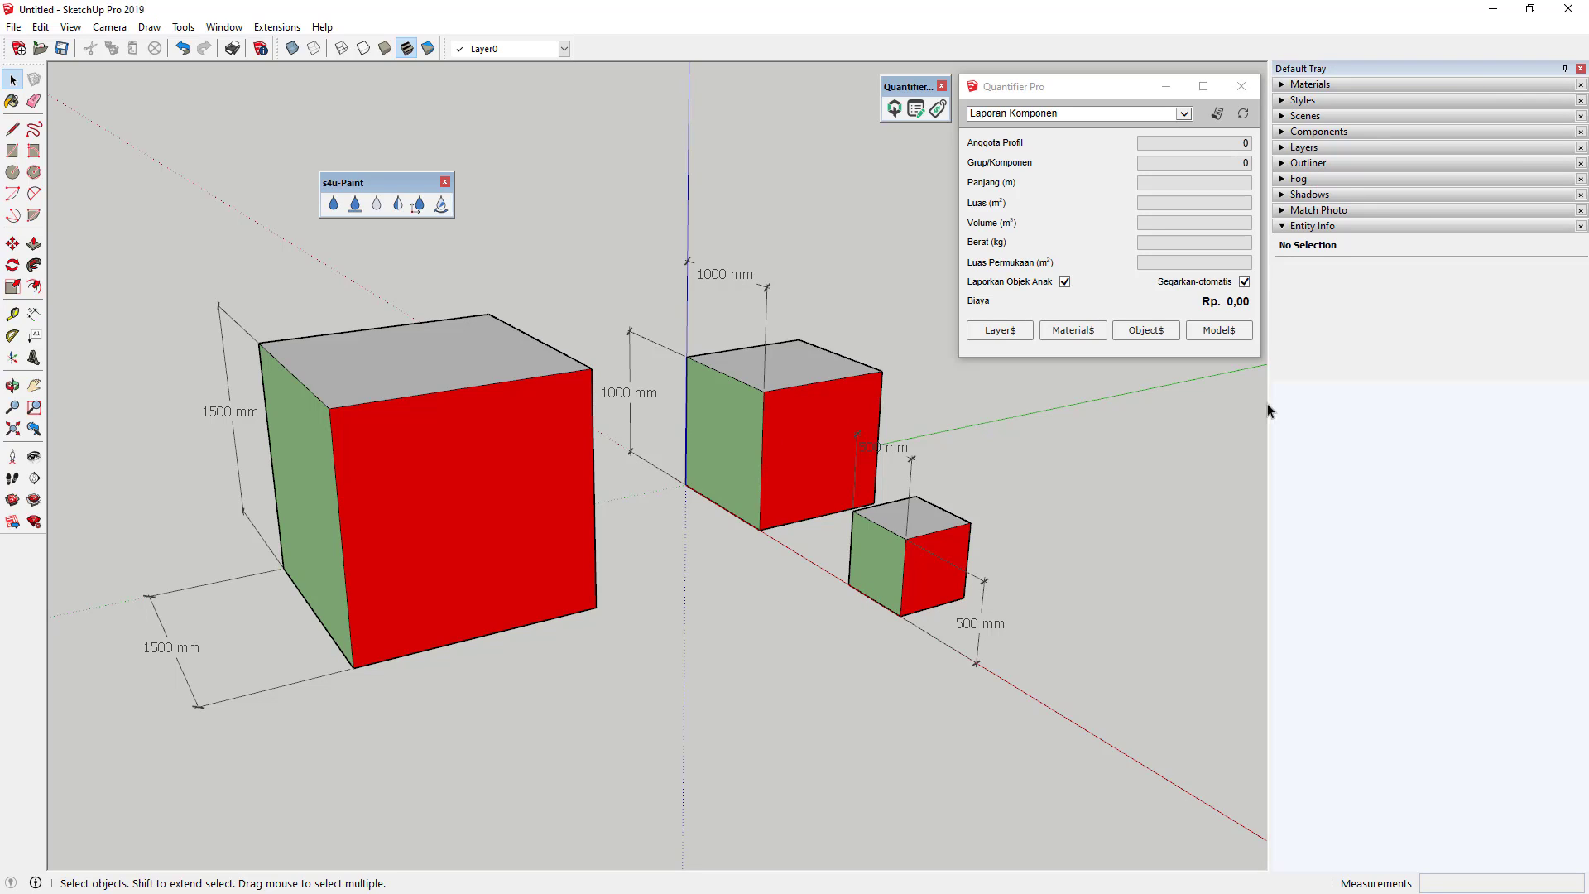
click(1329, 228)
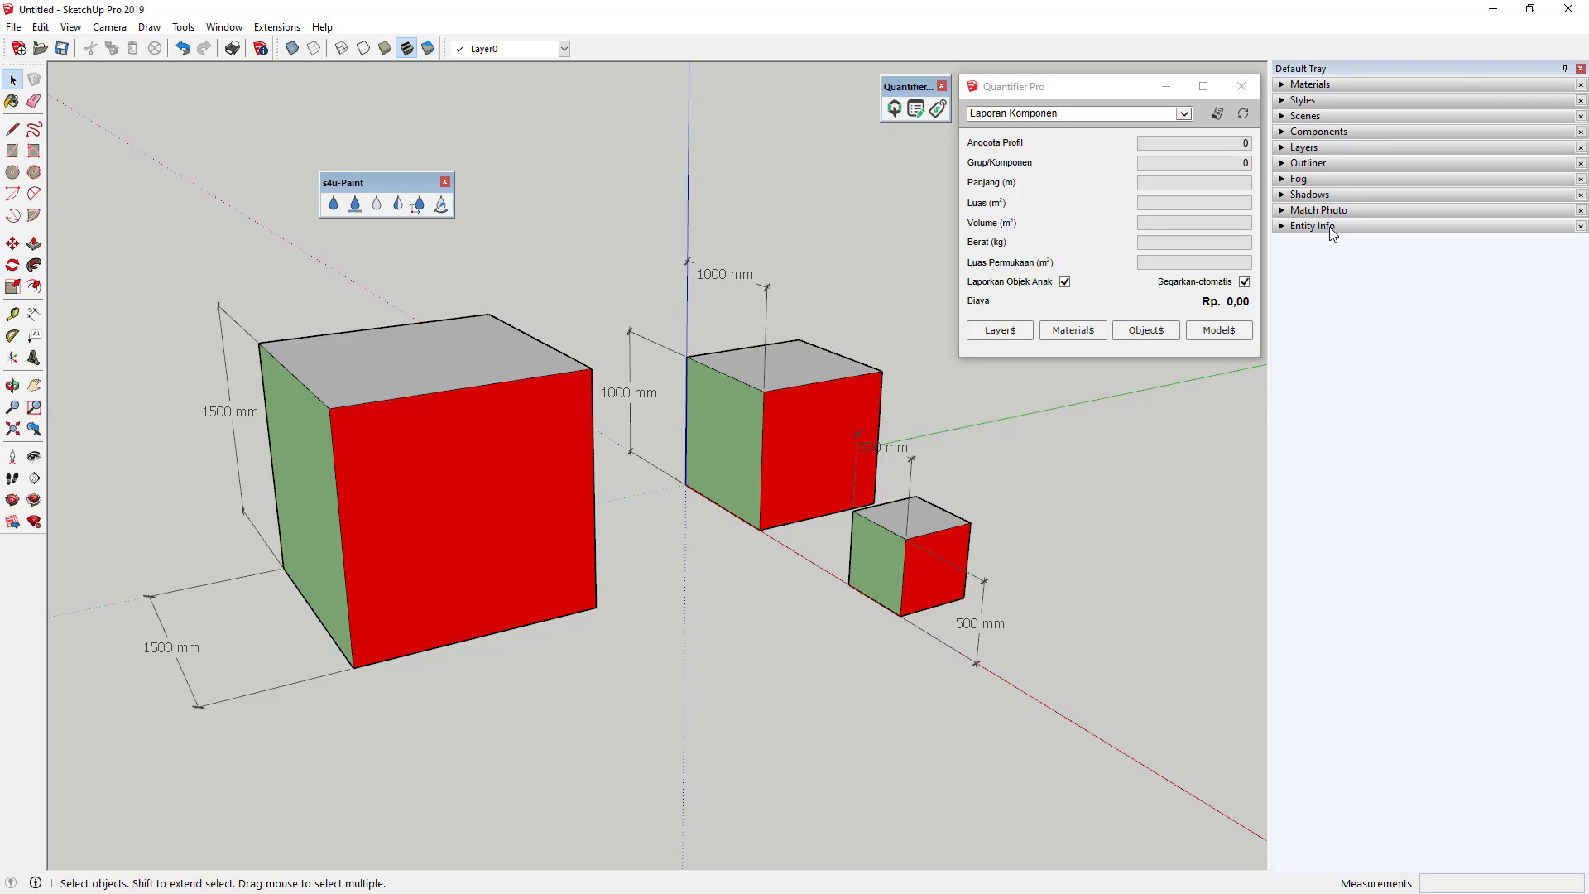
click(922, 548)
shift+click(696, 465)
shift+click(520, 474)
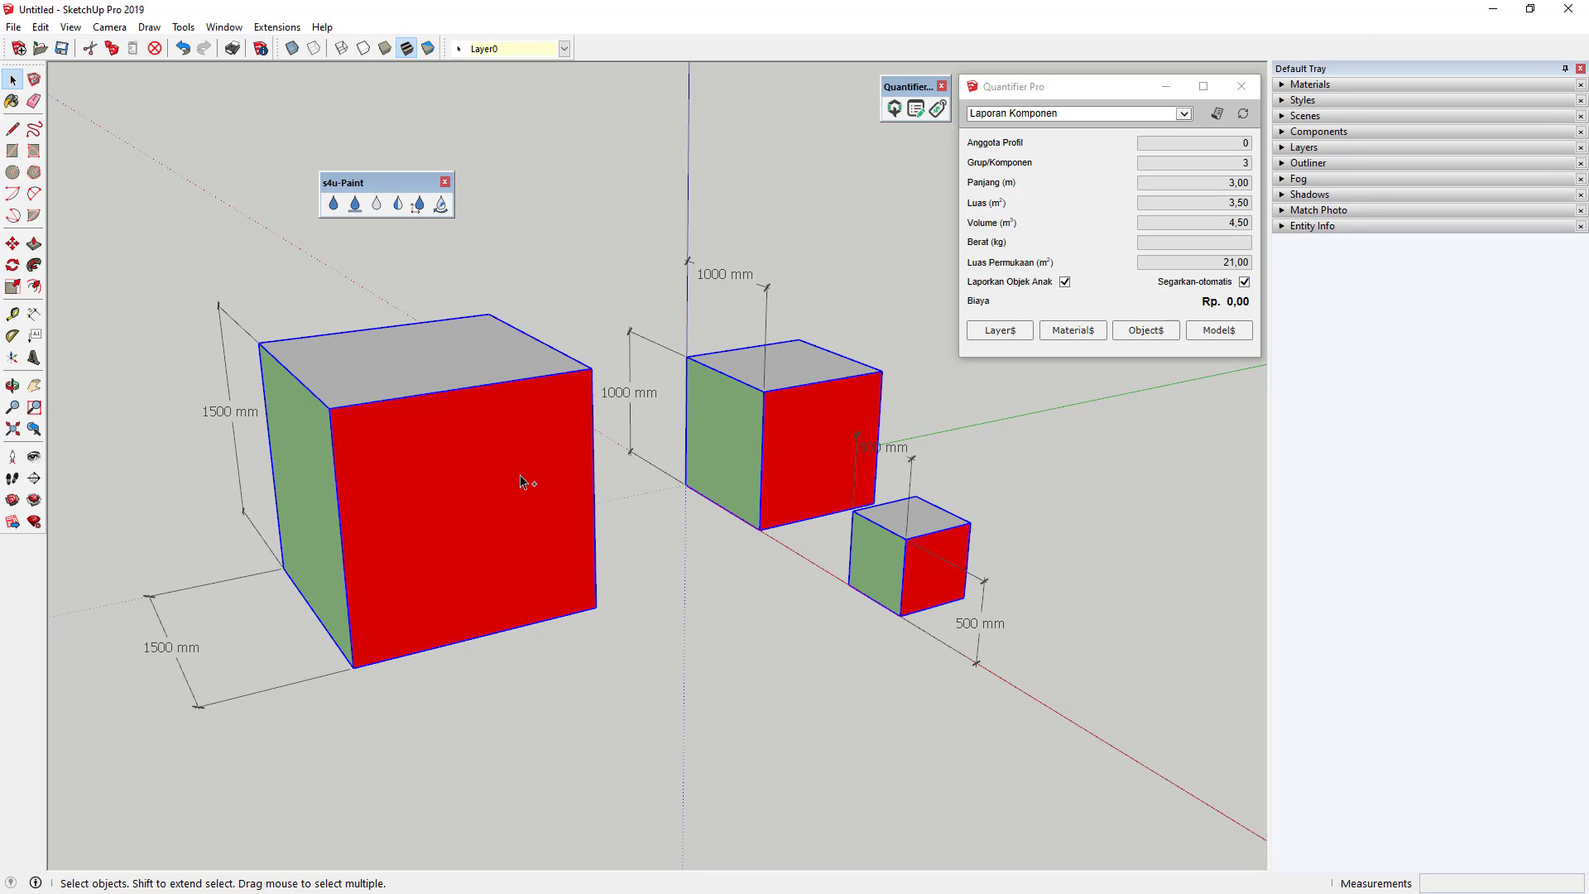
click(1324, 228)
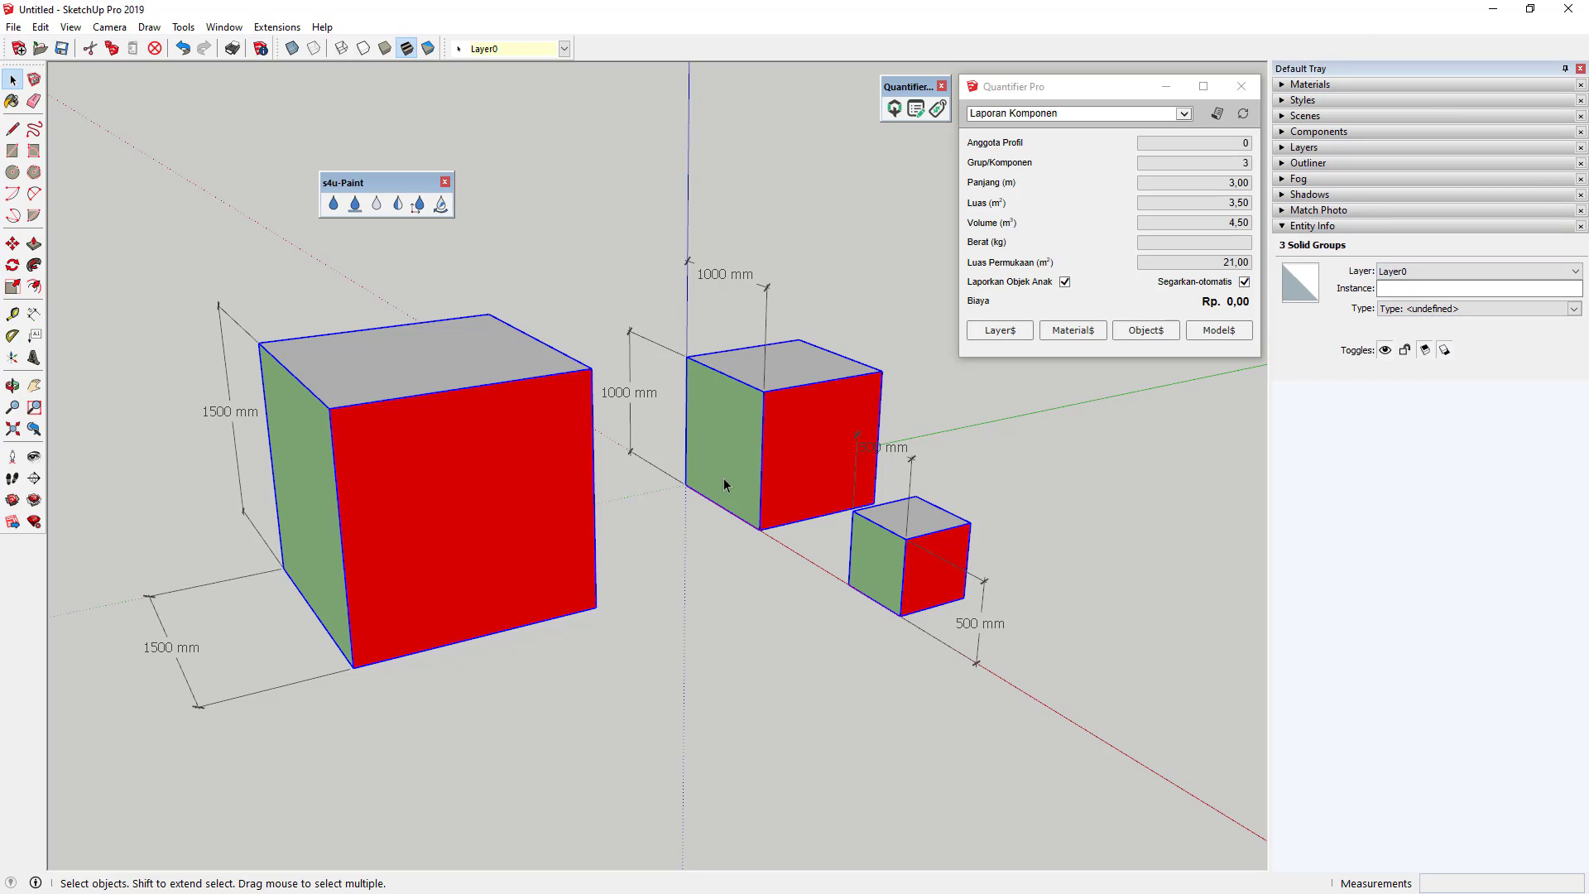
middle_drag(725, 480, 774, 495)
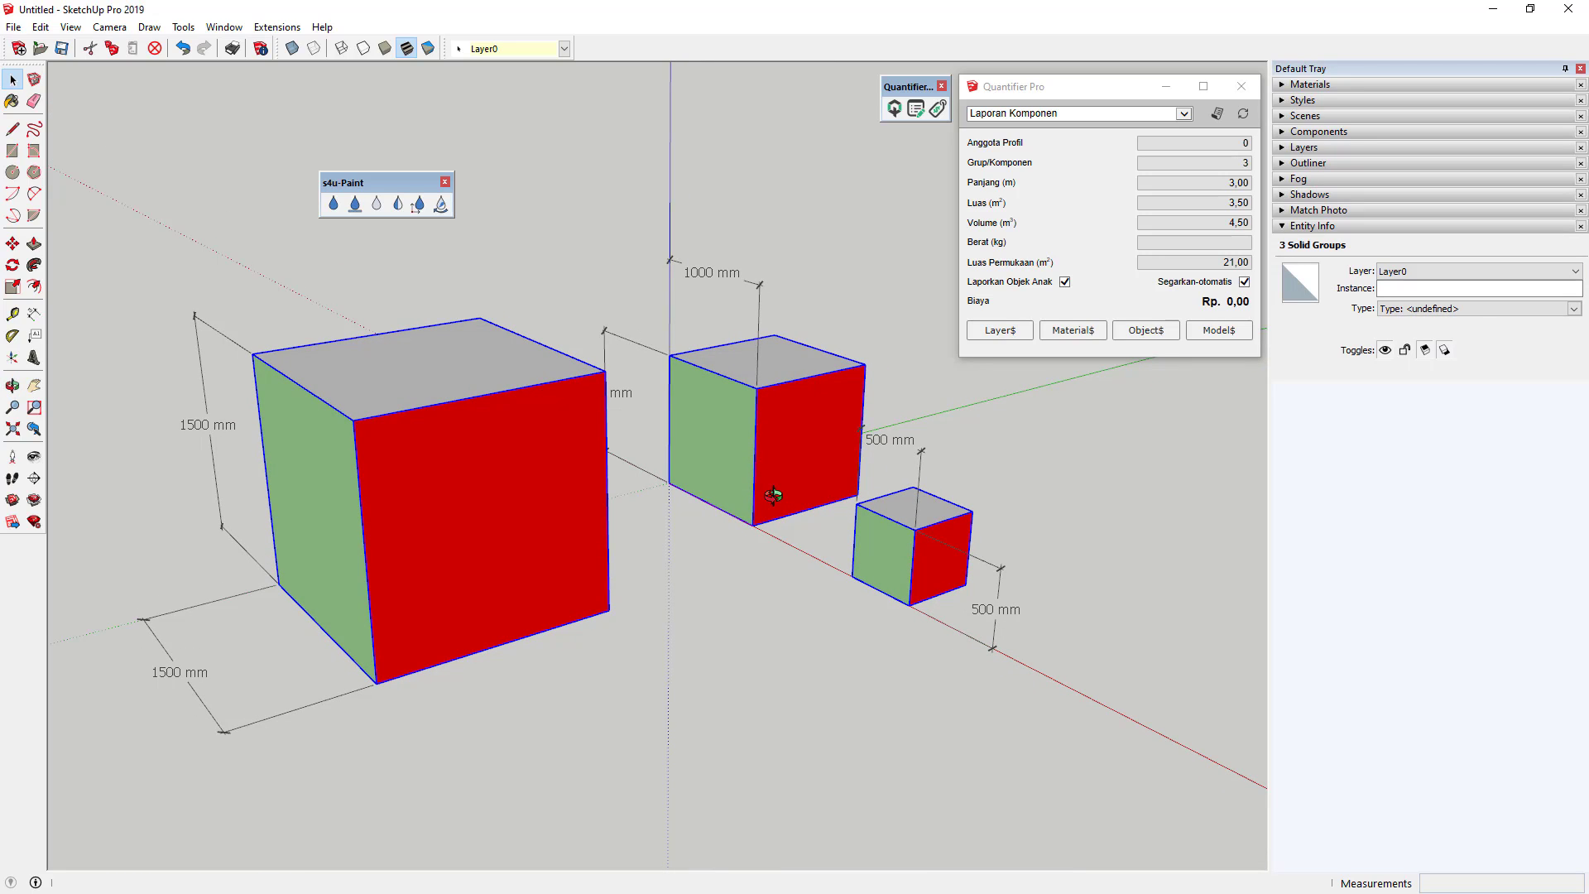
Select the small, middle and large cubes one by one to compare their Quantifier Pro and Entity Info volumes, and clear the selection.
click(948, 536)
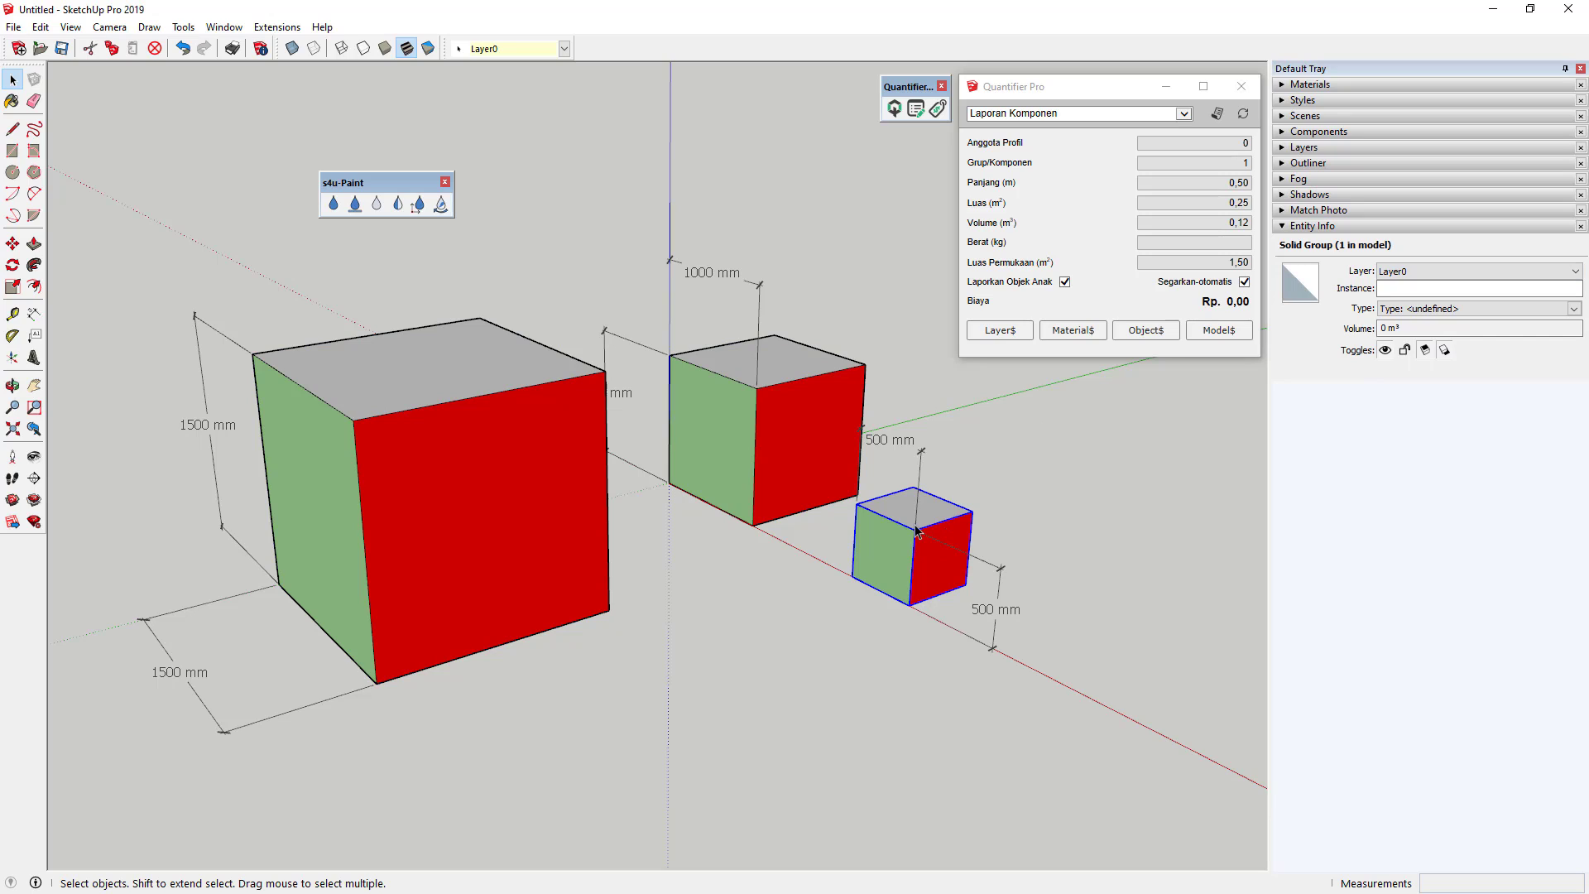
click(756, 426)
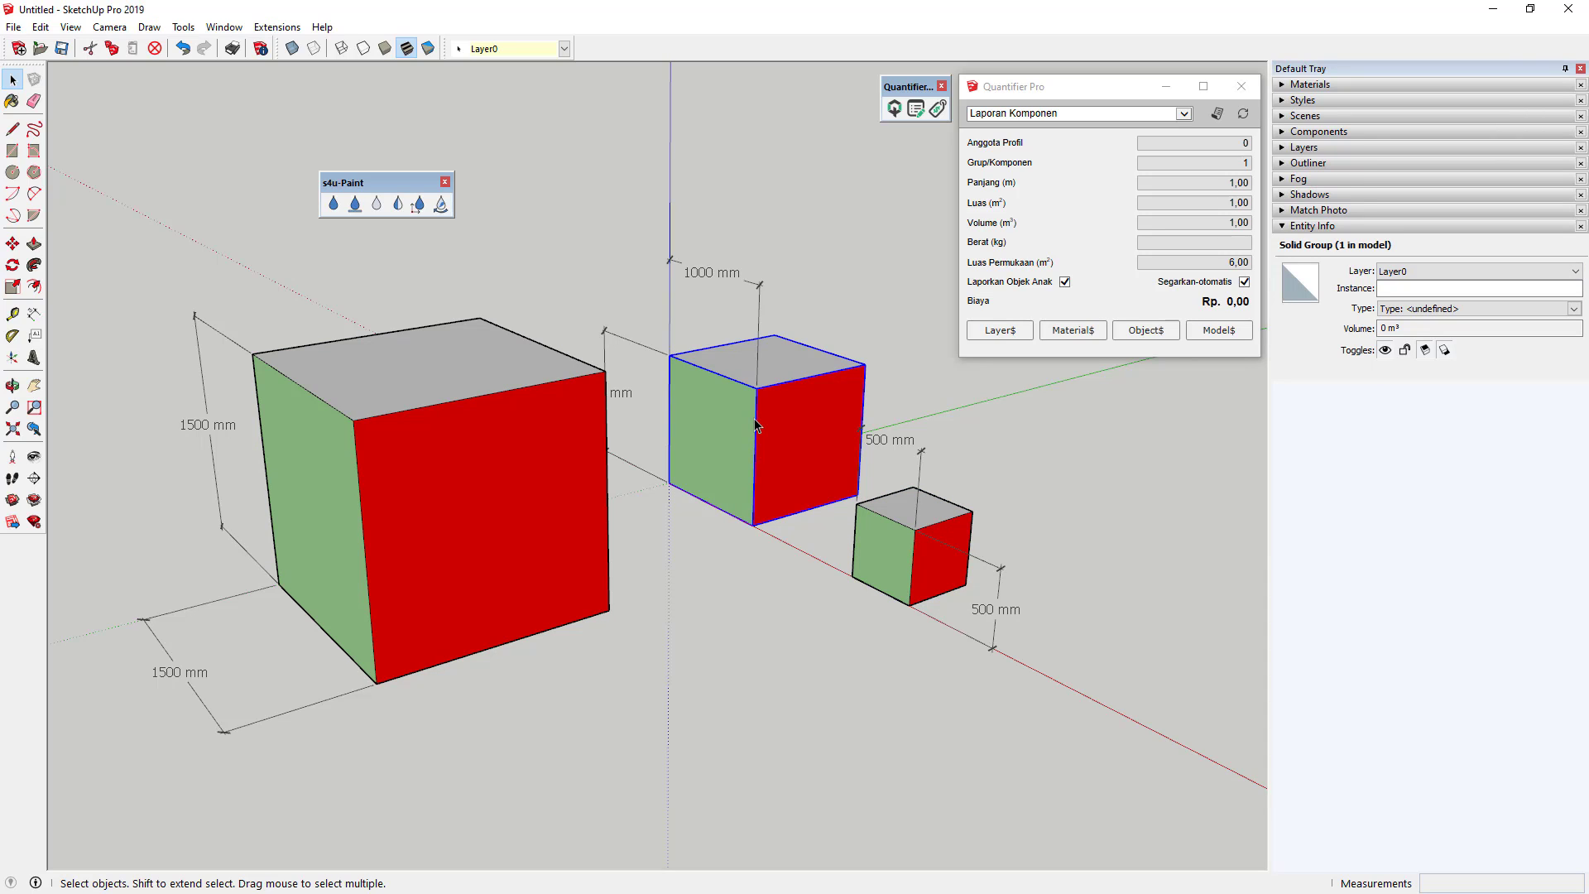
click(509, 498)
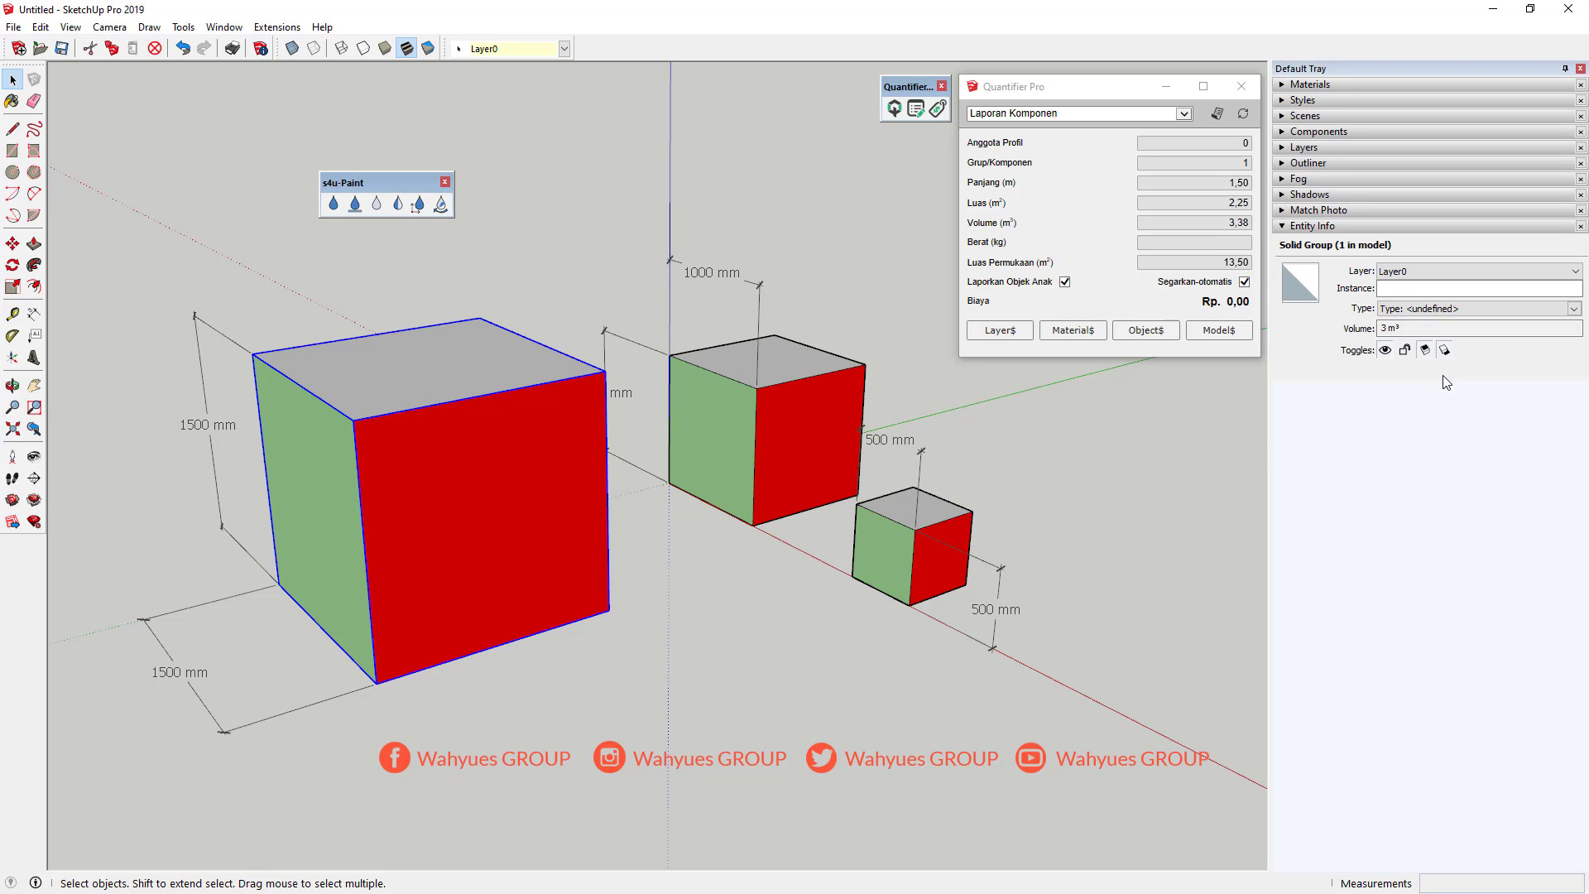
click(567, 172)
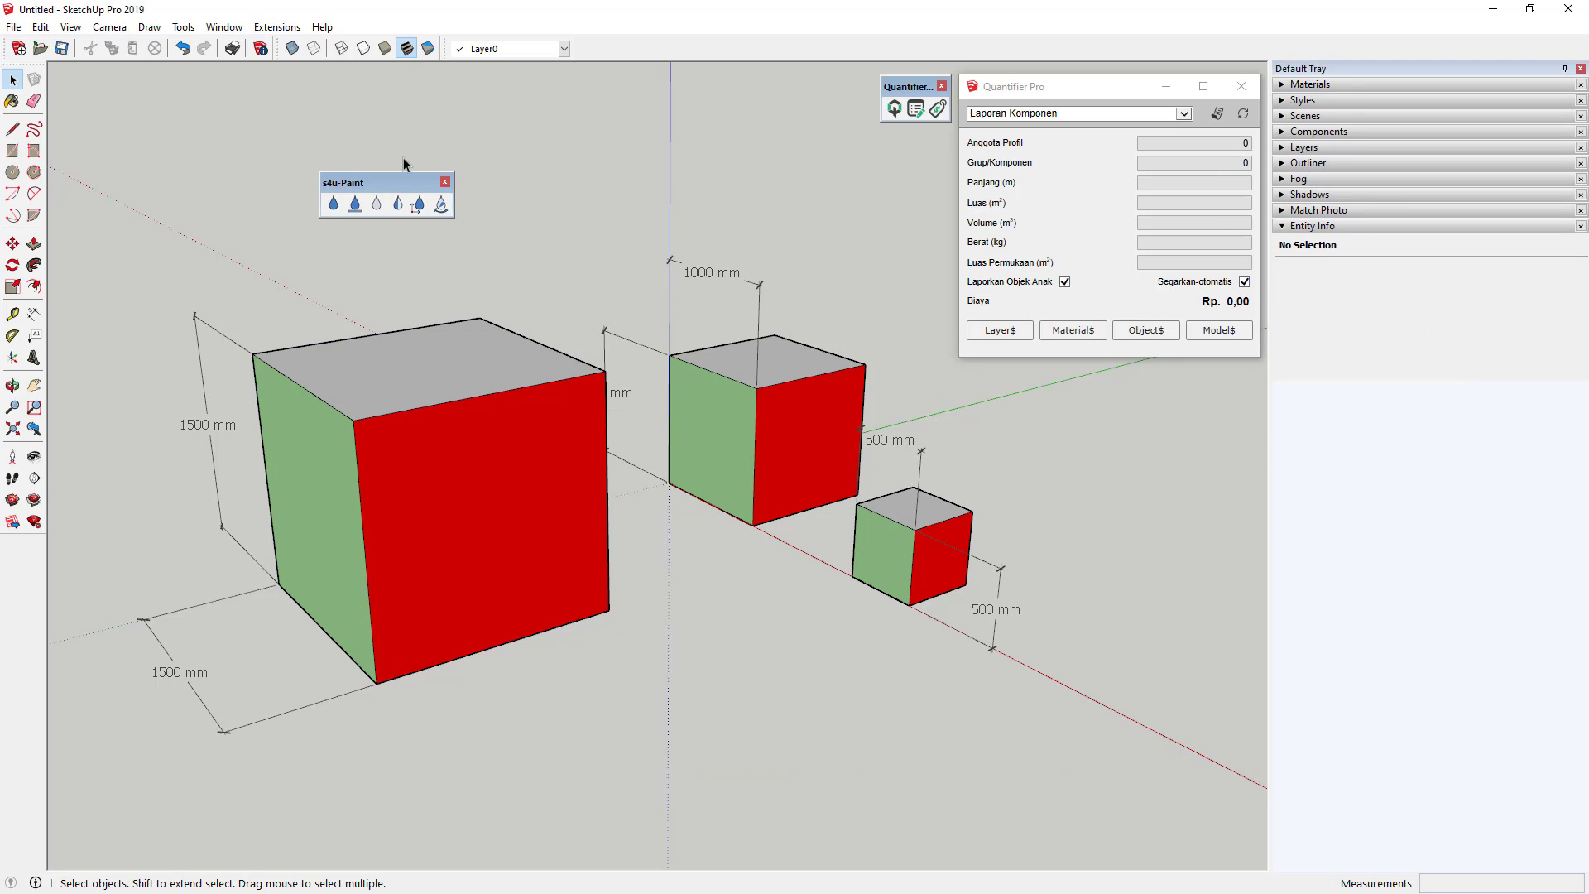
Set the model's length display precision to 0,00 mm and select the middle cube to check its volume.
click(208, 27)
click(253, 130)
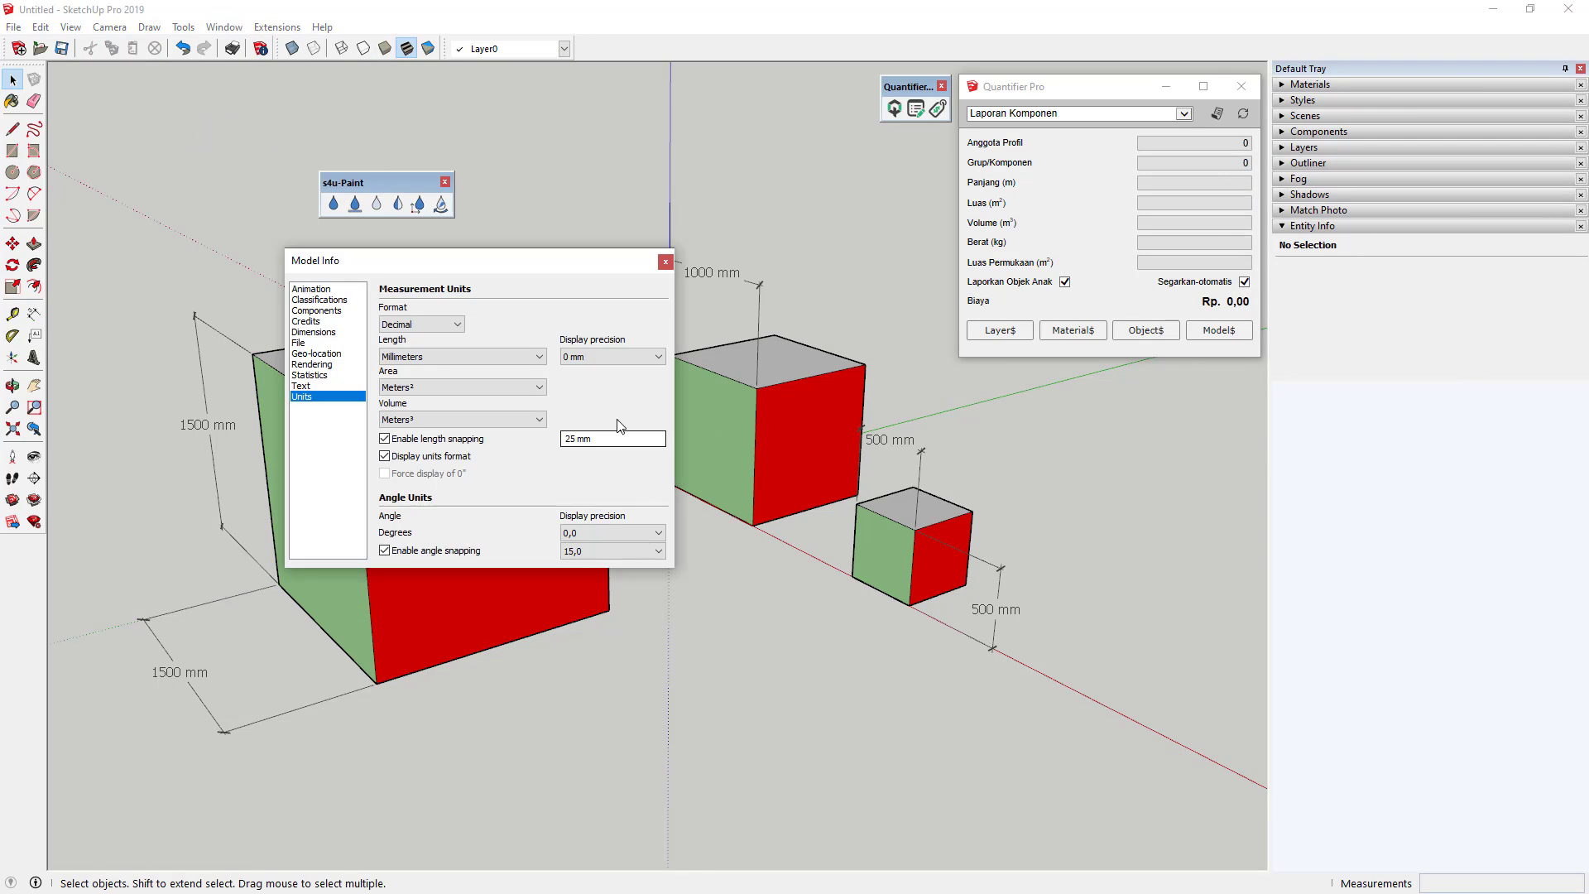
click(609, 357)
click(604, 393)
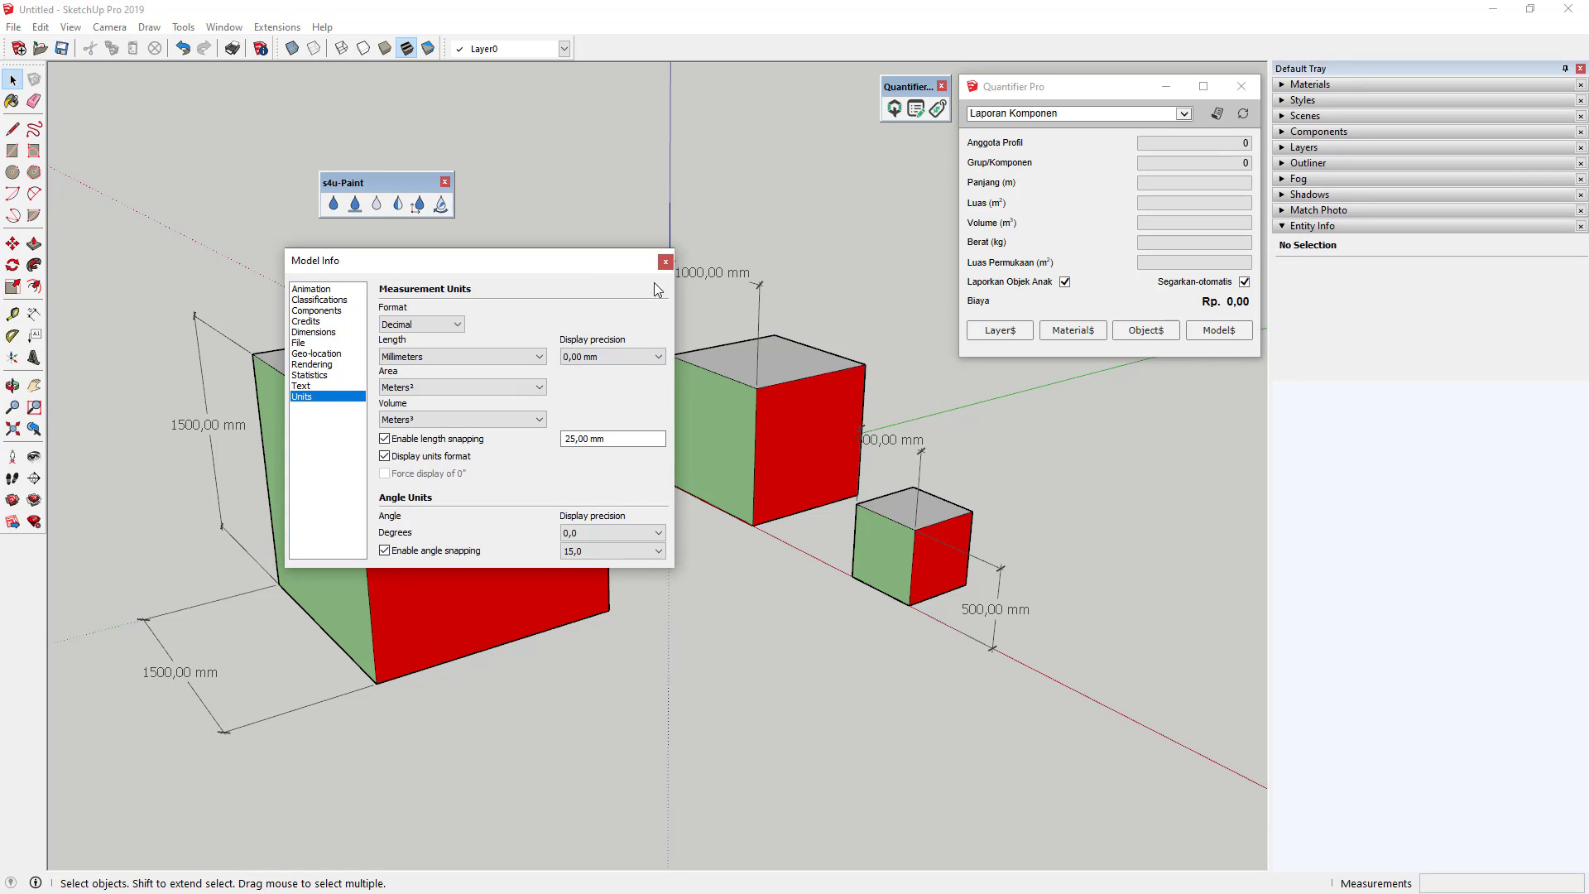
click(665, 262)
click(861, 445)
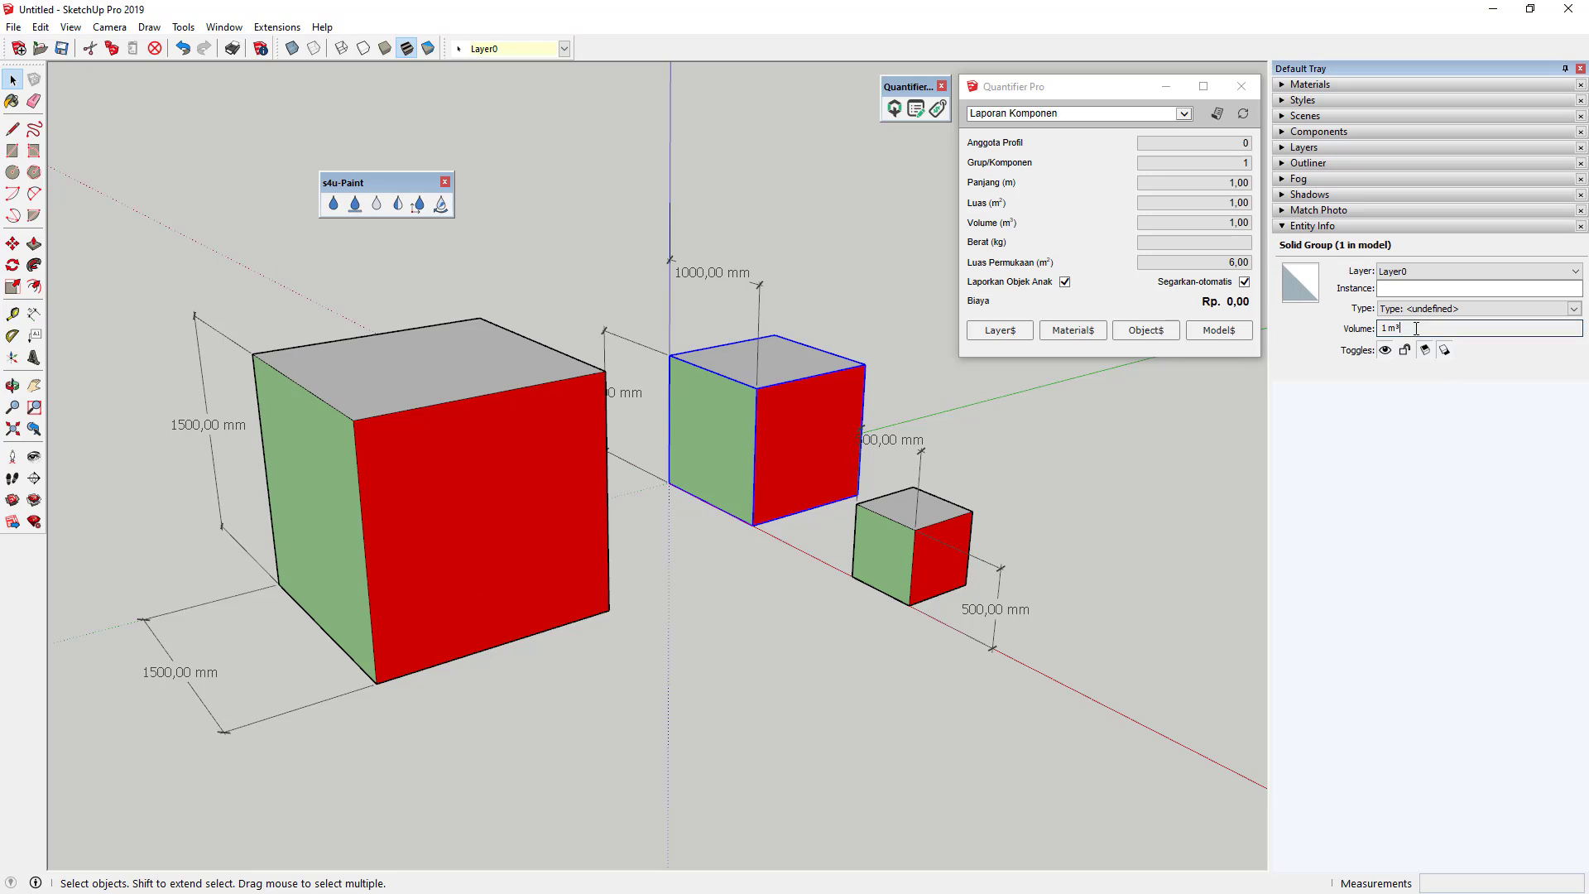
Examine the volume unit options in the model's unit settings, keeping Meters³.
click(347, 92)
click(224, 27)
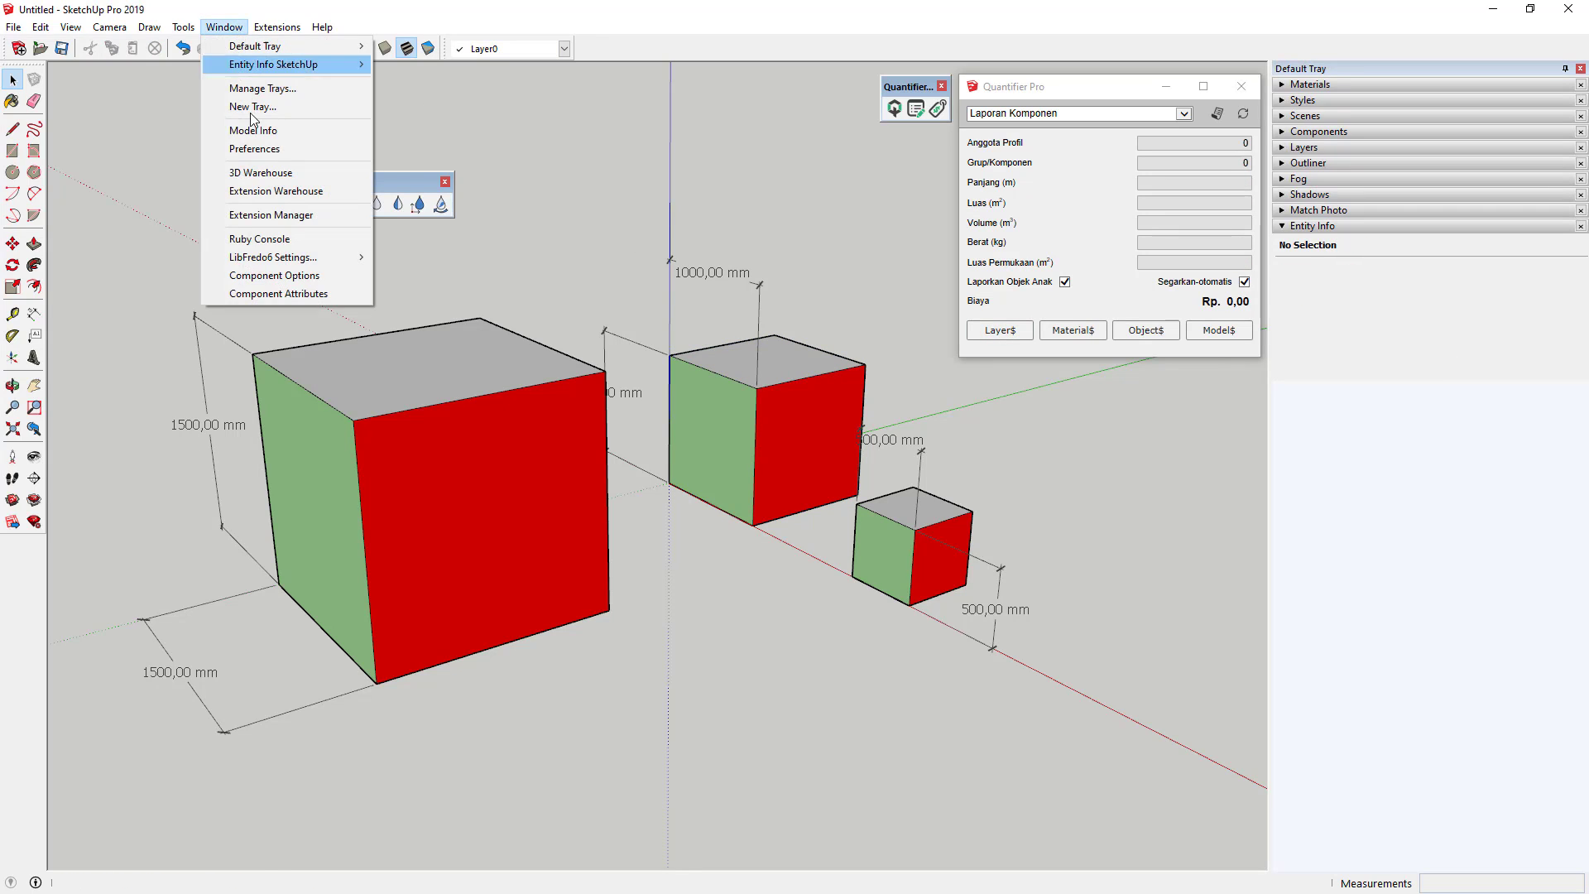
click(247, 60)
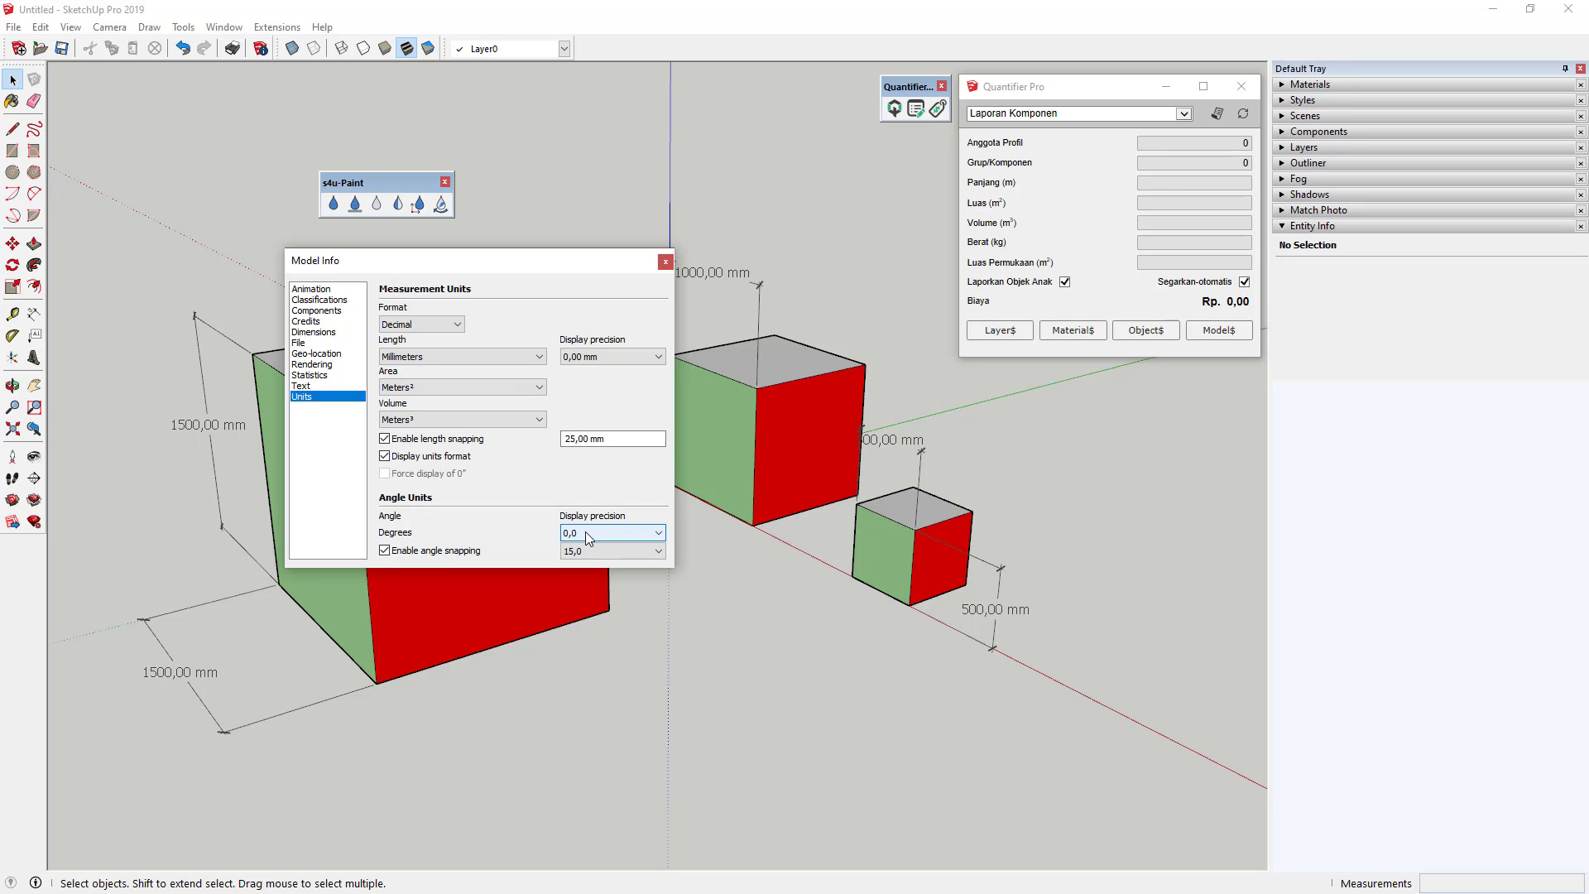
click(501, 421)
click(503, 420)
click(500, 420)
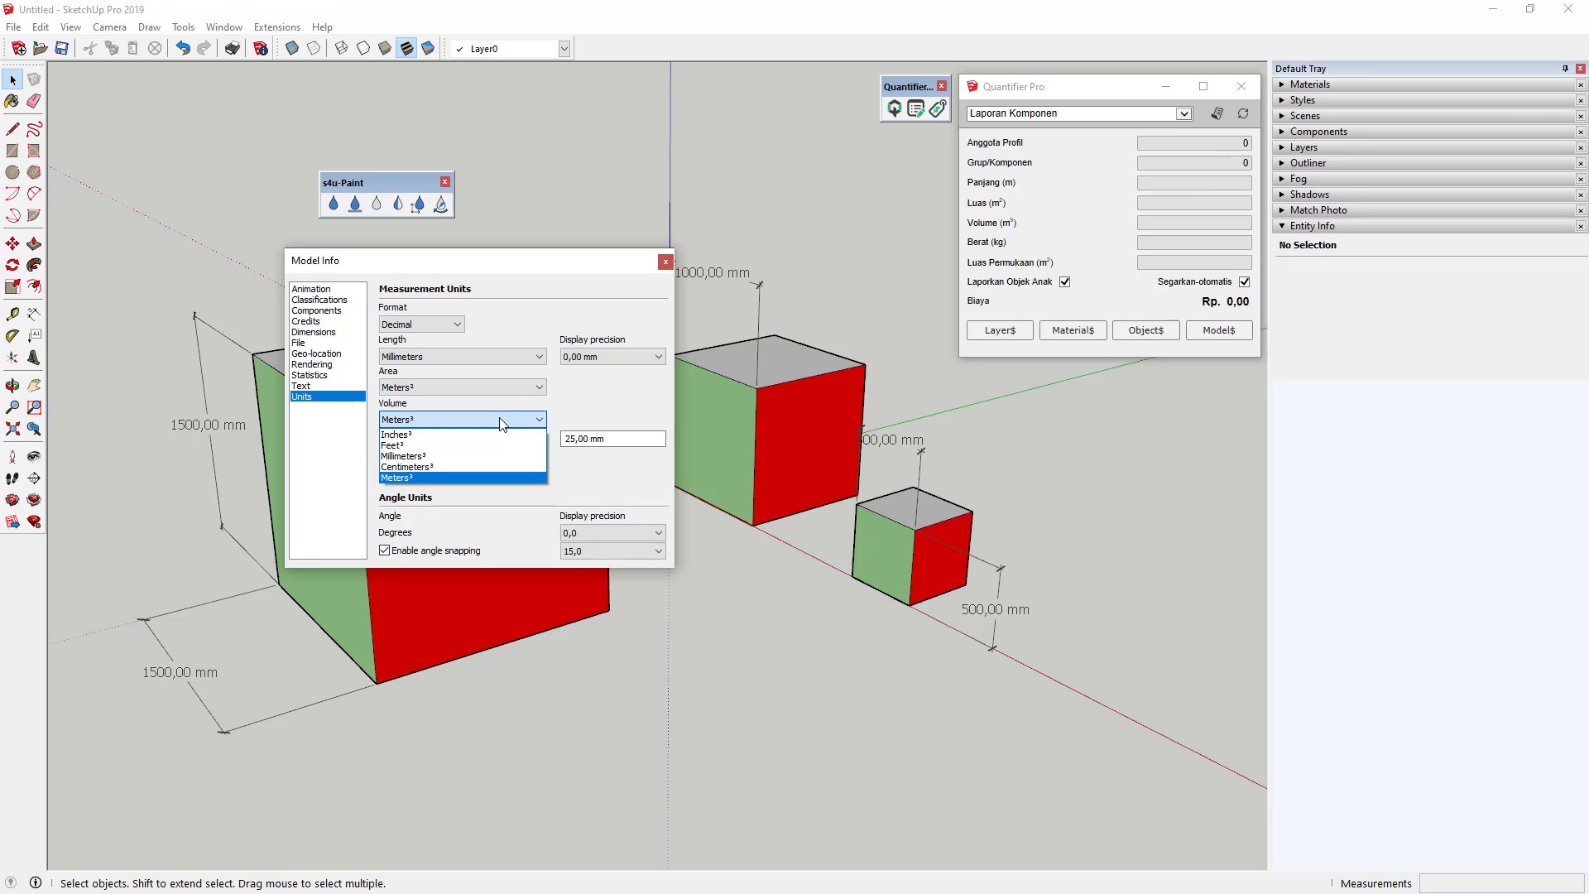
click(499, 420)
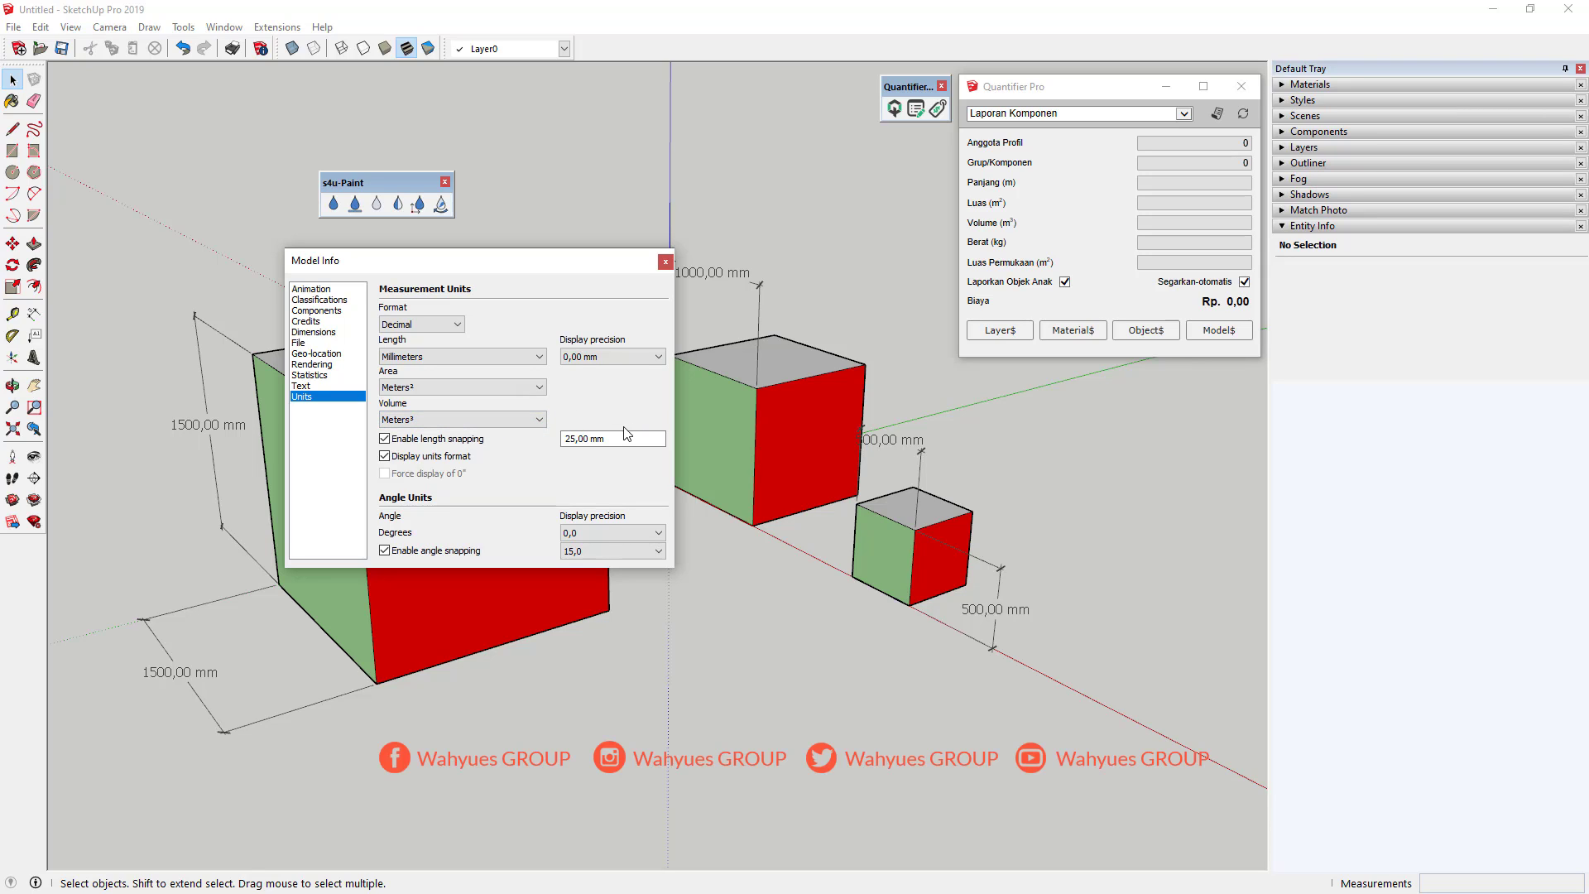
click(665, 261)
Select the middle cube and the large cube in turn to compare their Entity Info and Quantifier Pro volumes.
click(796, 440)
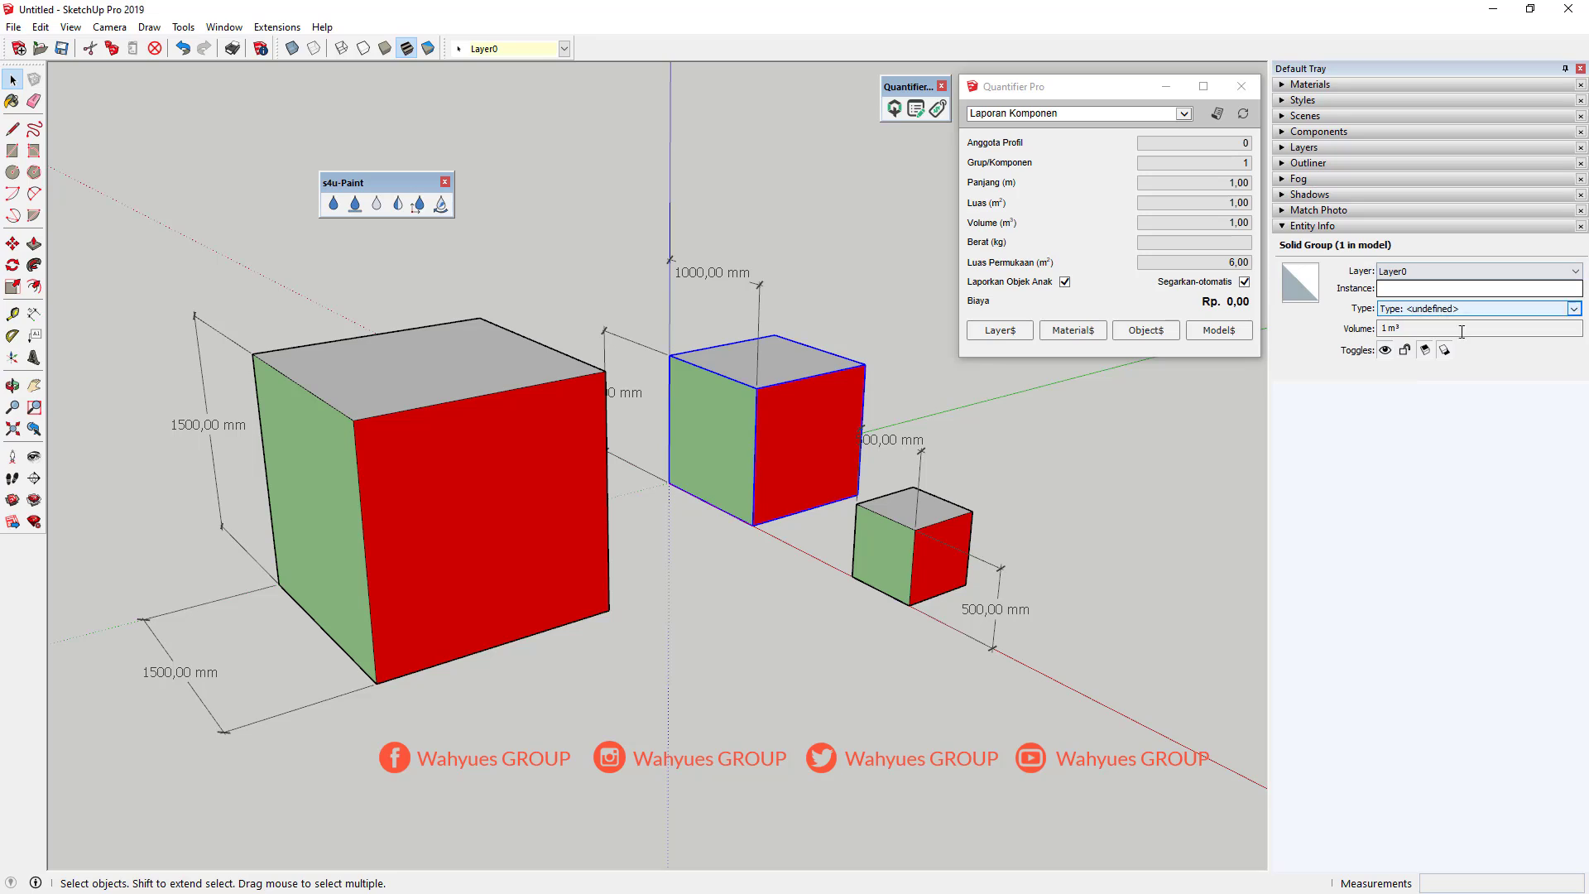
click(1462, 330)
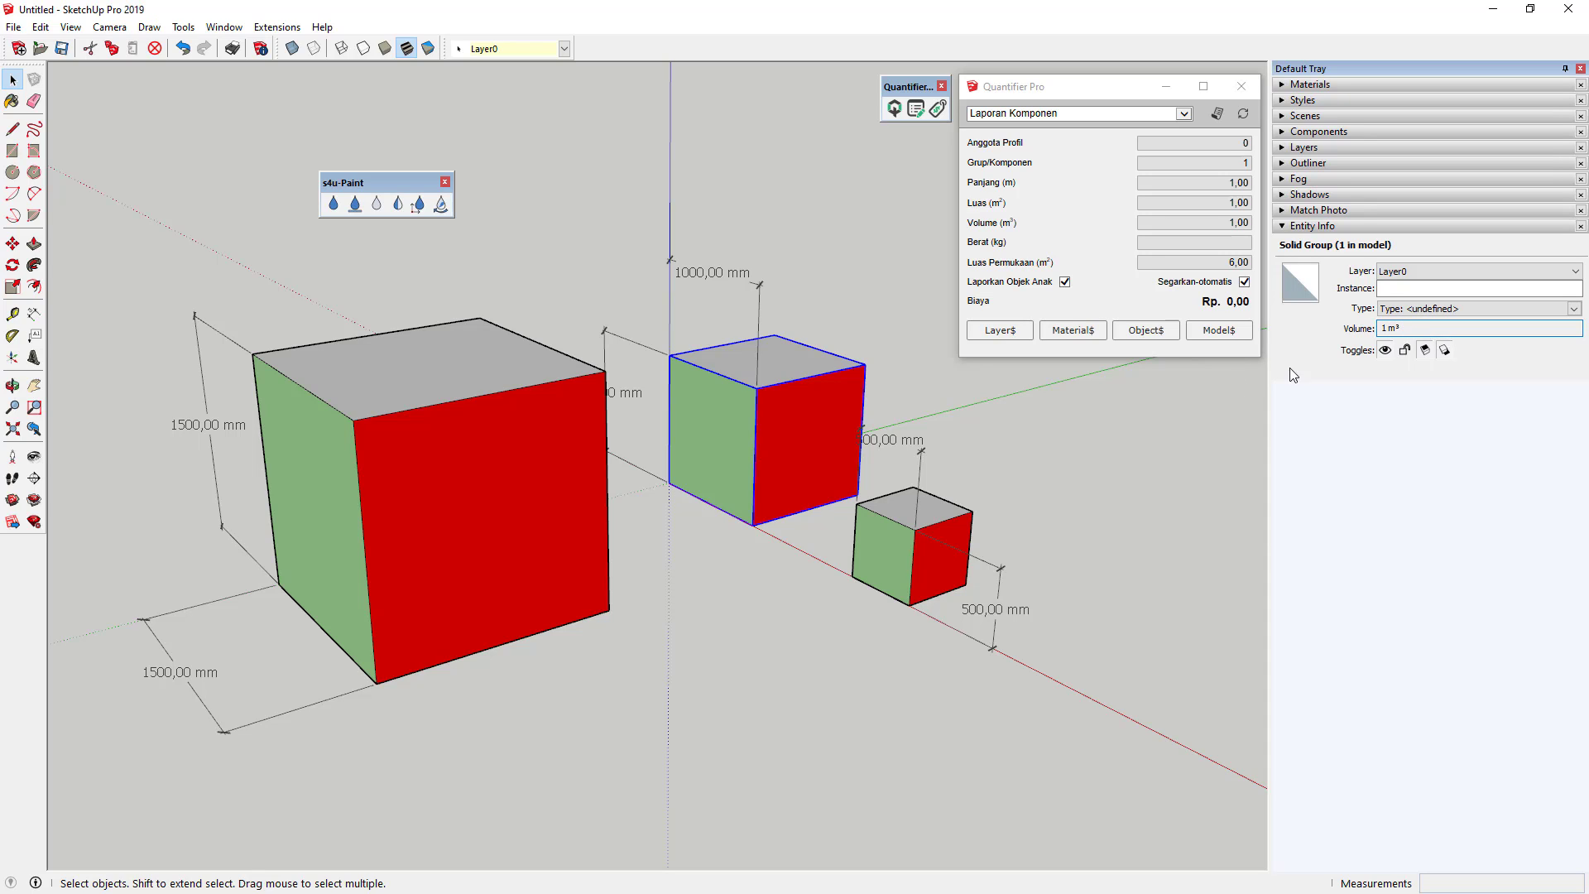
click(478, 453)
Set the angle display precision to 0,00 in the model's unit settings.
click(225, 27)
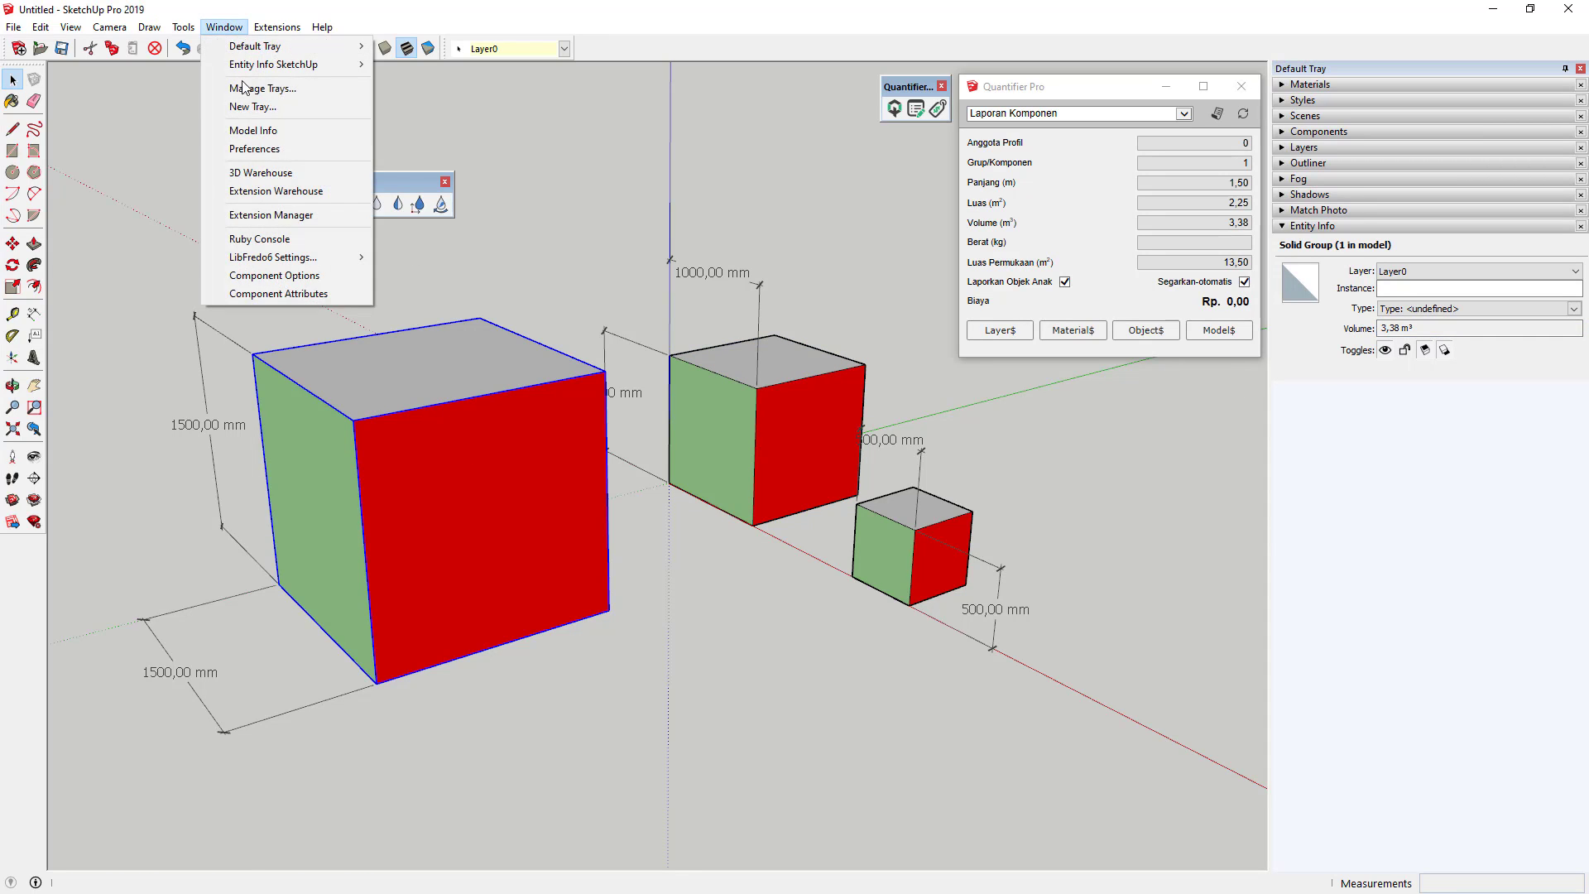
click(249, 130)
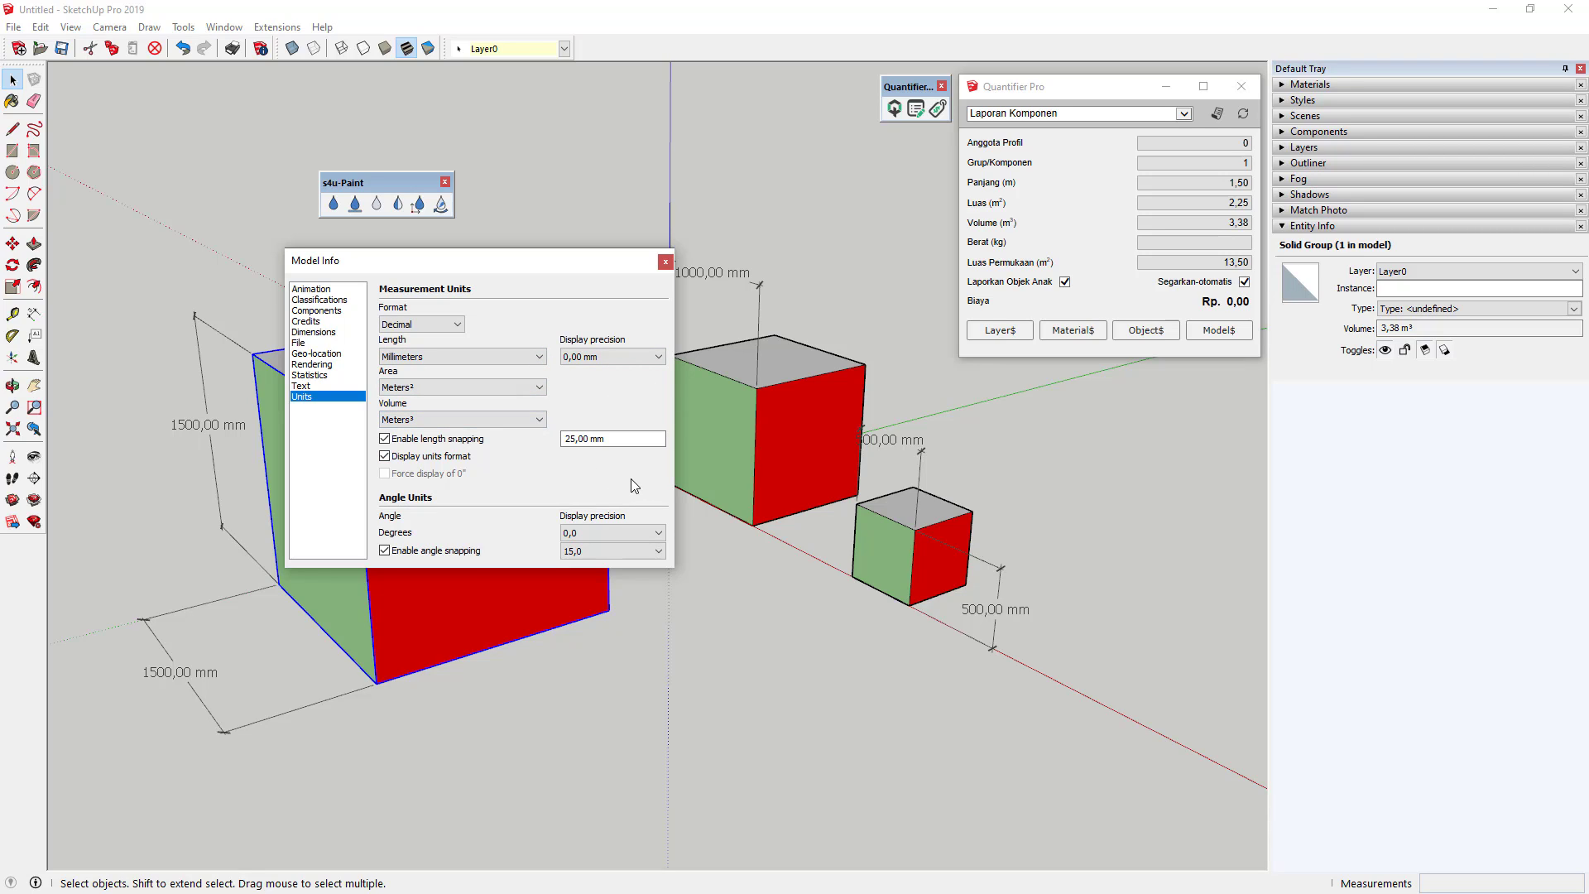
click(613, 535)
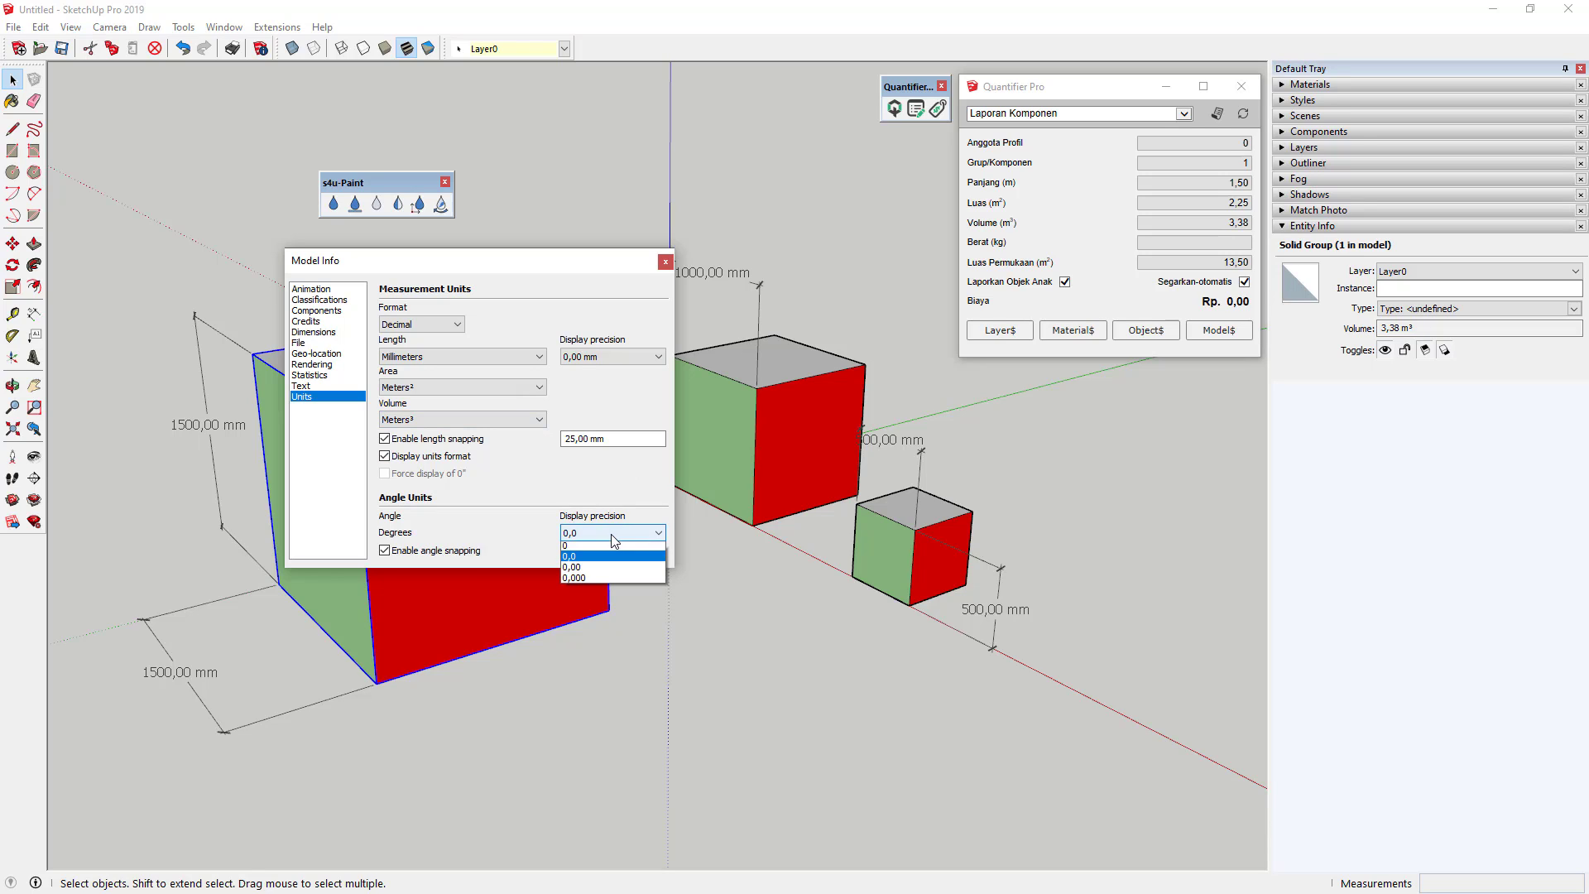
click(617, 566)
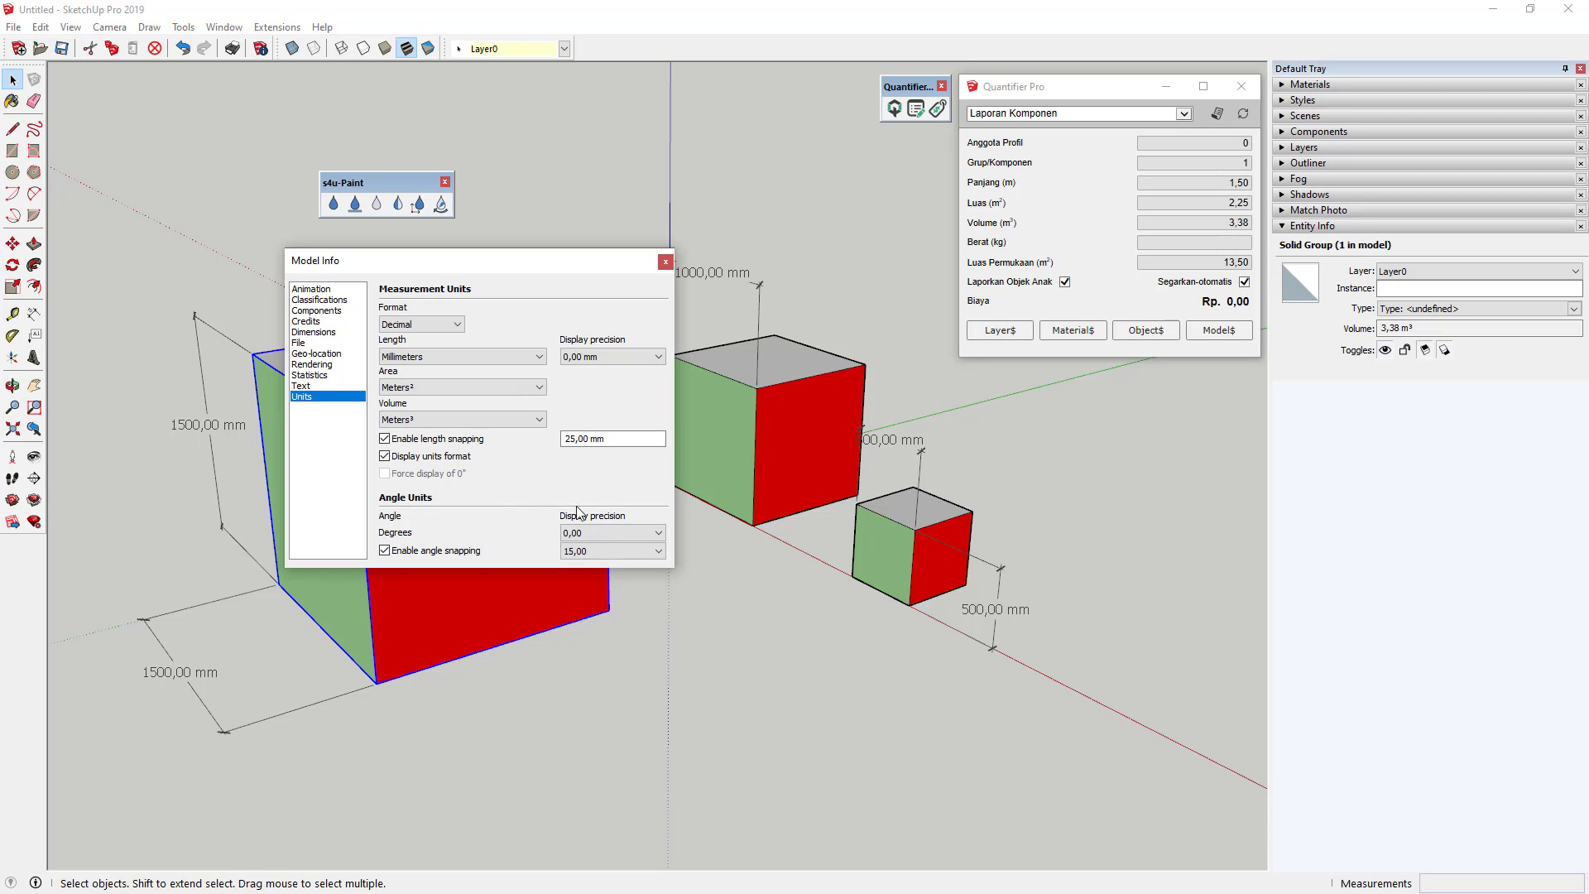
click(665, 261)
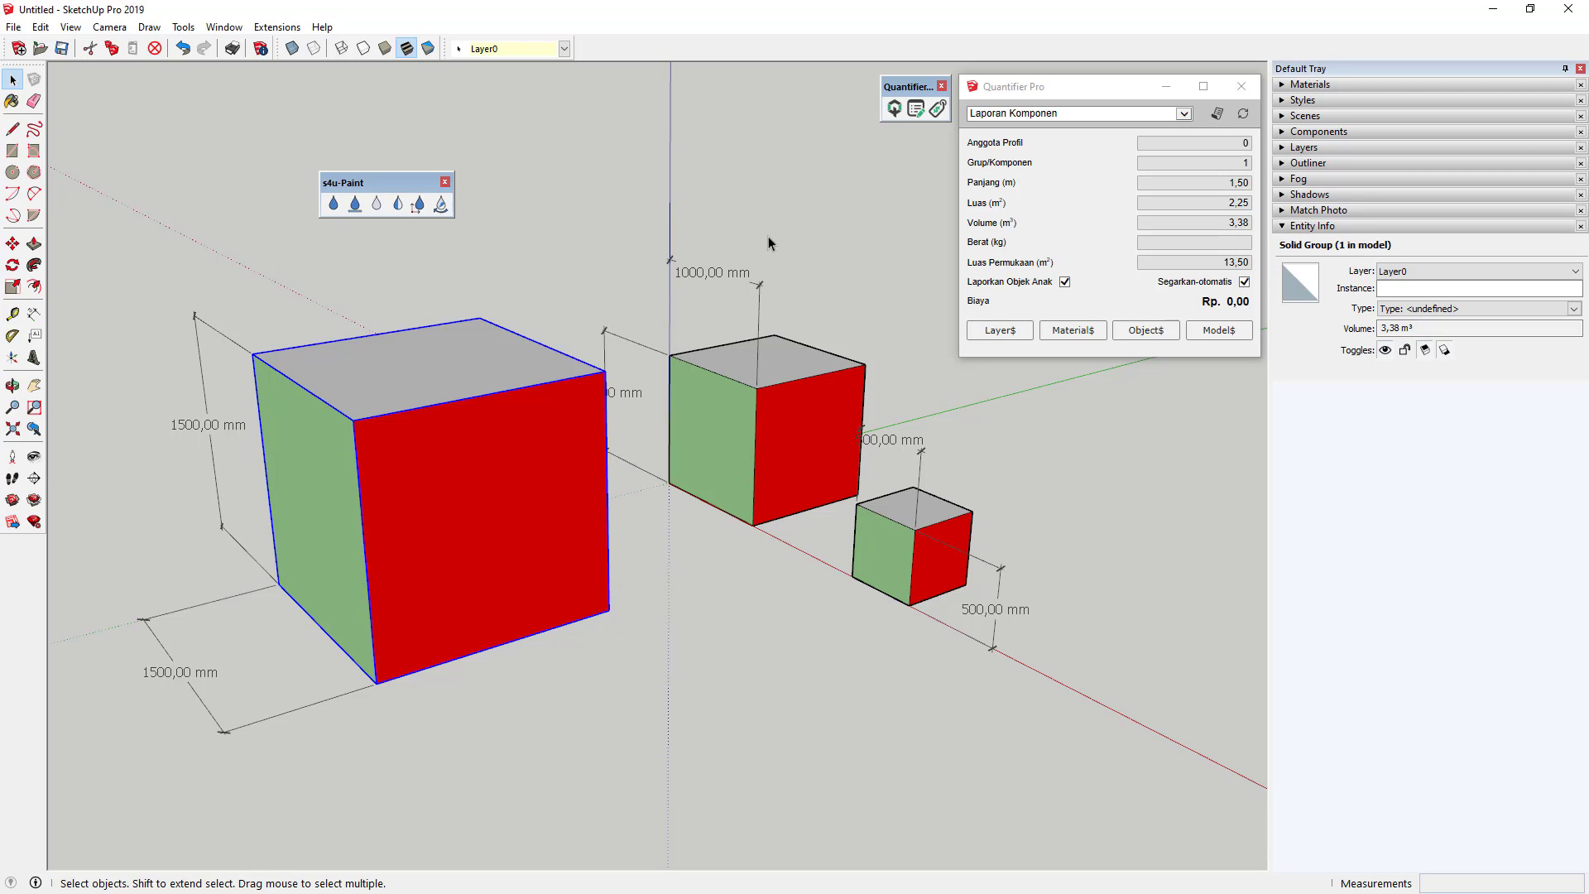
Select the middle, small and large cubes individually to recheck their reported volumes.
click(769, 239)
click(781, 400)
click(902, 542)
click(778, 470)
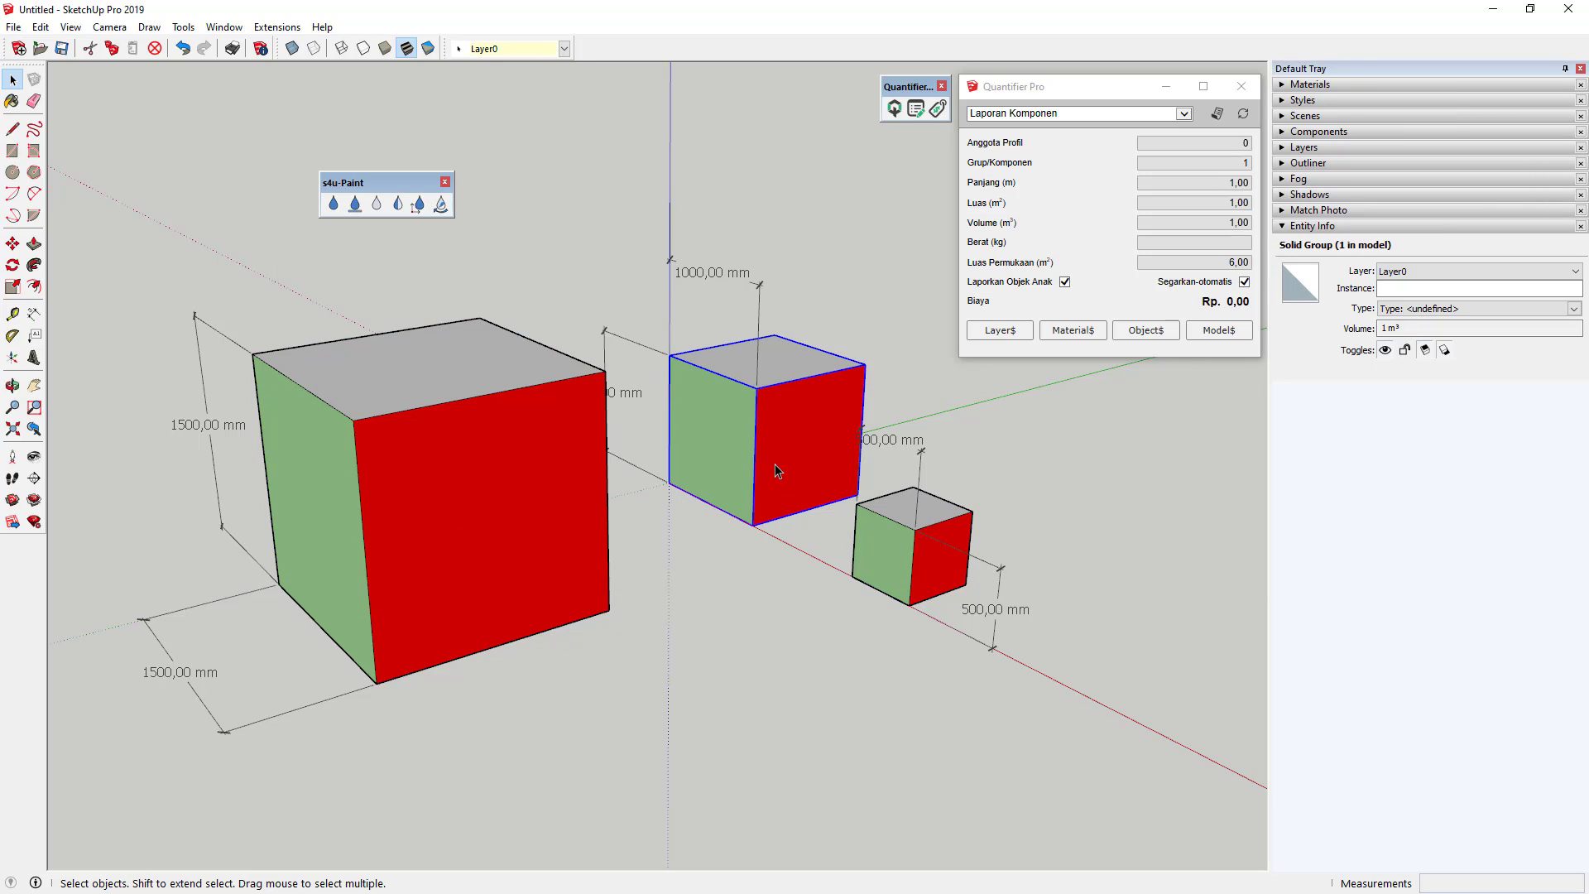
click(904, 553)
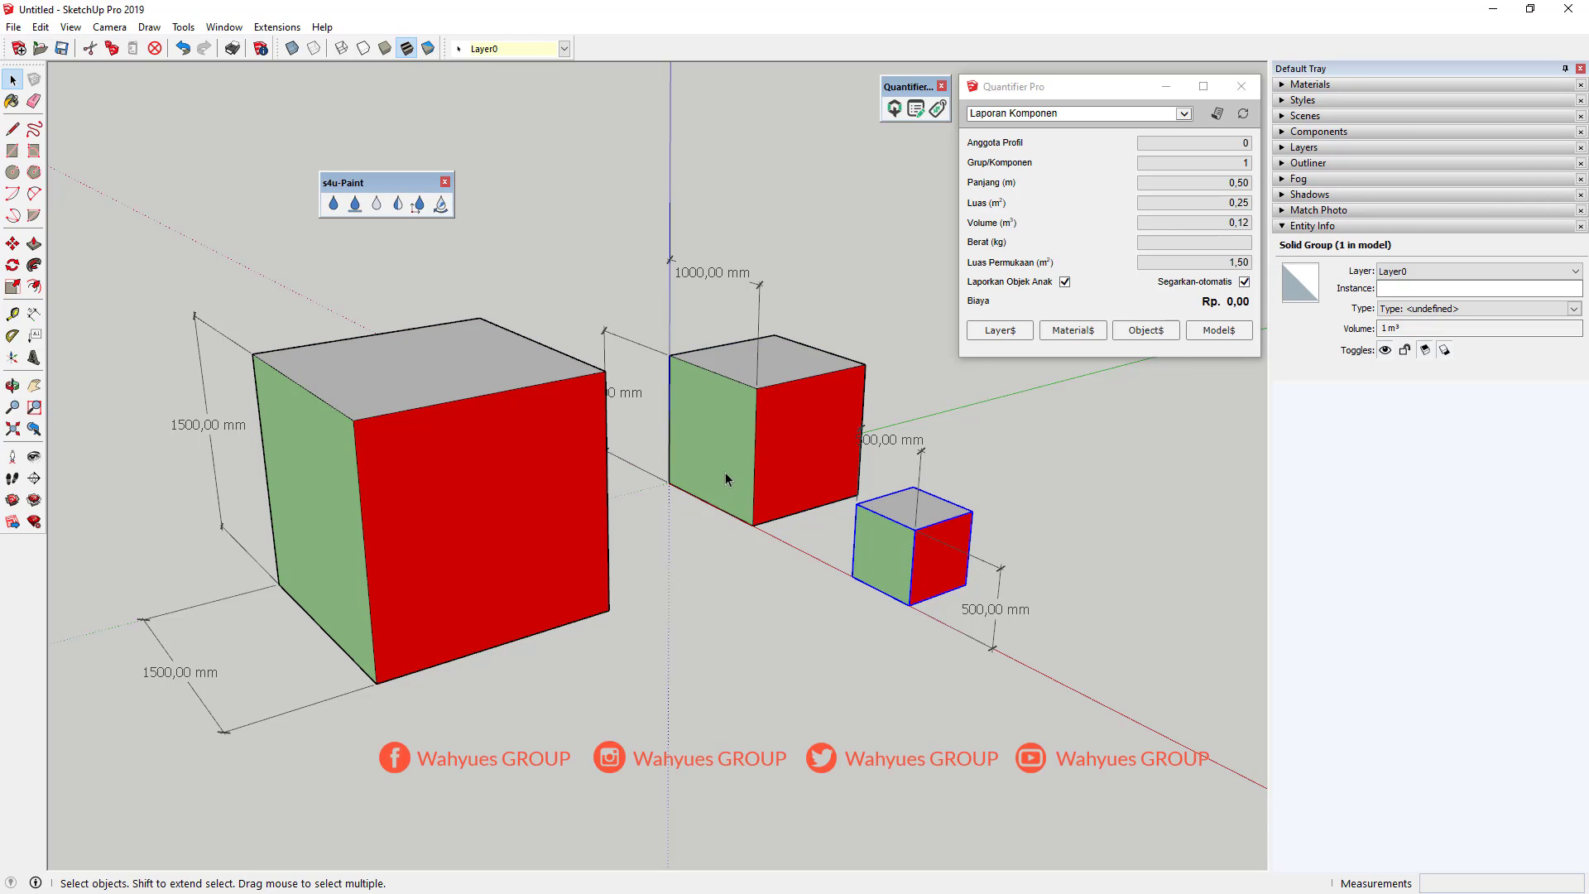
click(725, 474)
click(561, 499)
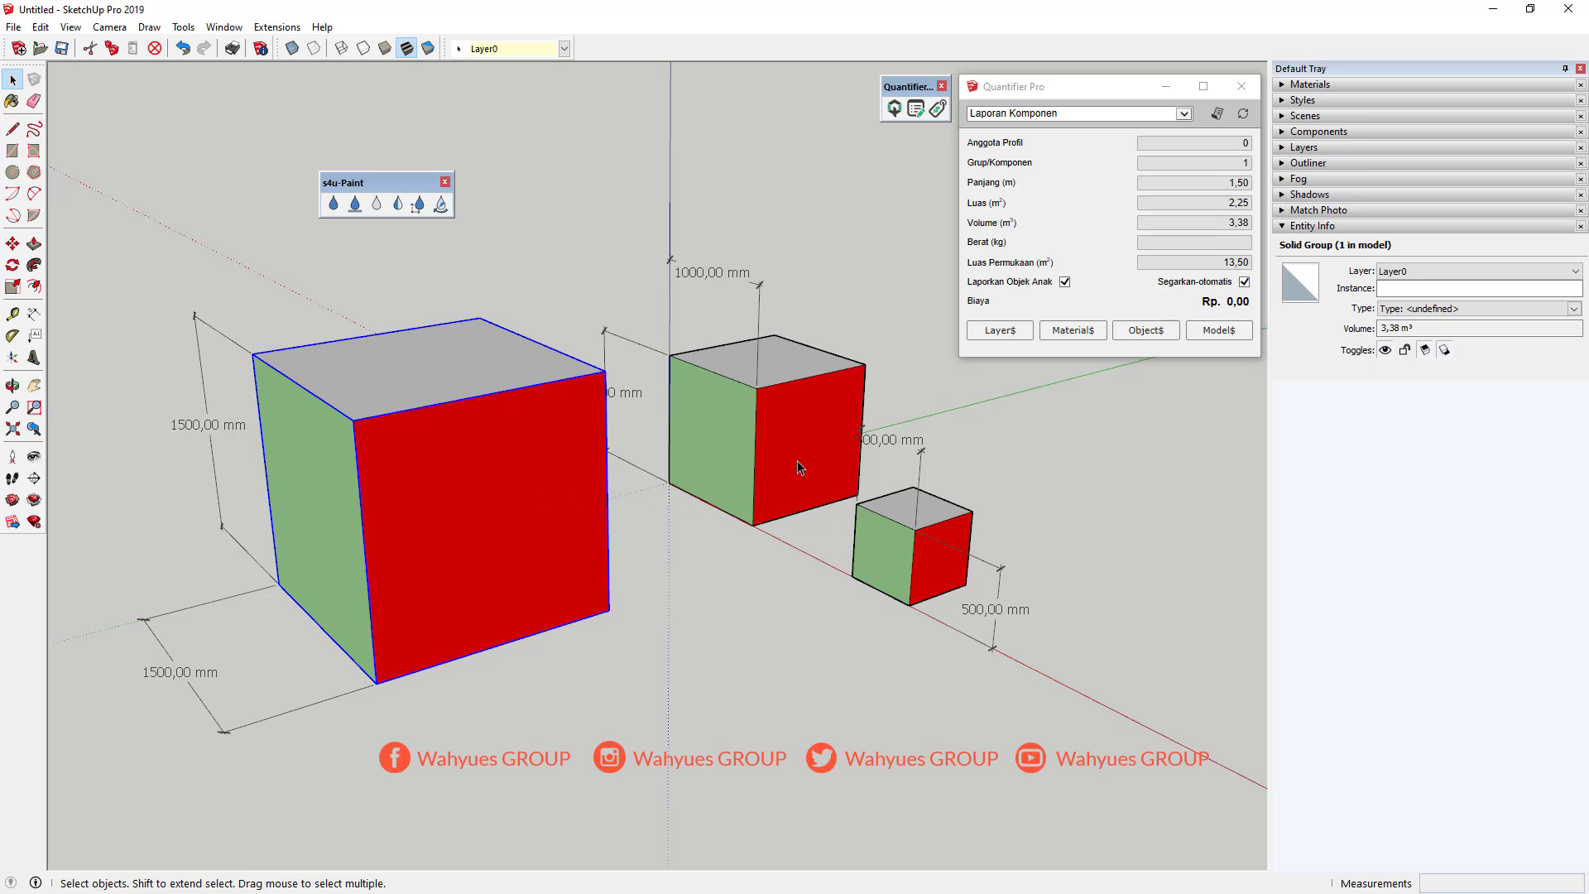
Select the middle, large and small cubes together to read their combined quantities in Quantifier Pro.
mouse_move(728, 472)
middle_down()
mouse_move(727, 454)
mouse_move(680, 493)
mouse_move(642, 479)
mouse_move(720, 459)
middle_up()
click(727, 453)
scroll(642, 480, up, 2)
scroll(849, 430, down, 3)
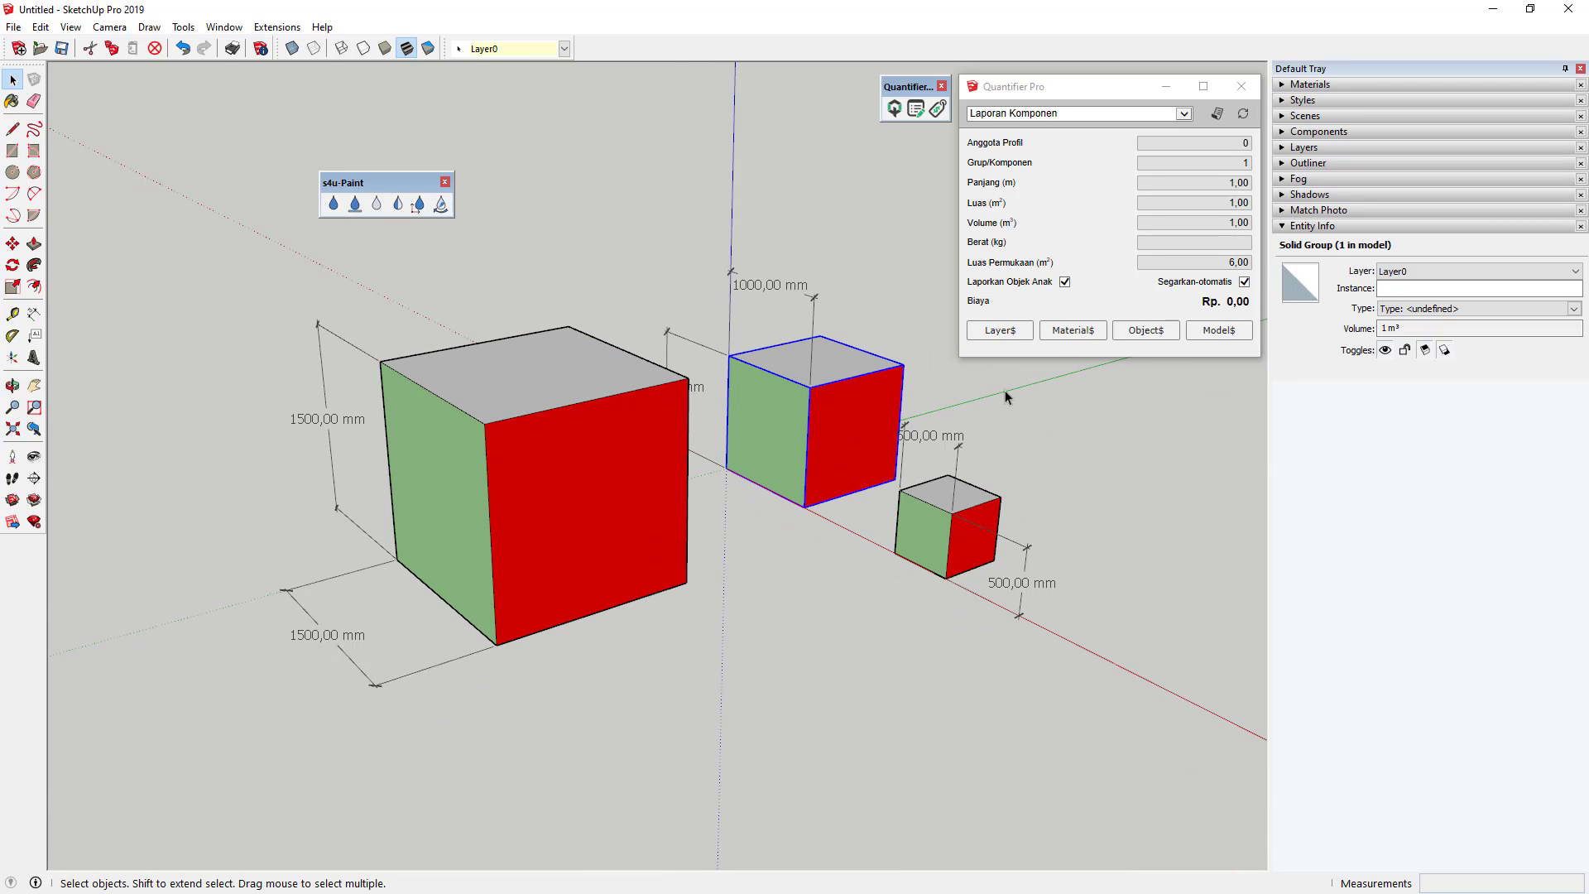
middle_drag(827, 422, 1030, 348)
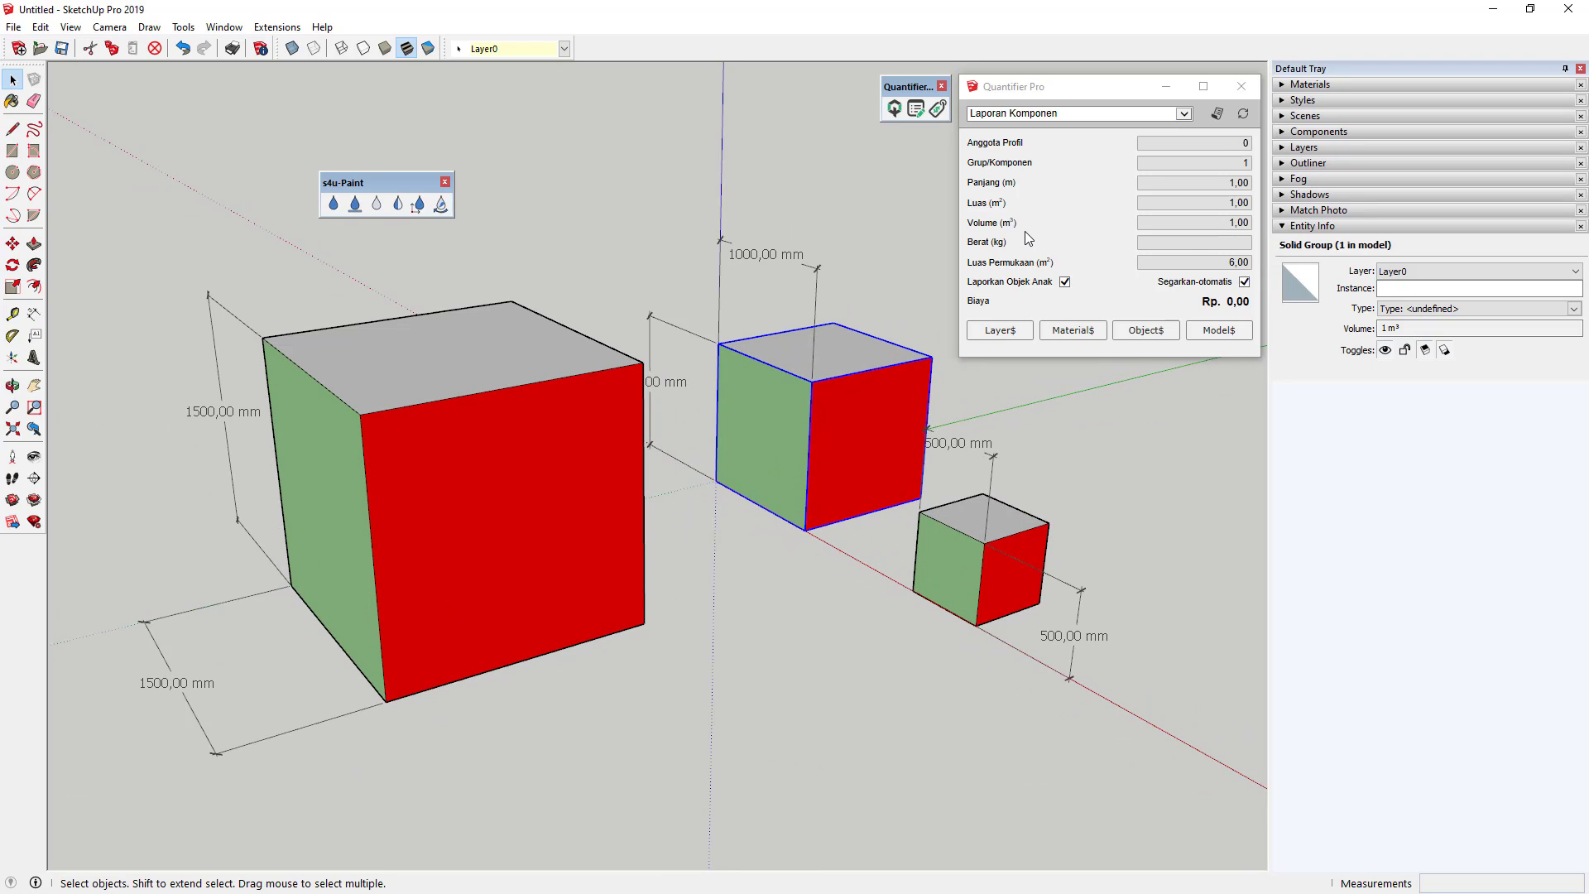
shift+click(579, 501)
shift+click(950, 578)
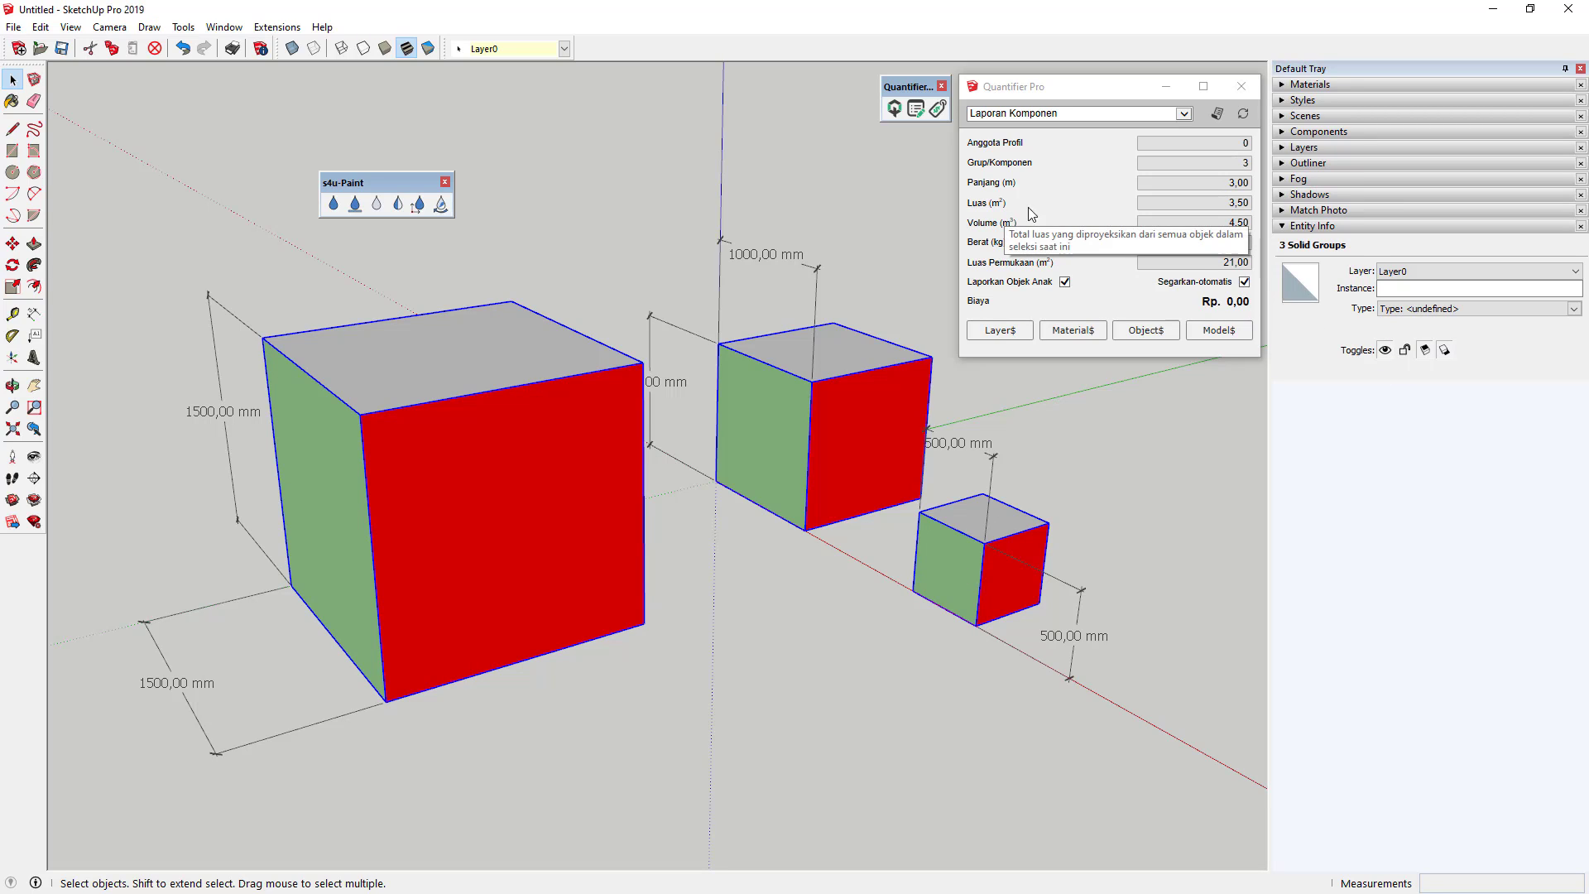
Replace Entity Info with the Outliner and rename the smallest cube's group as Kecil.
click(1295, 227)
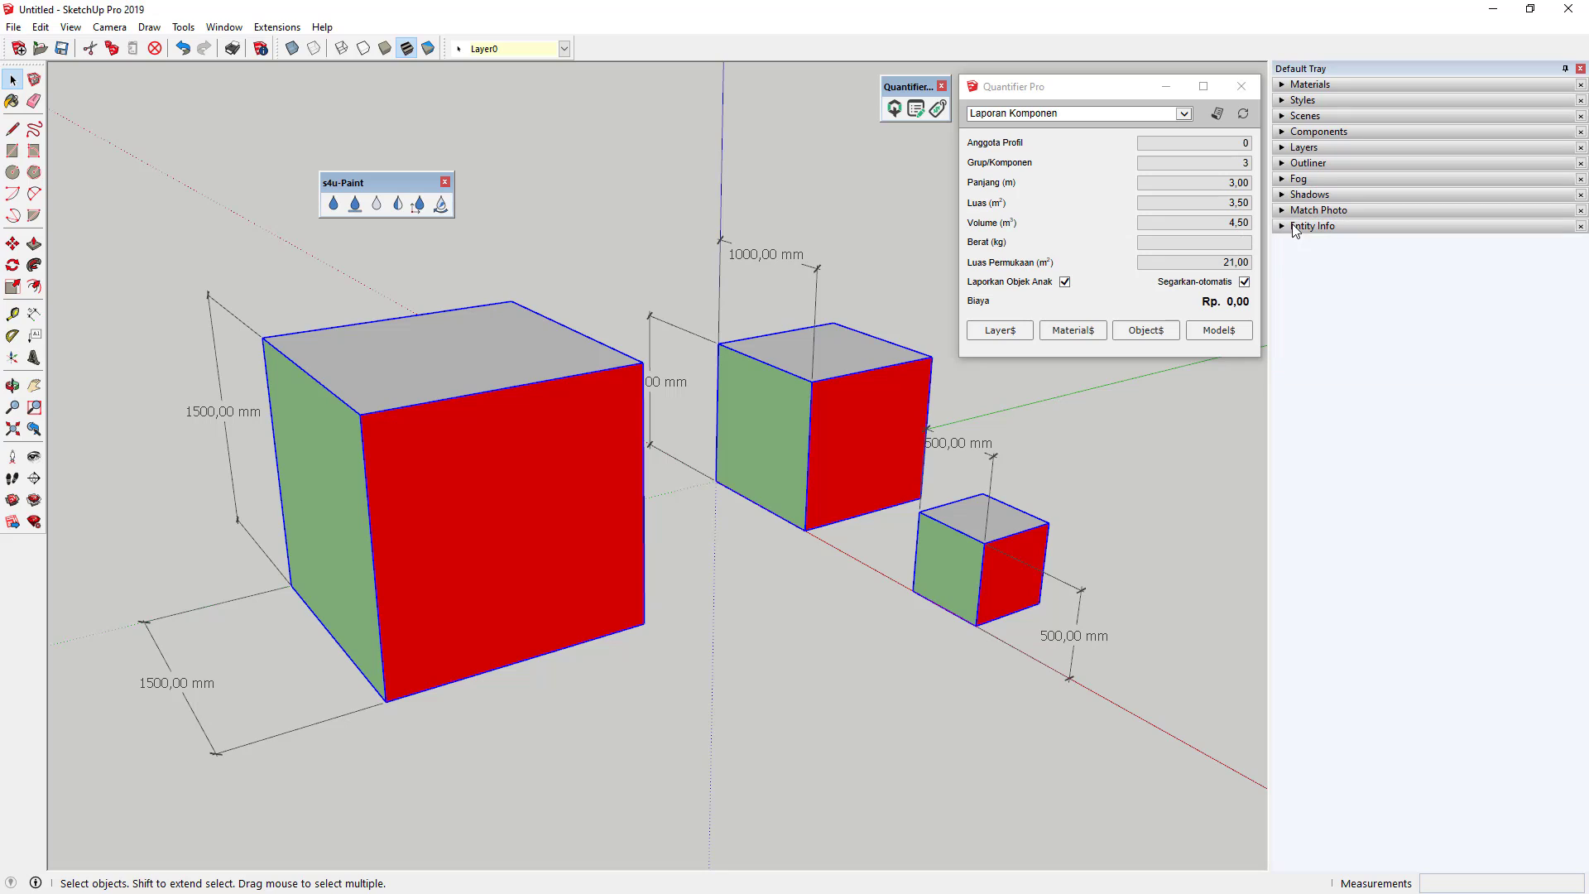
click(1293, 164)
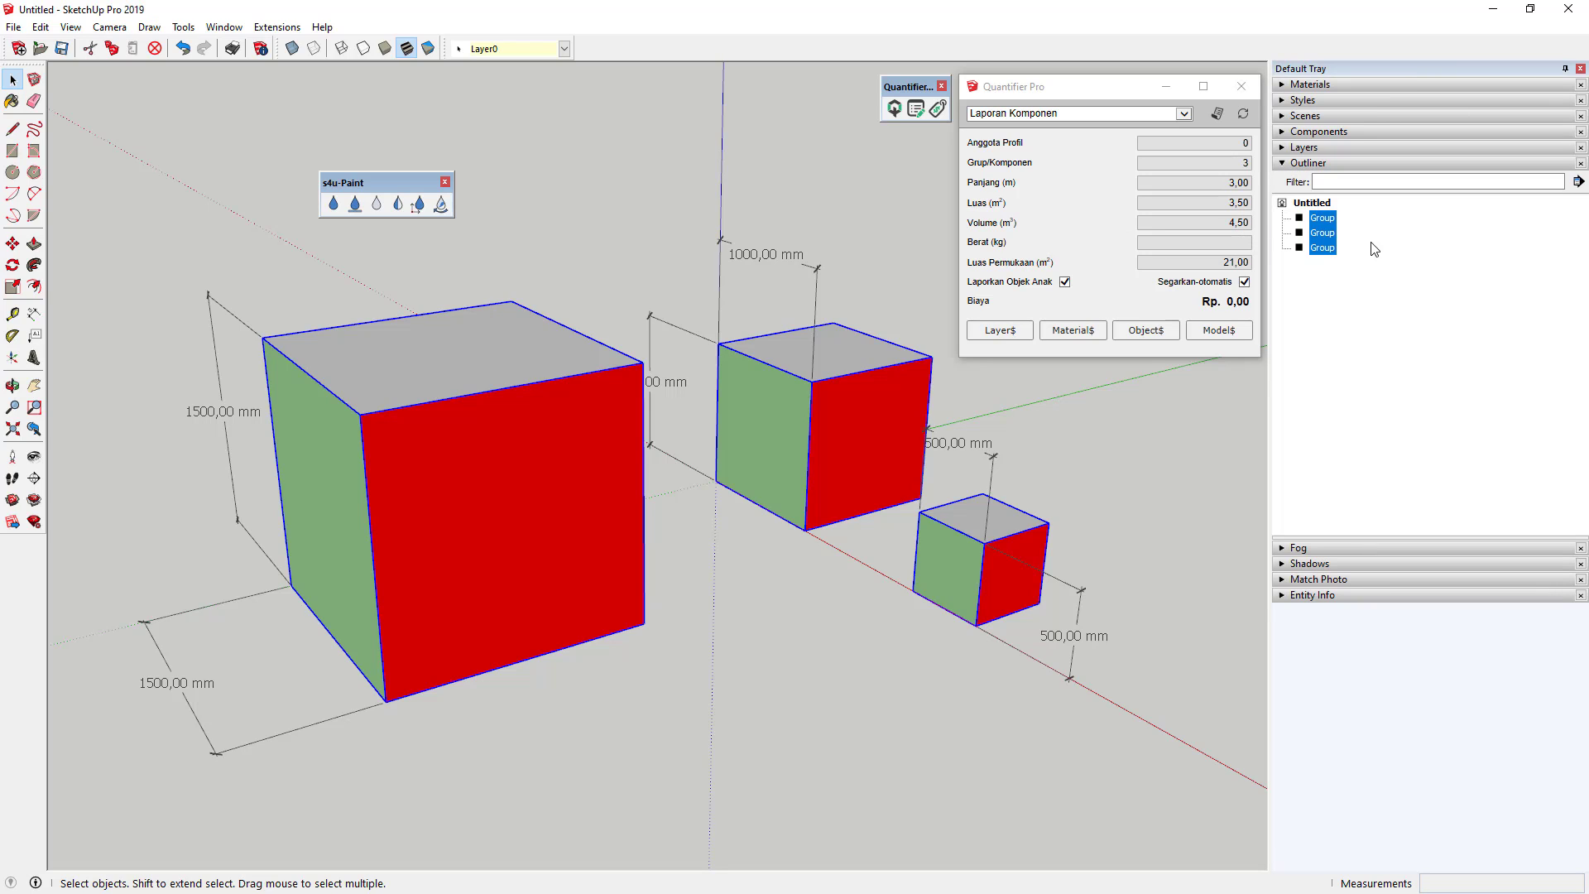
click(939, 544)
right_click(1324, 234)
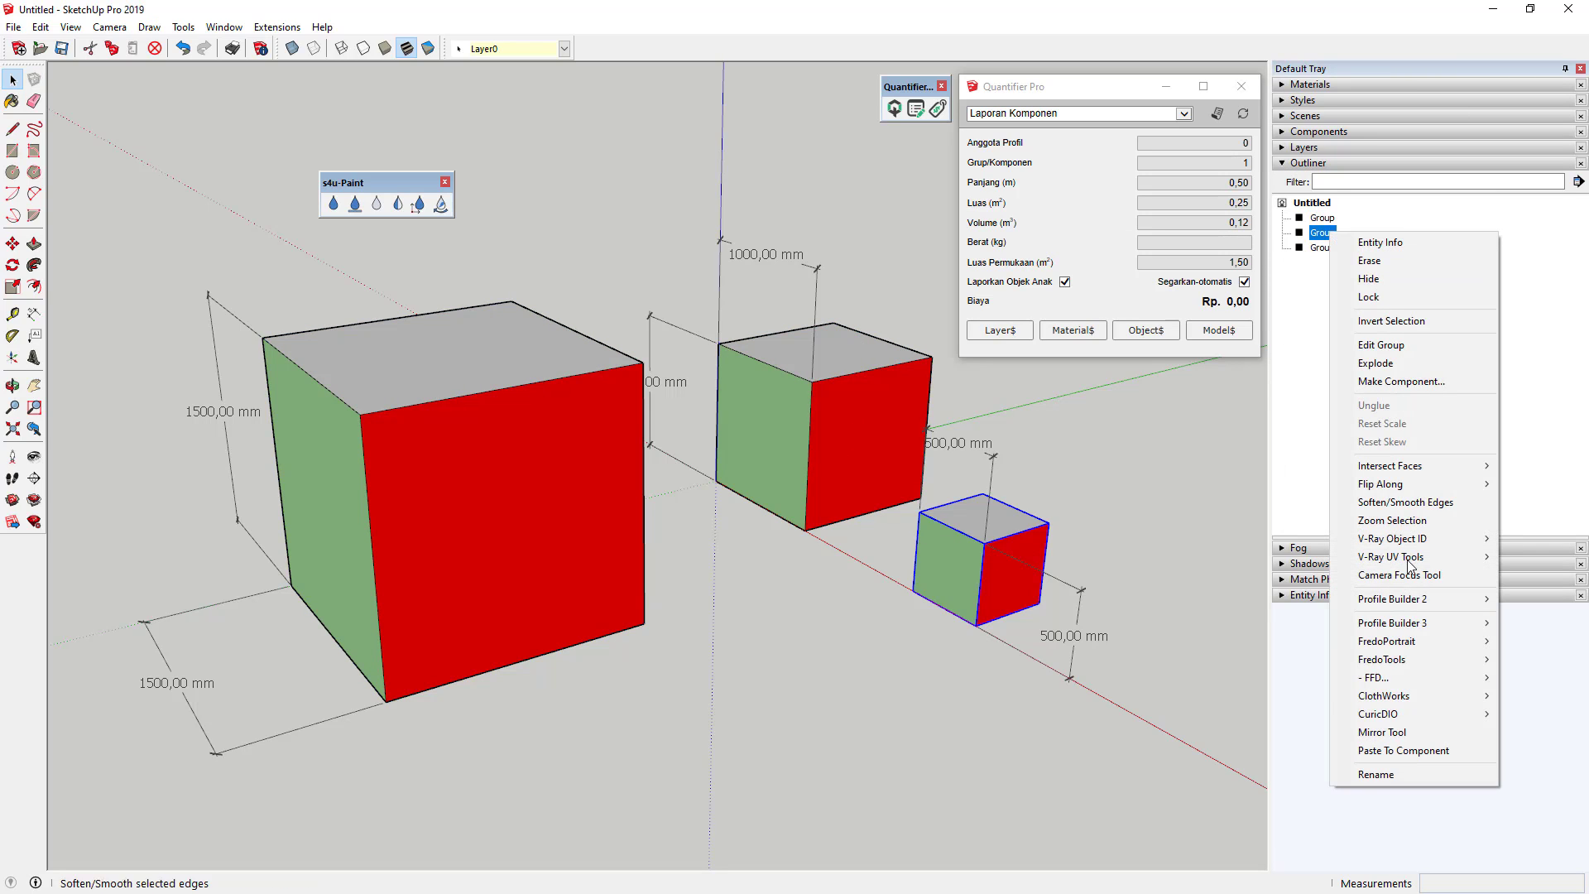
click(1376, 774)
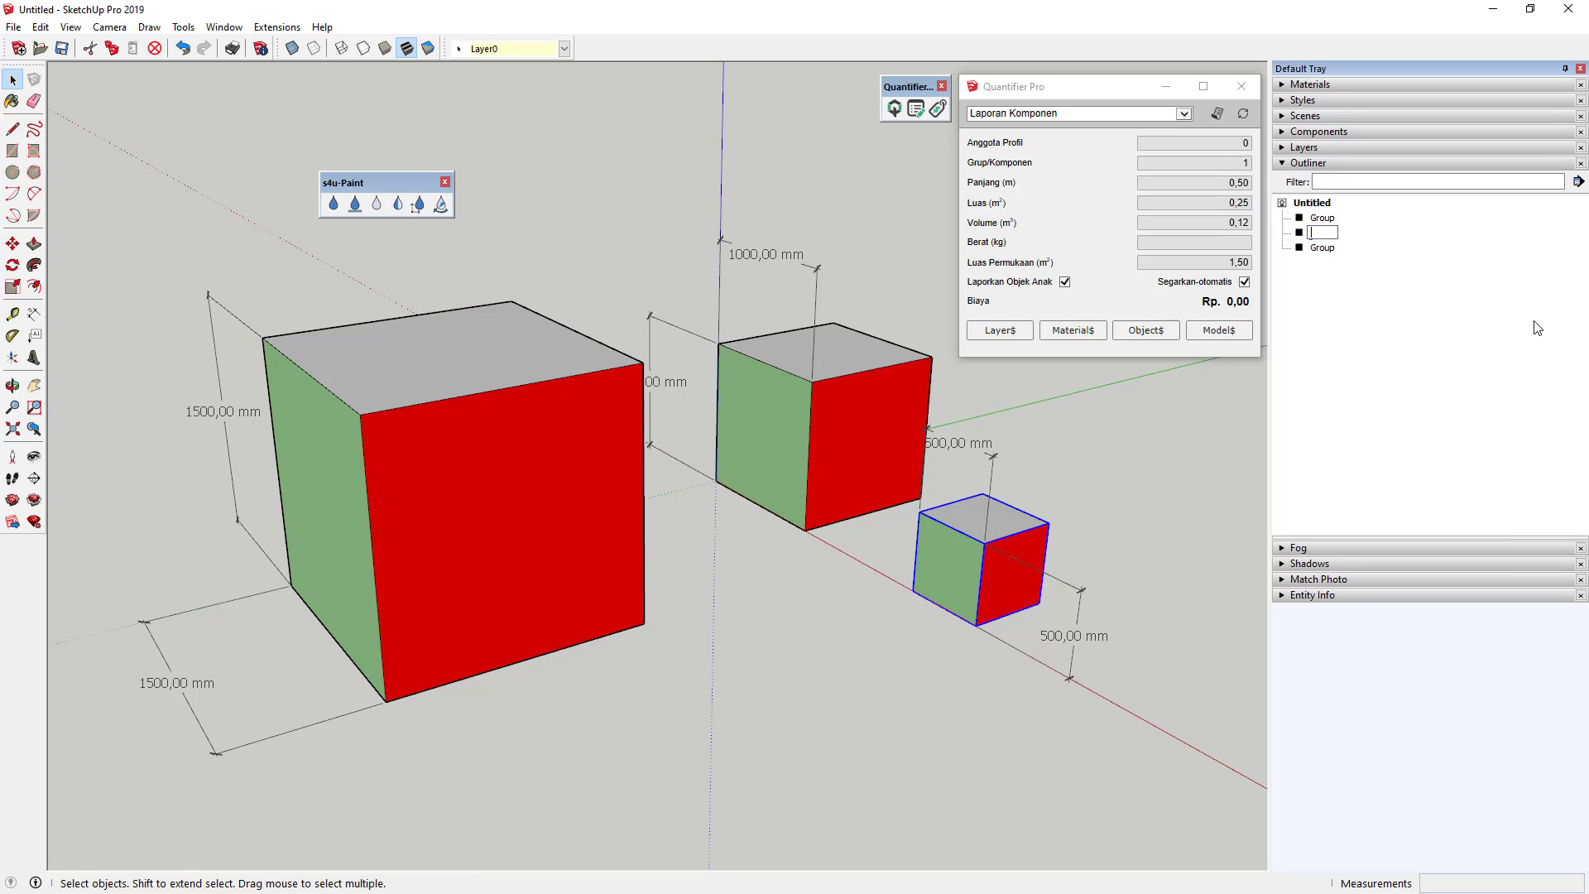
text(Kecil)
key(Return)
Rename the middle cube's group as Sedang in the Outliner.
click(851, 456)
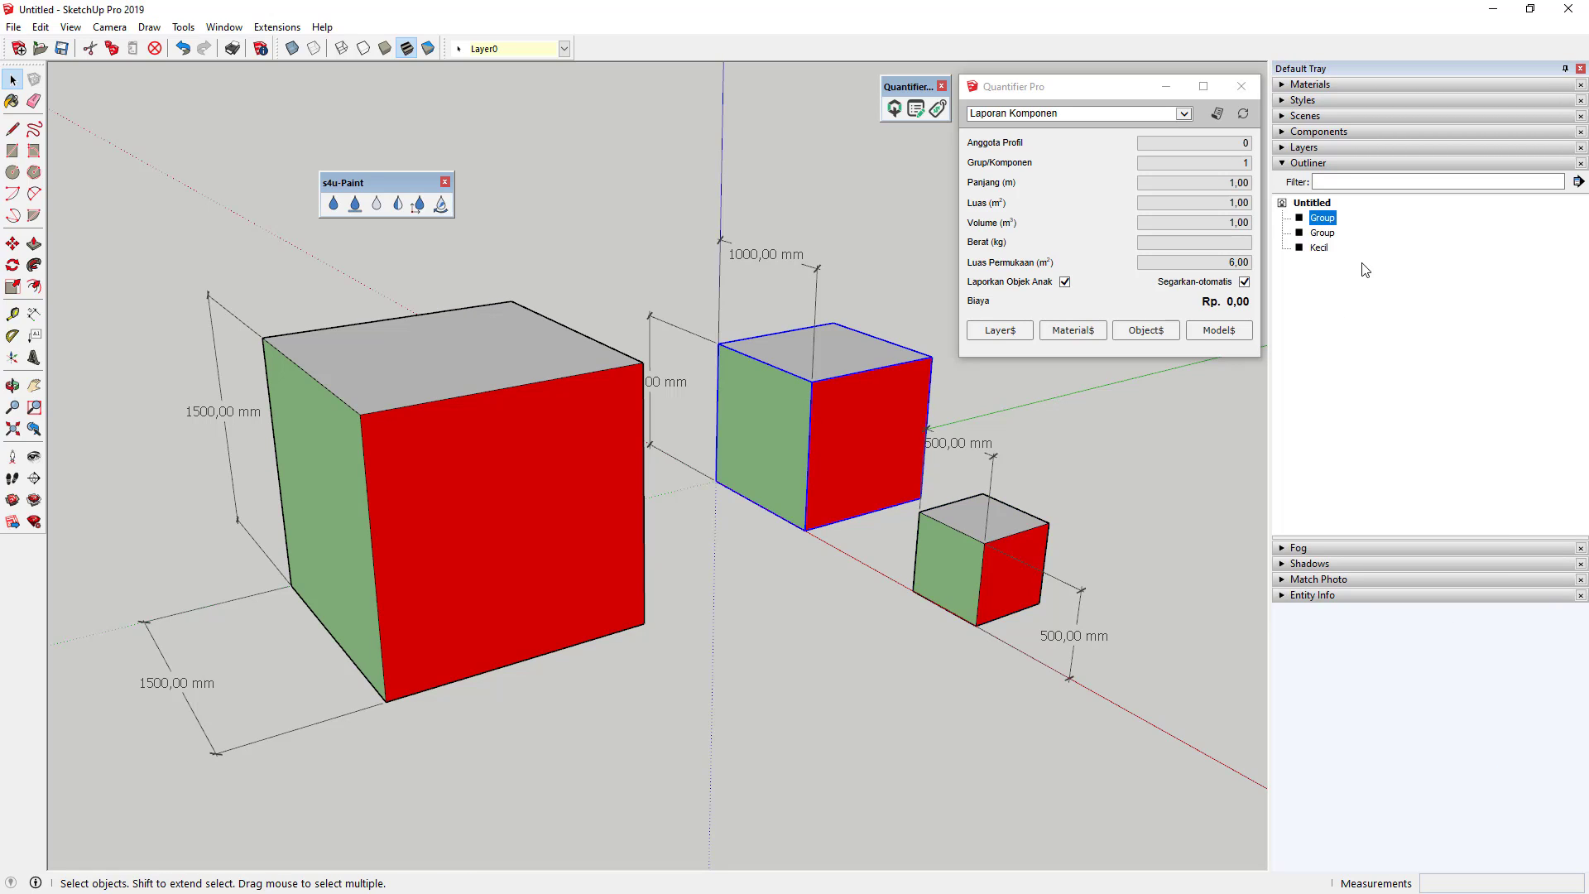
right_click(1328, 218)
click(1378, 760)
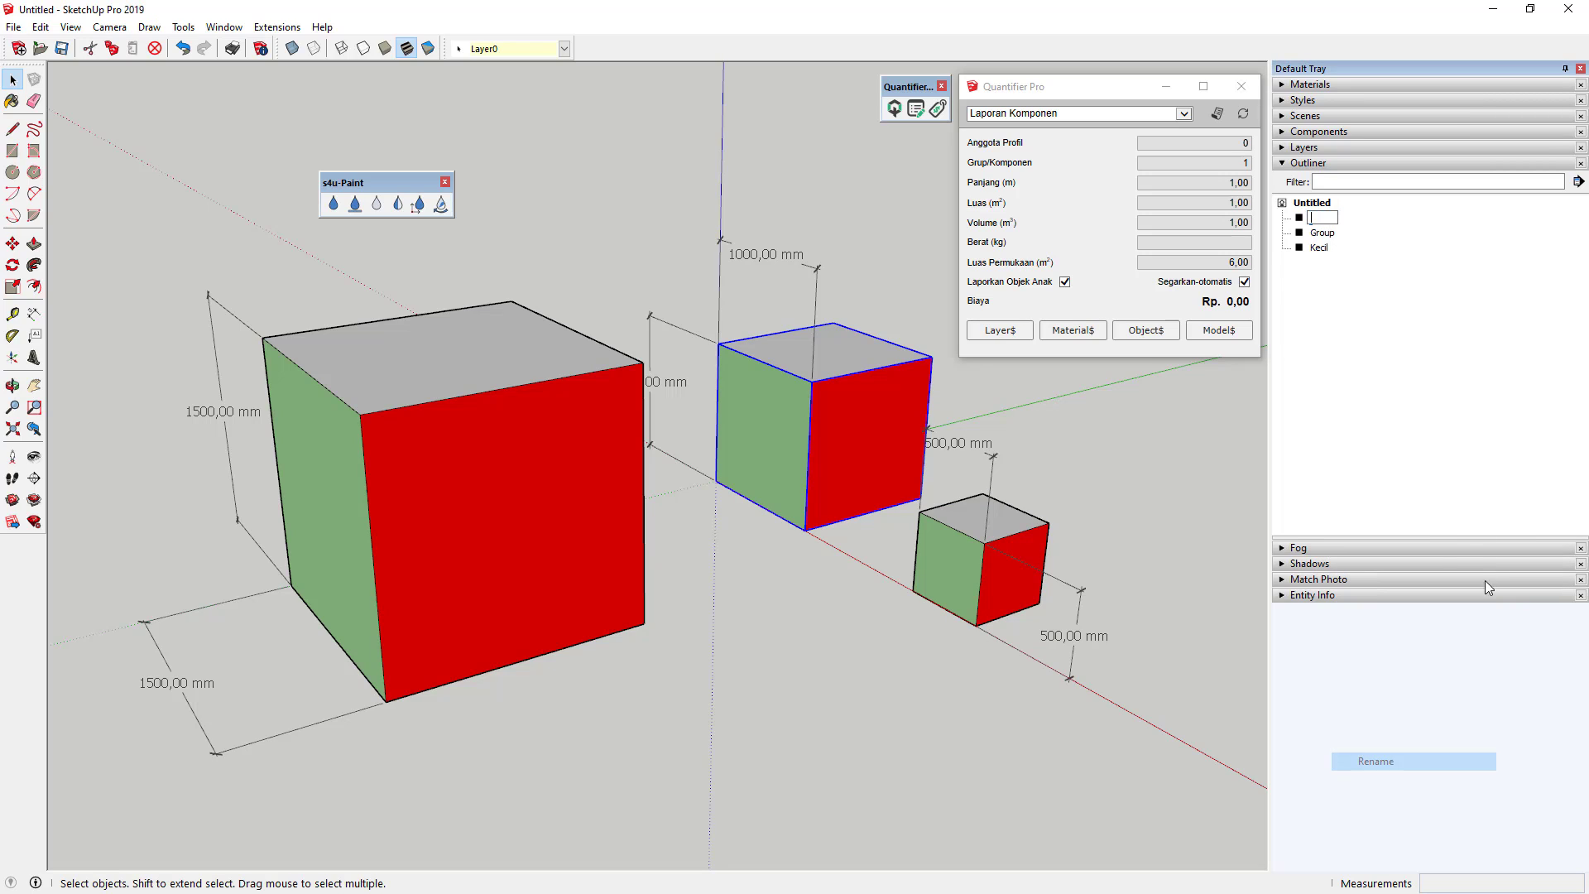
text(Sedang)
key(Return)
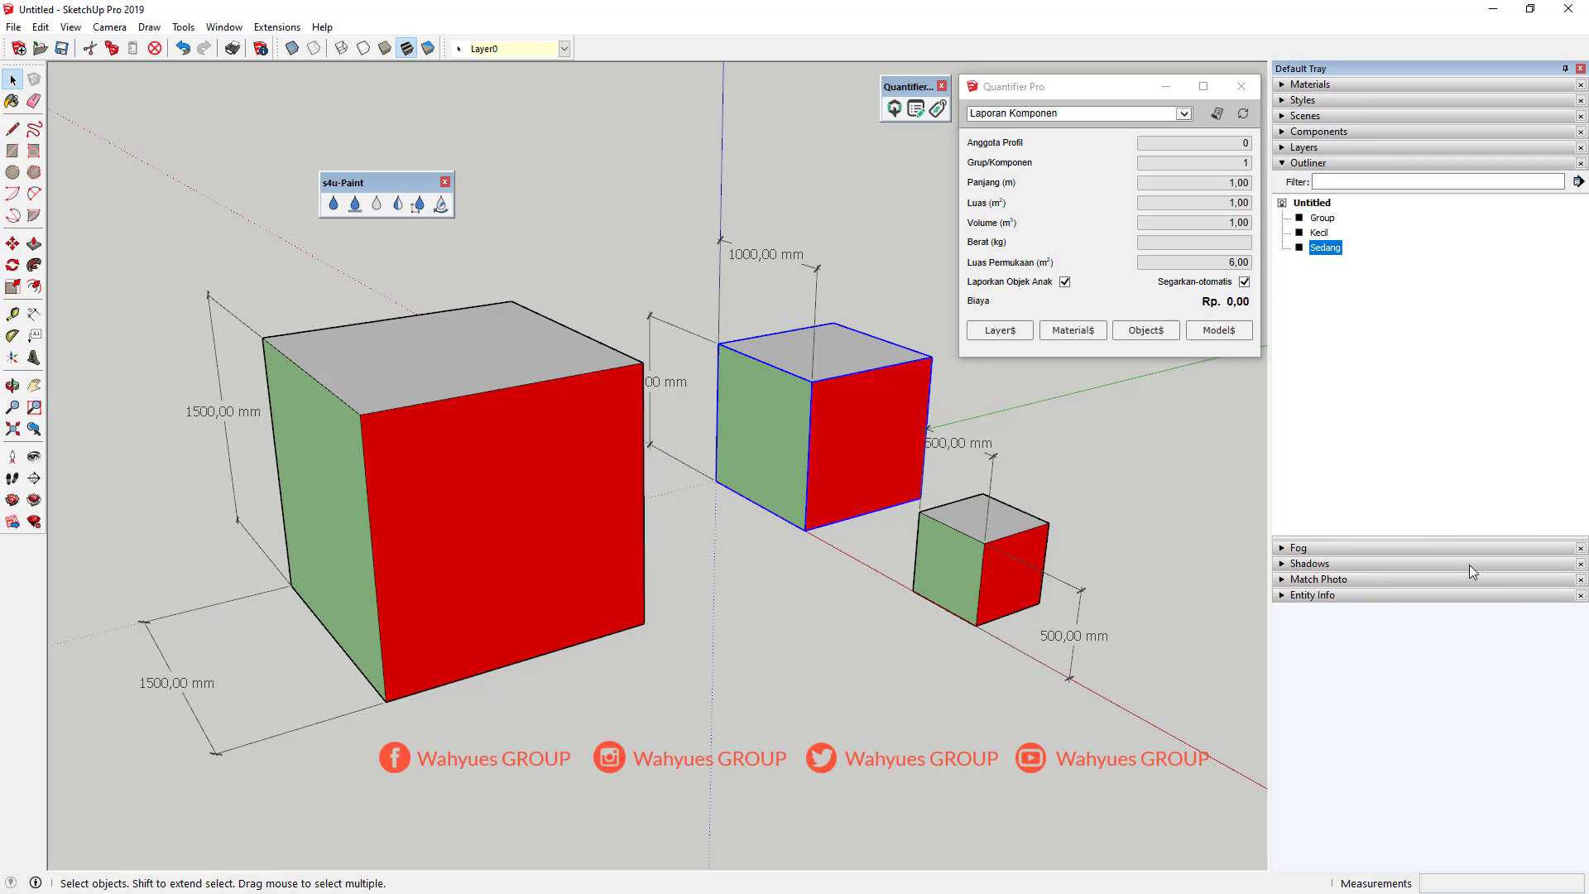
Rename the largest cube's group as Besar in the Outliner.
click(562, 465)
right_click(1322, 219)
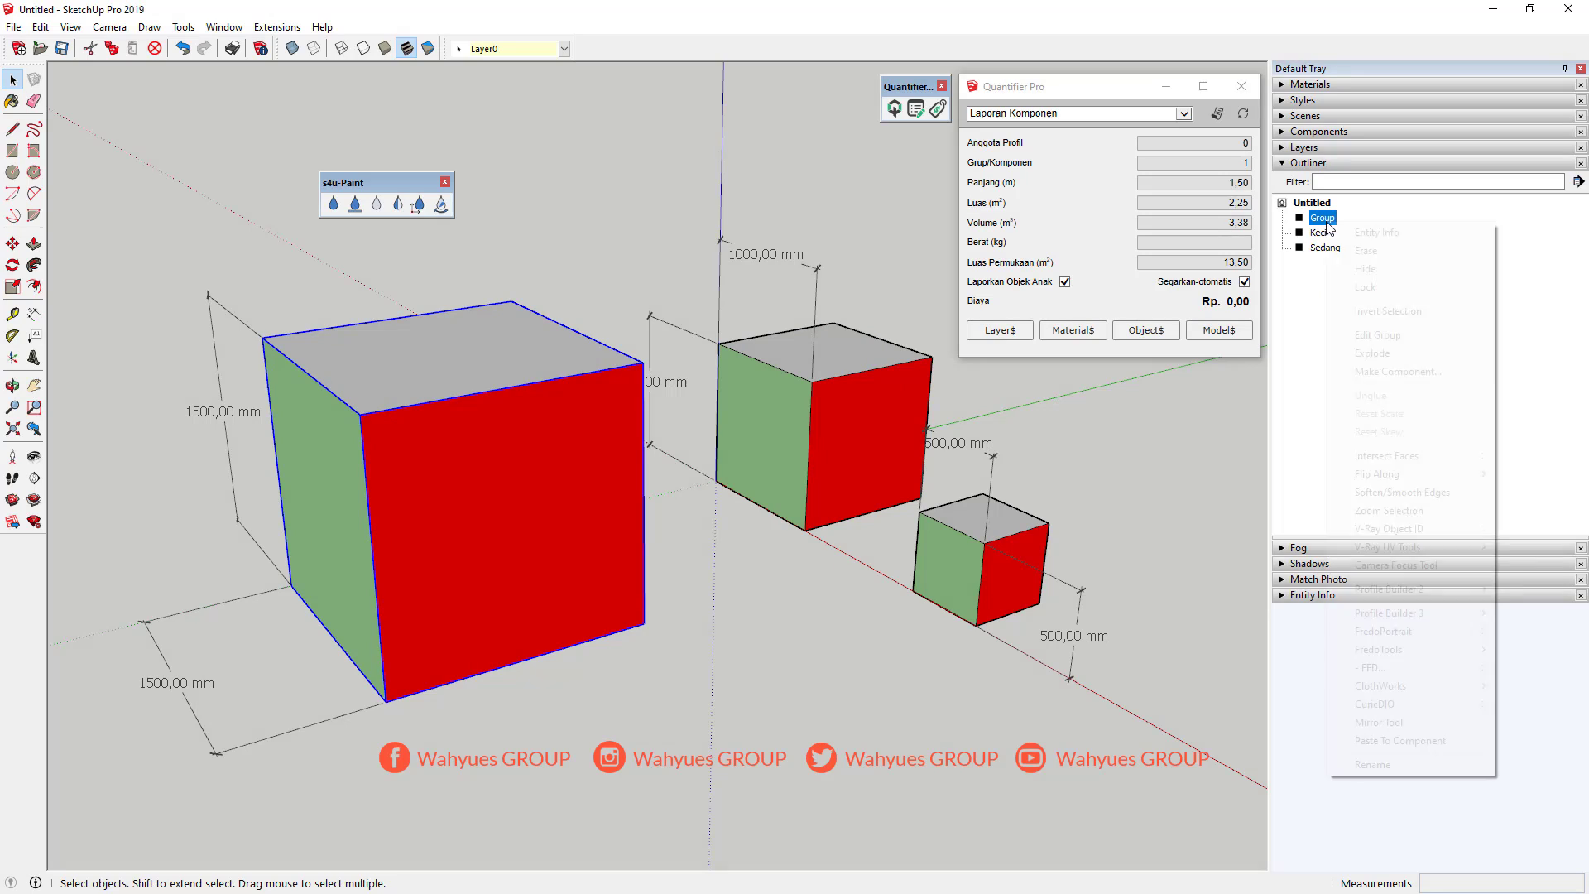
click(1396, 763)
text(B)
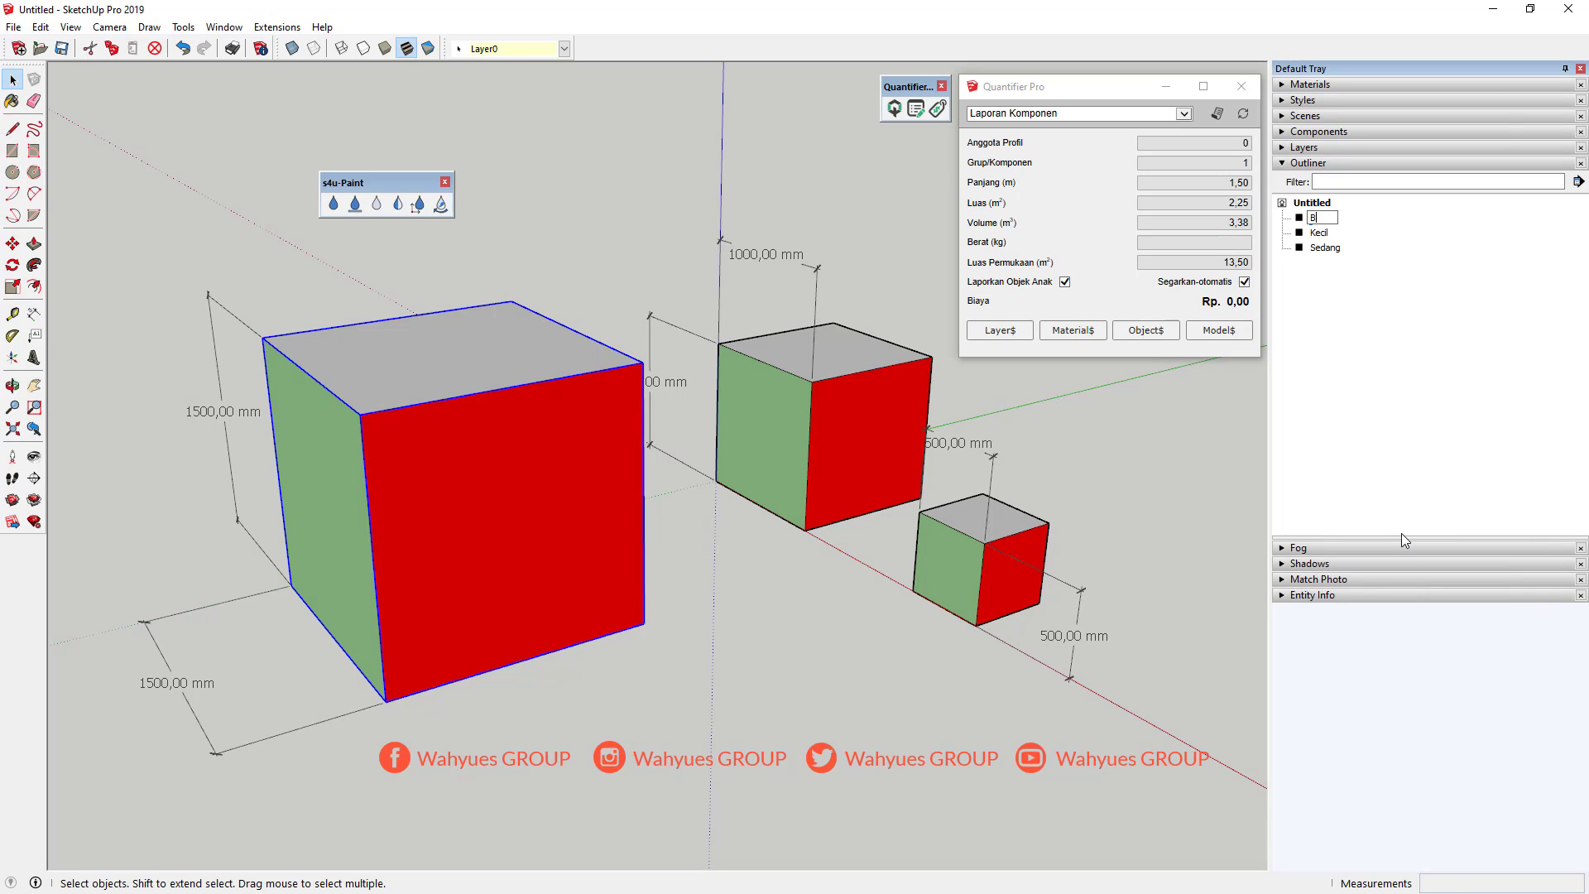
text(esar)
key(Return)
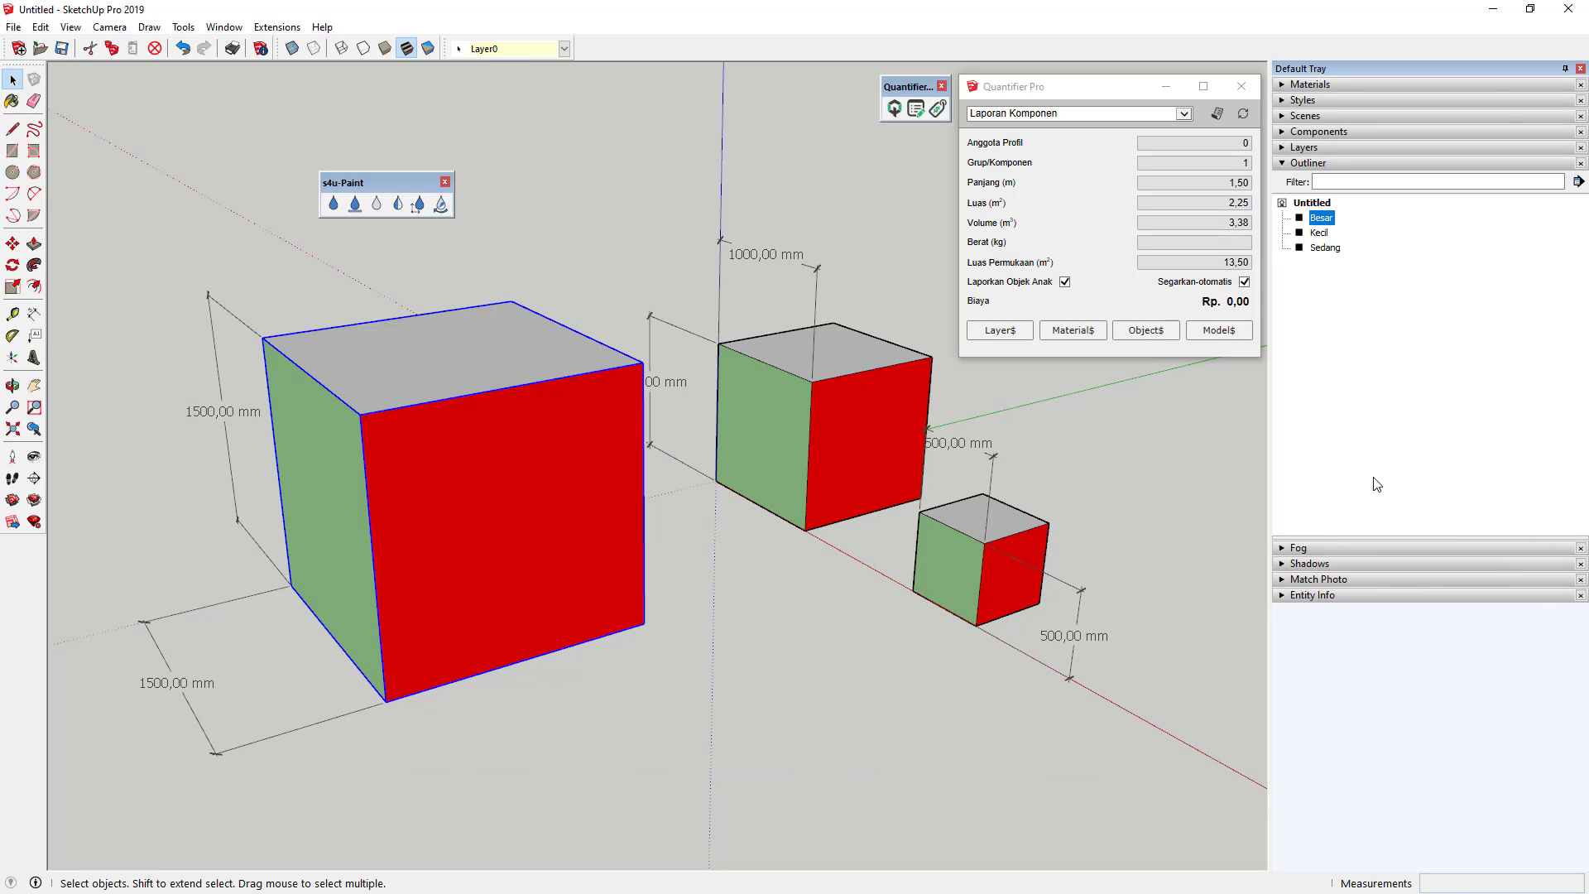
Clear the selection, then select Kecil, Sedang and Besar together in the model to view their combined quantities.
middle_drag(1227, 537, 801, 572)
click(776, 571)
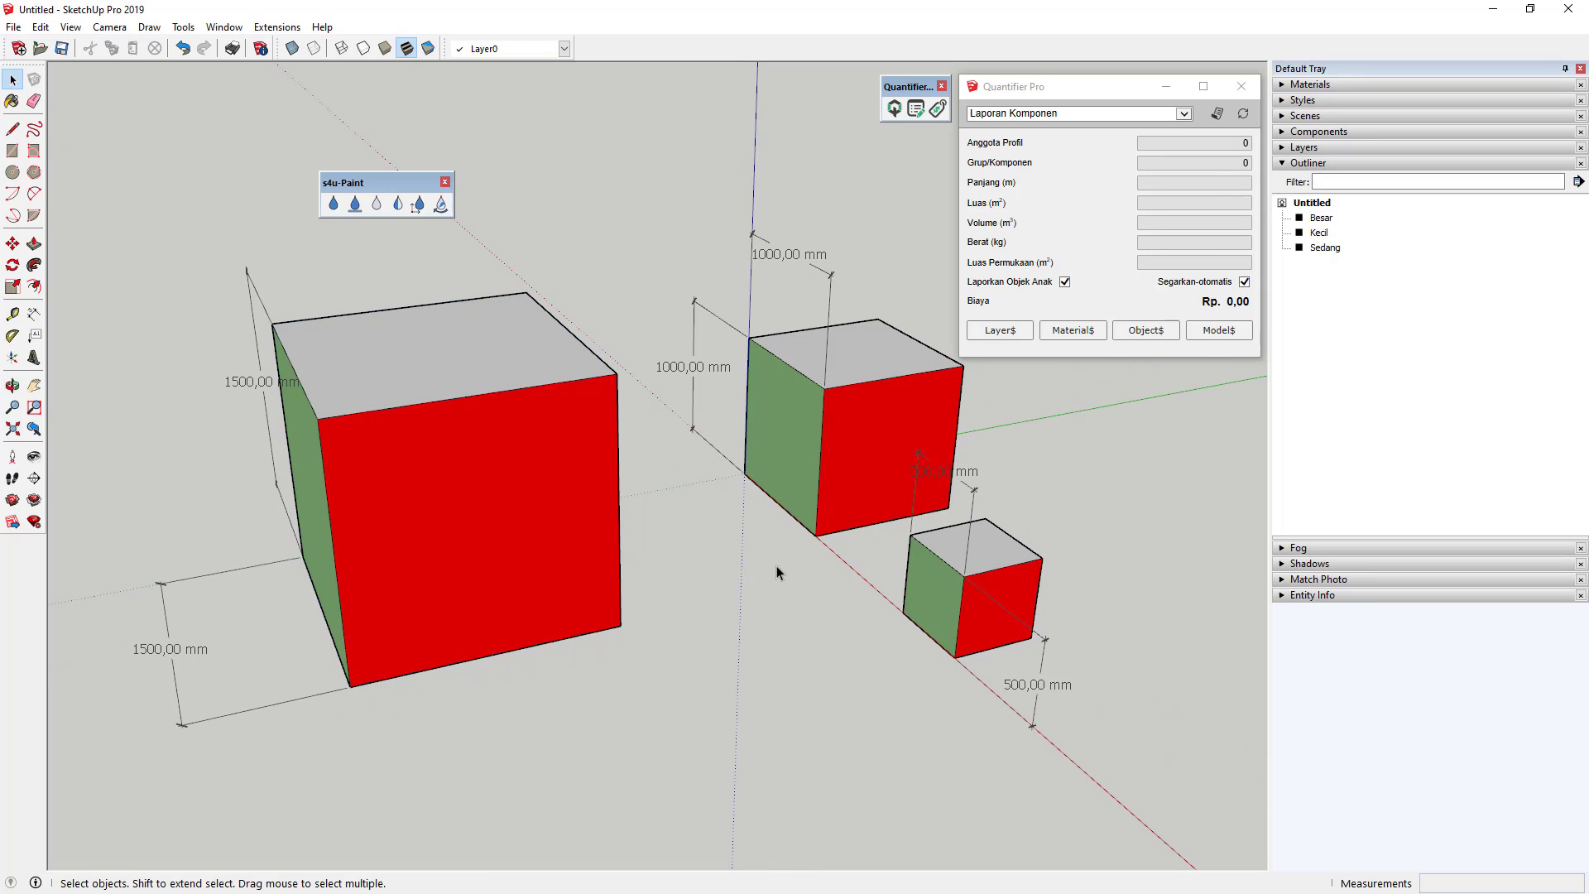
click(944, 597)
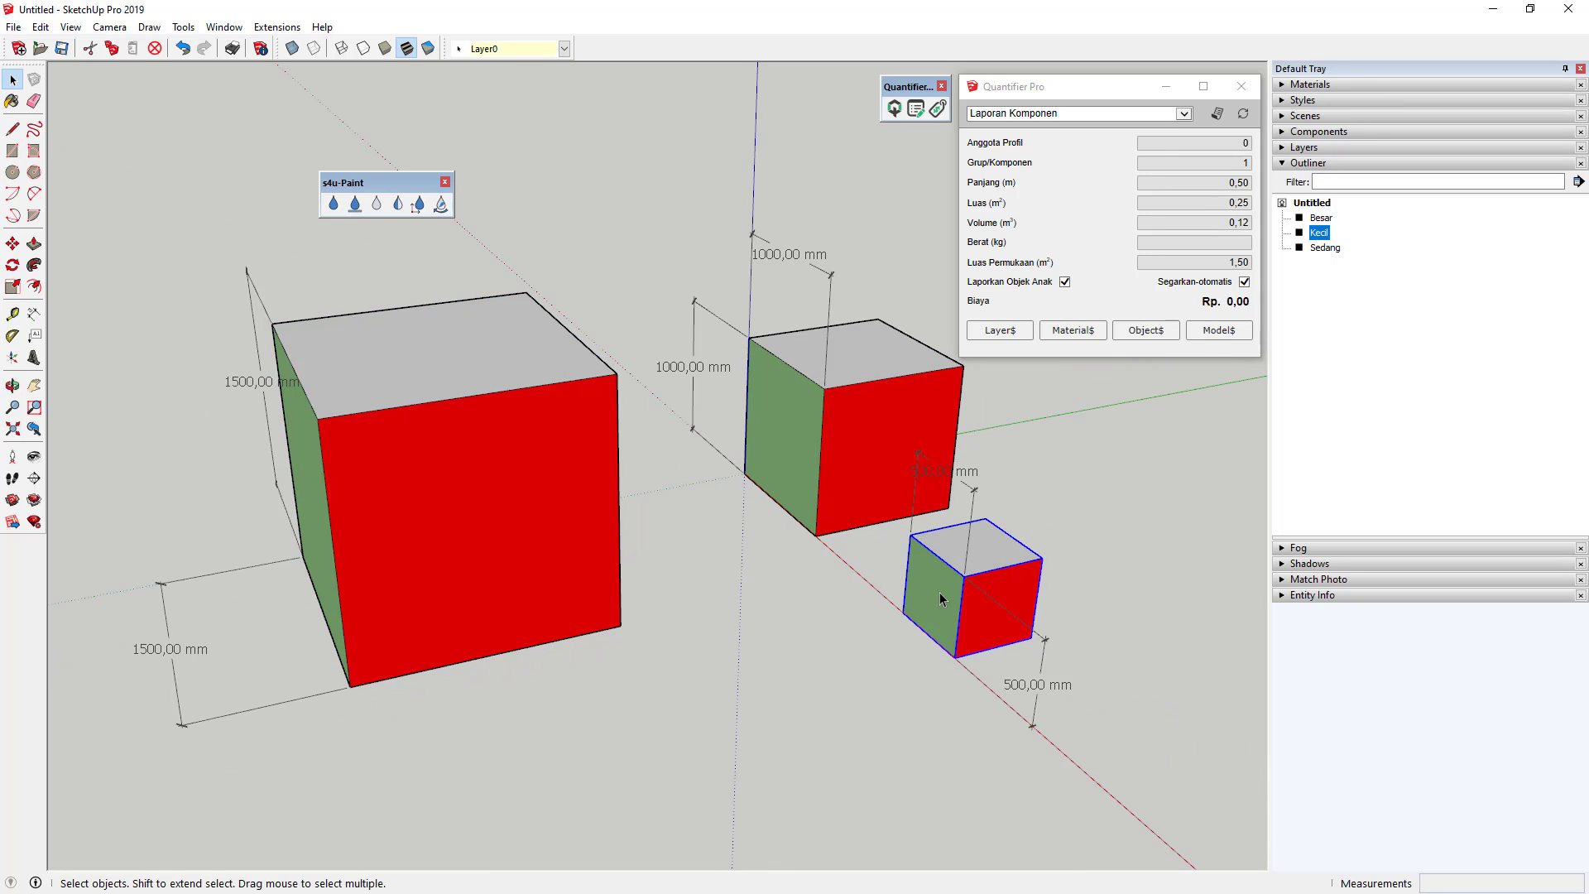
ctrl+click(846, 439)
ctrl+click(599, 471)
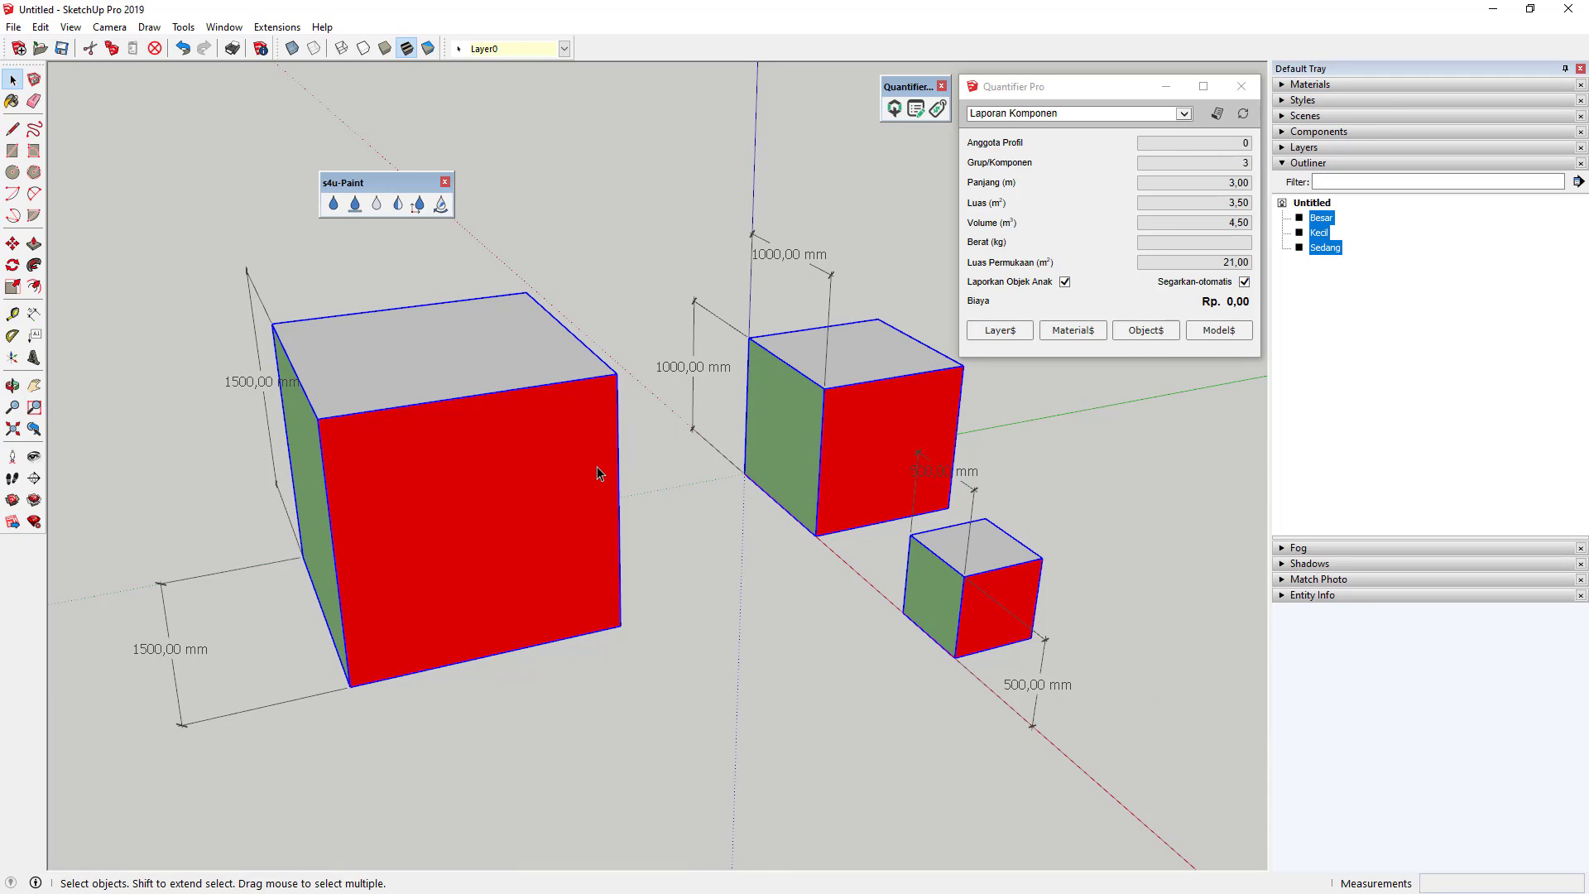
Collapse the Outliner and show Entity Info for the three selected groups to compare it with Quantifier Pro.
click(1312, 163)
click(1319, 230)
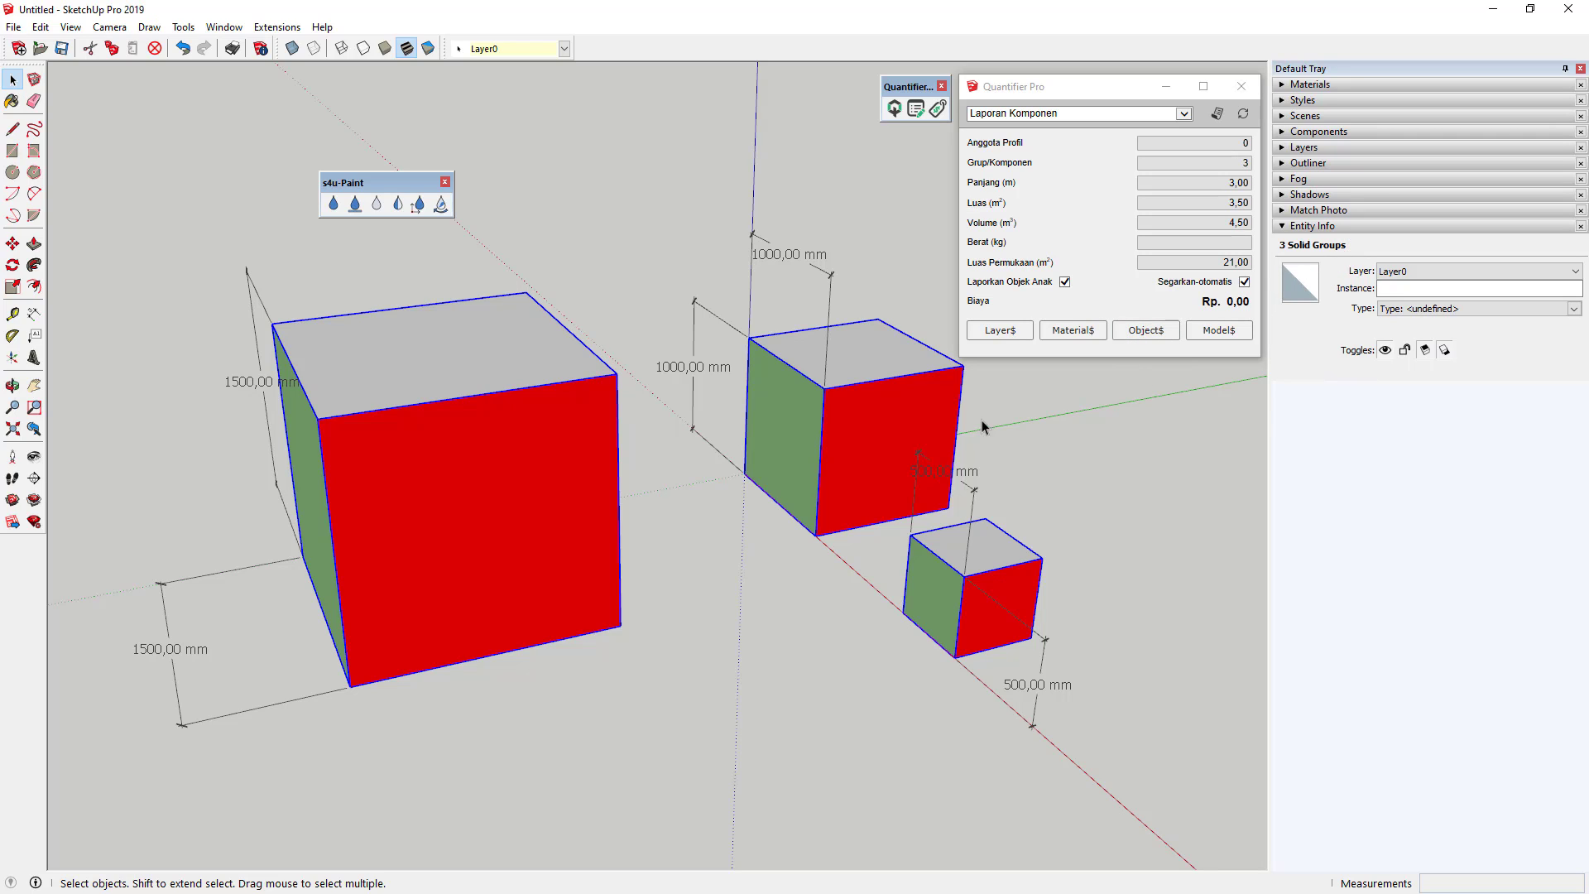
mouse_move(790, 508)
middle_down()
mouse_move(839, 523)
mouse_move(852, 628)
mouse_move(836, 583)
mouse_move(767, 530)
middle_up()
scroll(766, 529, up, 2)
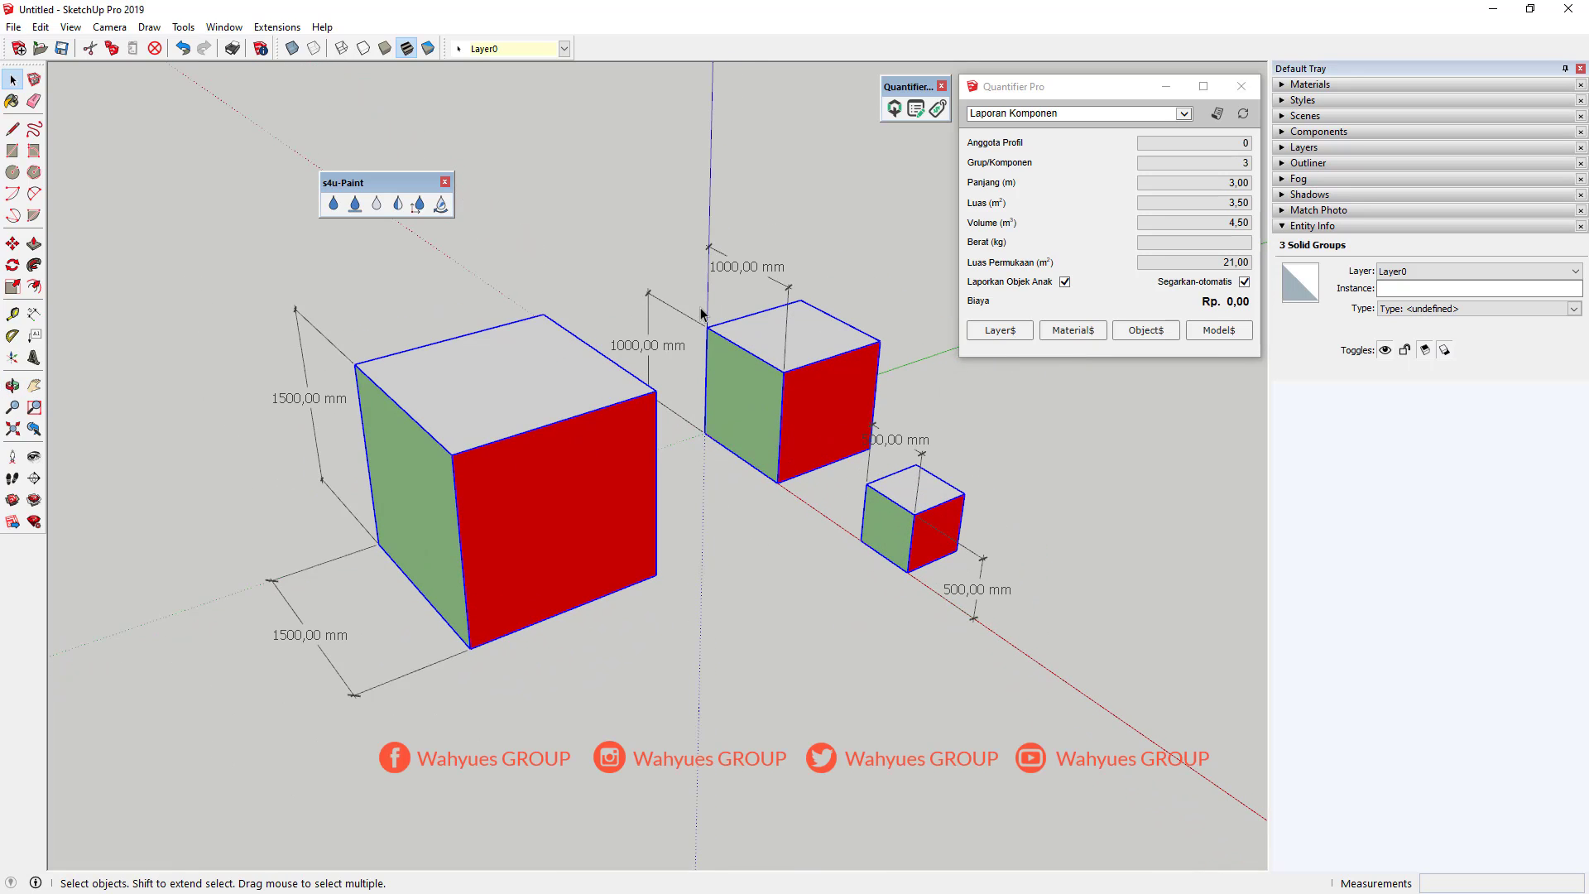
Generate the Laporan Komponen report for the three selected cubes, move its window fully into view, examine its columns, and close it.
click(1063, 87)
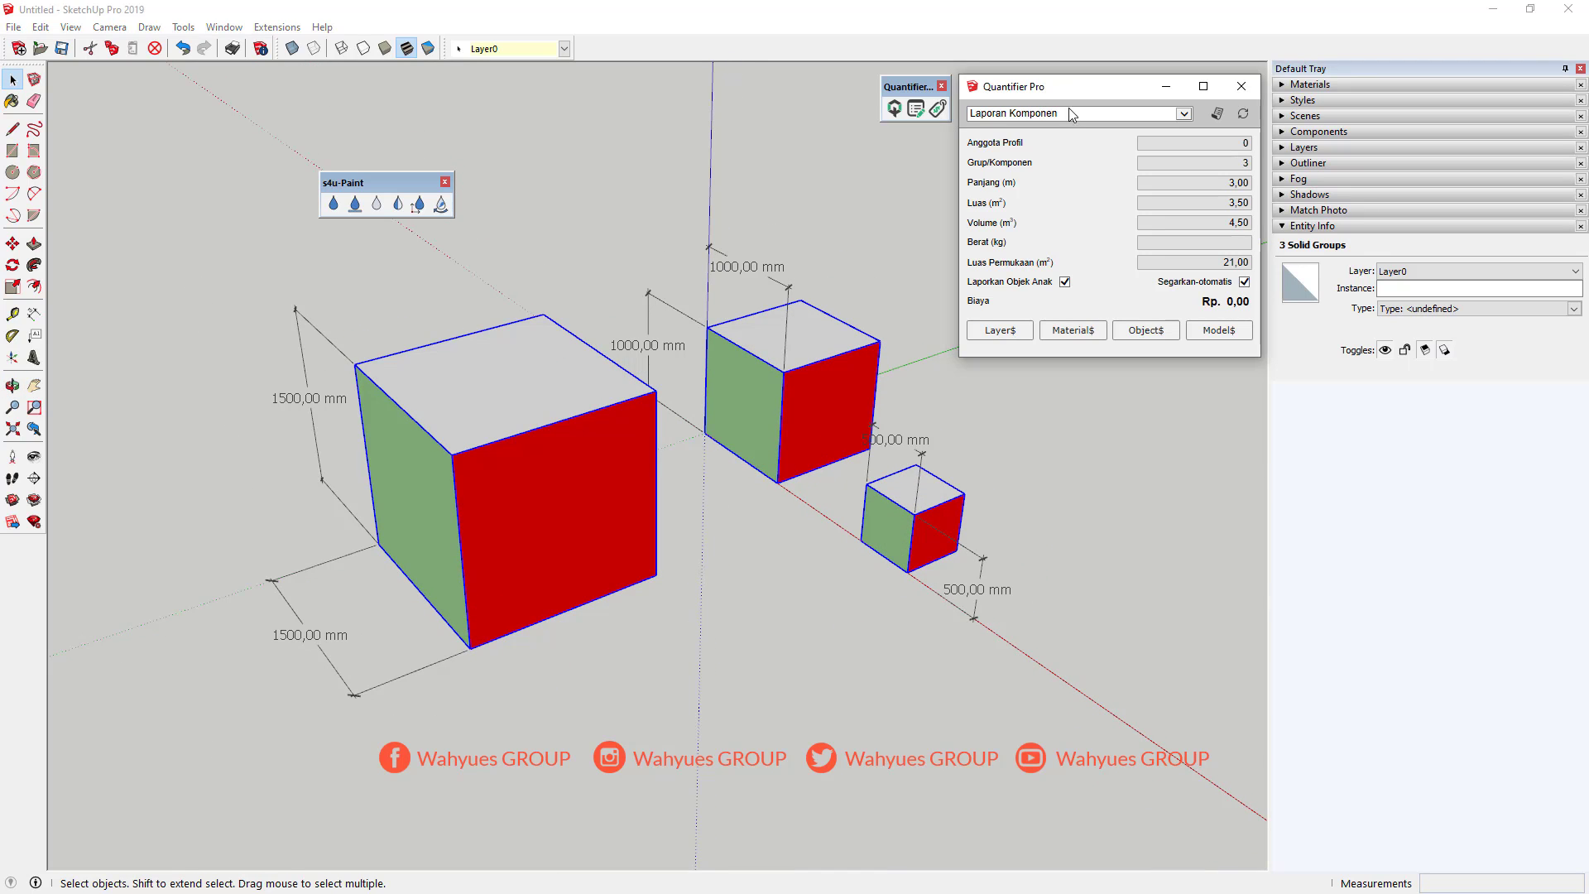
click(1069, 114)
click(1102, 113)
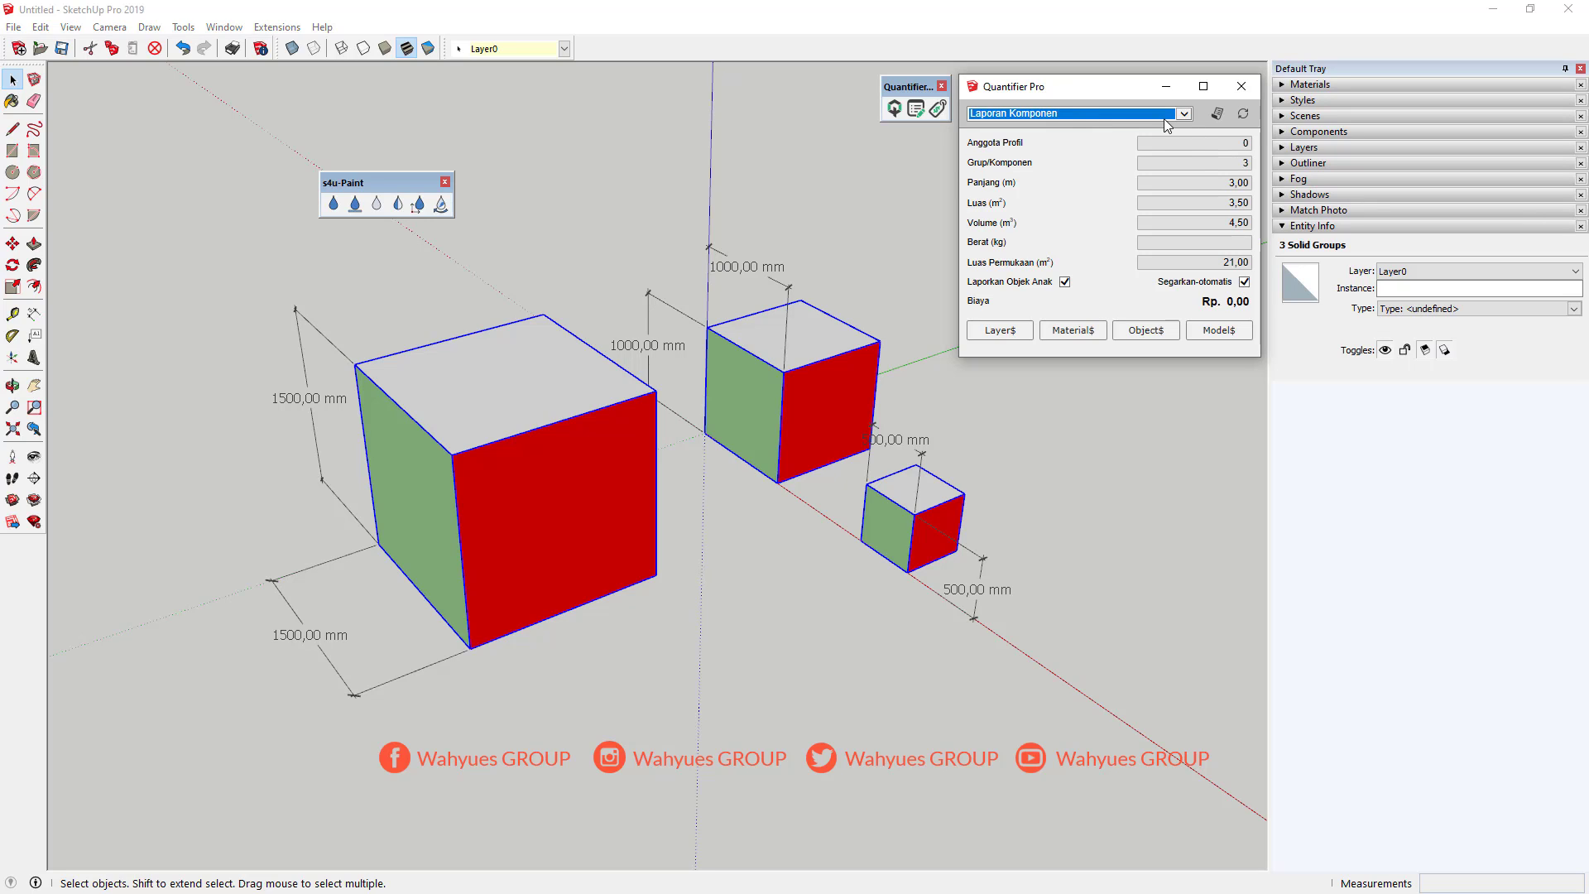
click(1217, 115)
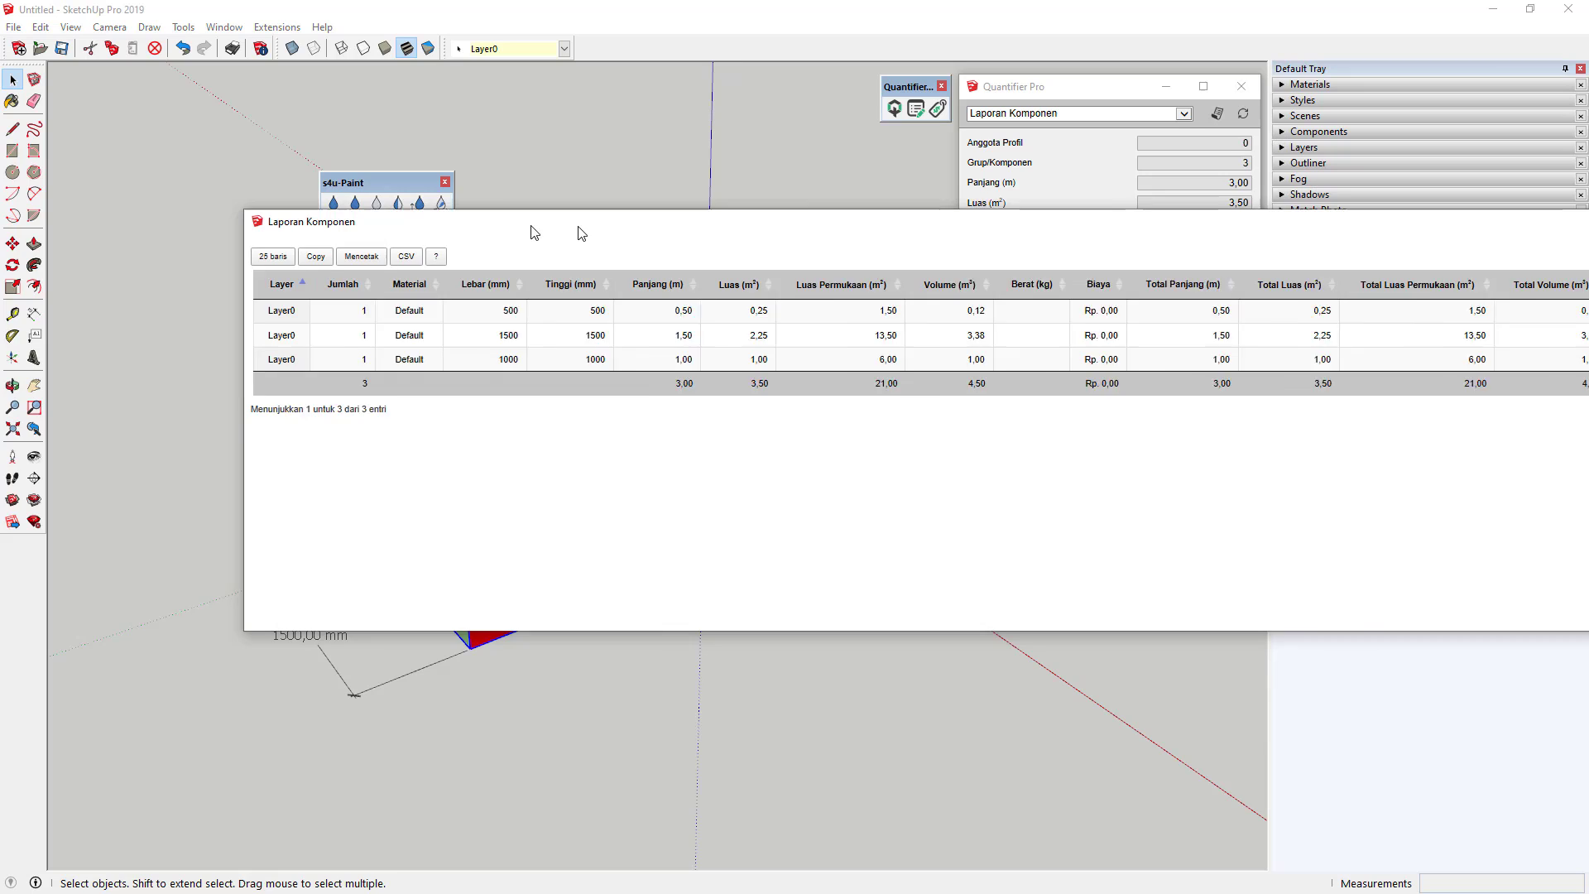
drag(532, 231, 363, 273)
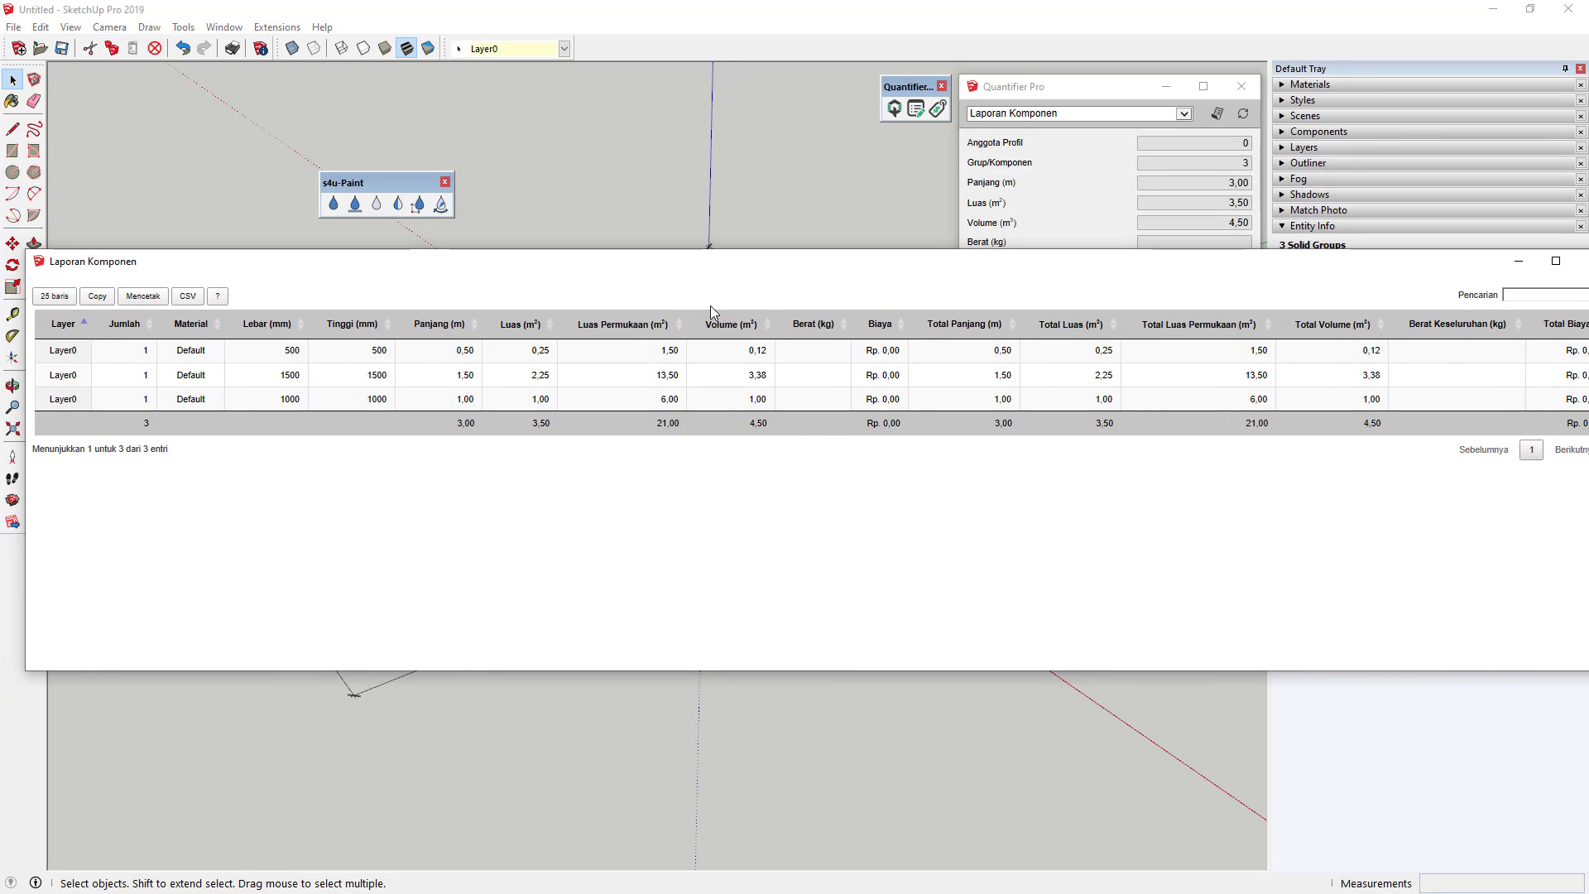
mouse_move(824, 266)
mouse_down()
mouse_move(709, 259)
mouse_move(806, 260)
mouse_up()
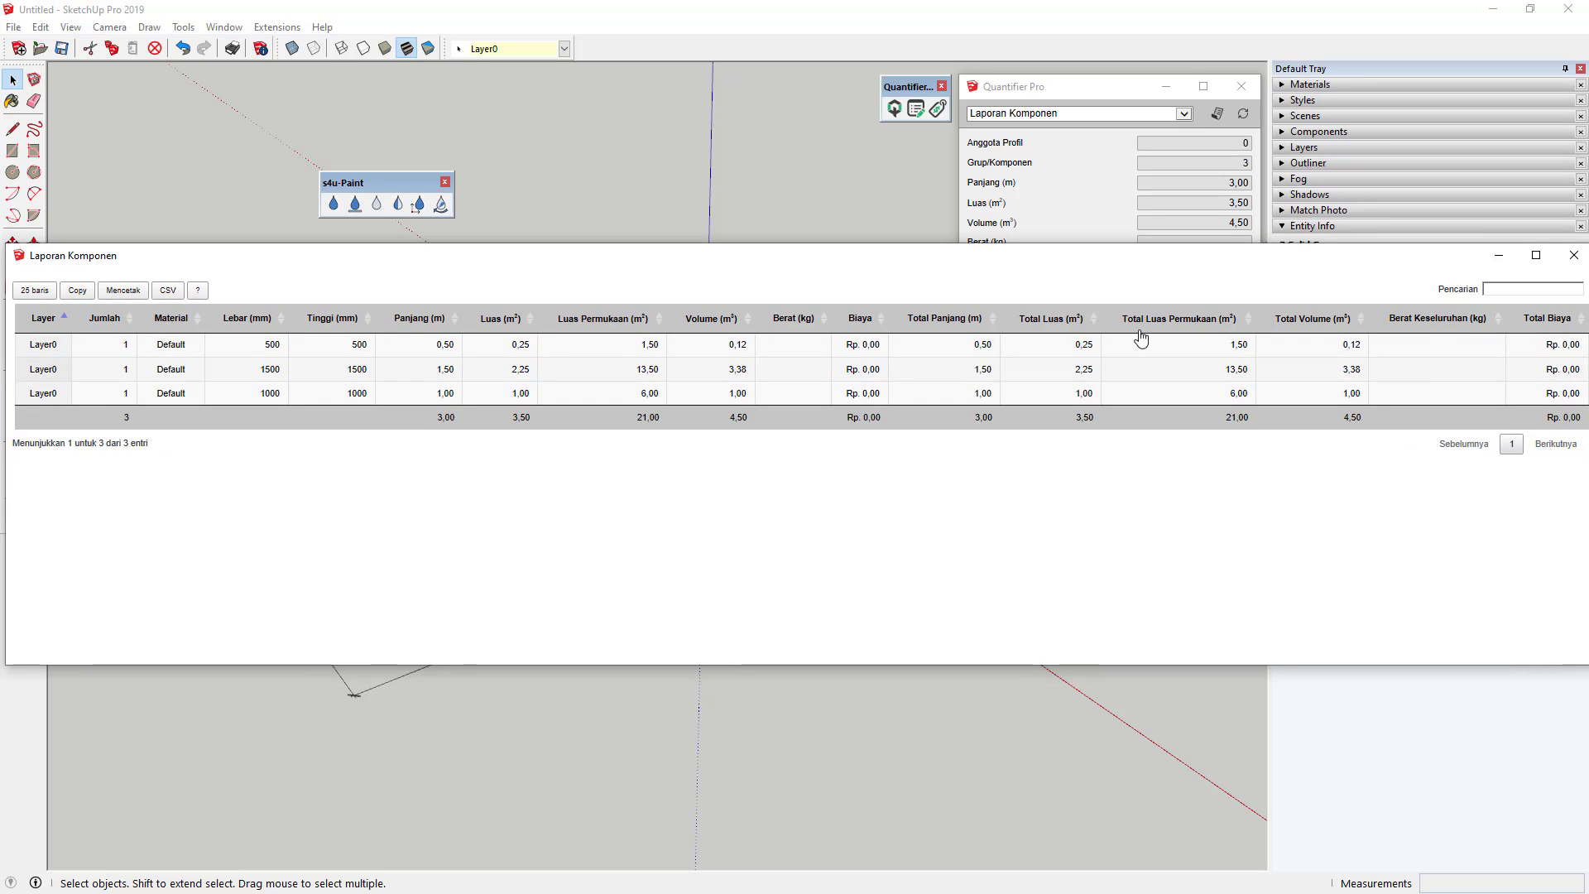
drag(495, 266, 489, 252)
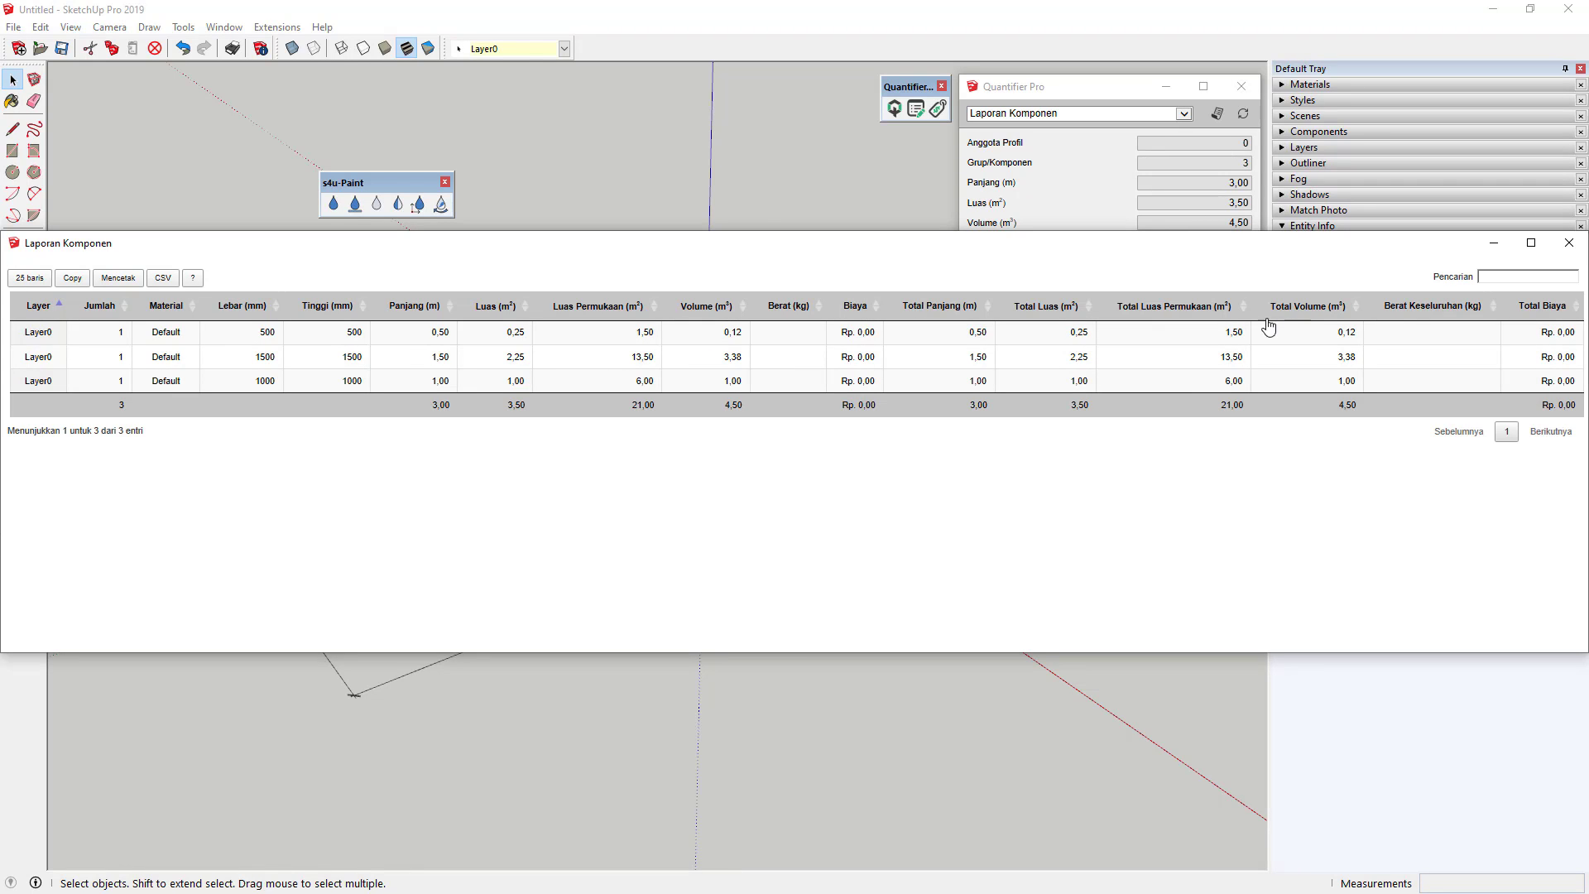
click(1569, 242)
Generate the Laporan Detail Biaya report for the three selected cubes, view it, and close it.
click(1035, 114)
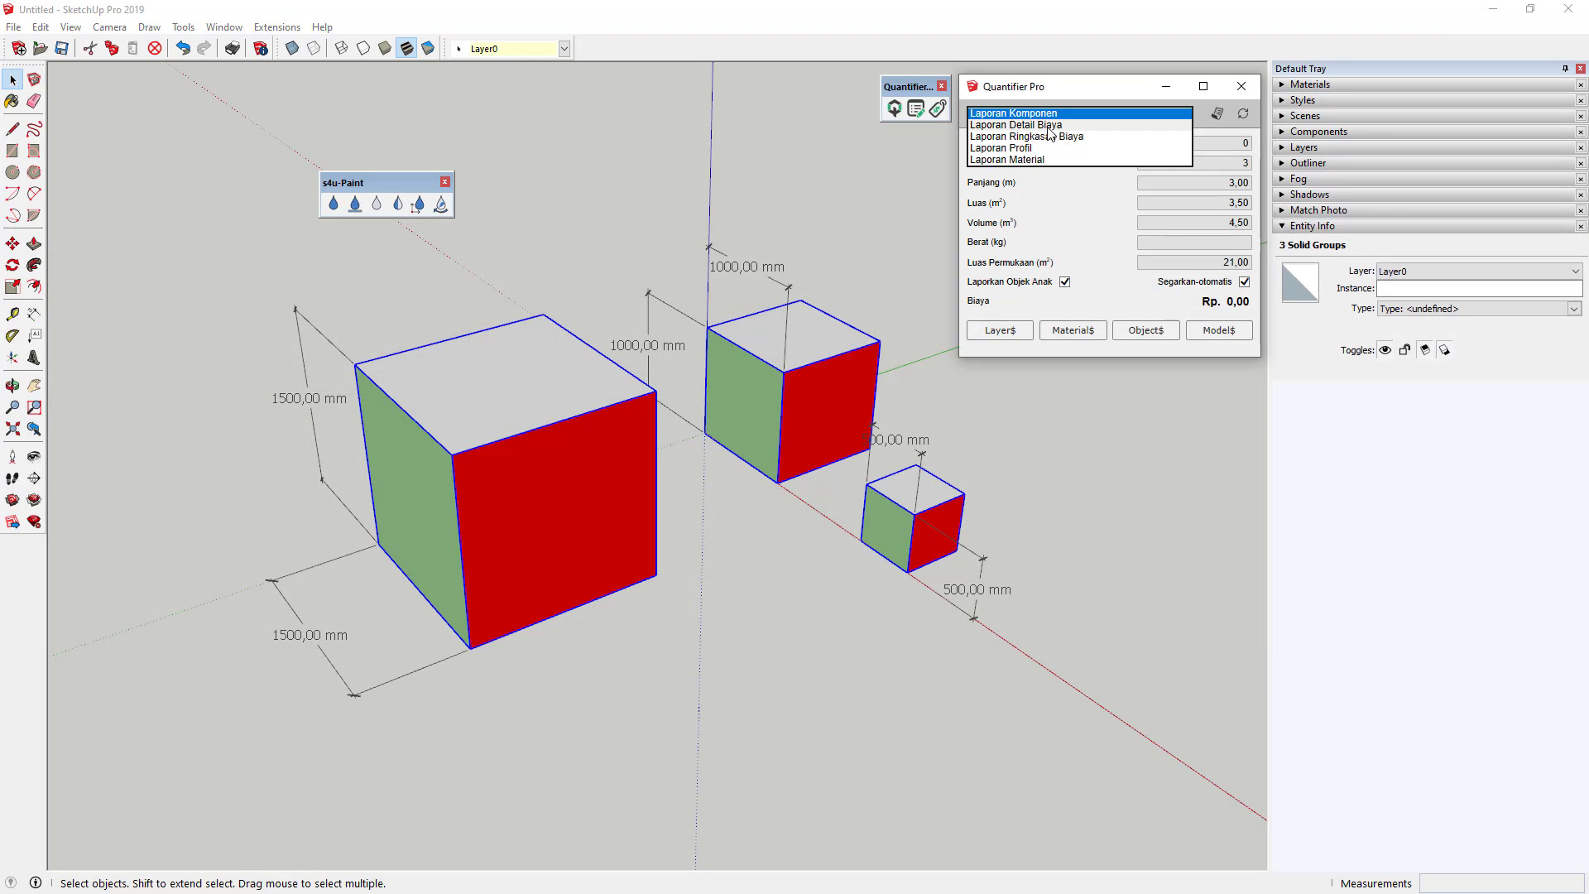
click(1049, 125)
click(1216, 113)
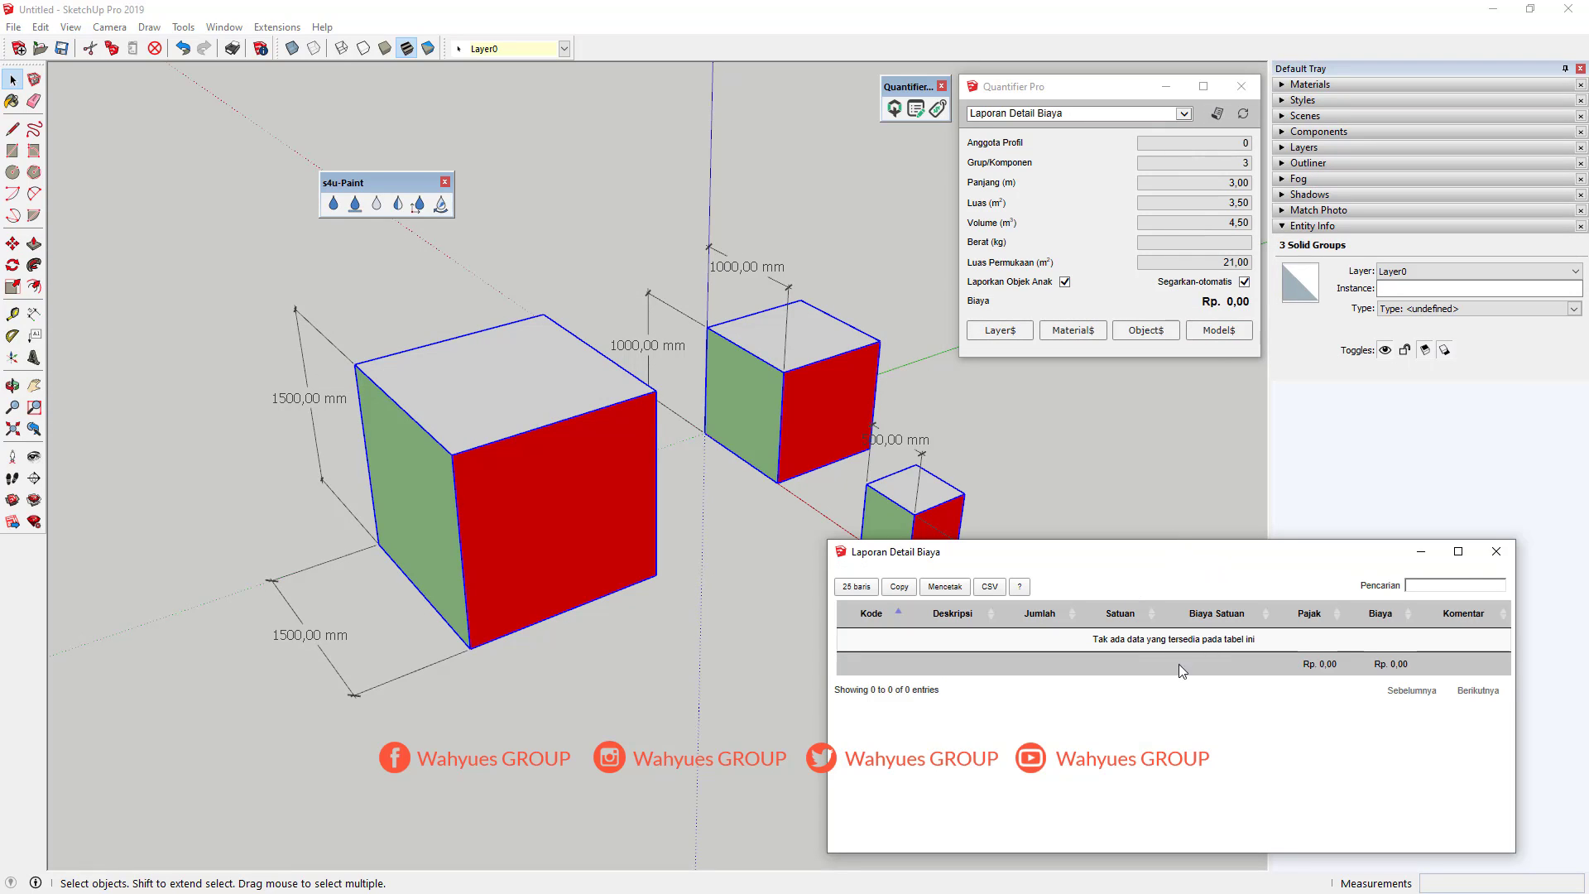
click(1496, 551)
Generate the Laporan Ringkasan Biaya report for the same selection, view it, and close it.
click(1069, 117)
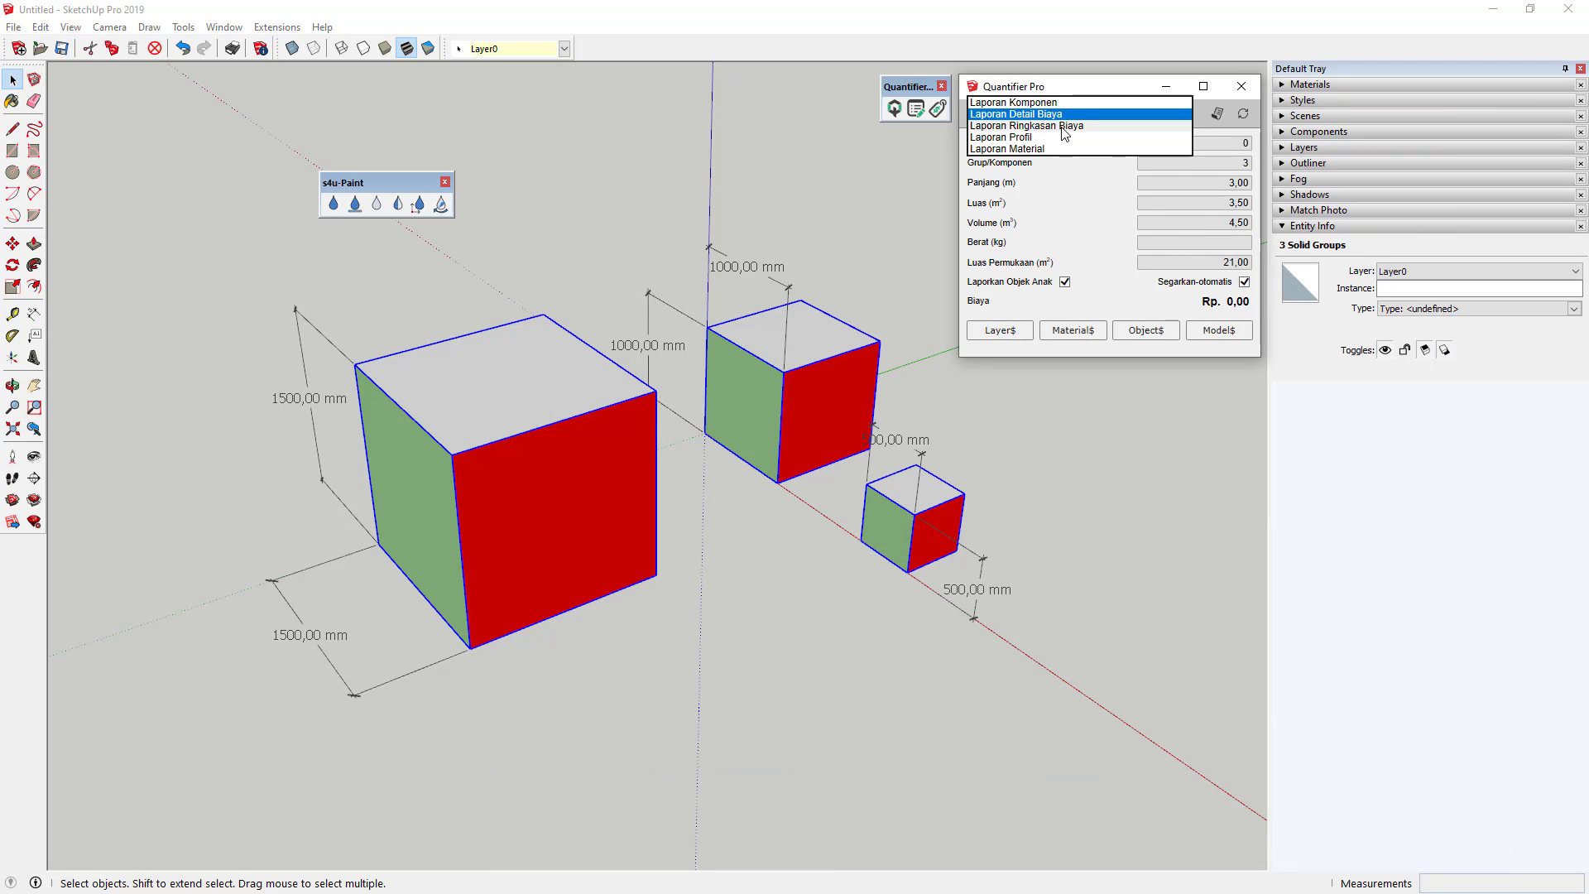
click(1187, 138)
click(1217, 114)
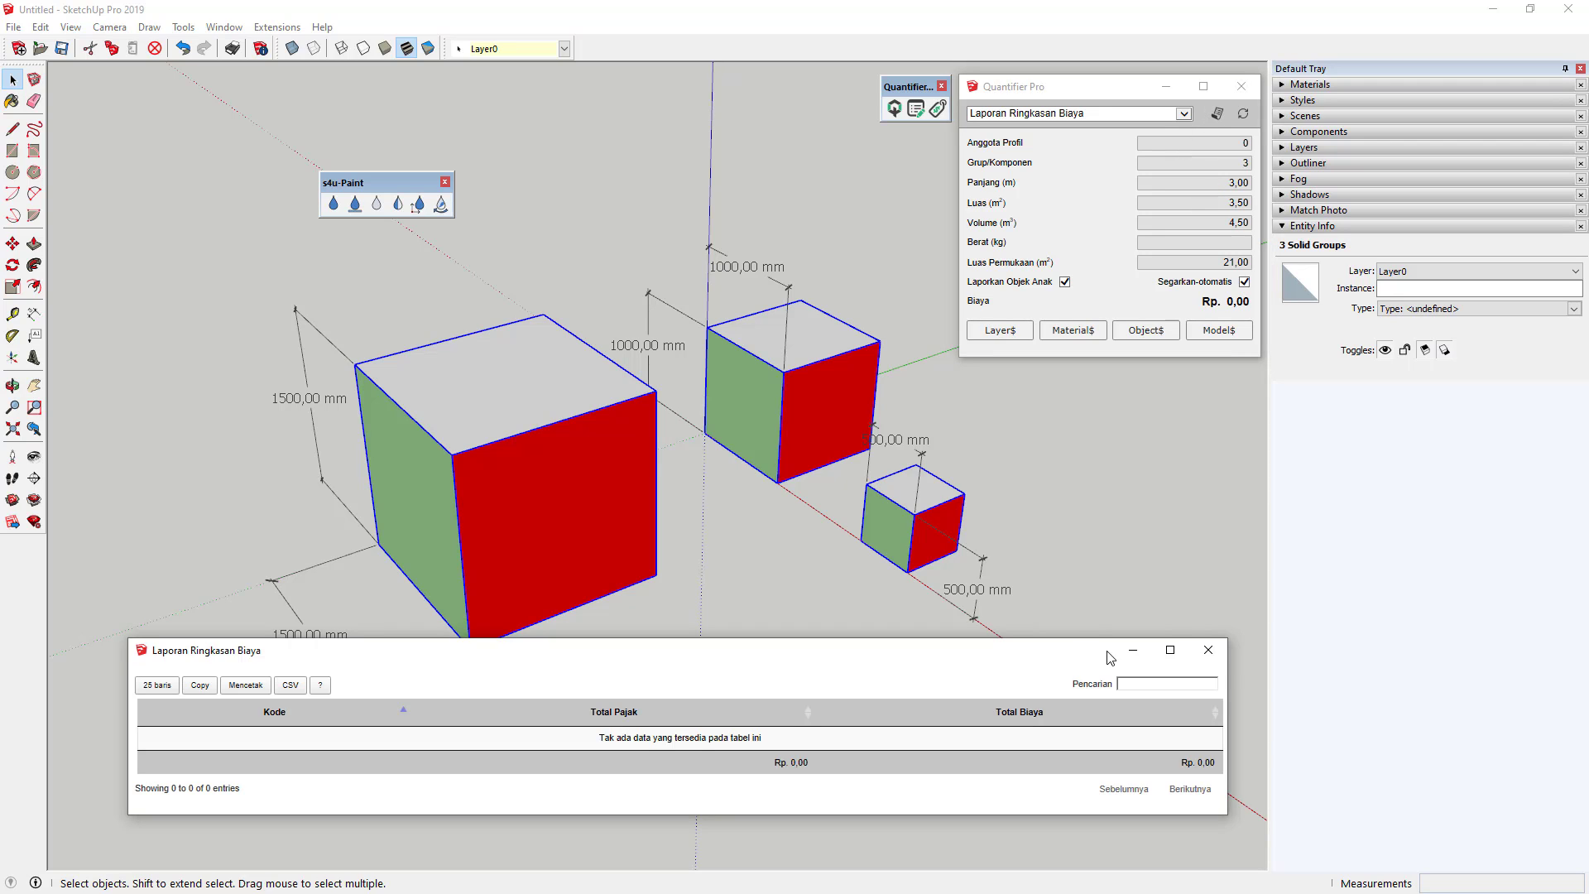
click(1205, 653)
Generate the Laporan Profil report for the selected cubes, look over its columns, and close it.
click(1063, 116)
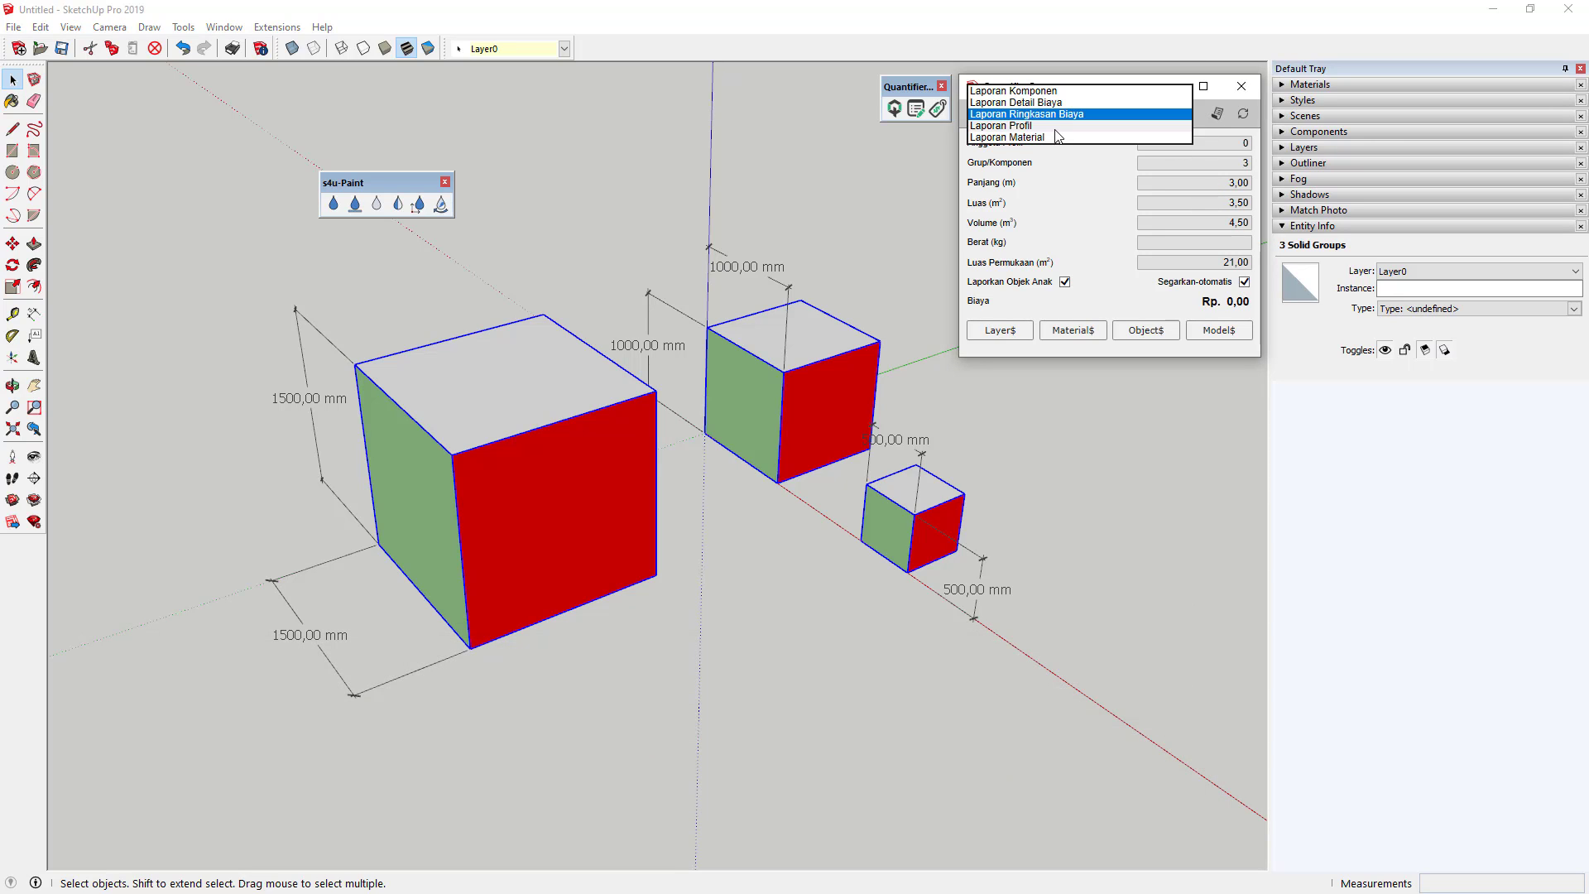
click(1041, 126)
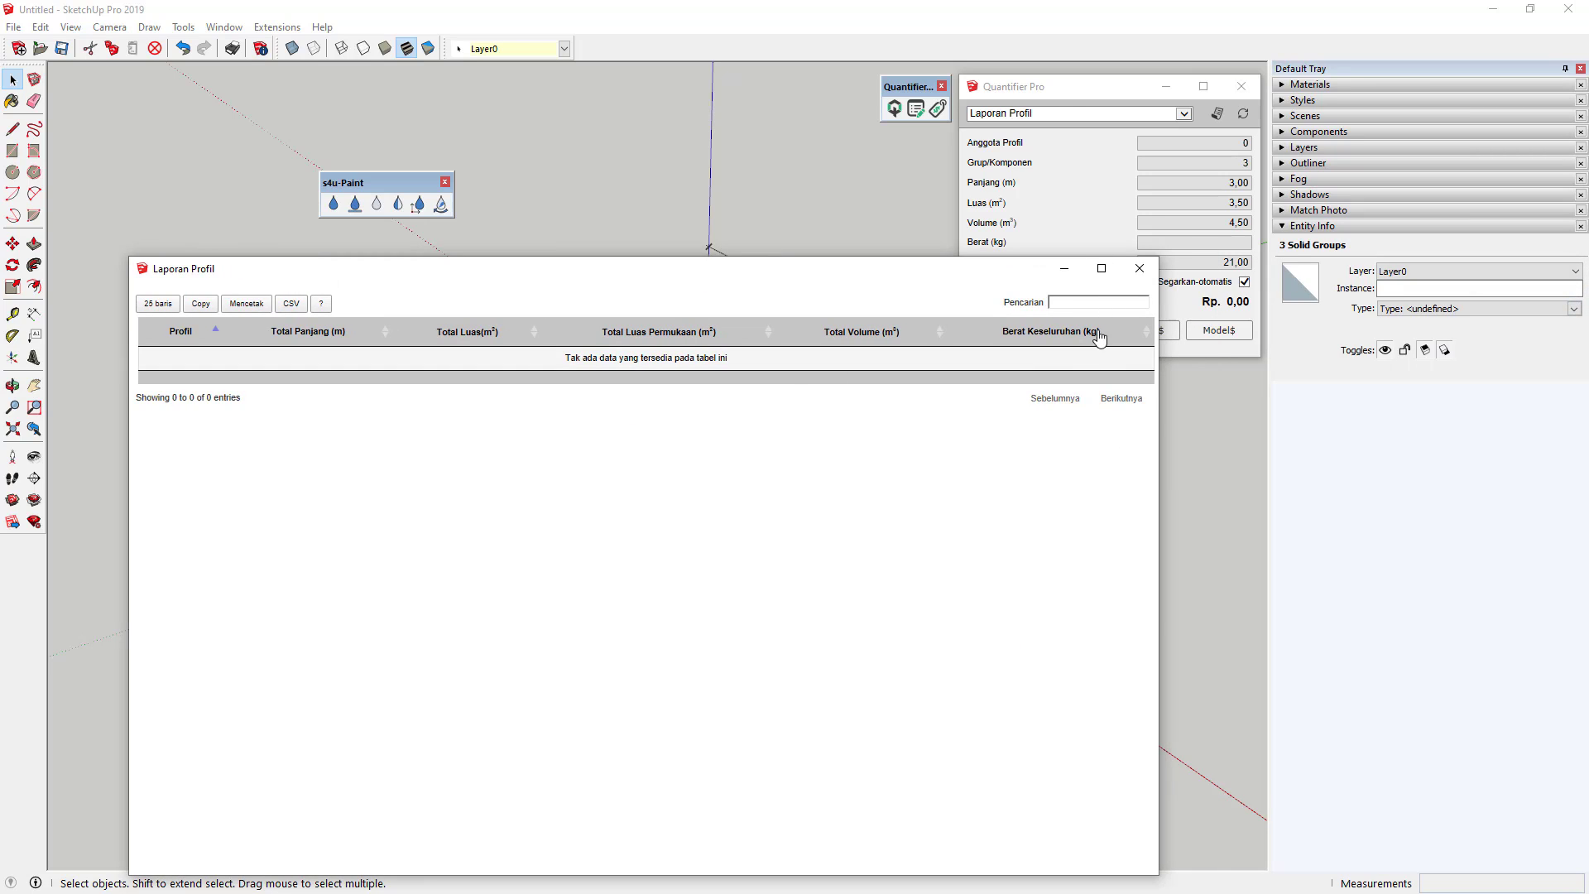
click(1139, 270)
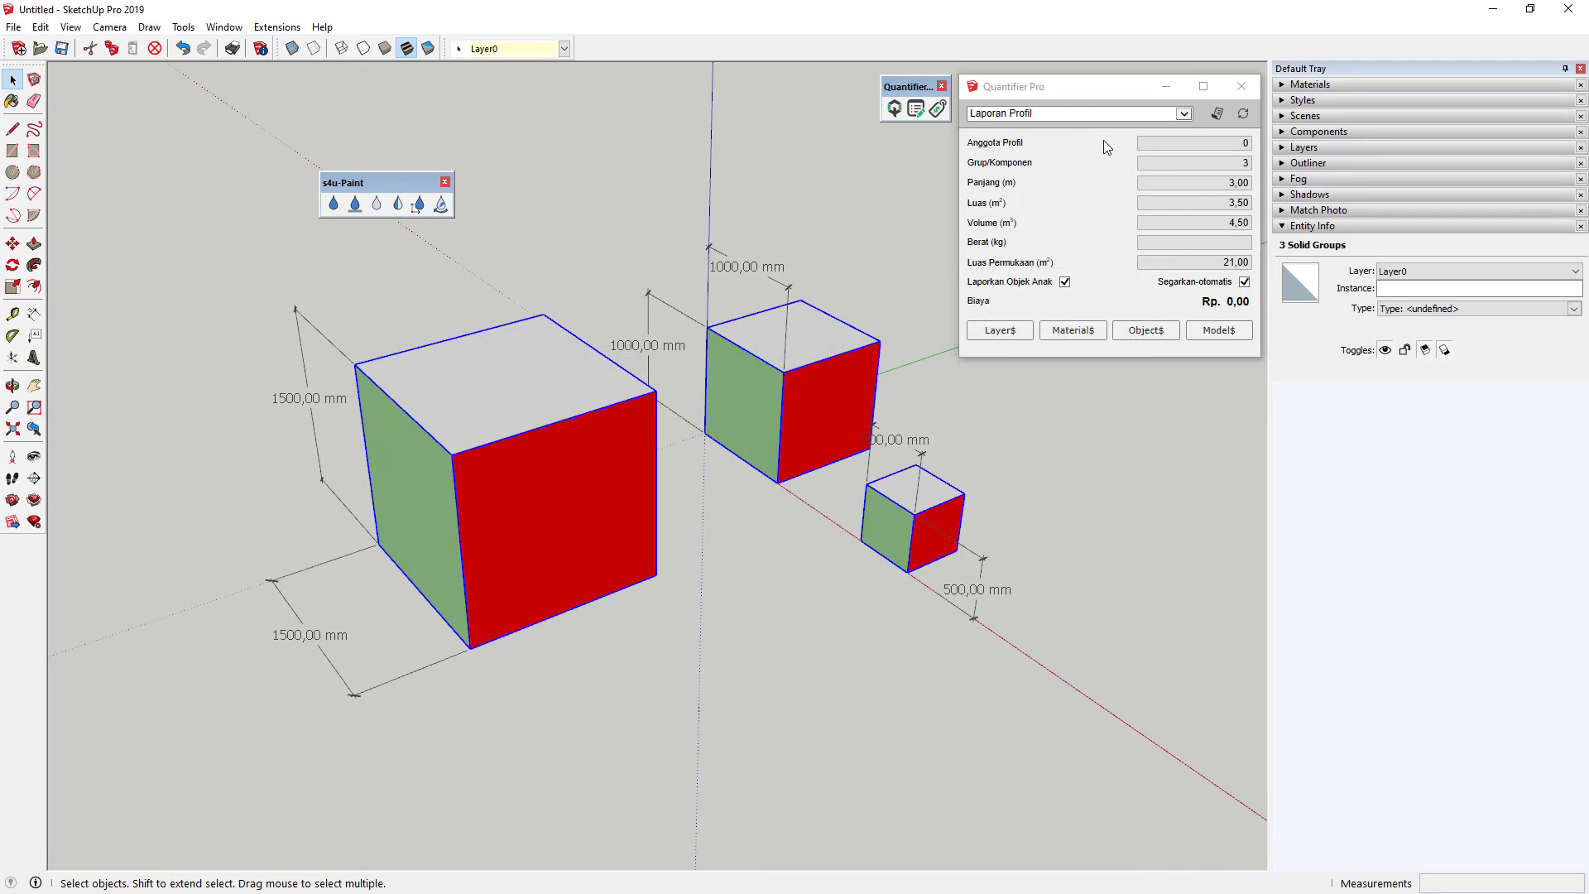
Generate the Laporan Material report for the selected cubes, then shrink its window and place it below the largest cube, leaving it open.
click(1001, 120)
click(1035, 131)
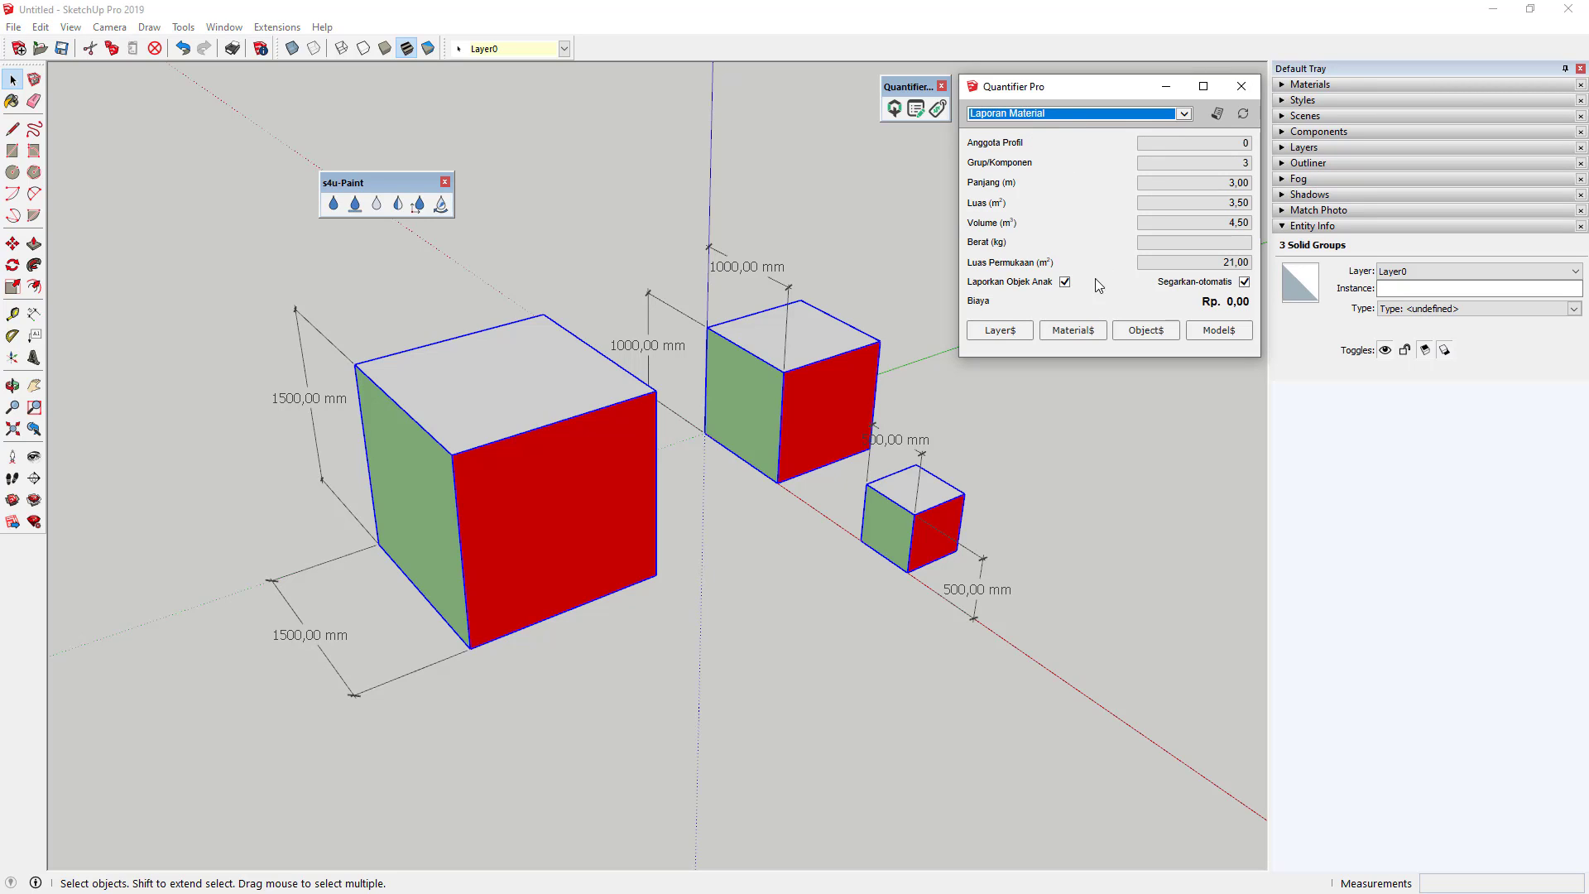
click(1217, 113)
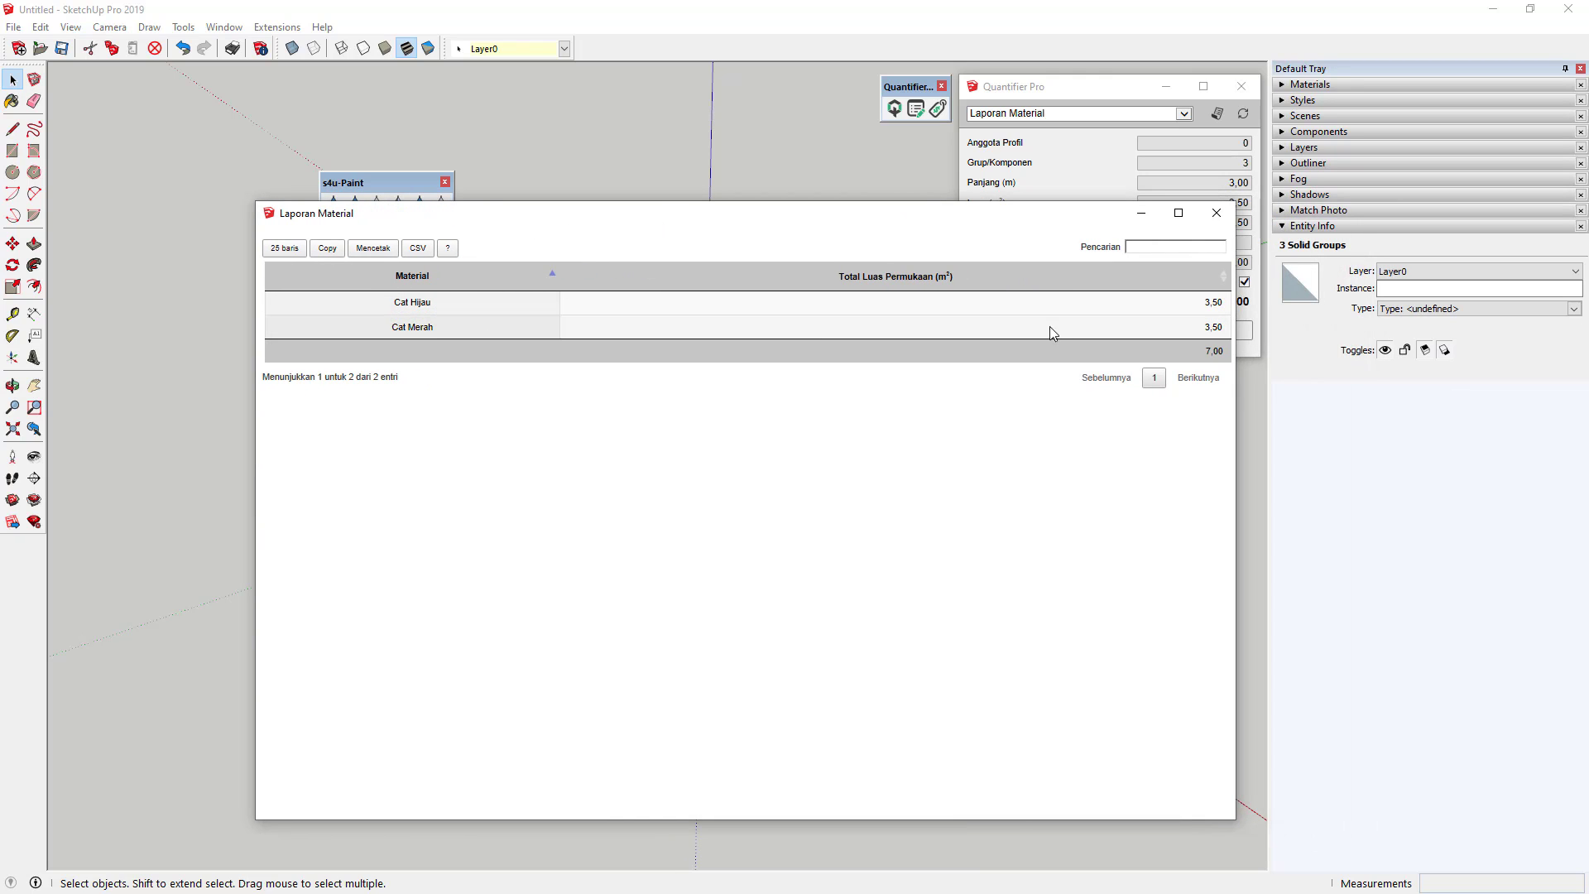
drag(909, 217, 746, 297)
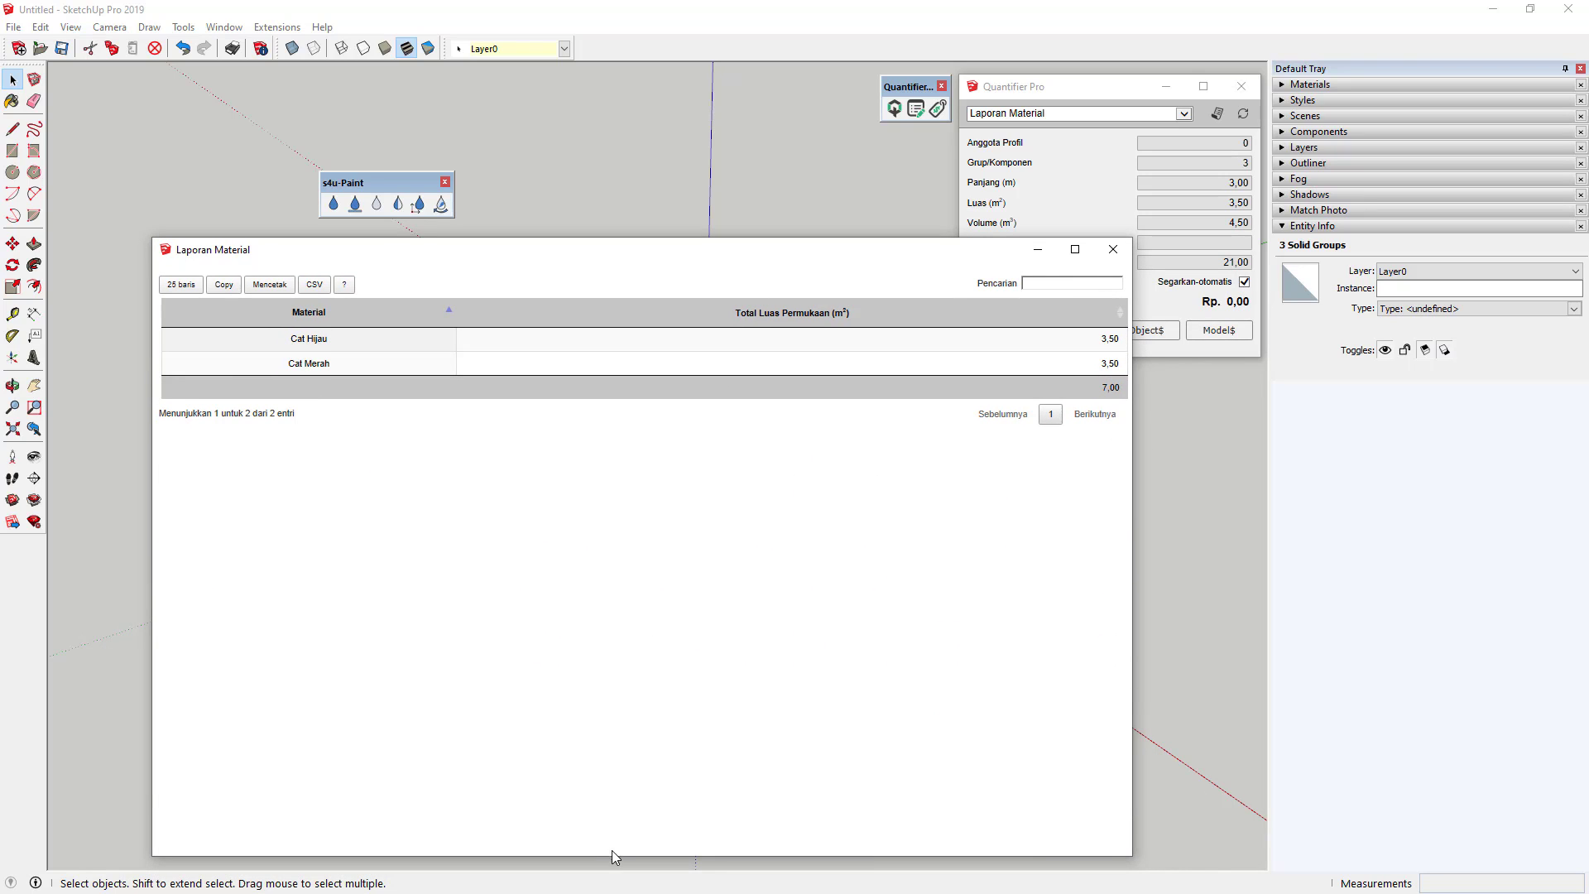
drag(613, 854, 633, 447)
drag(666, 239, 741, 654)
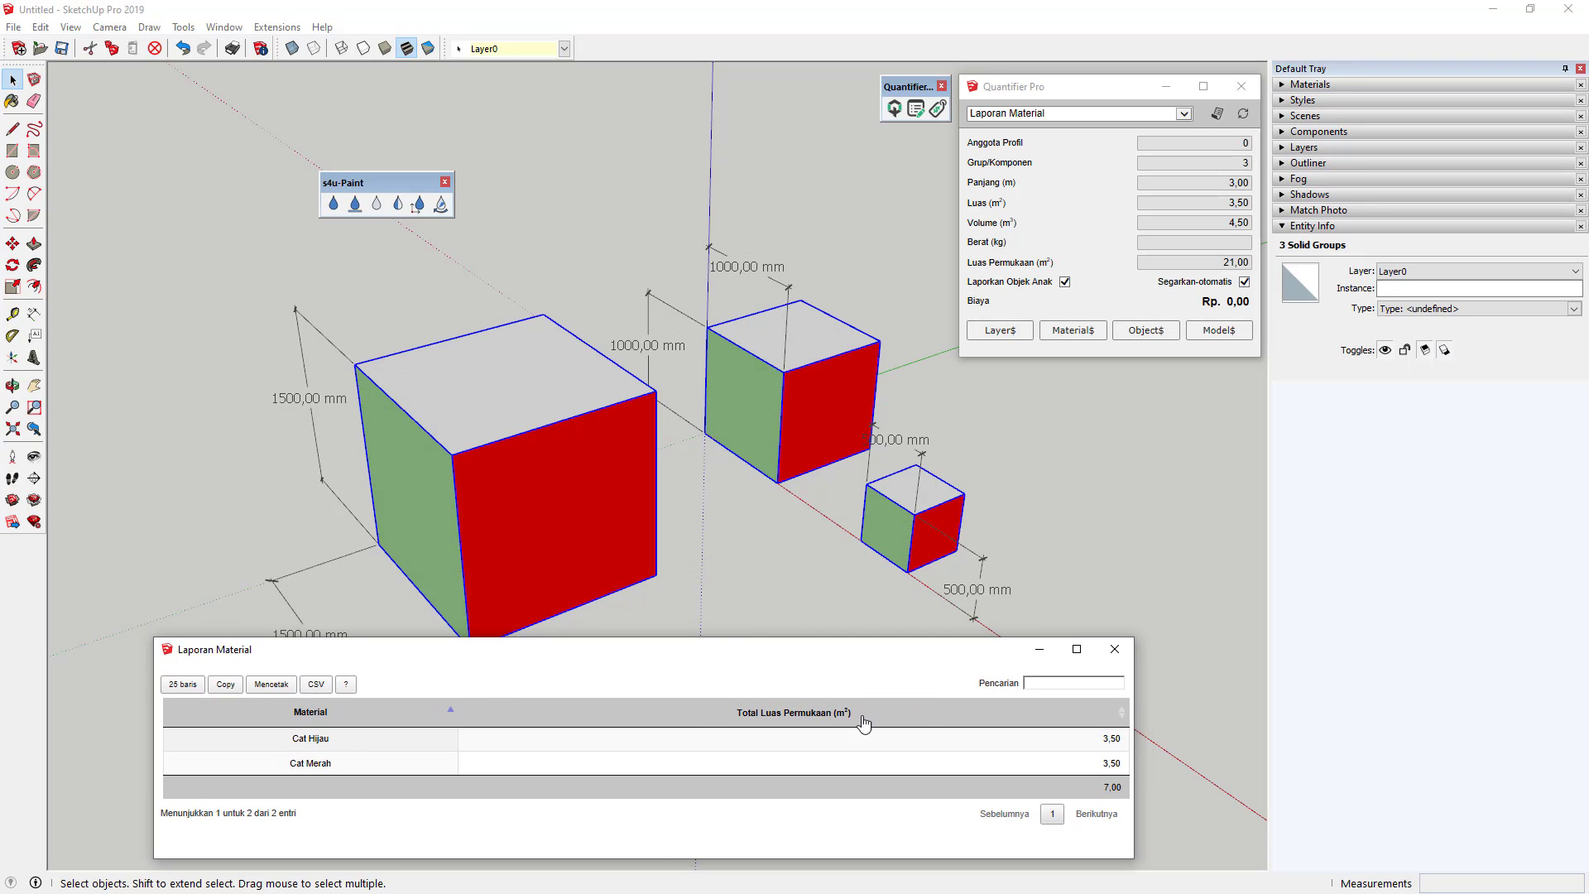
drag(1133, 751, 738, 721)
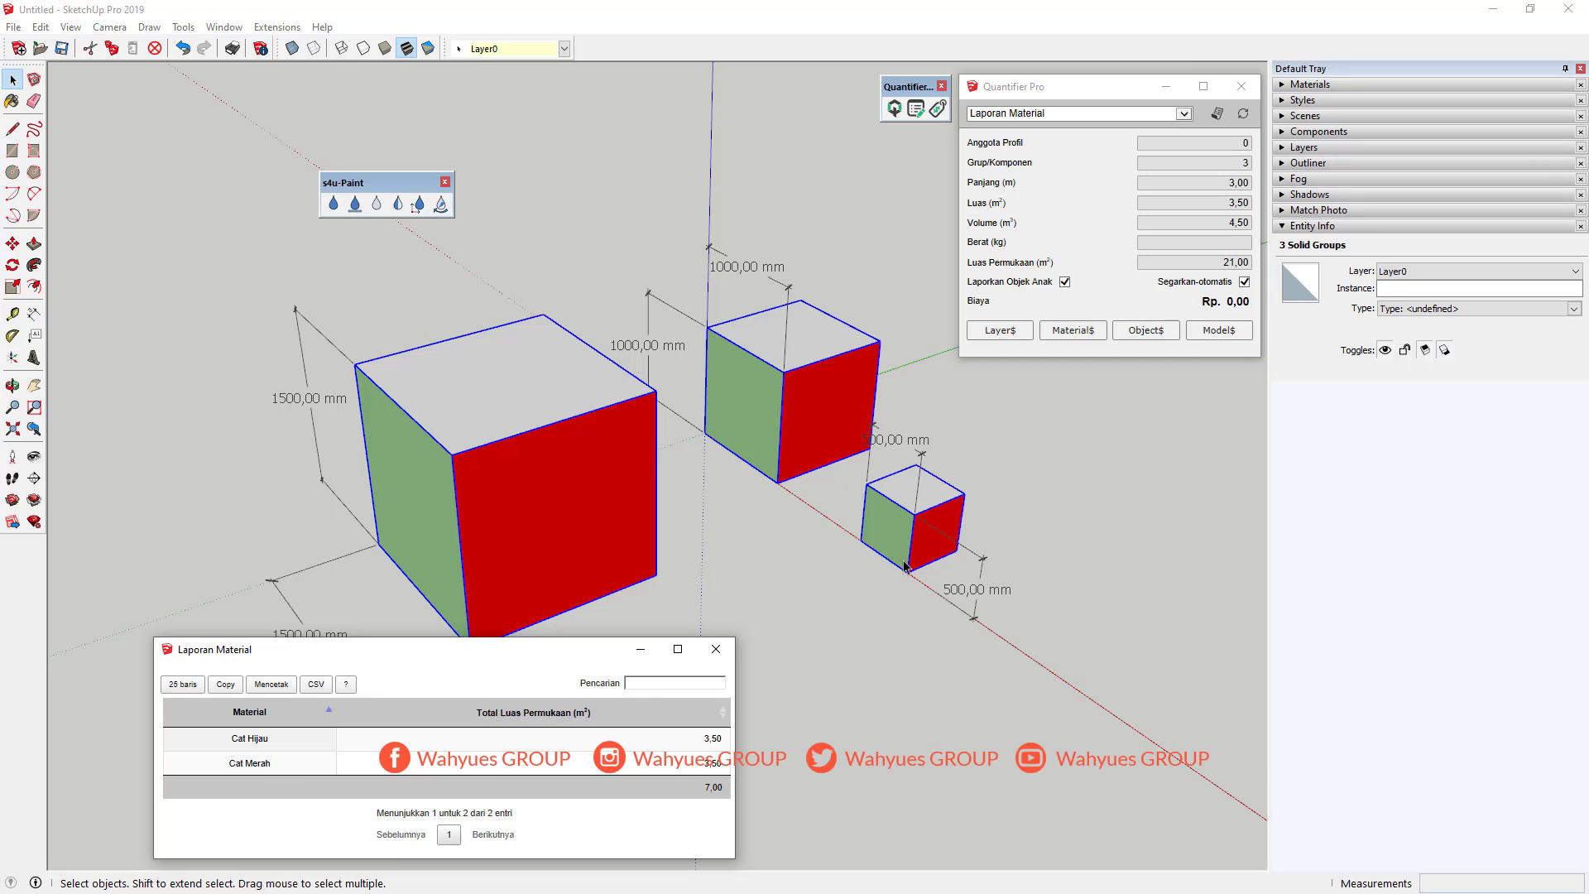
Collapse Entity Info, show the In Model materials, and rename the light purple material as Cat Ungu.
middle_drag(774, 534, 806, 588)
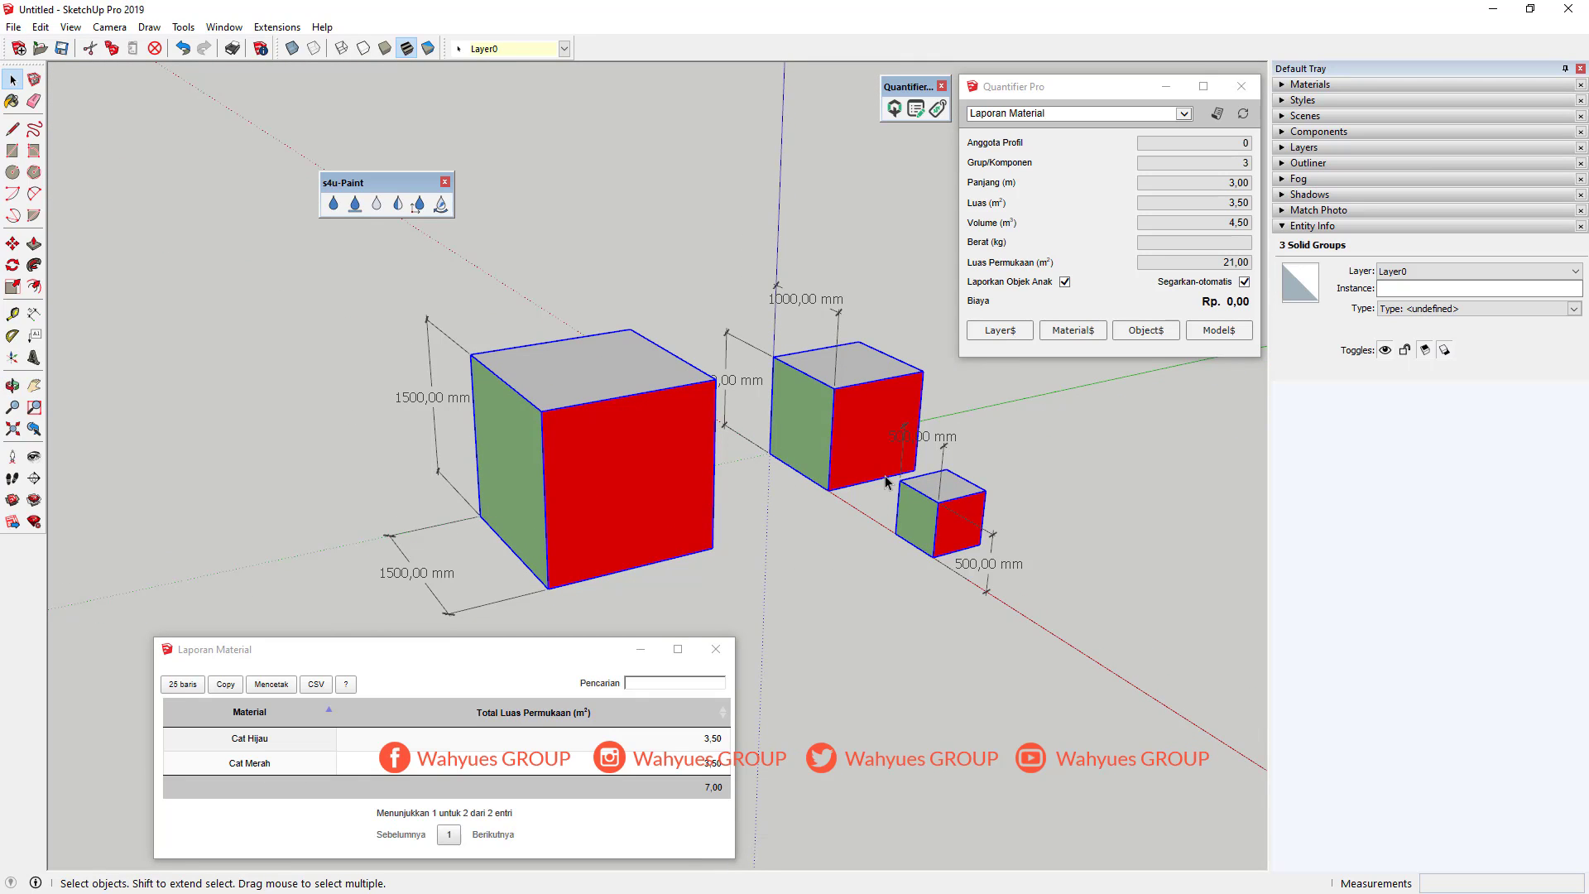
middle_drag(717, 410, 717, 480)
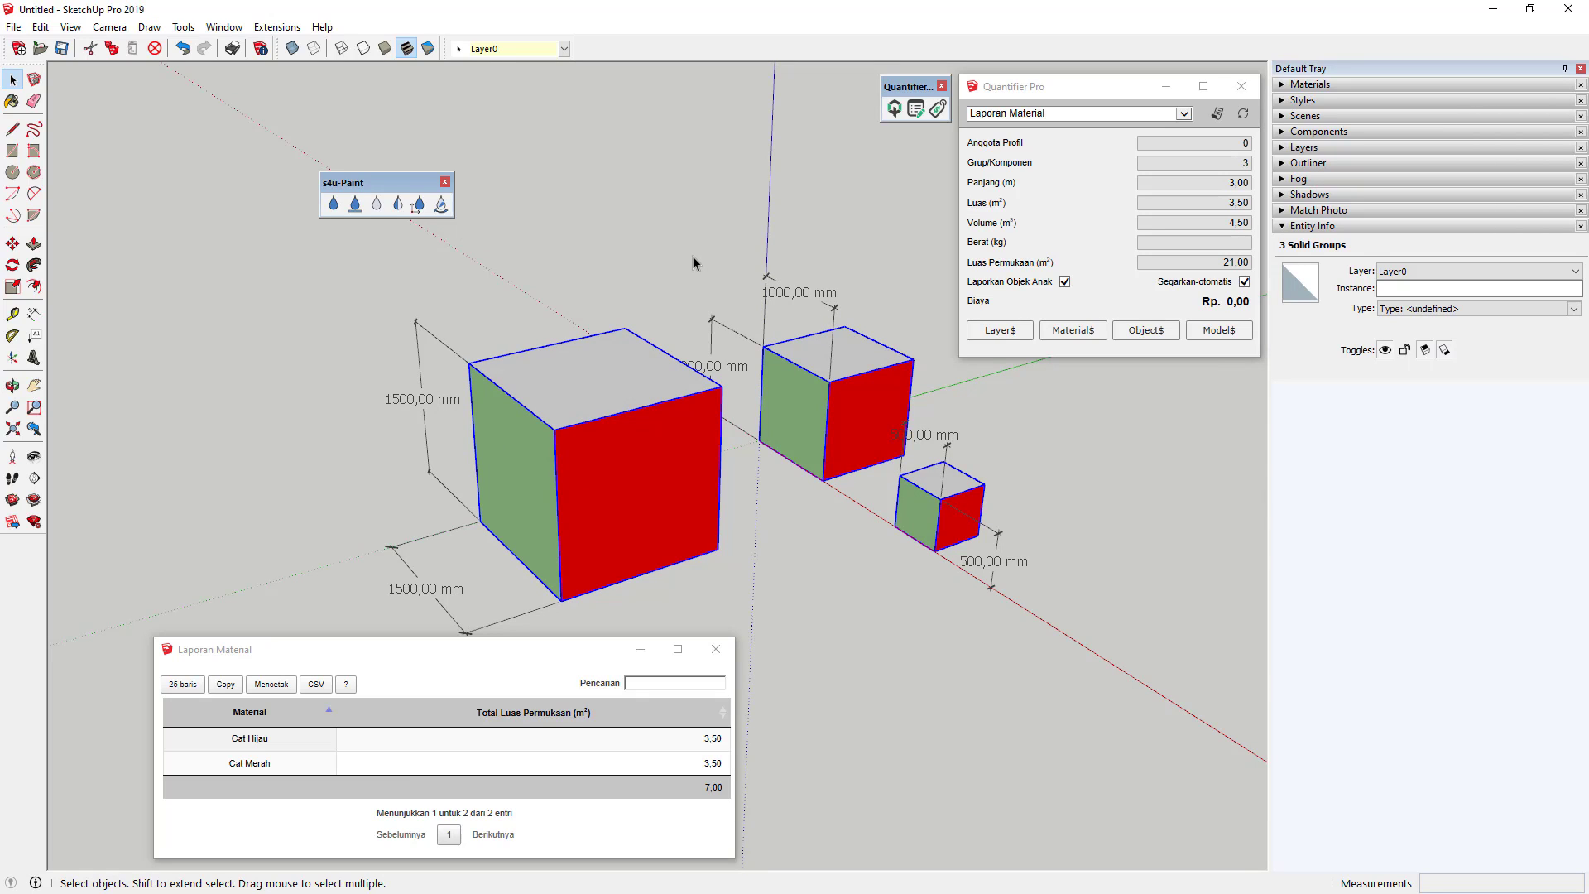
click(1333, 228)
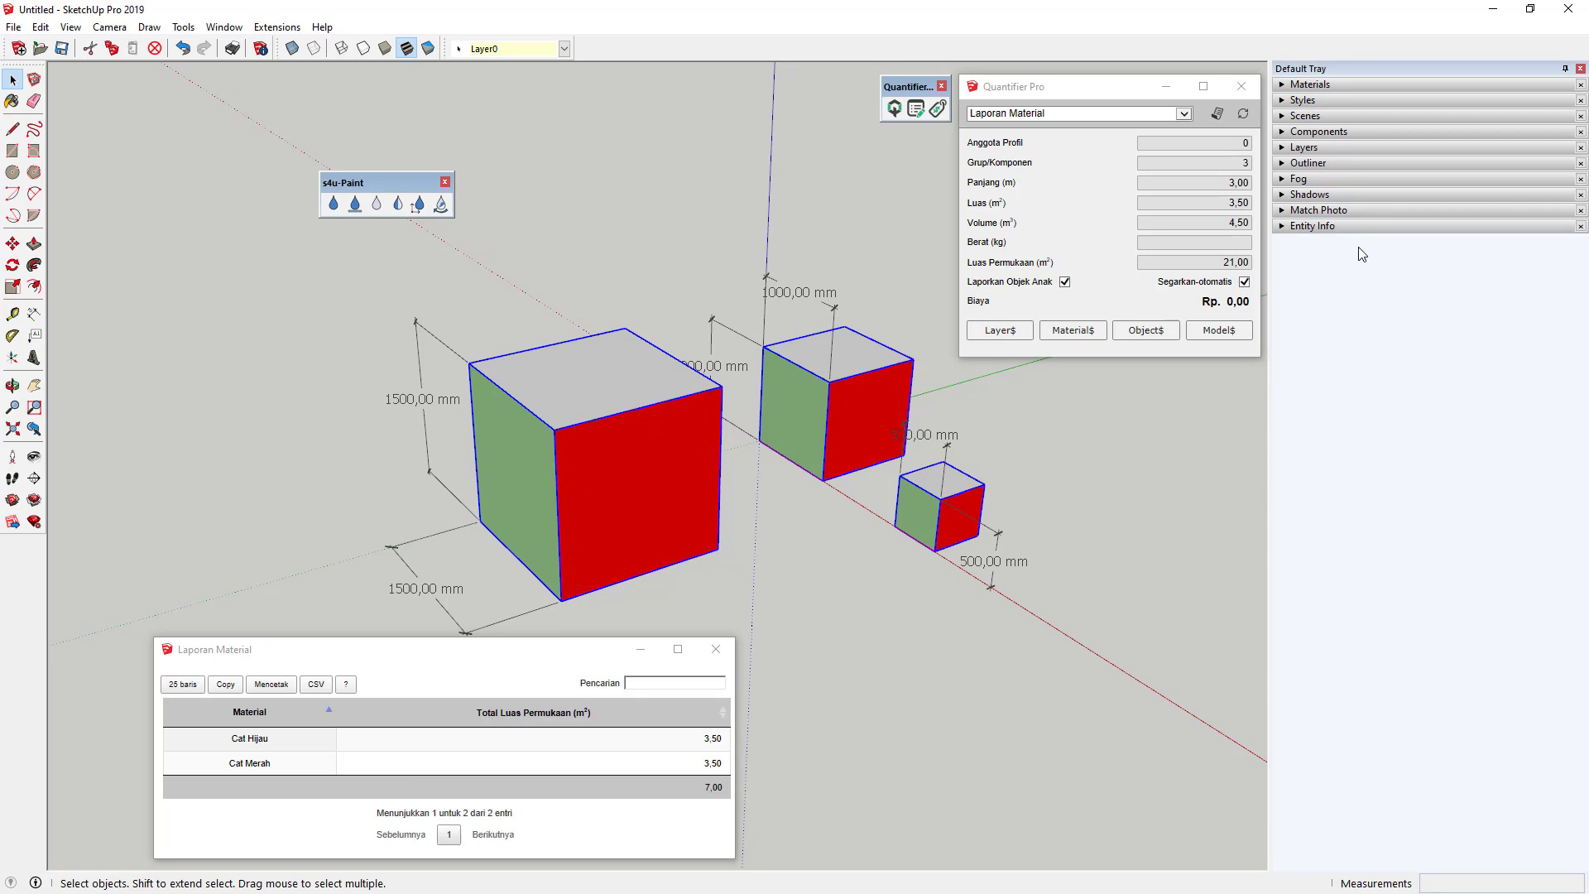
click(1317, 132)
click(1320, 132)
click(1328, 84)
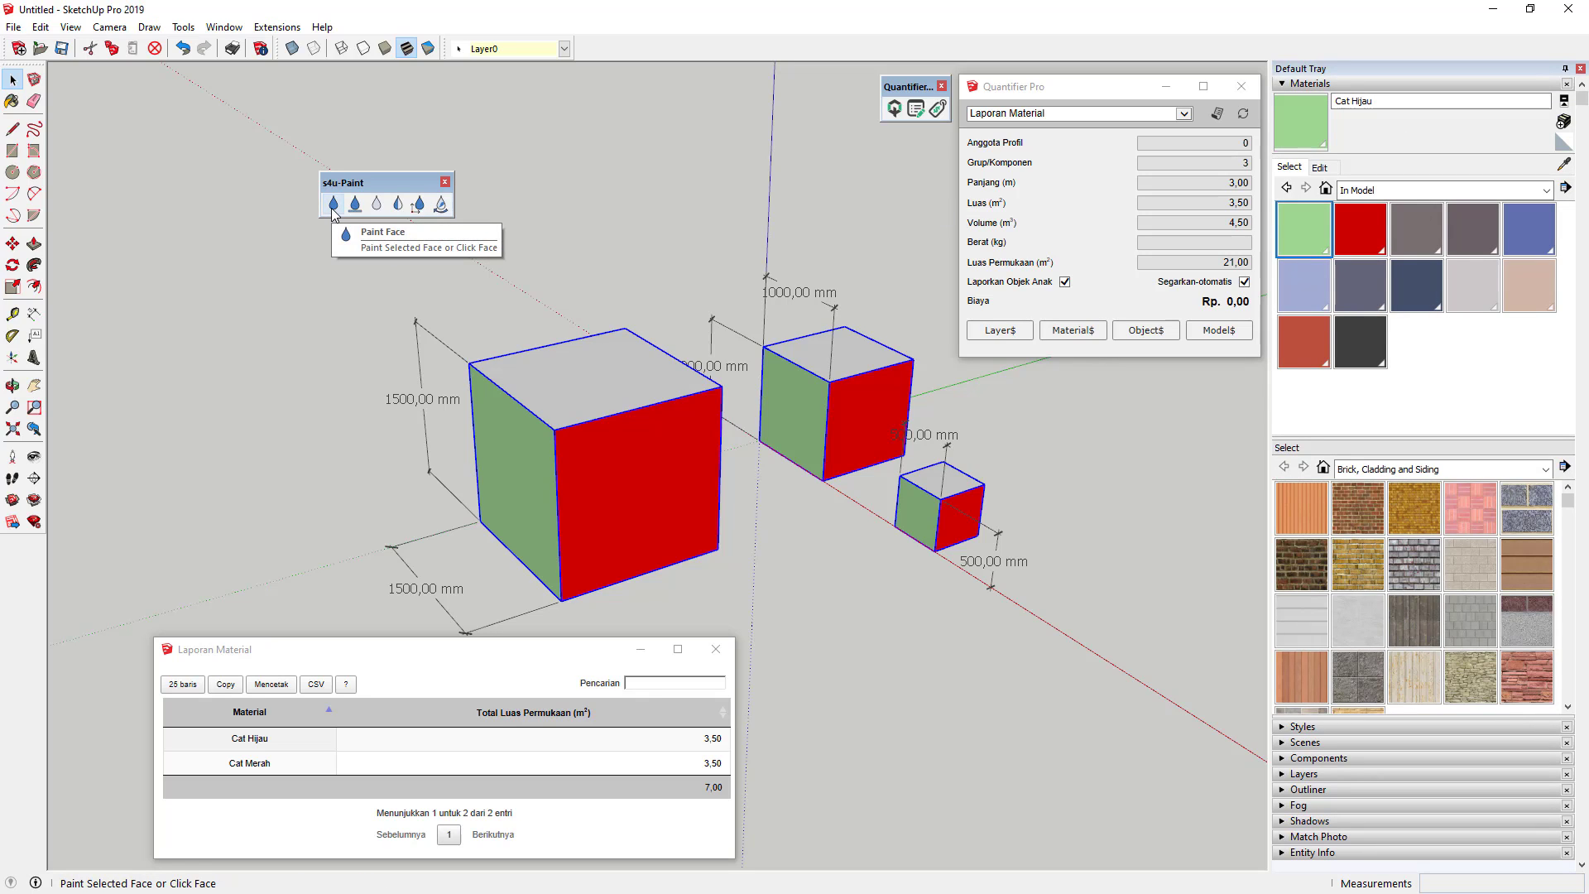
click(1298, 285)
click(1335, 101)
double_click(1335, 101)
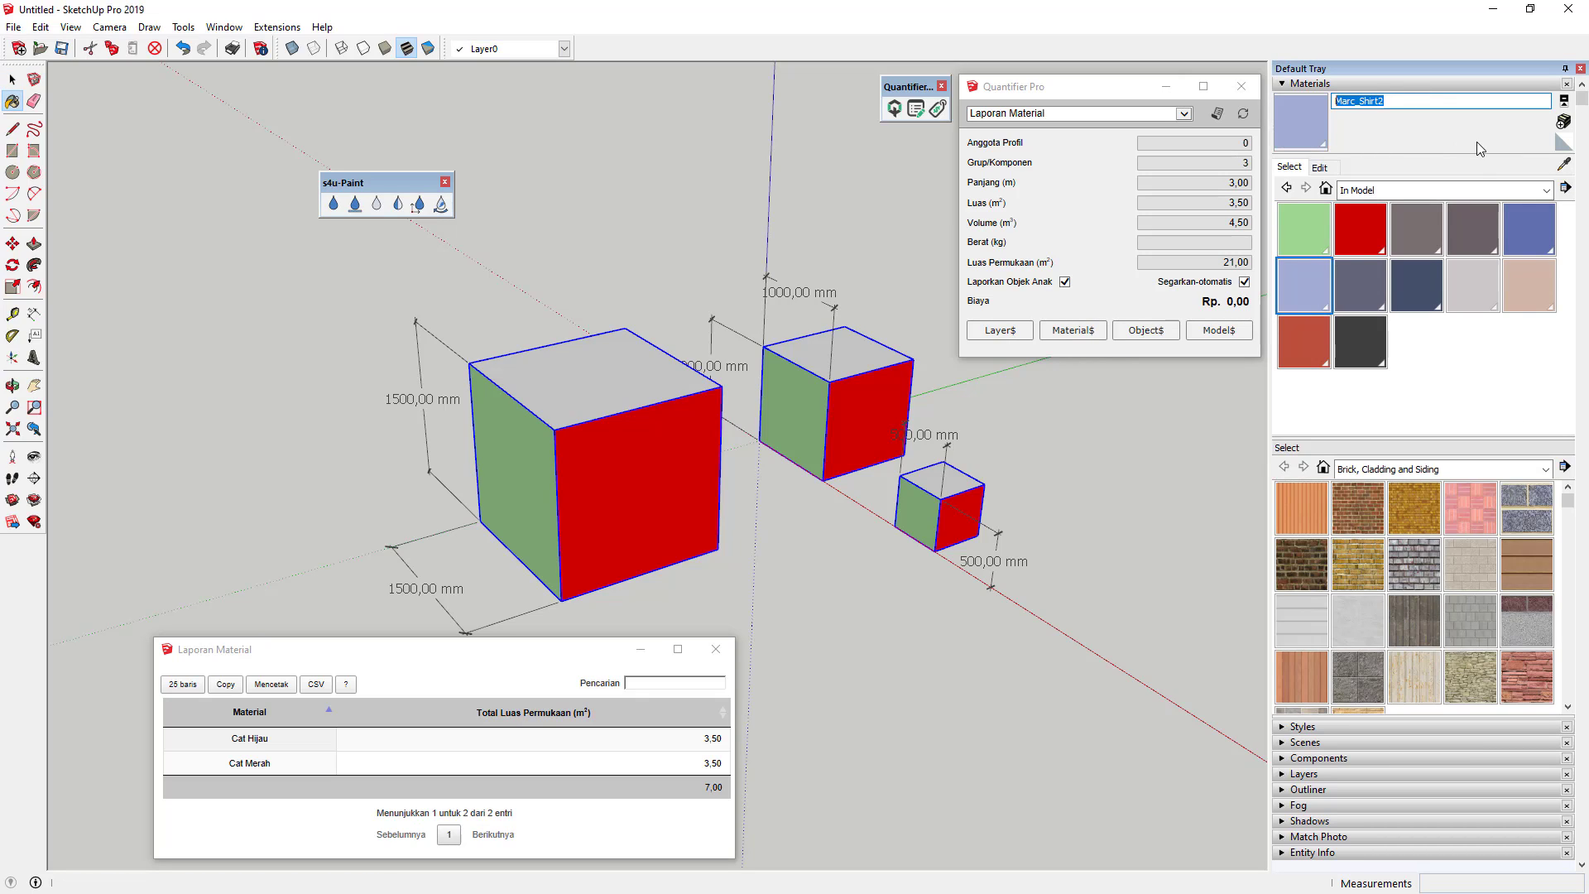
text(Cat Untu)
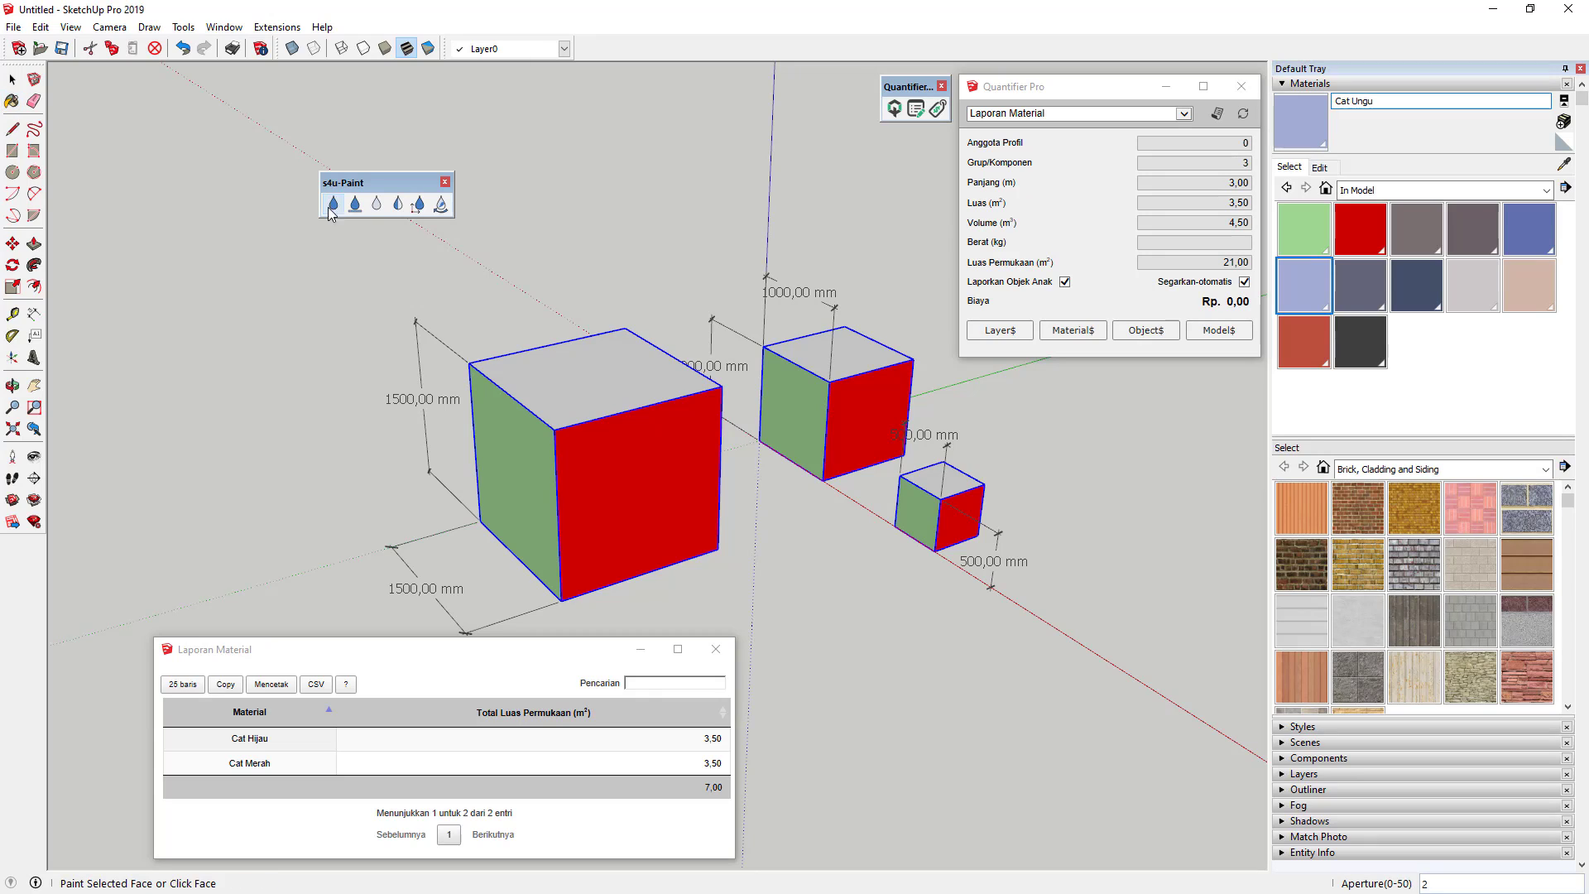
Clear the selection and paint the top face of the largest cube with Cat Ungu using s4u Paint Face.
click(12, 80)
click(235, 236)
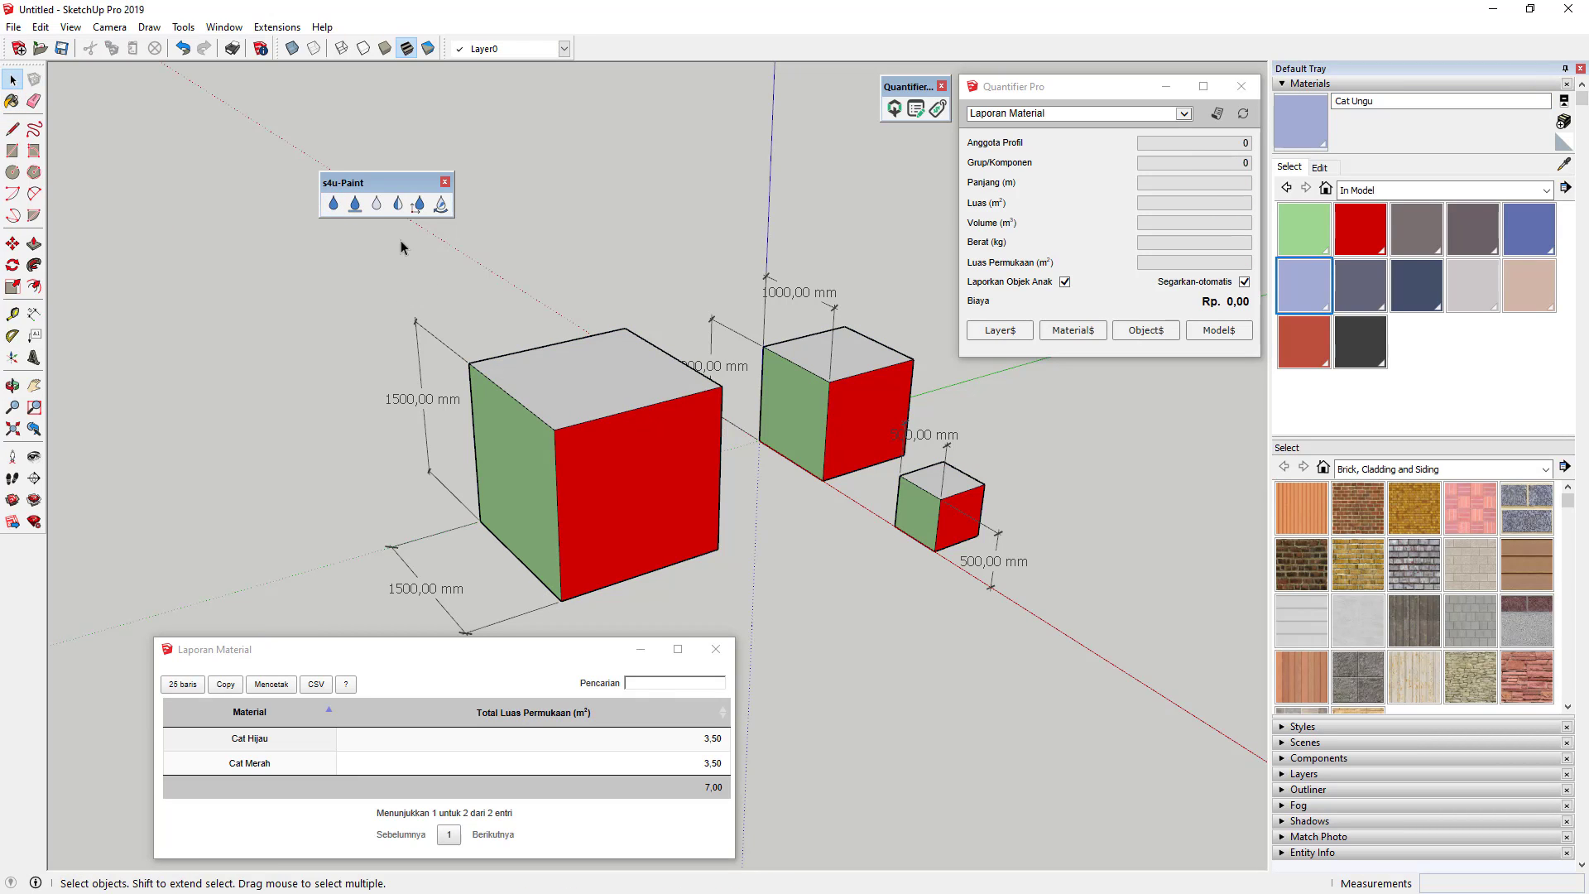
click(336, 207)
click(611, 394)
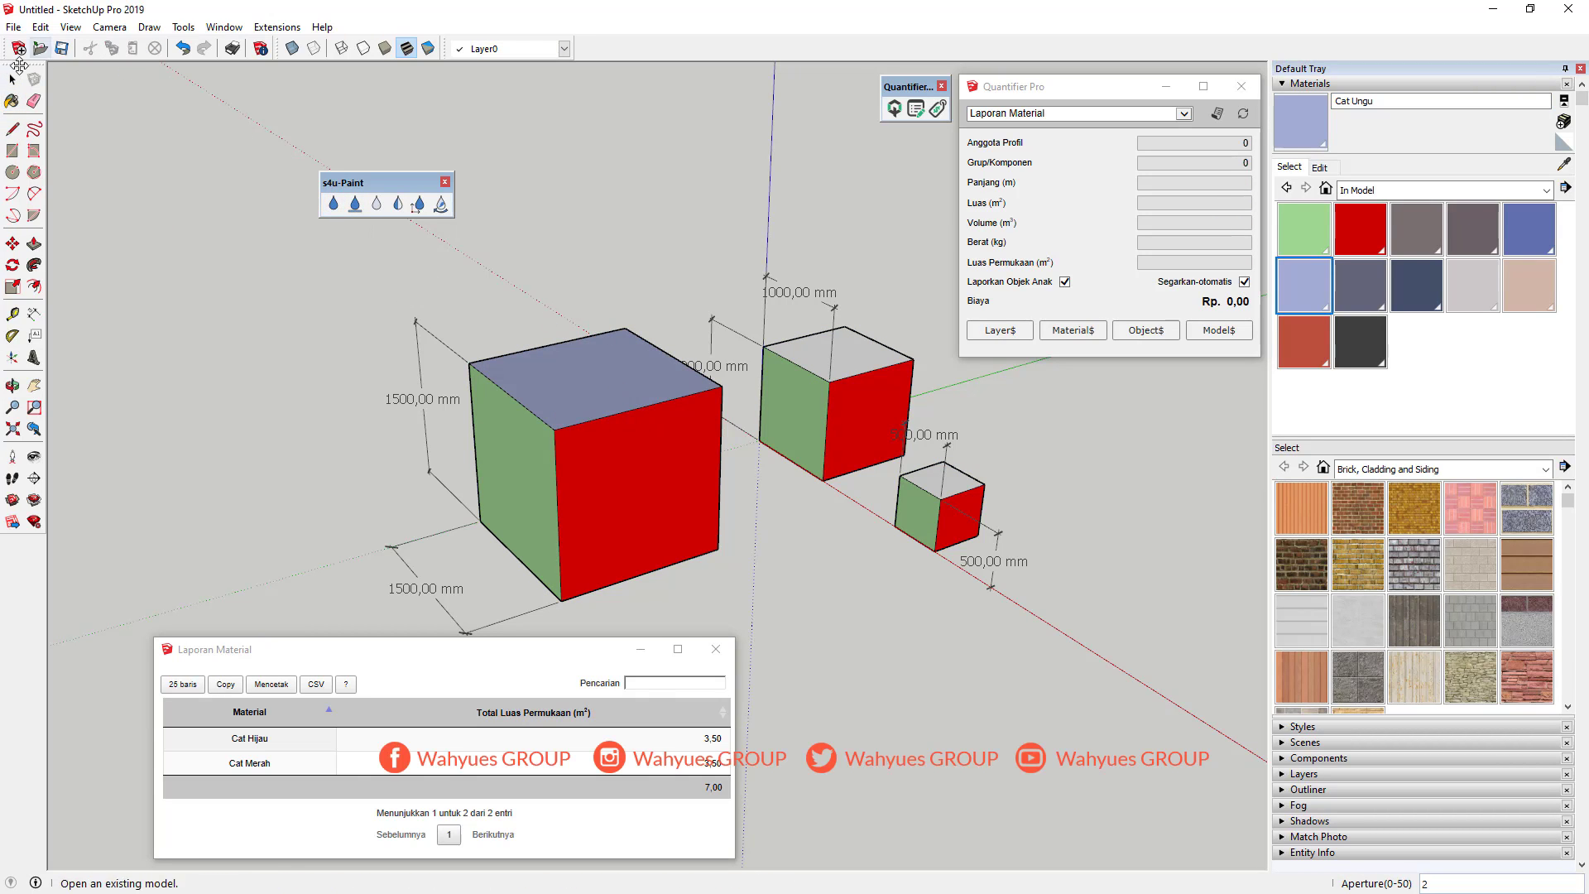
Select all three cubes, generate a second Laporan Material report, and place it beside the first for comparison.
click(13, 80)
click(632, 461)
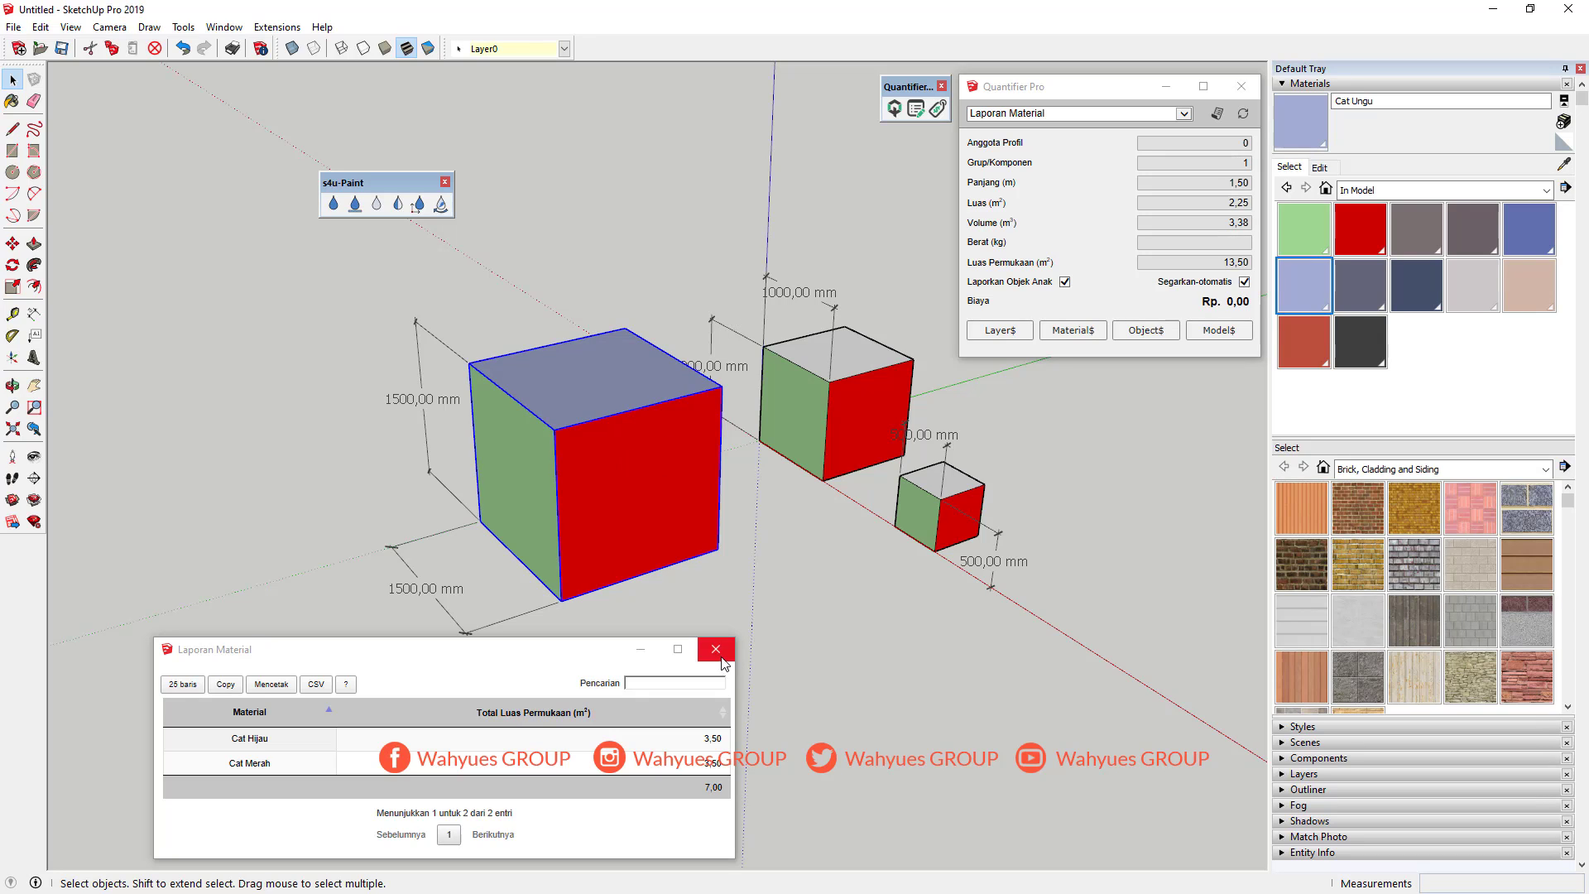
ctrl+click(846, 439)
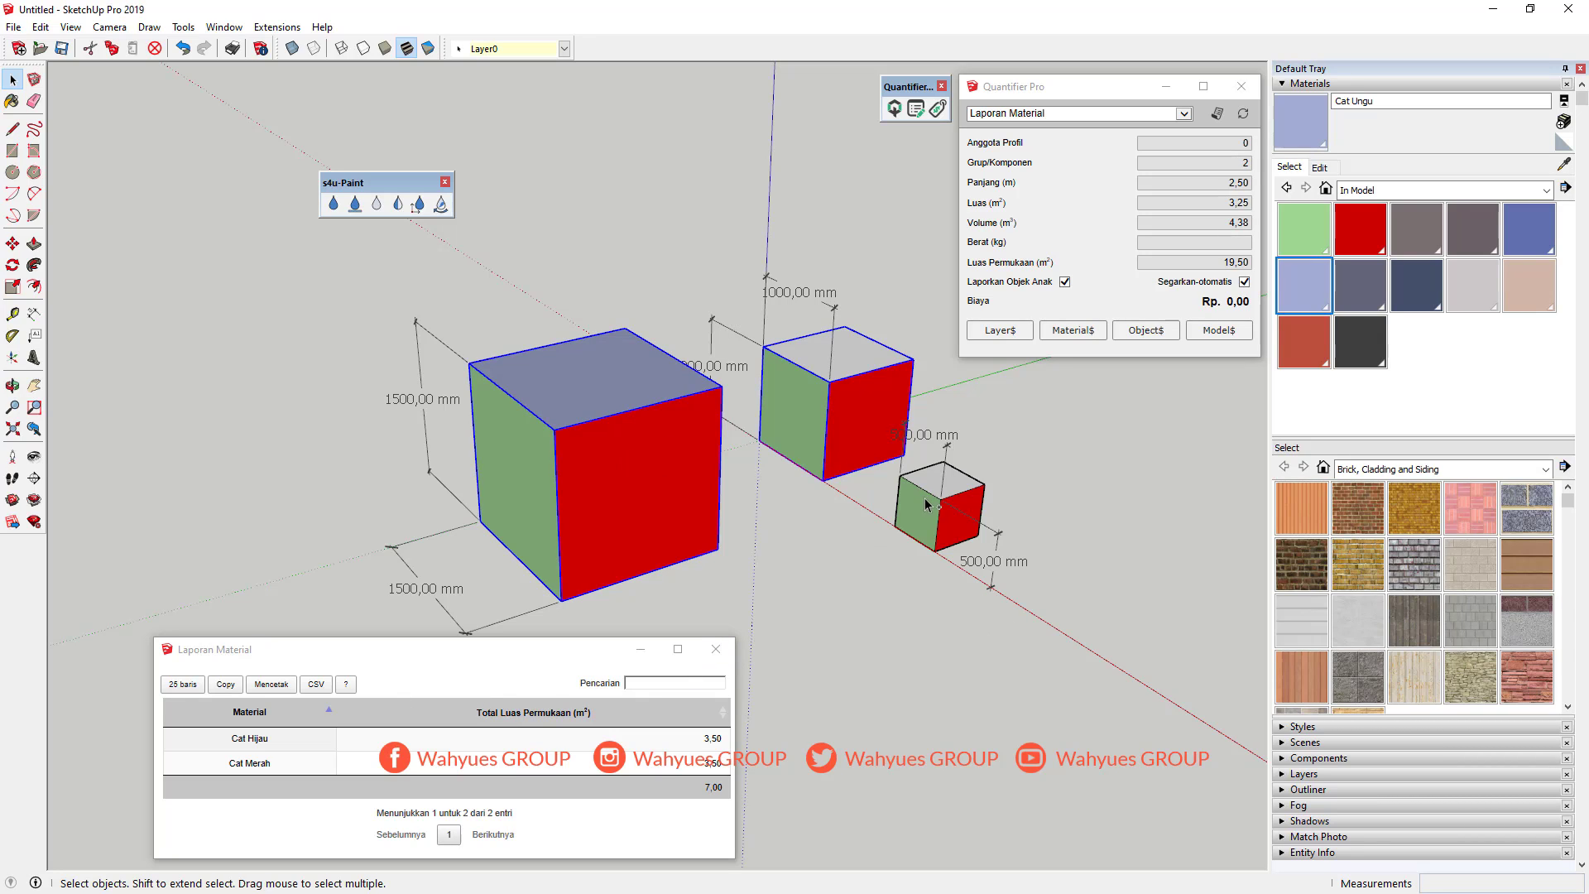
ctrl+click(917, 511)
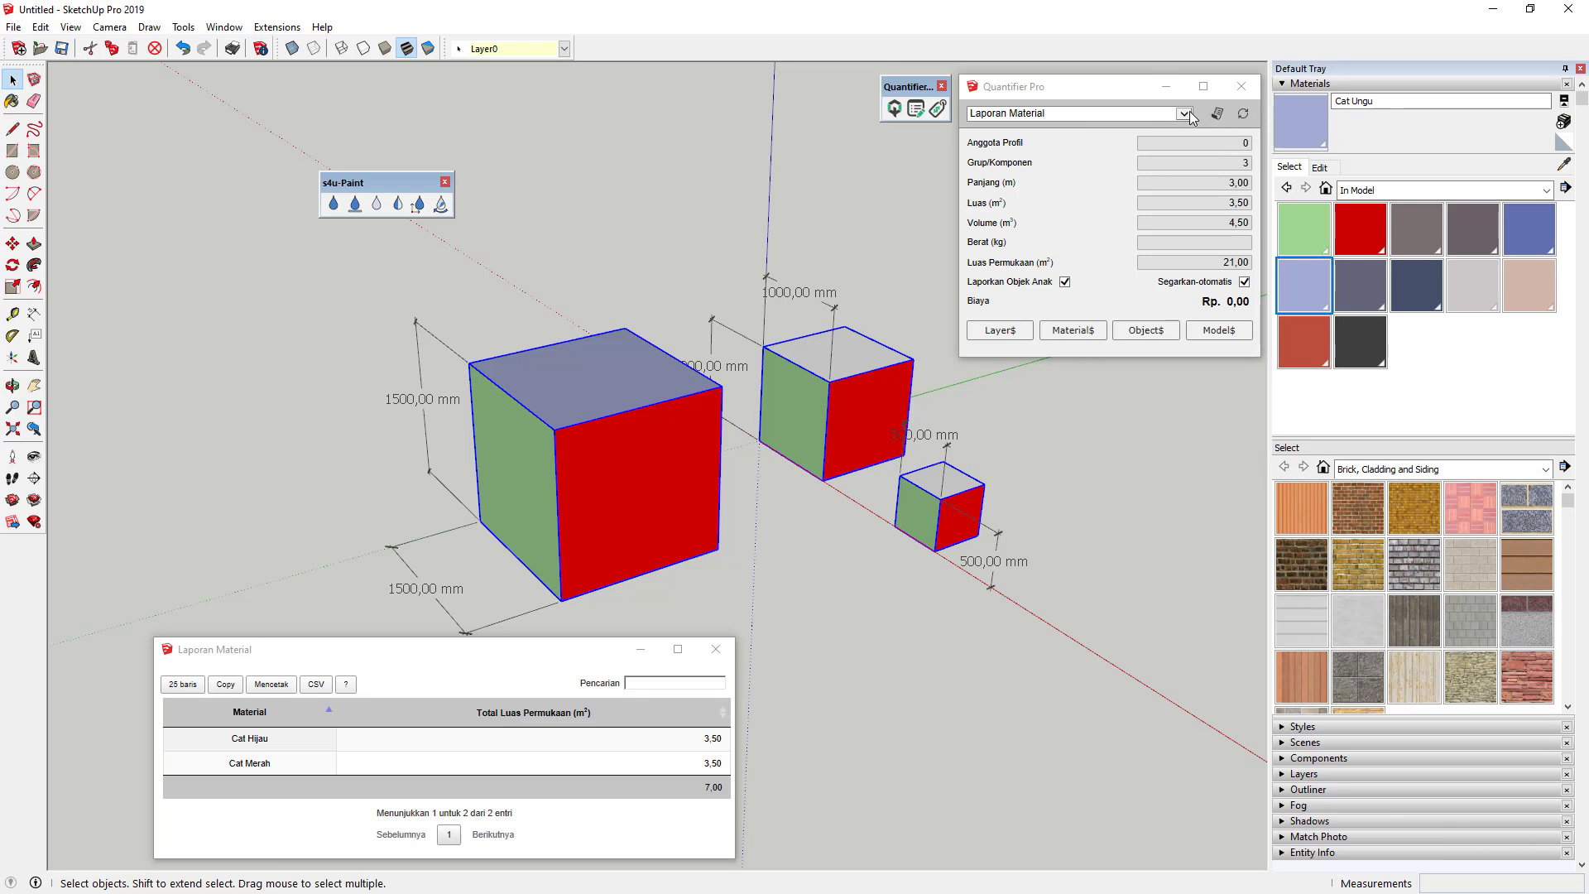
click(1214, 121)
drag(479, 670, 1051, 656)
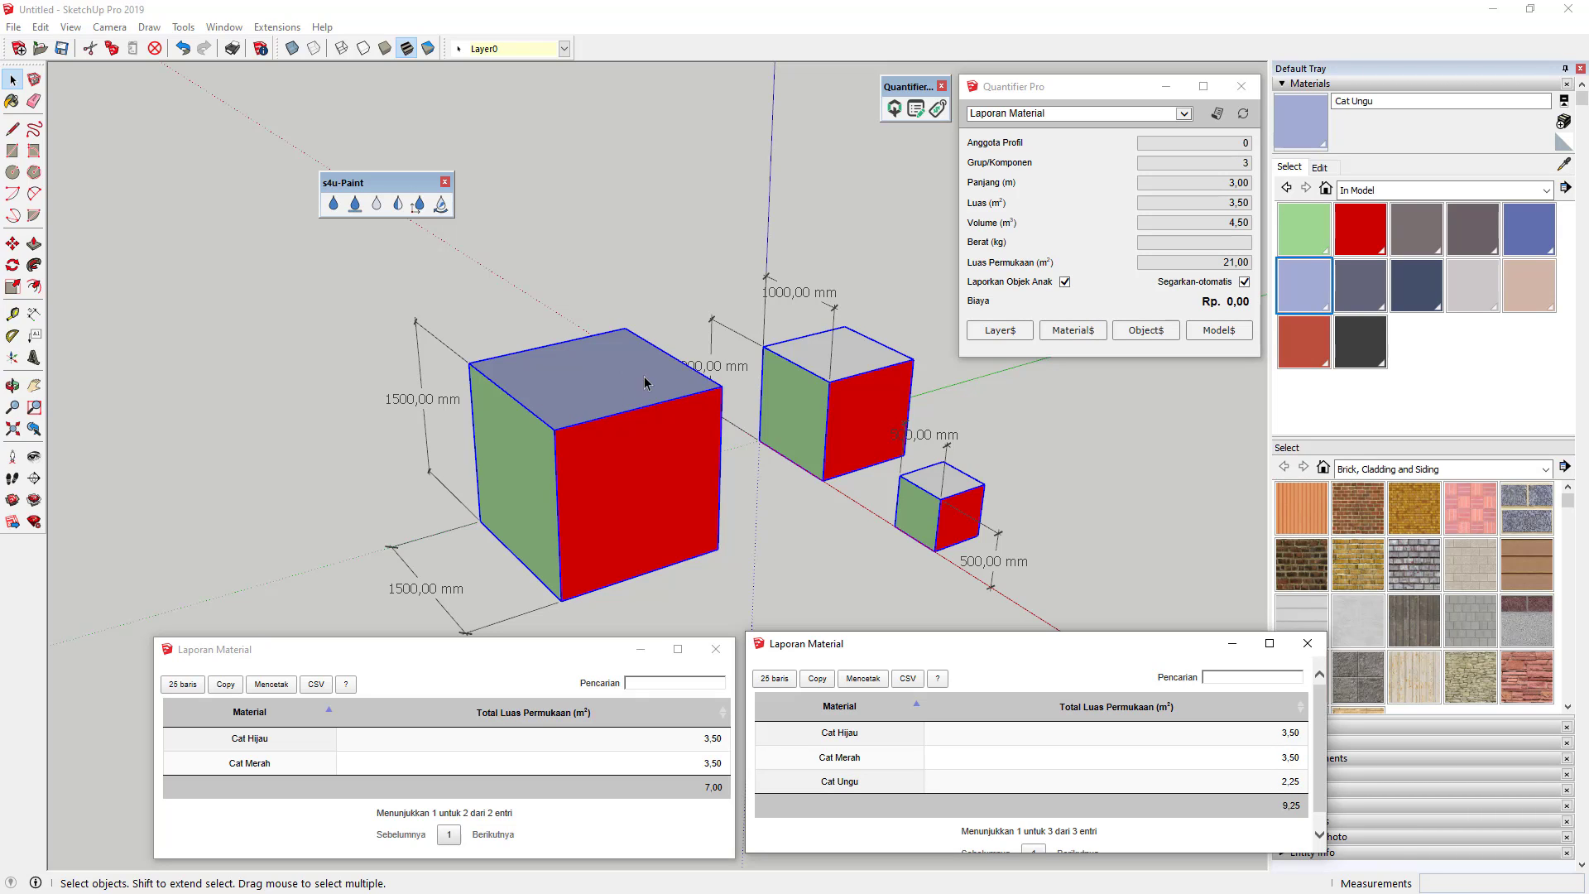
Clear the selection and paint the top face of the smallest cube with Cat Ungu using s4u Paint Face.
click(627, 257)
click(334, 204)
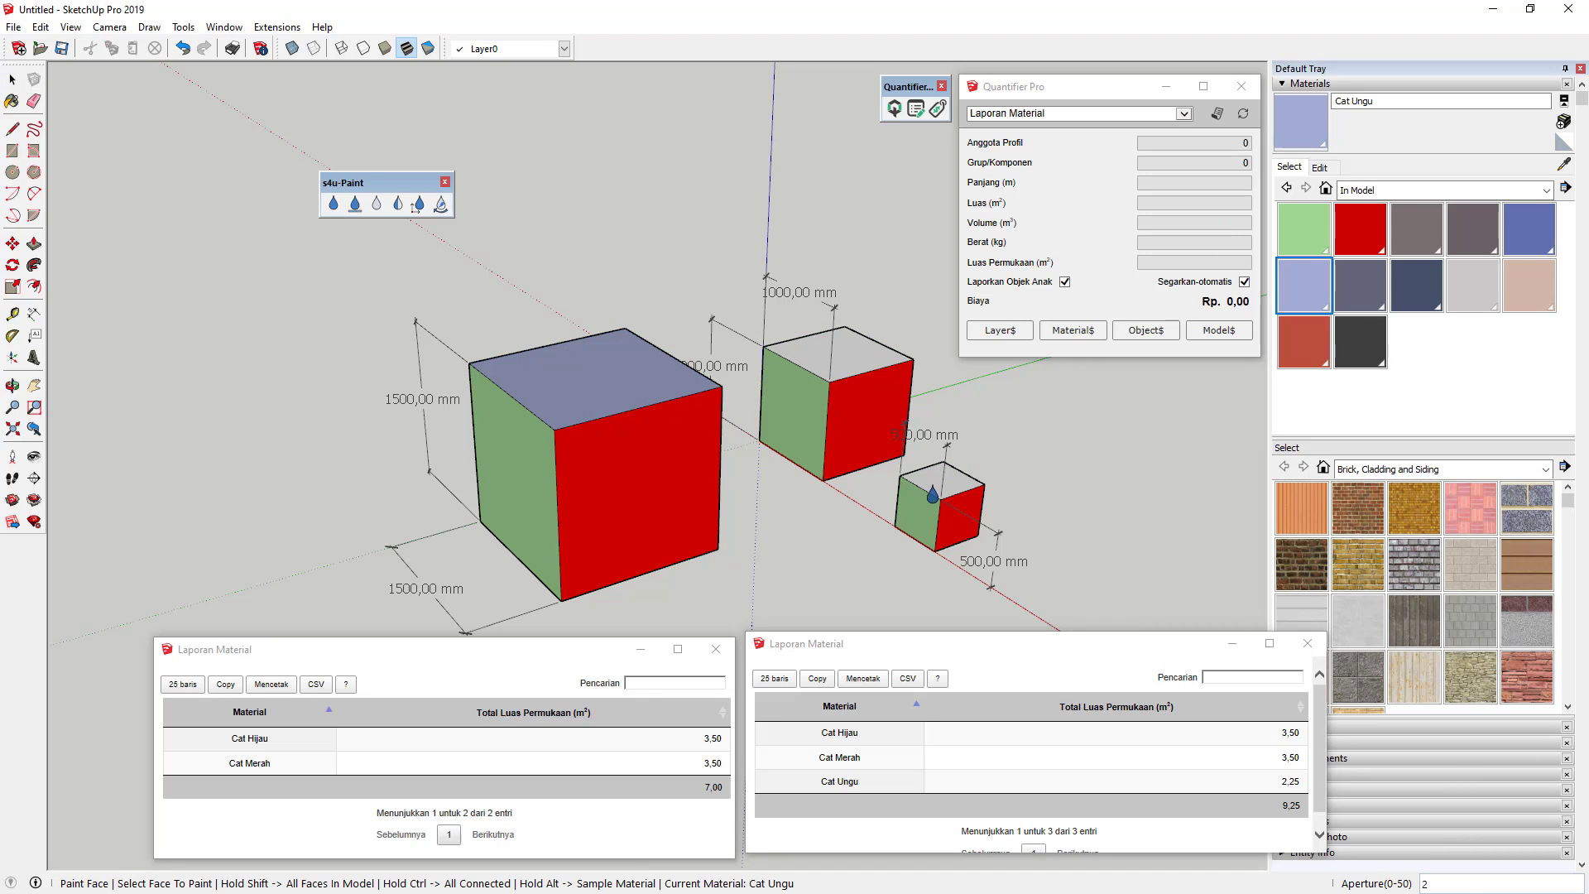
click(933, 495)
Reselect all three cubes, generate a third Laporan Material report, and place it above the second to compare the Cat Ungu area.
click(12, 79)
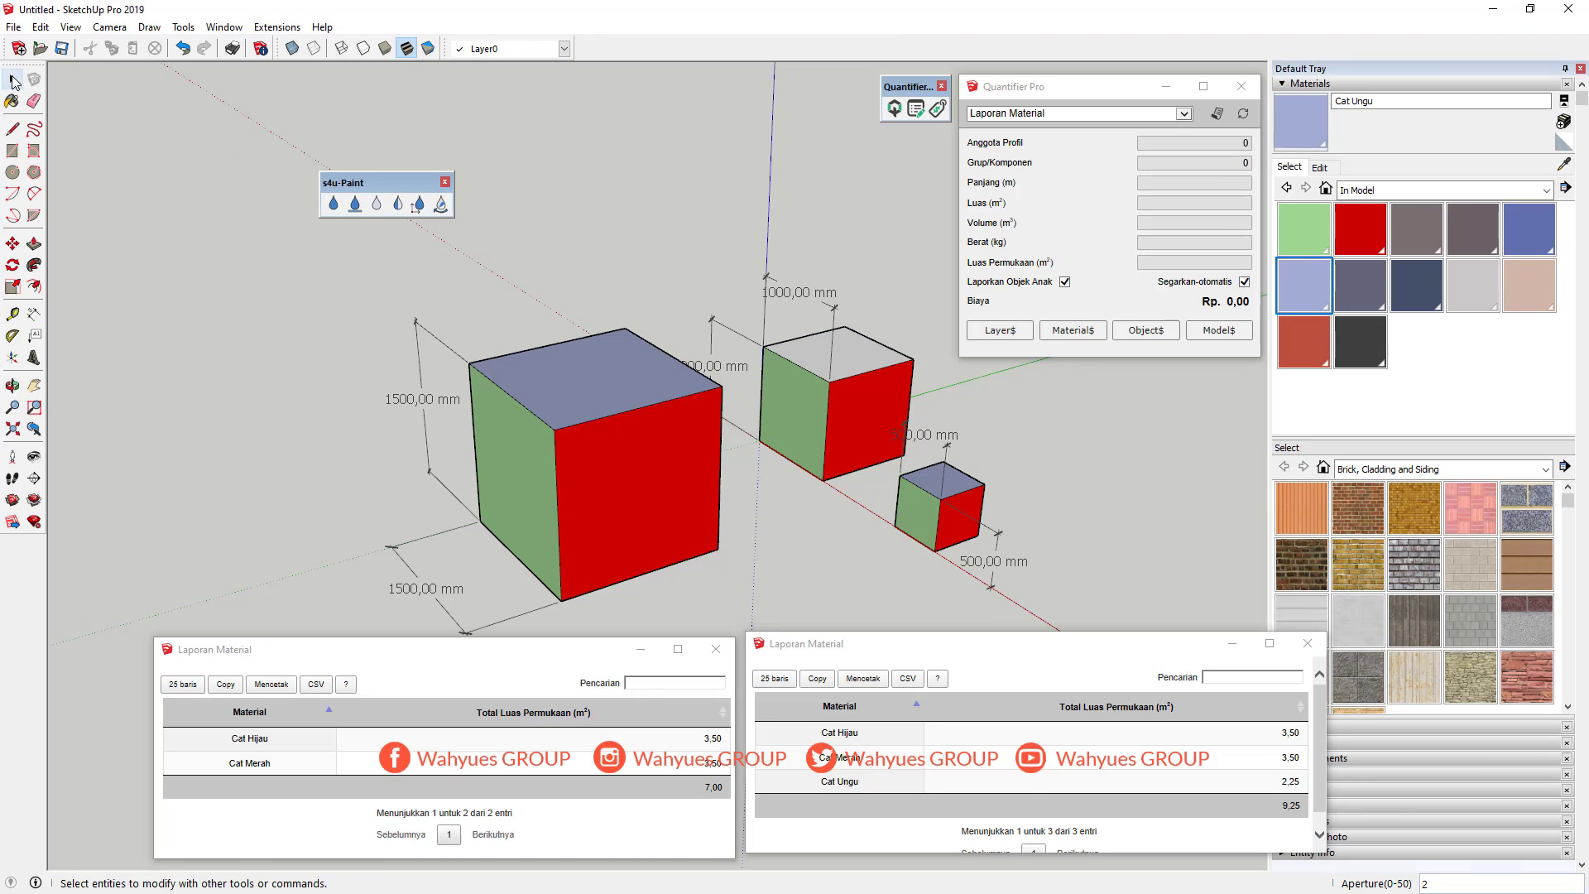
click(653, 474)
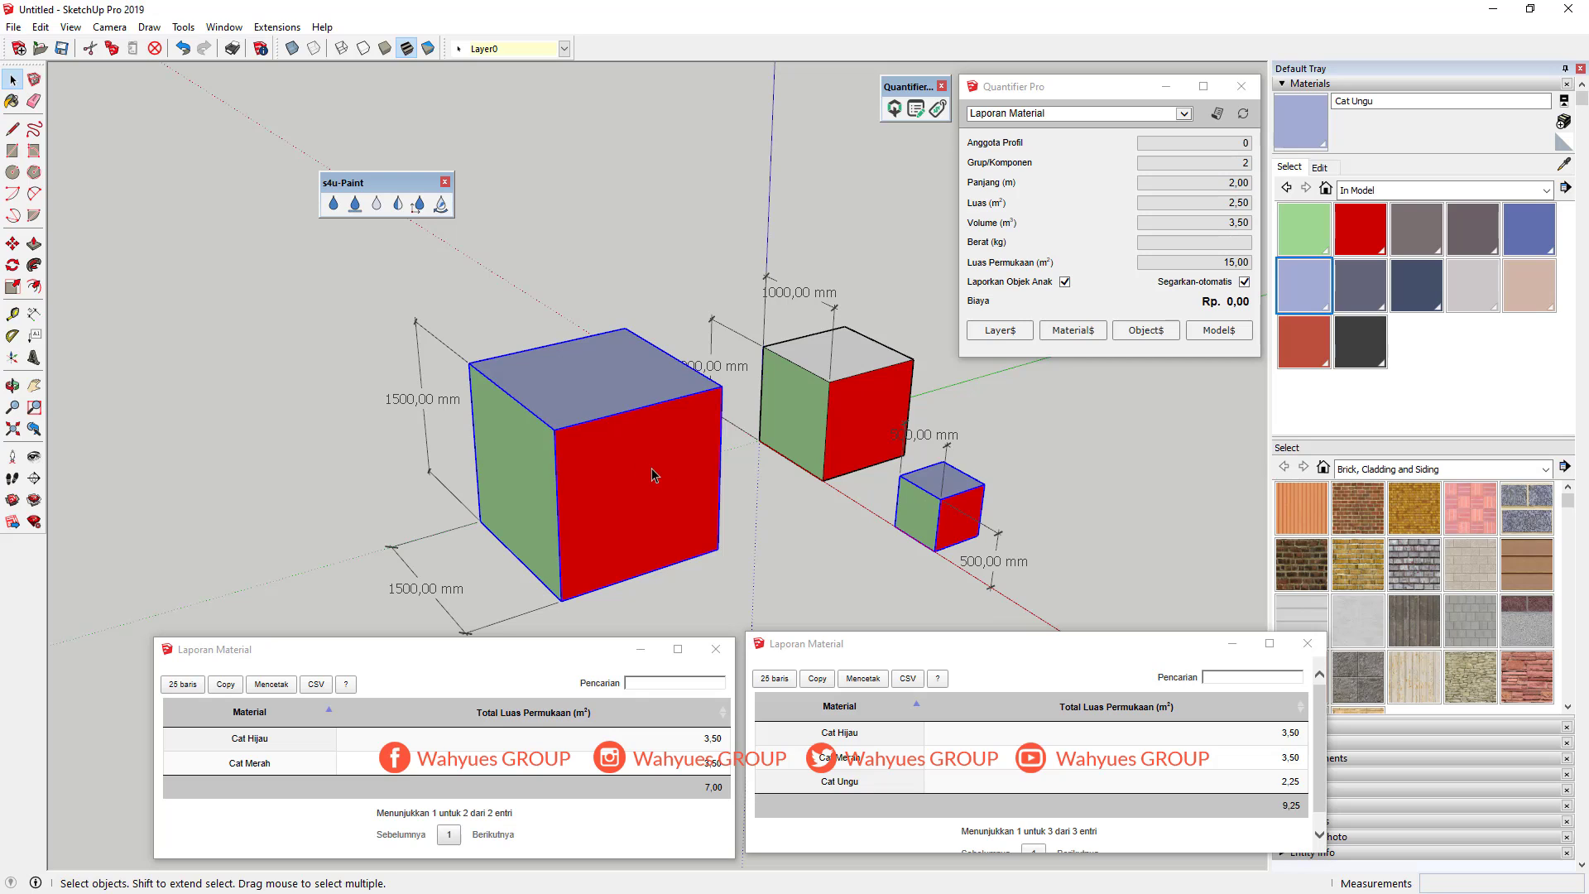
ctrl+click(836, 403)
click(1216, 113)
drag(1052, 652, 1245, 407)
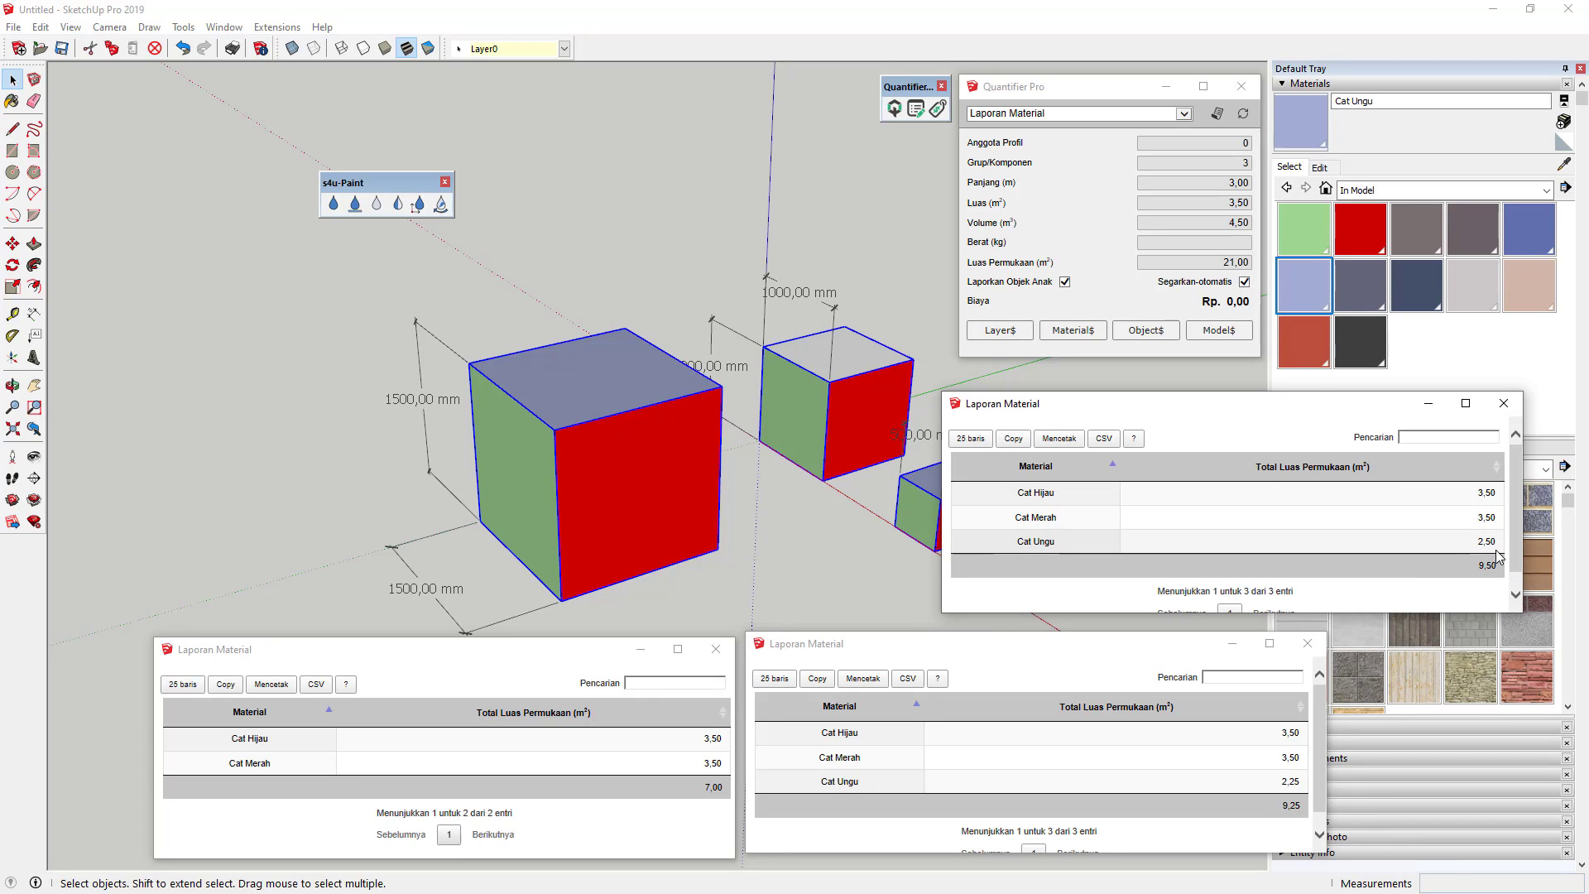
drag(1324, 404, 1362, 411)
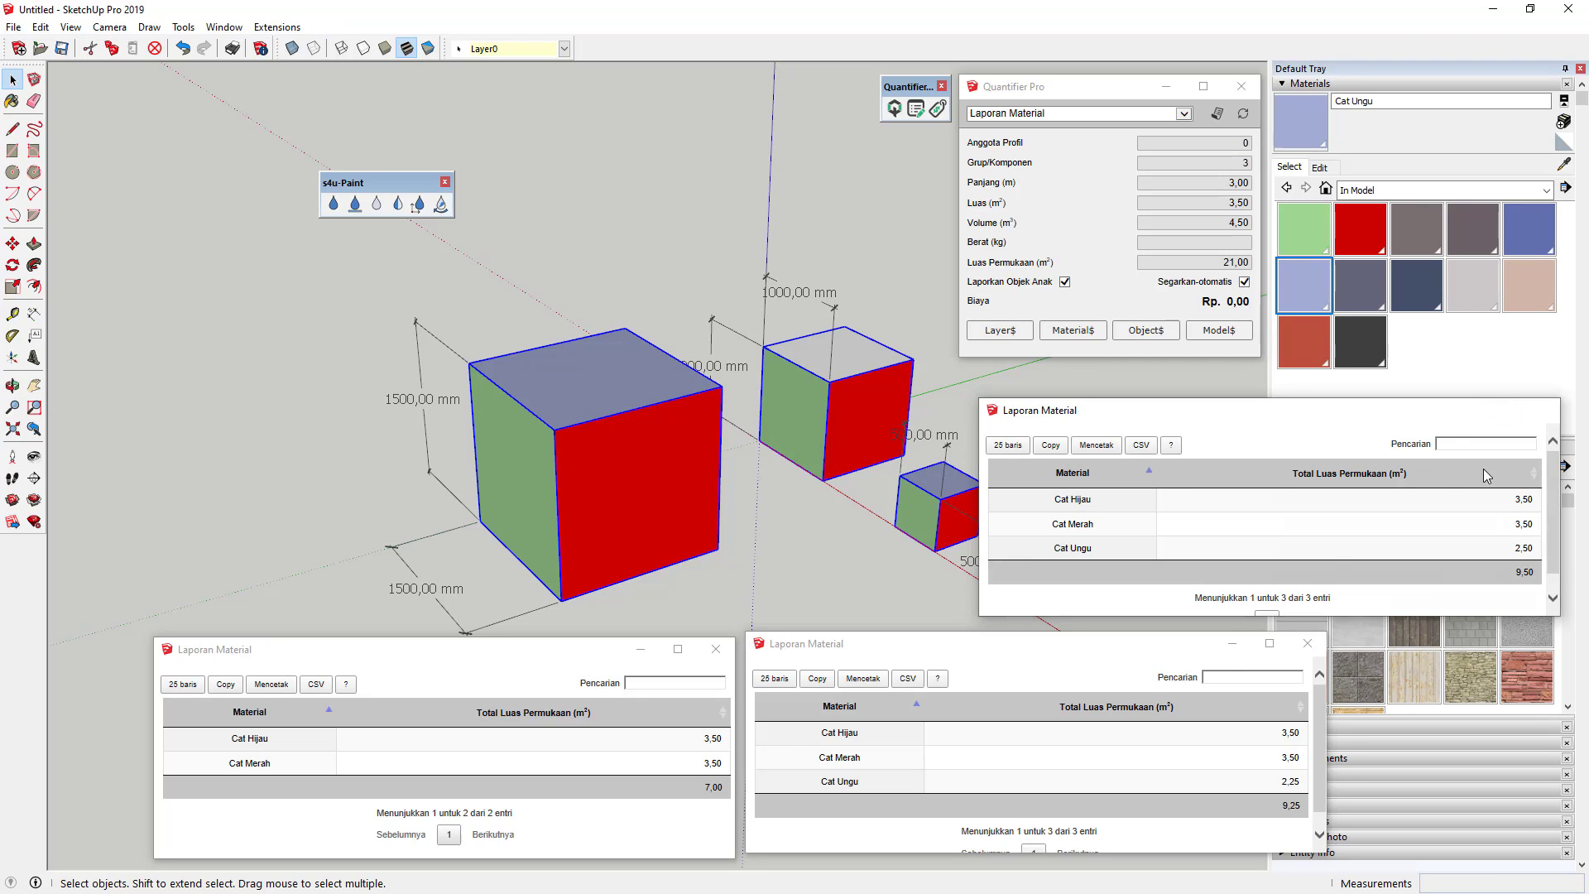
Close the three Laporan Material reports to clear the view of the cubes.
click(1541, 409)
click(1308, 644)
click(716, 649)
middle_drag(716, 649, 936, 596)
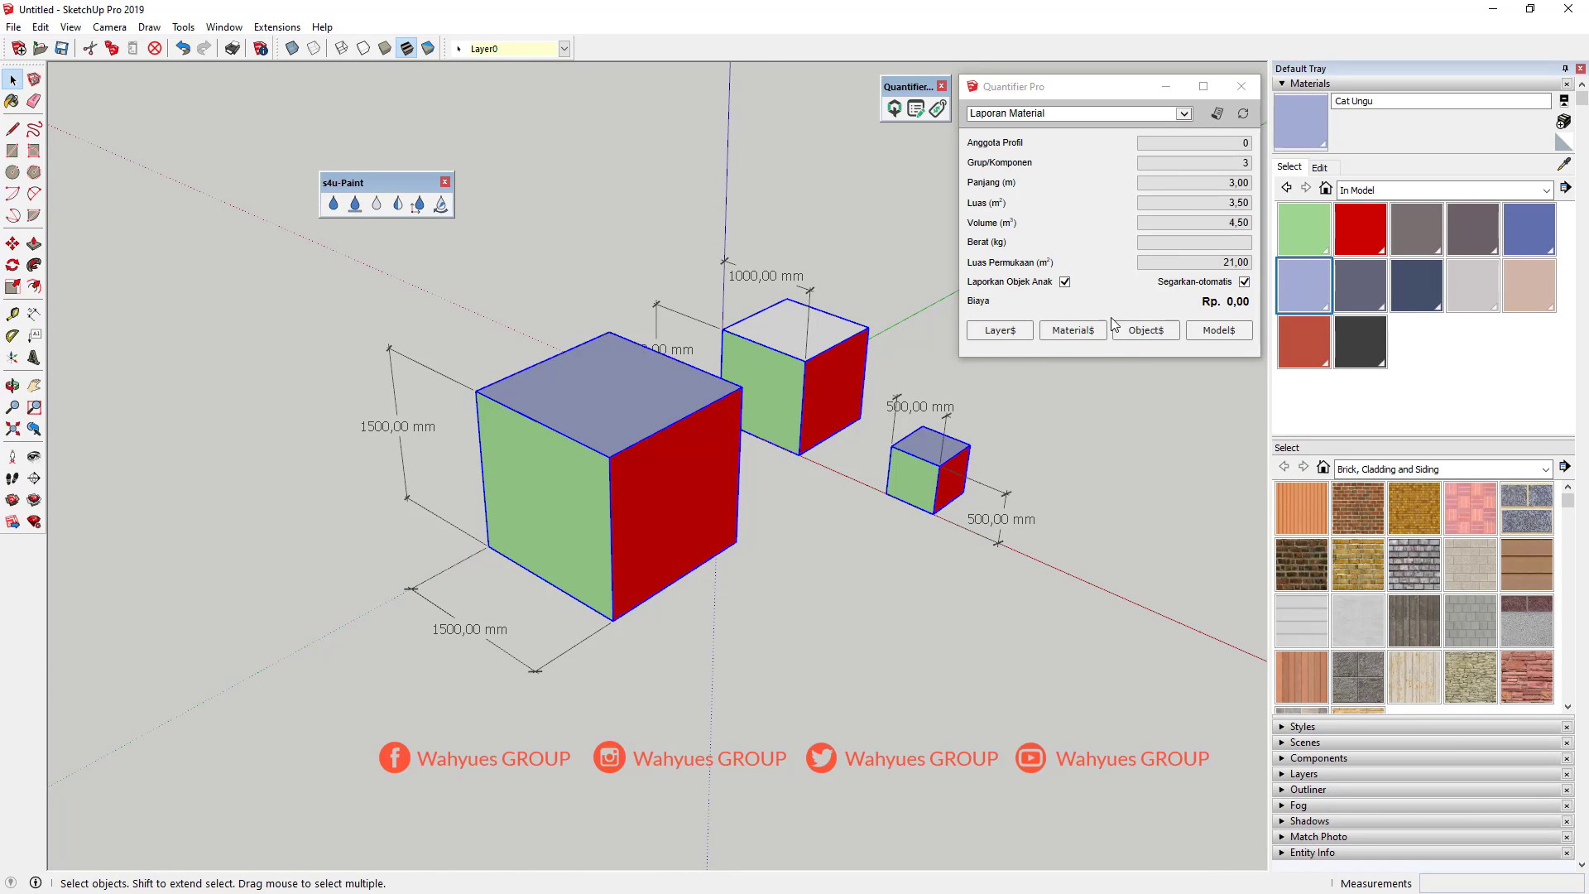
middle_drag(1003, 512, 986, 379)
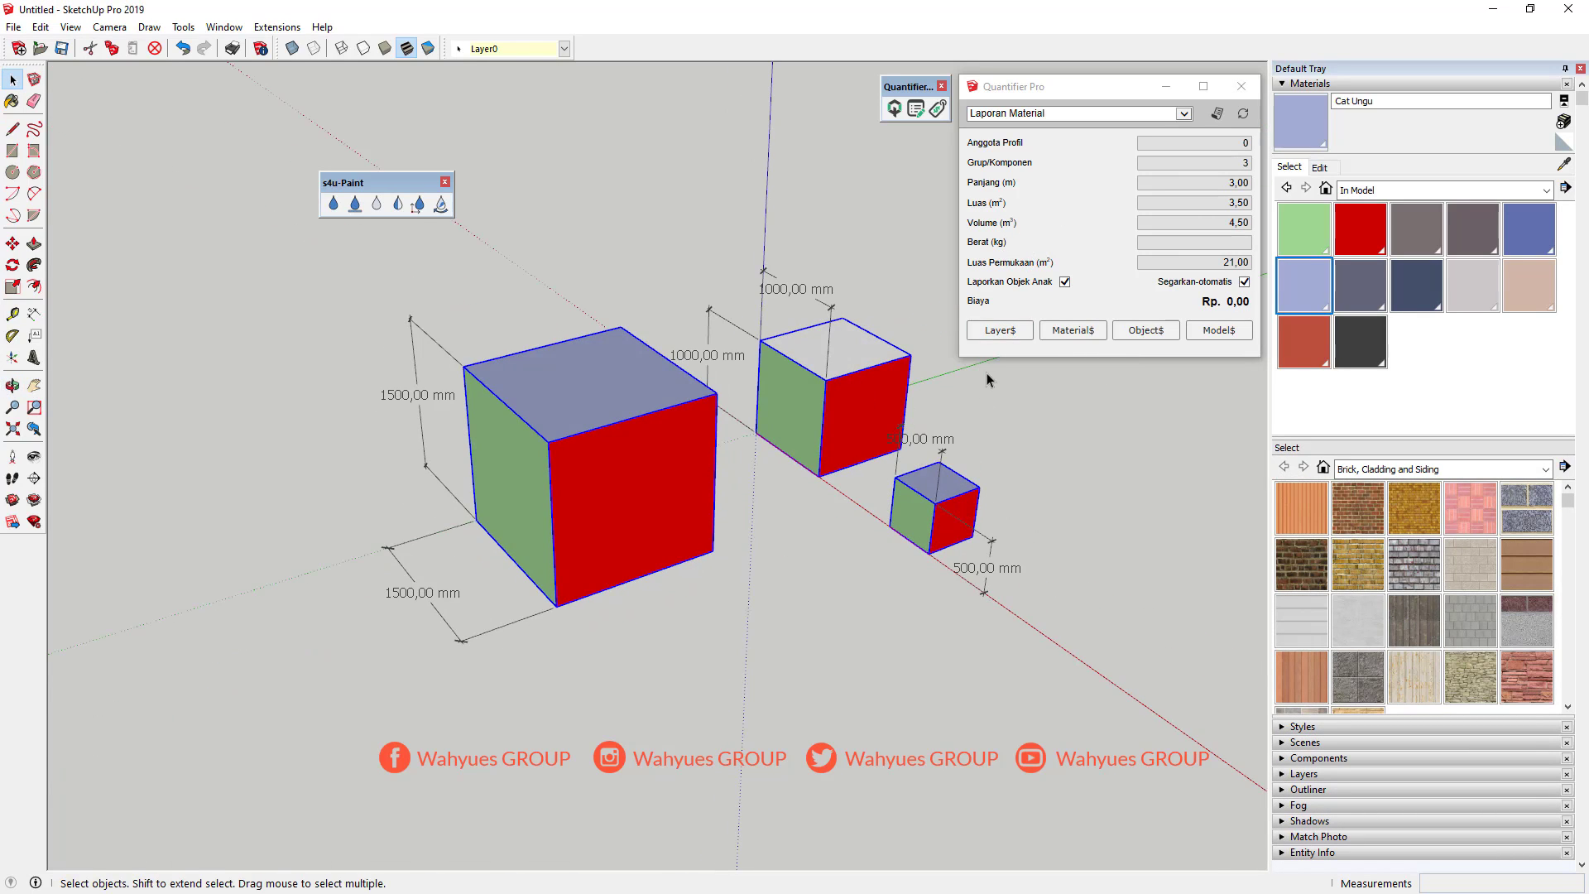
Generate a Laporan Komponen report for the three selected cubes, examine its layer, dimension and volume columns, and close it.
click(1076, 114)
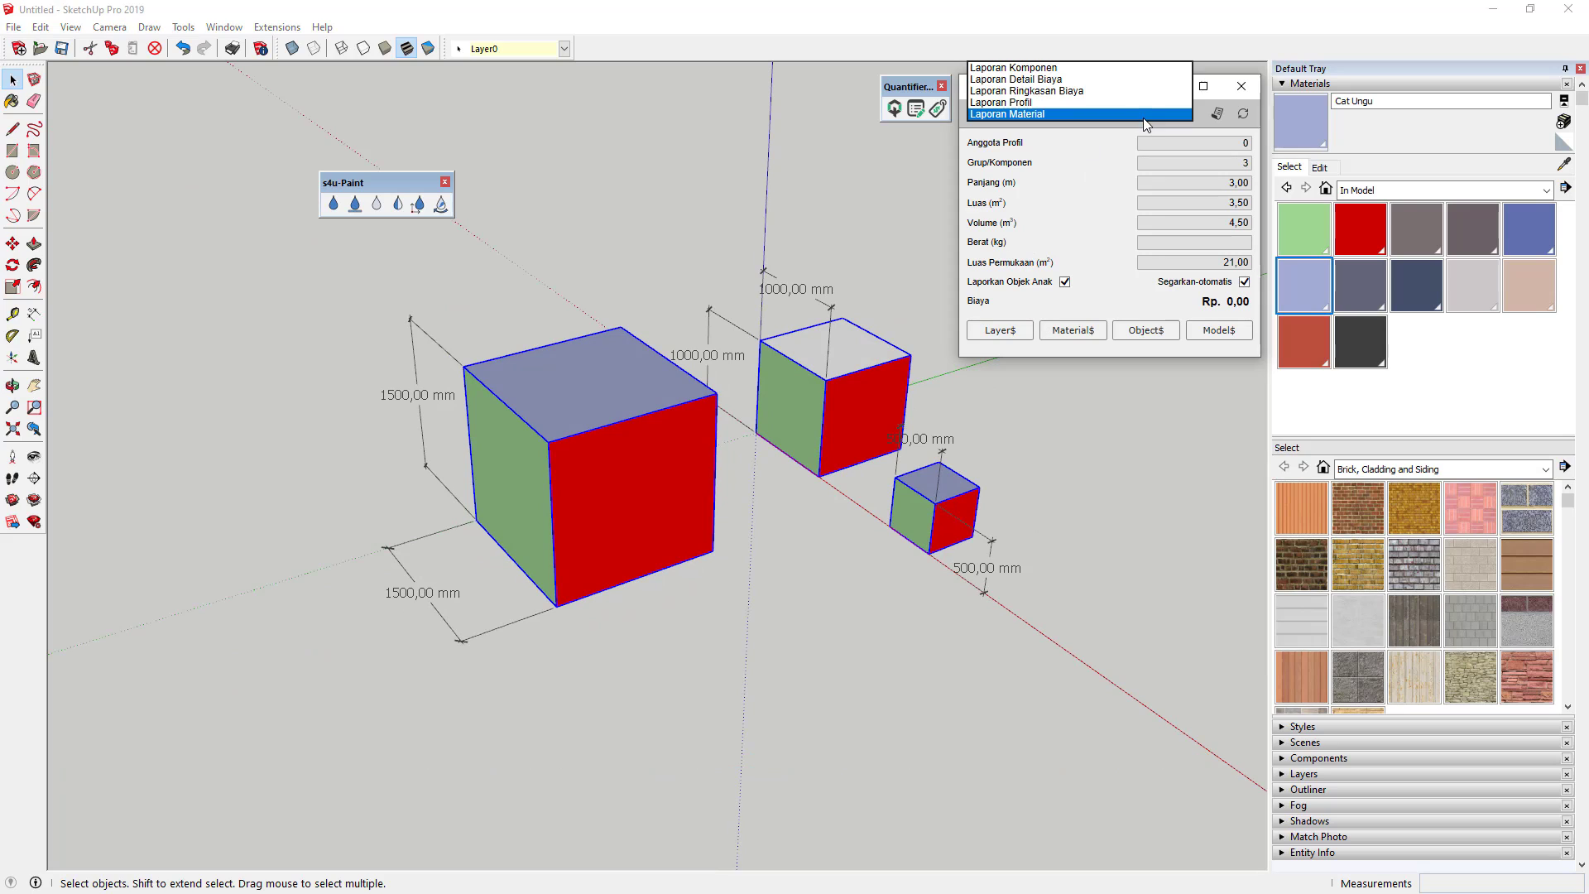
click(1043, 67)
click(1217, 115)
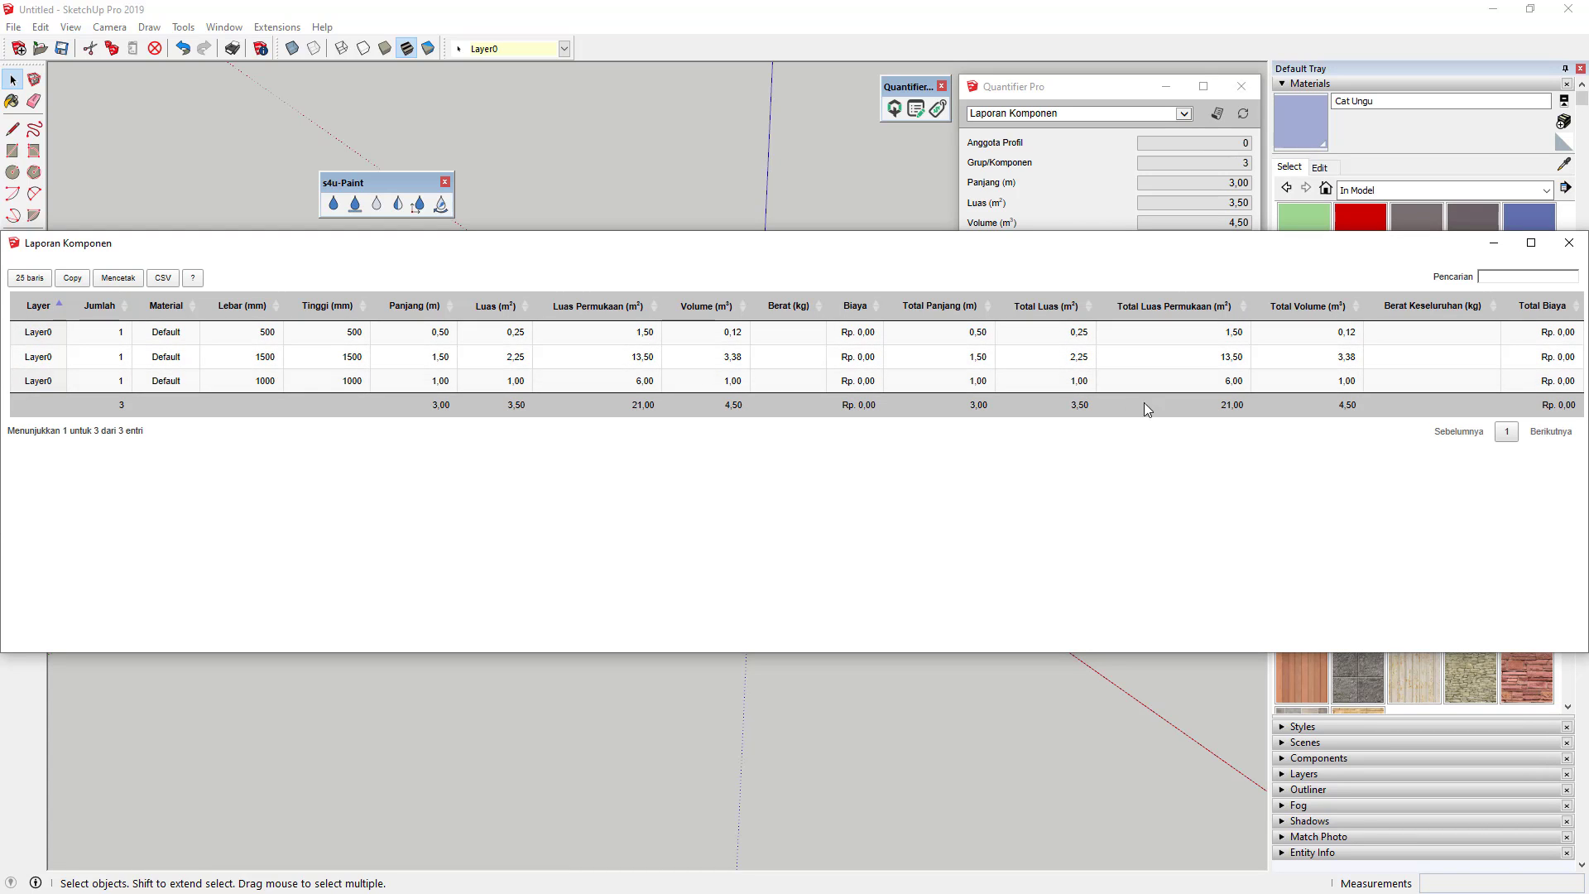
drag(980, 248, 983, 447)
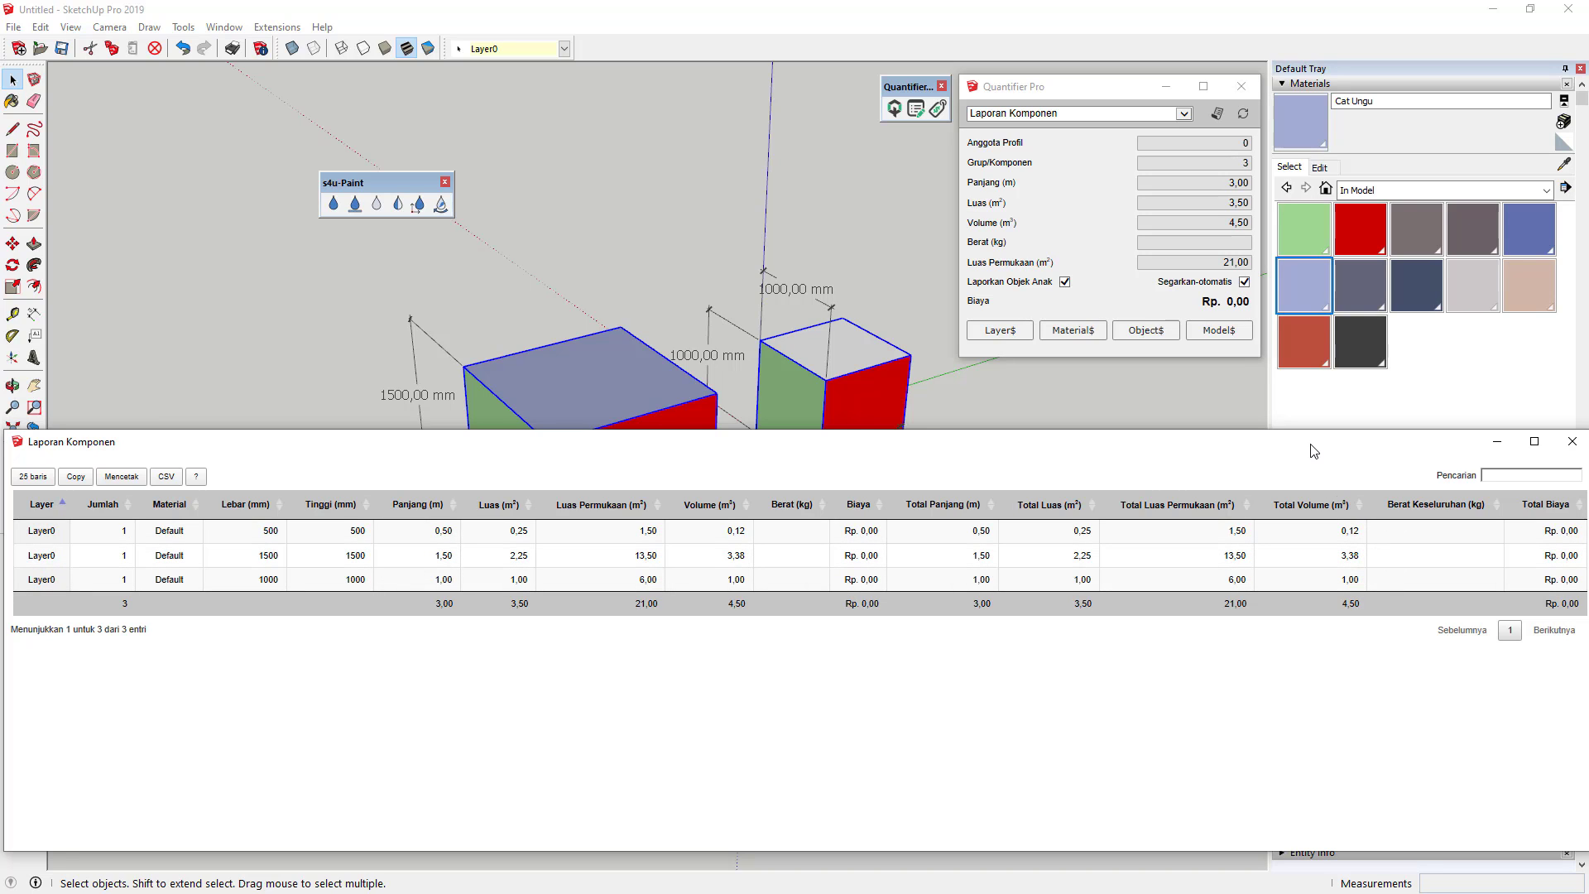
drag(1311, 450, 1299, 515)
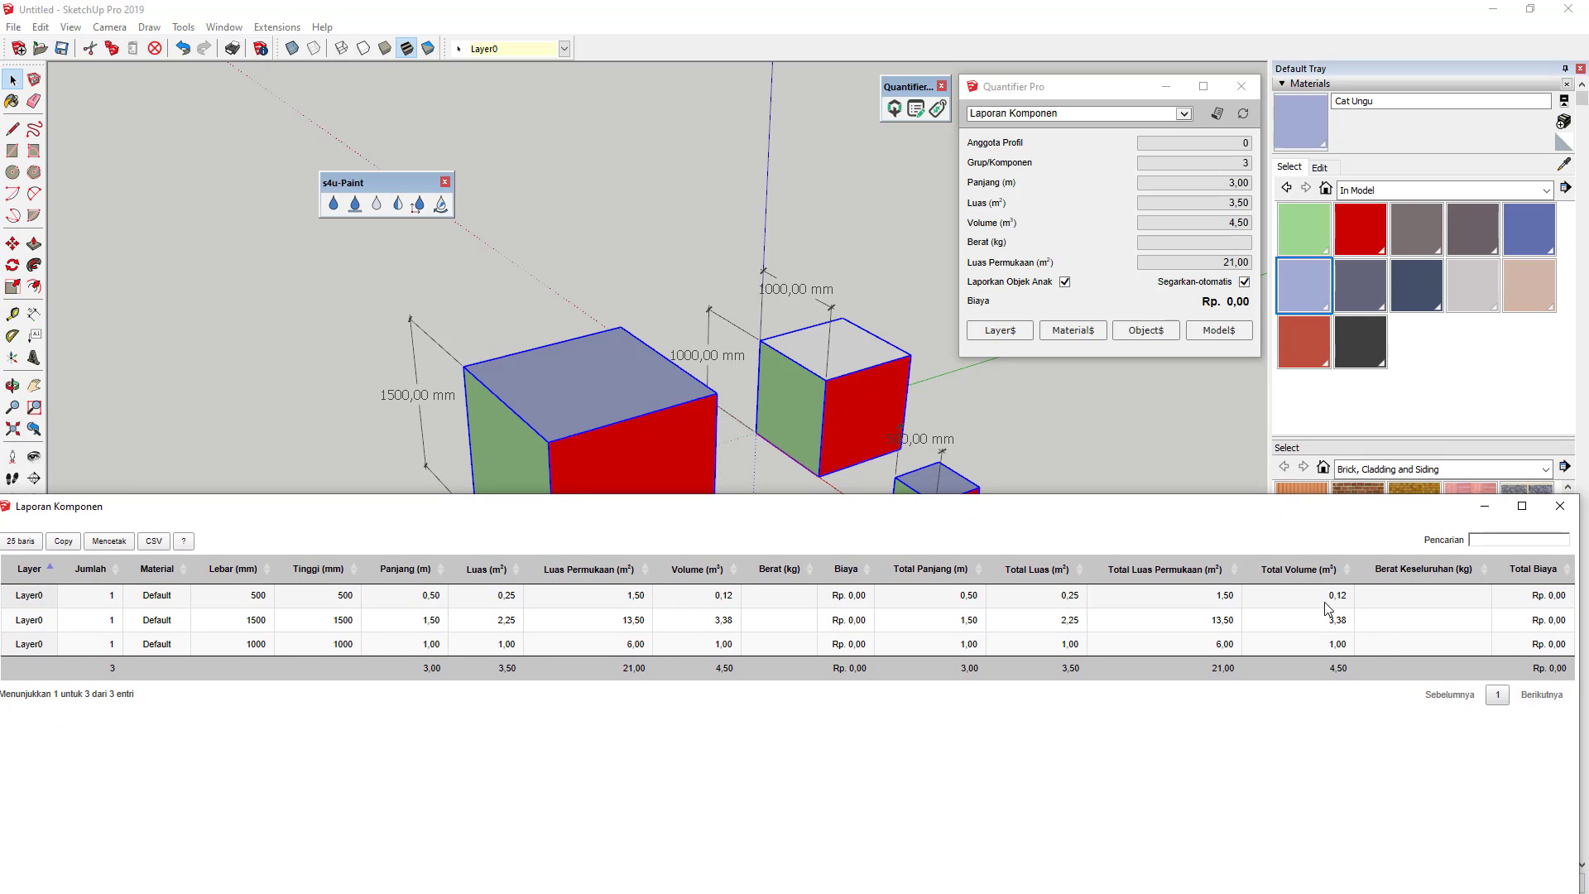
drag(654, 507, 704, 505)
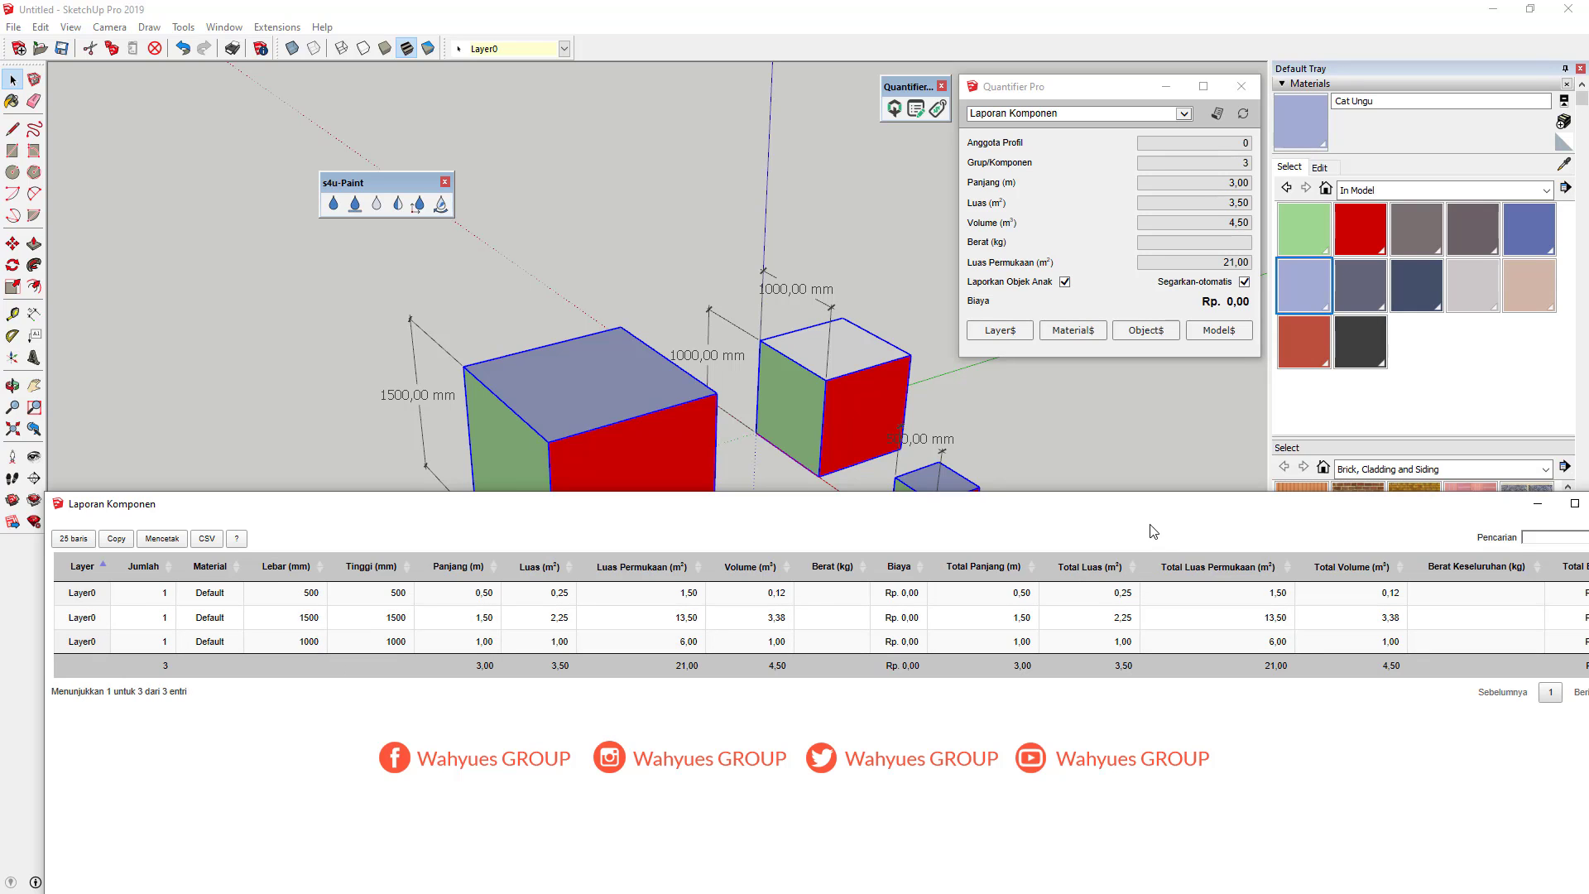
drag(1158, 507, 1127, 488)
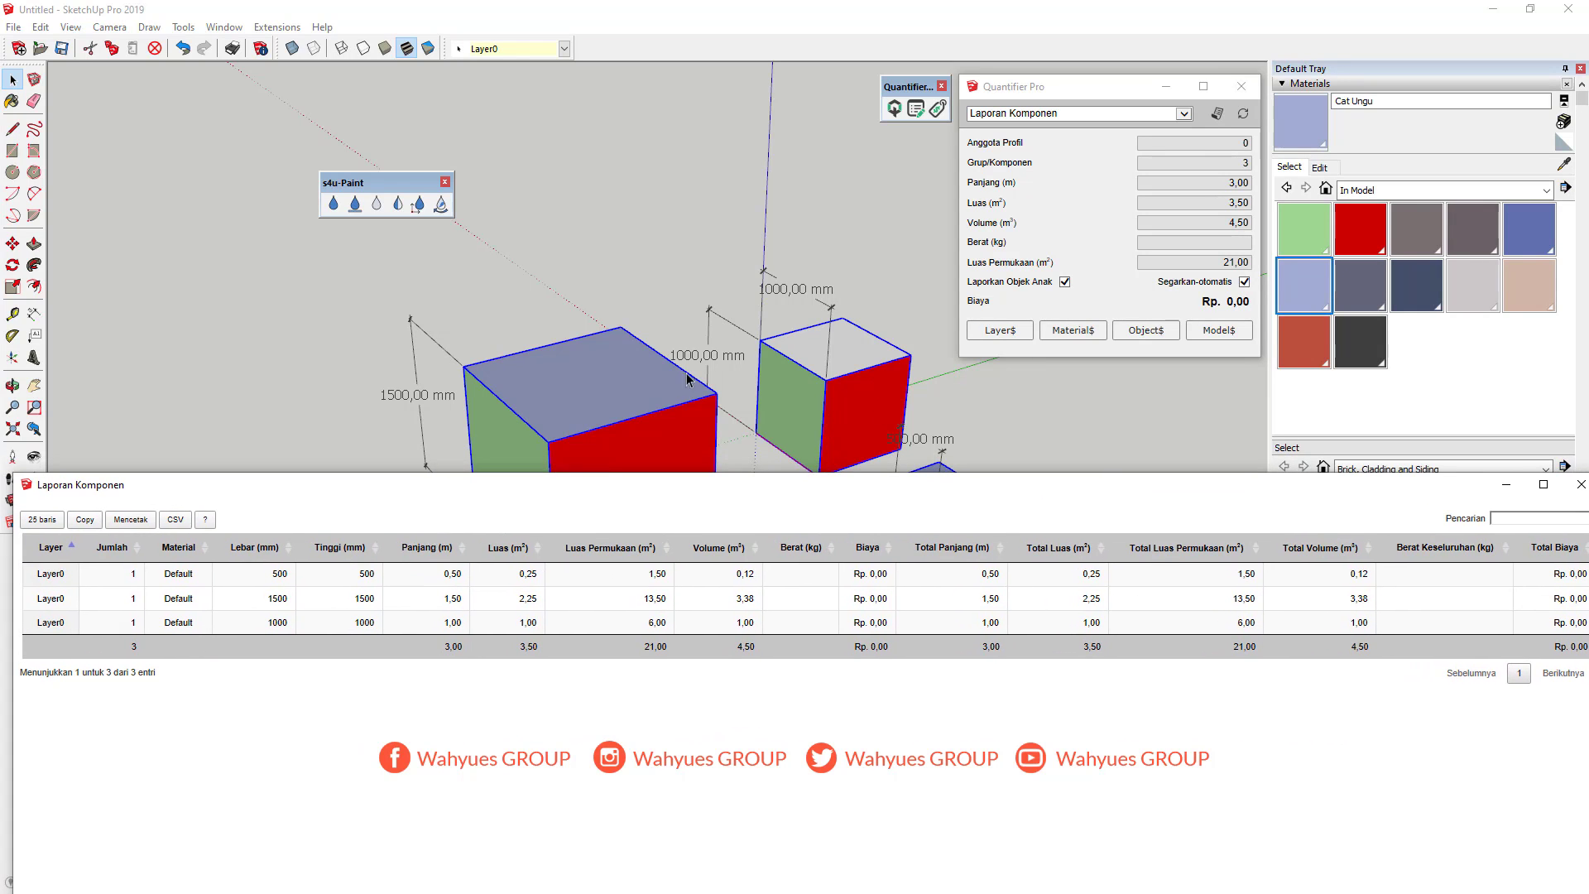
click(1581, 484)
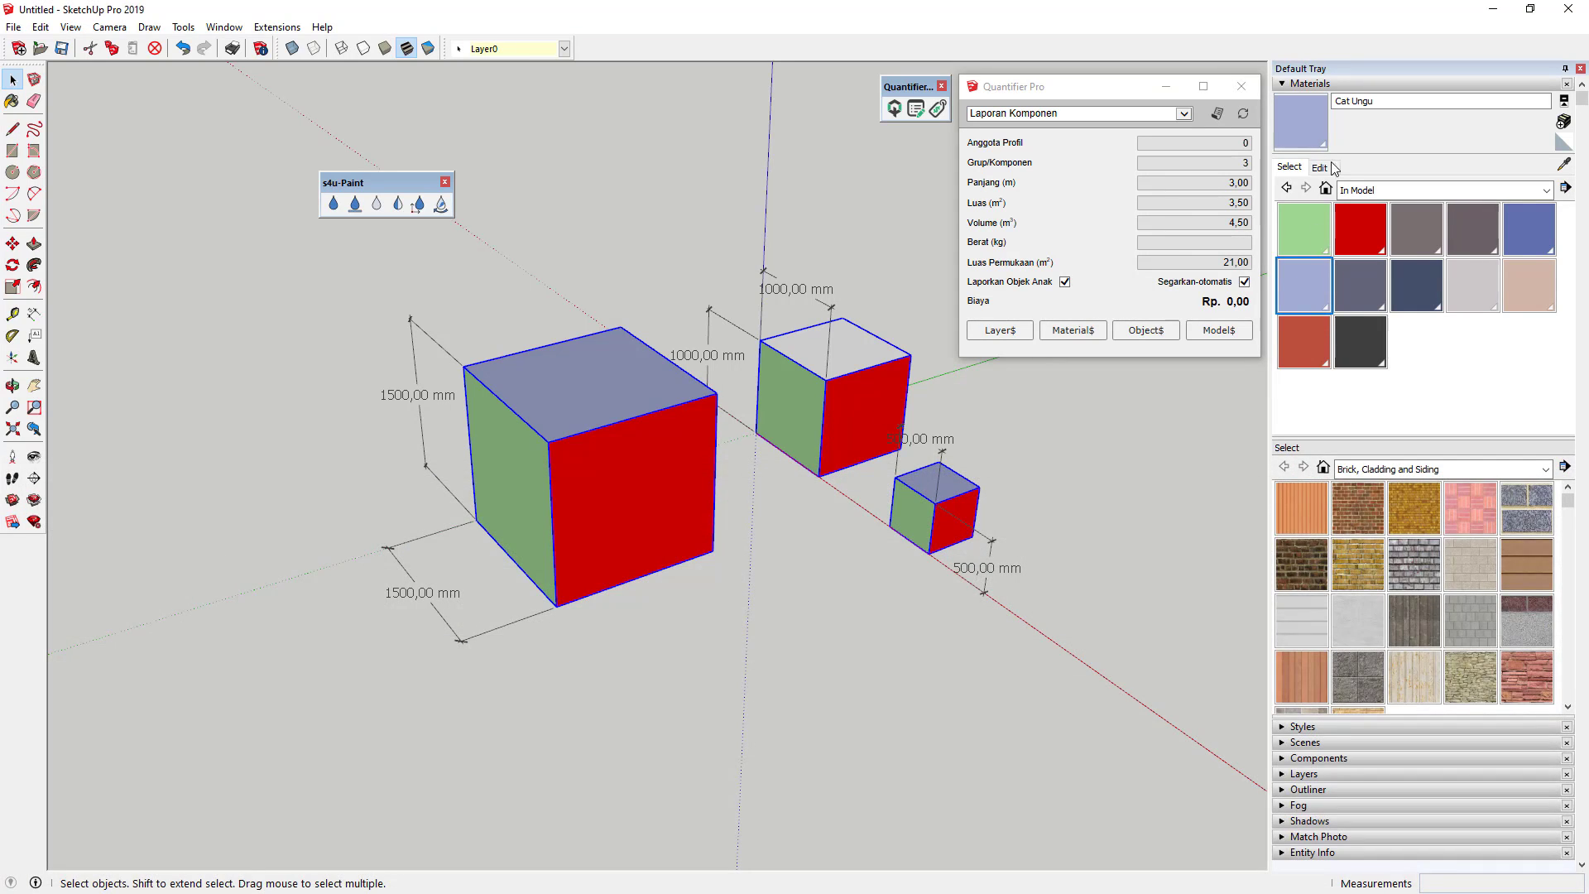
Add three new layers to the model.
click(1342, 84)
click(1316, 148)
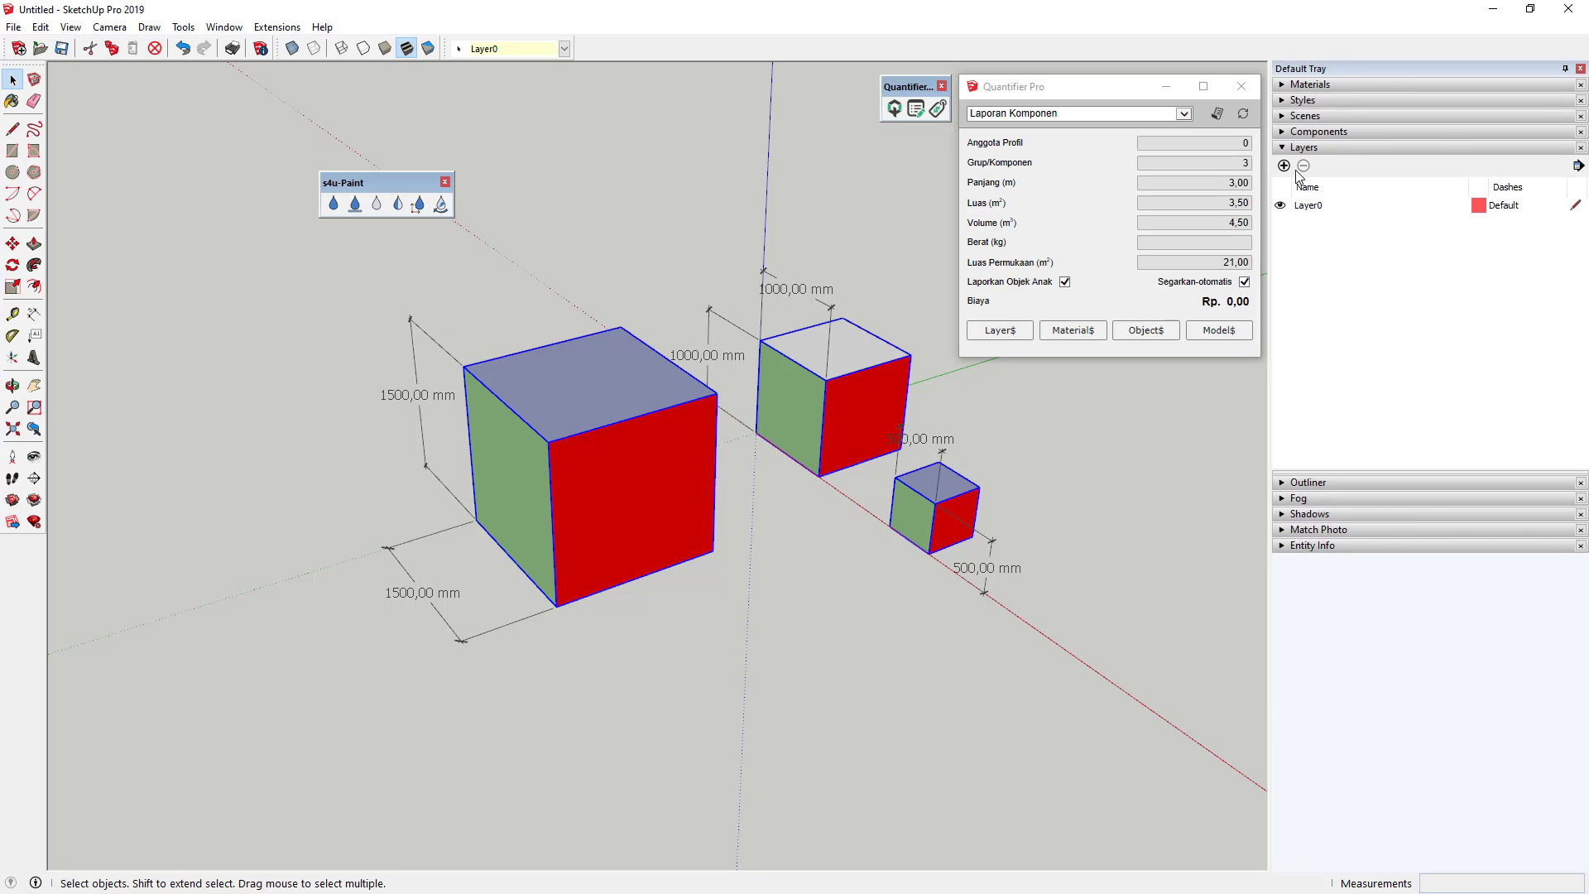
click(1284, 166)
click(1284, 165)
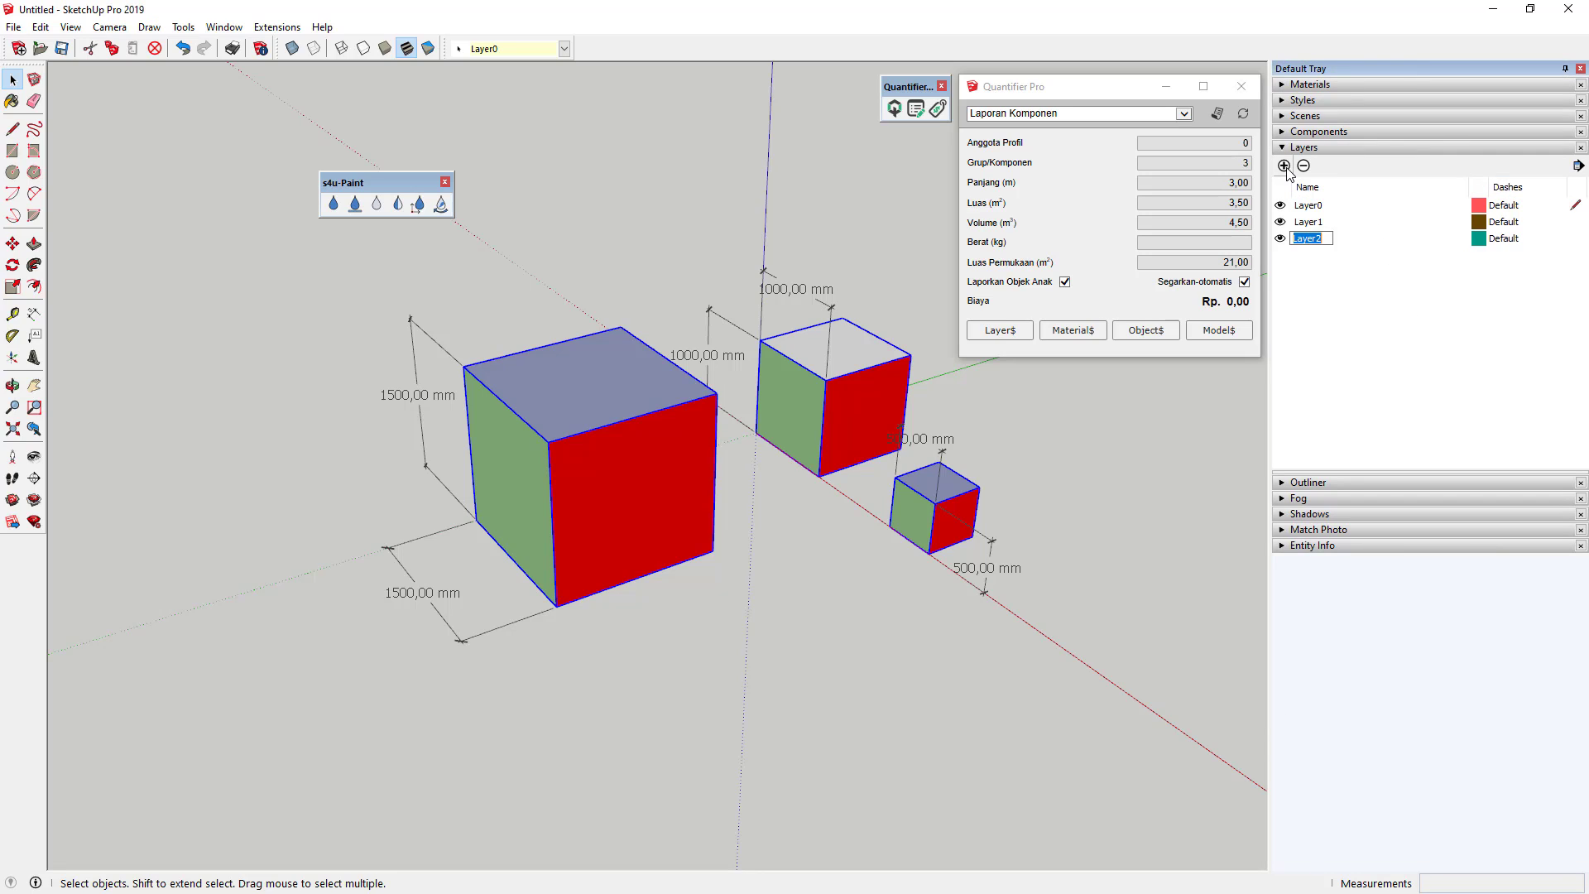
Rename the three new layers as Kecil, Sedang and Besar, in that order.
double_click(1312, 221)
text(Kecil)
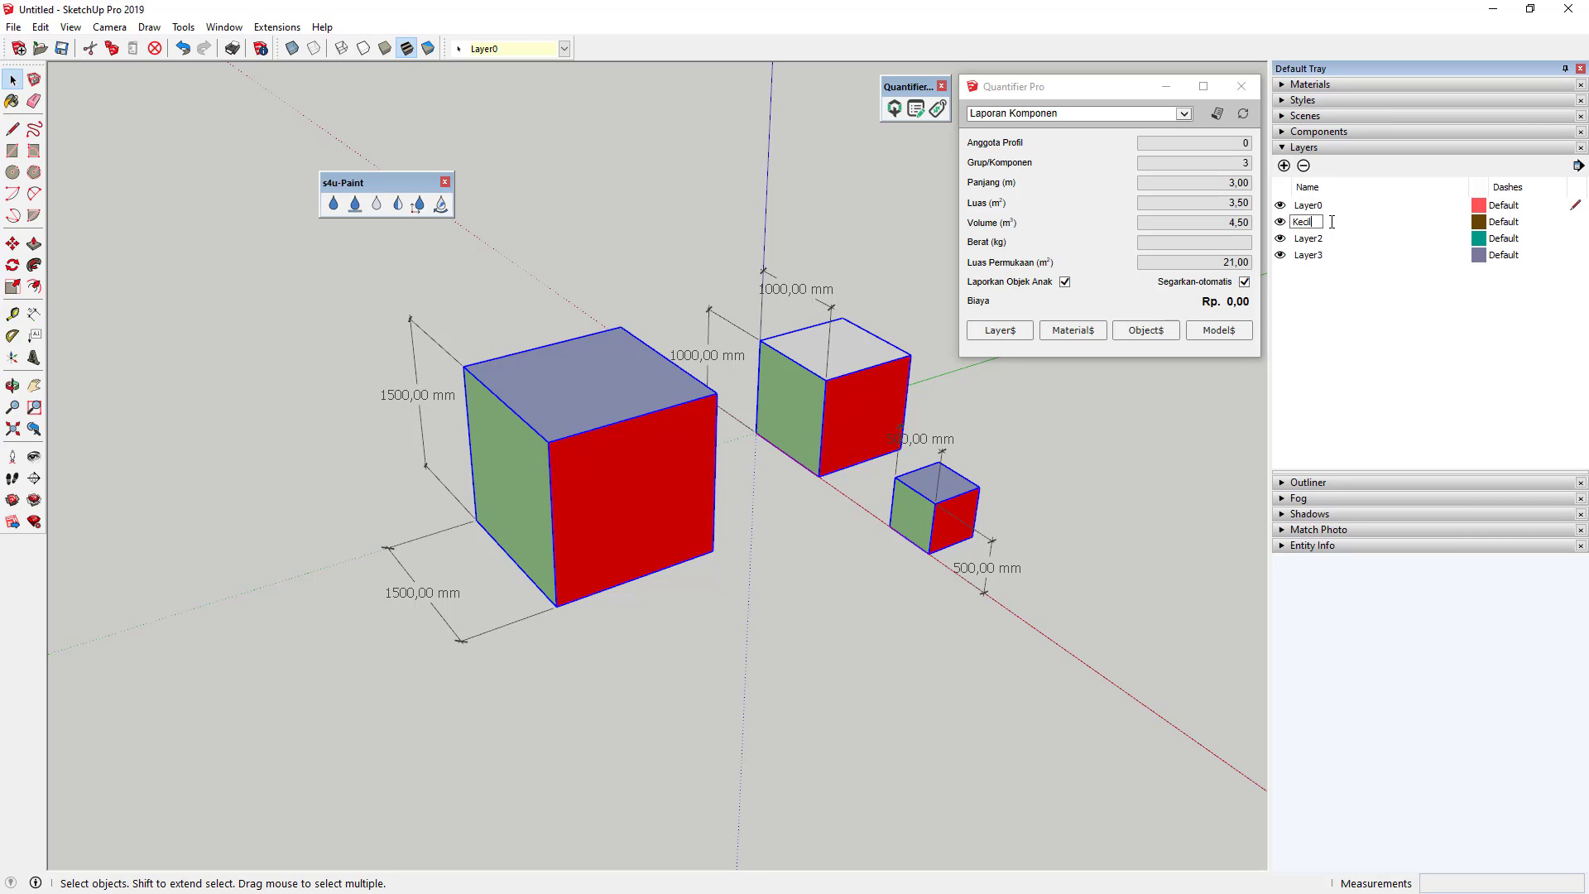
key(Return)
double_click(1324, 237)
text(Sedang)
key(Return)
double_click(1337, 256)
text(Besar)
key(Return)
click(638, 432)
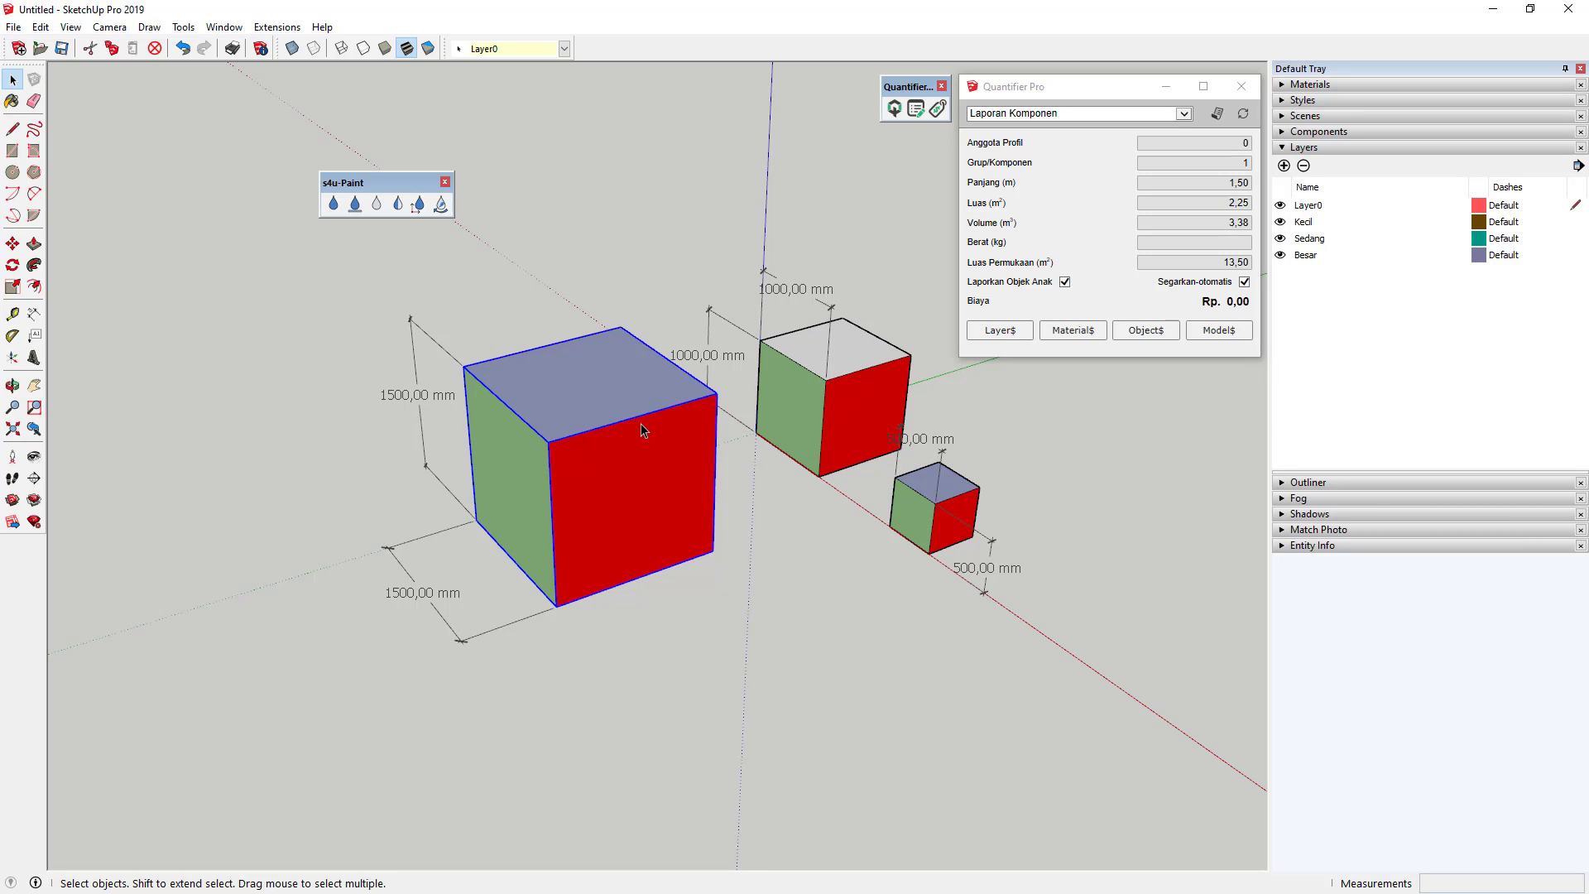
right_click(662, 39)
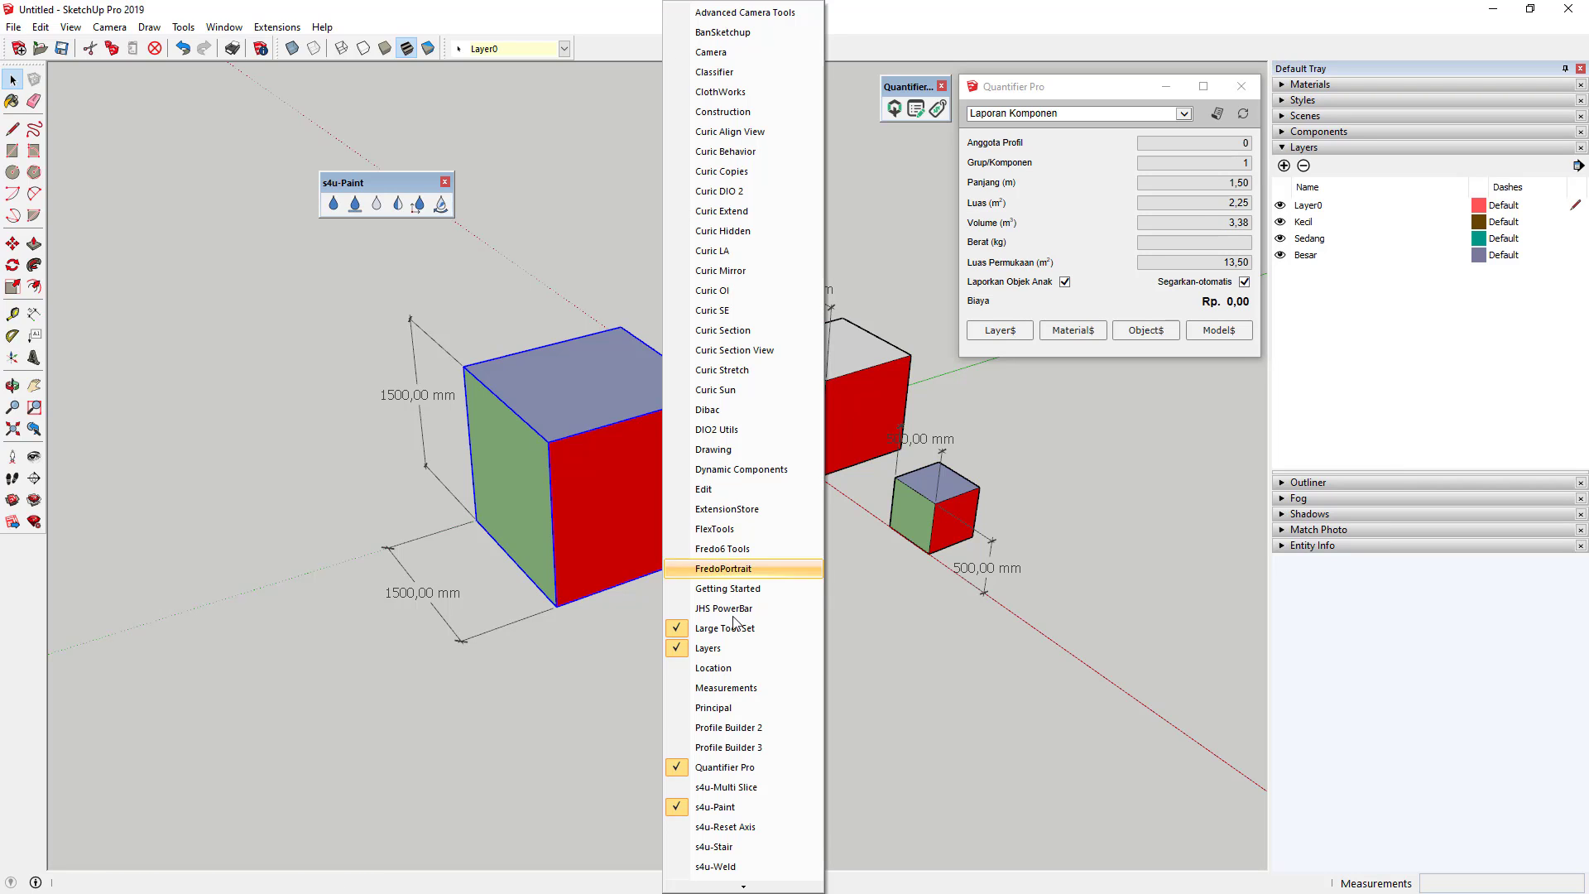
scroll(728, 708, down, 2)
click(286, 97)
click(287, 97)
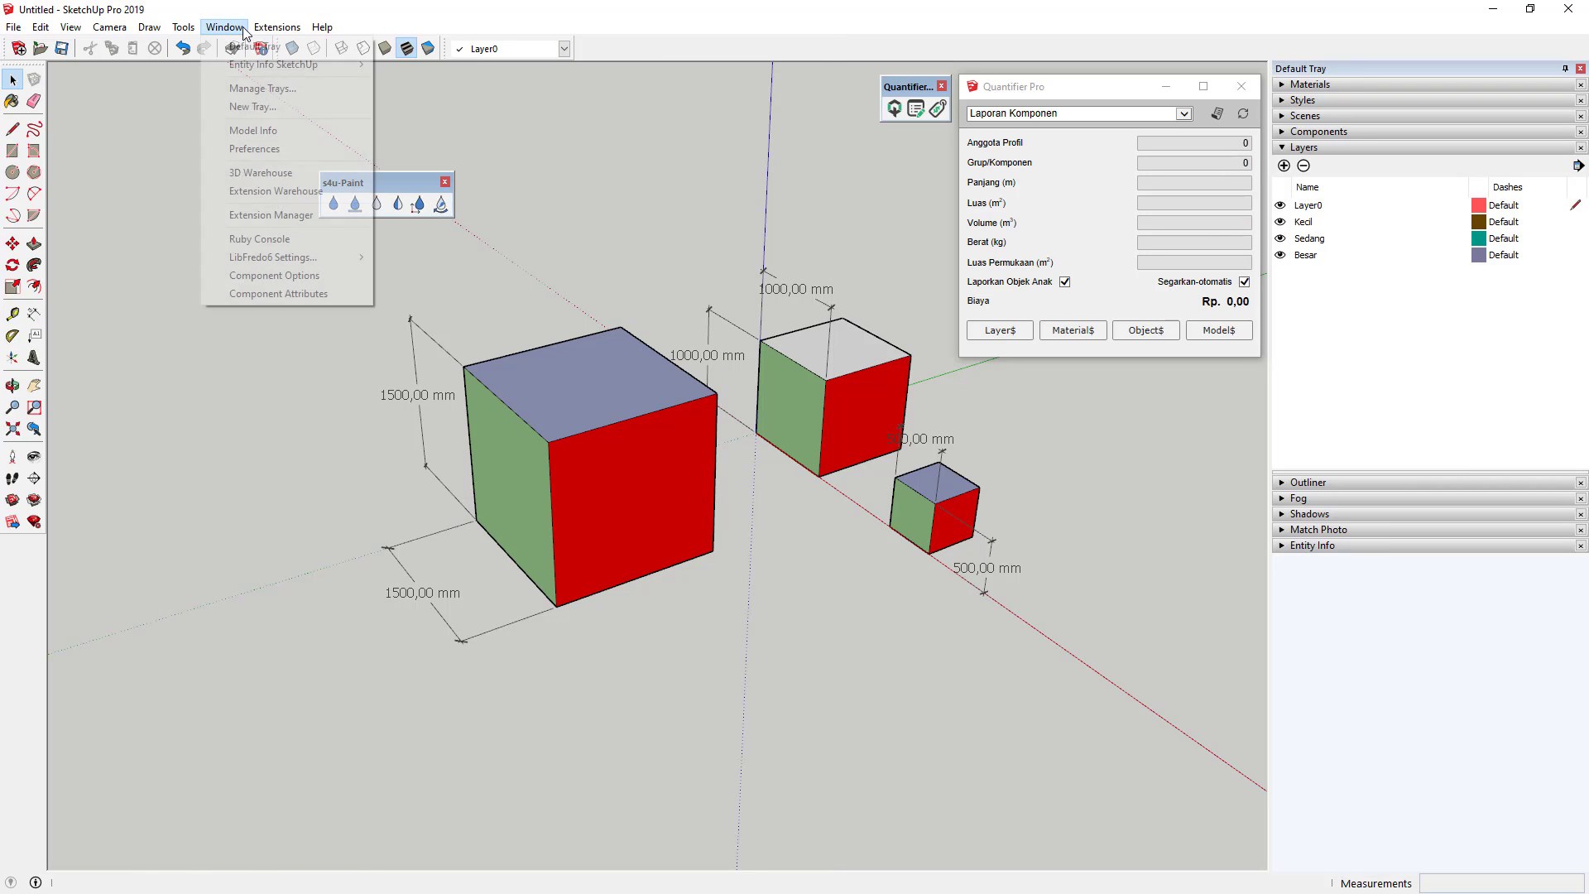
Enable the s4u-Layer extension in the Extension Manager, apply the change, and close the manager.
click(225, 26)
click(1109, 404)
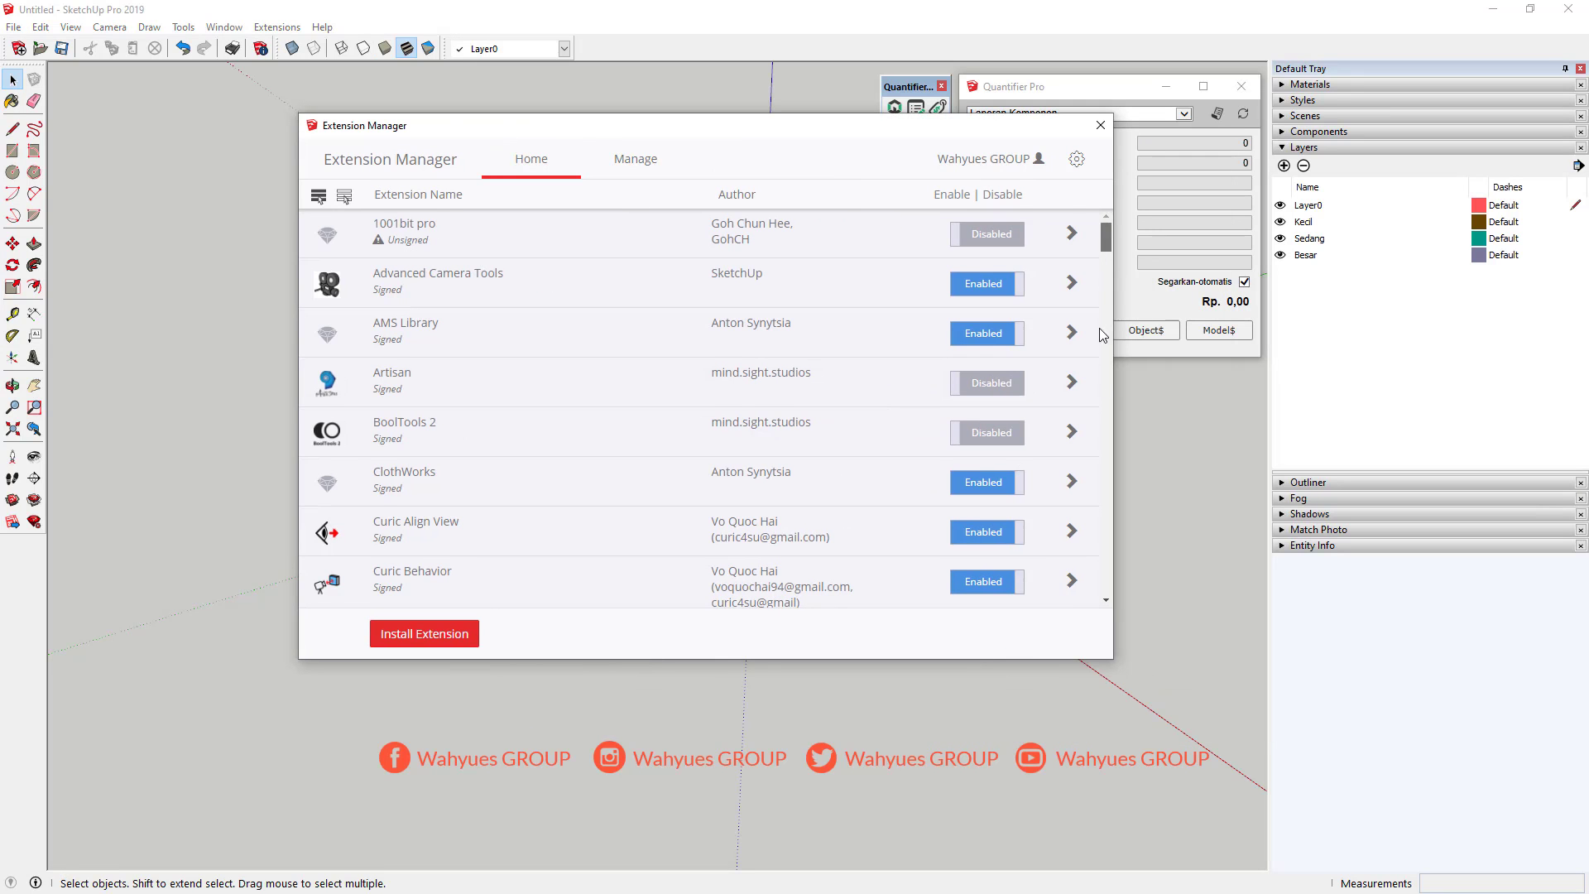
drag(1102, 334, 1115, 447)
click(981, 298)
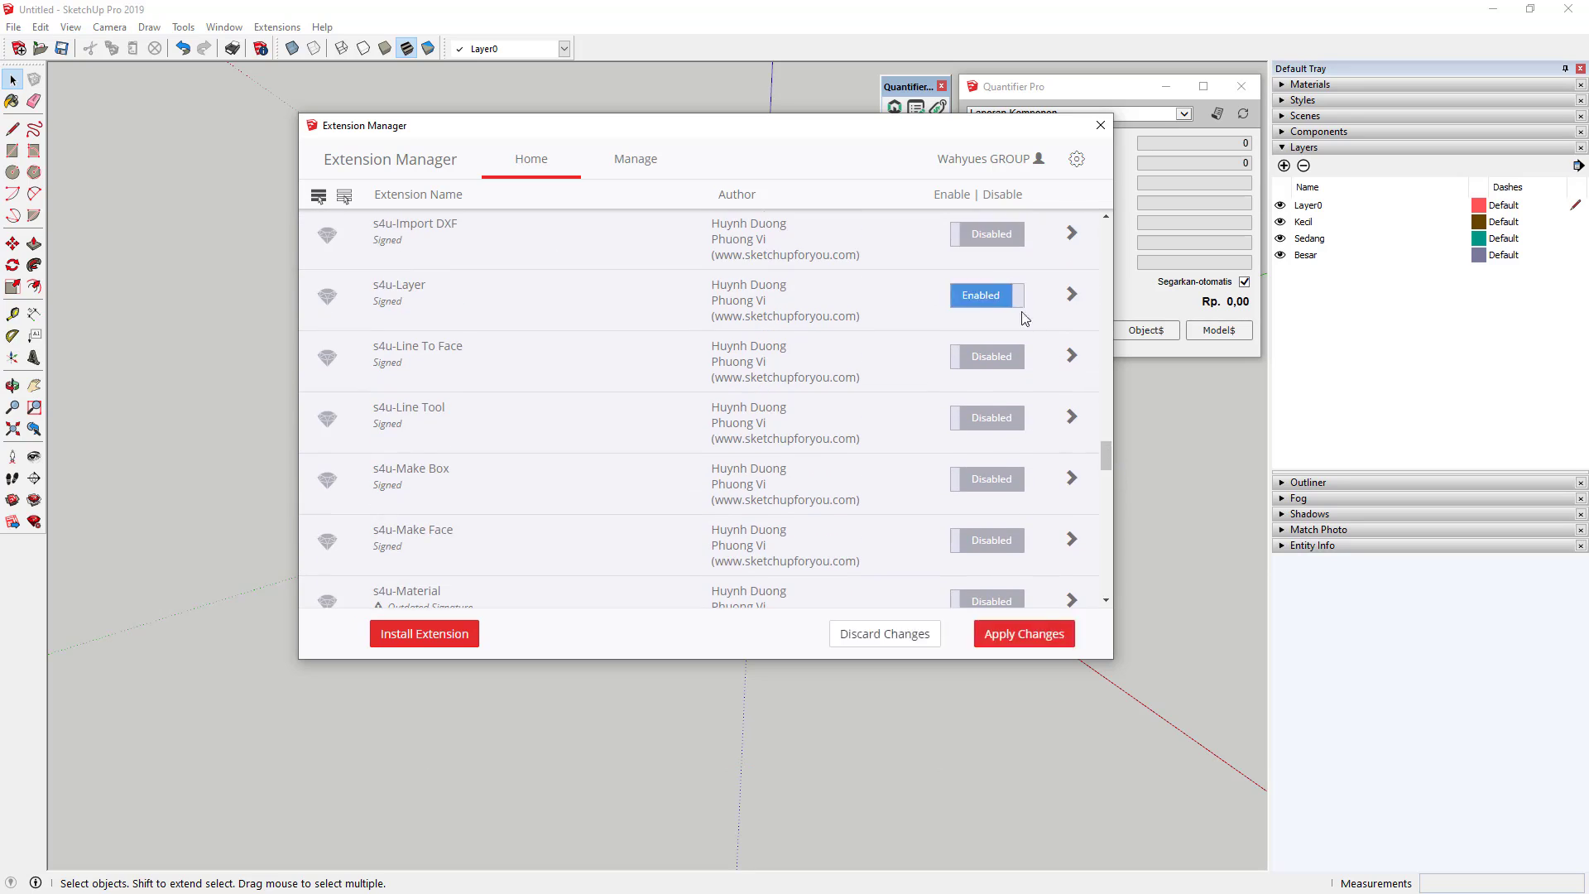
click(1059, 635)
click(1100, 125)
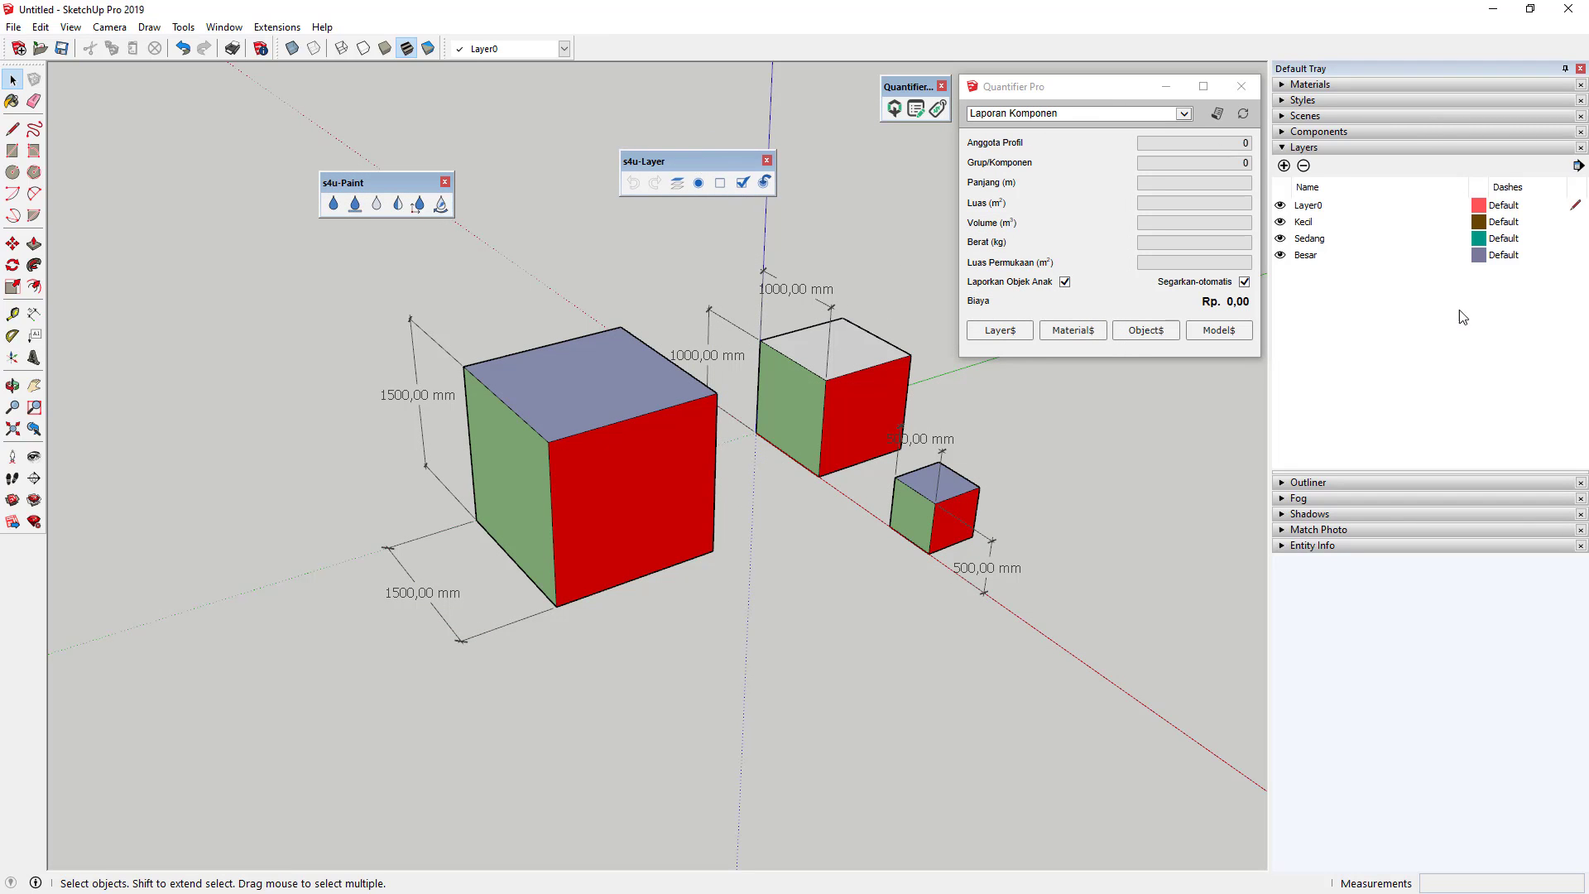
Make Besar the current layer and move the largest cube to it with s4u-Layer, including both groups/components and elements.
click(1575, 255)
click(643, 399)
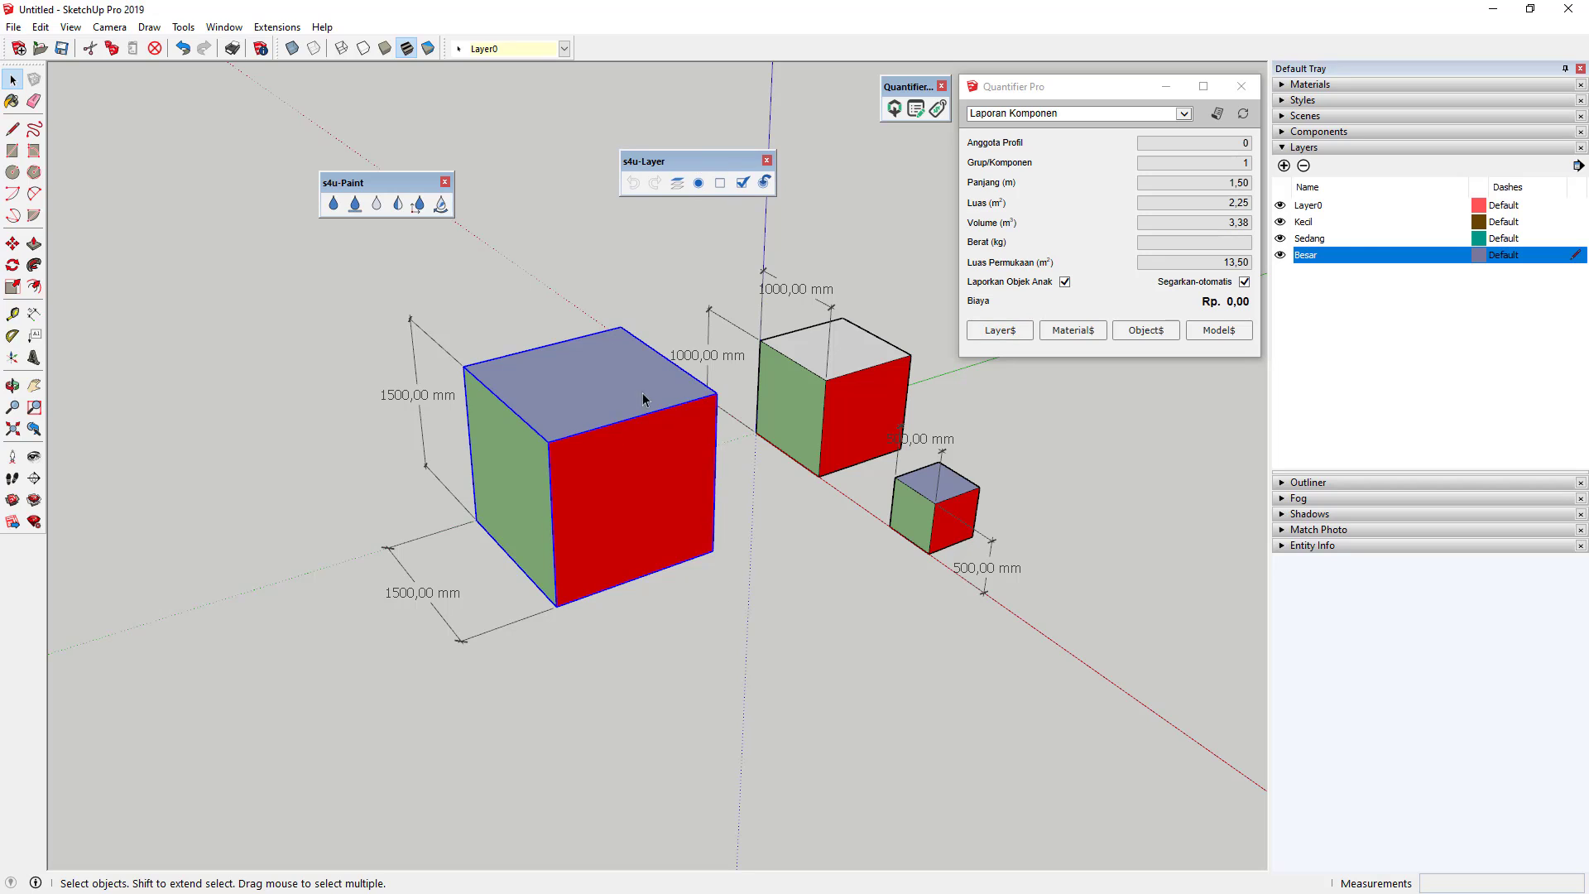
click(763, 184)
click(895, 457)
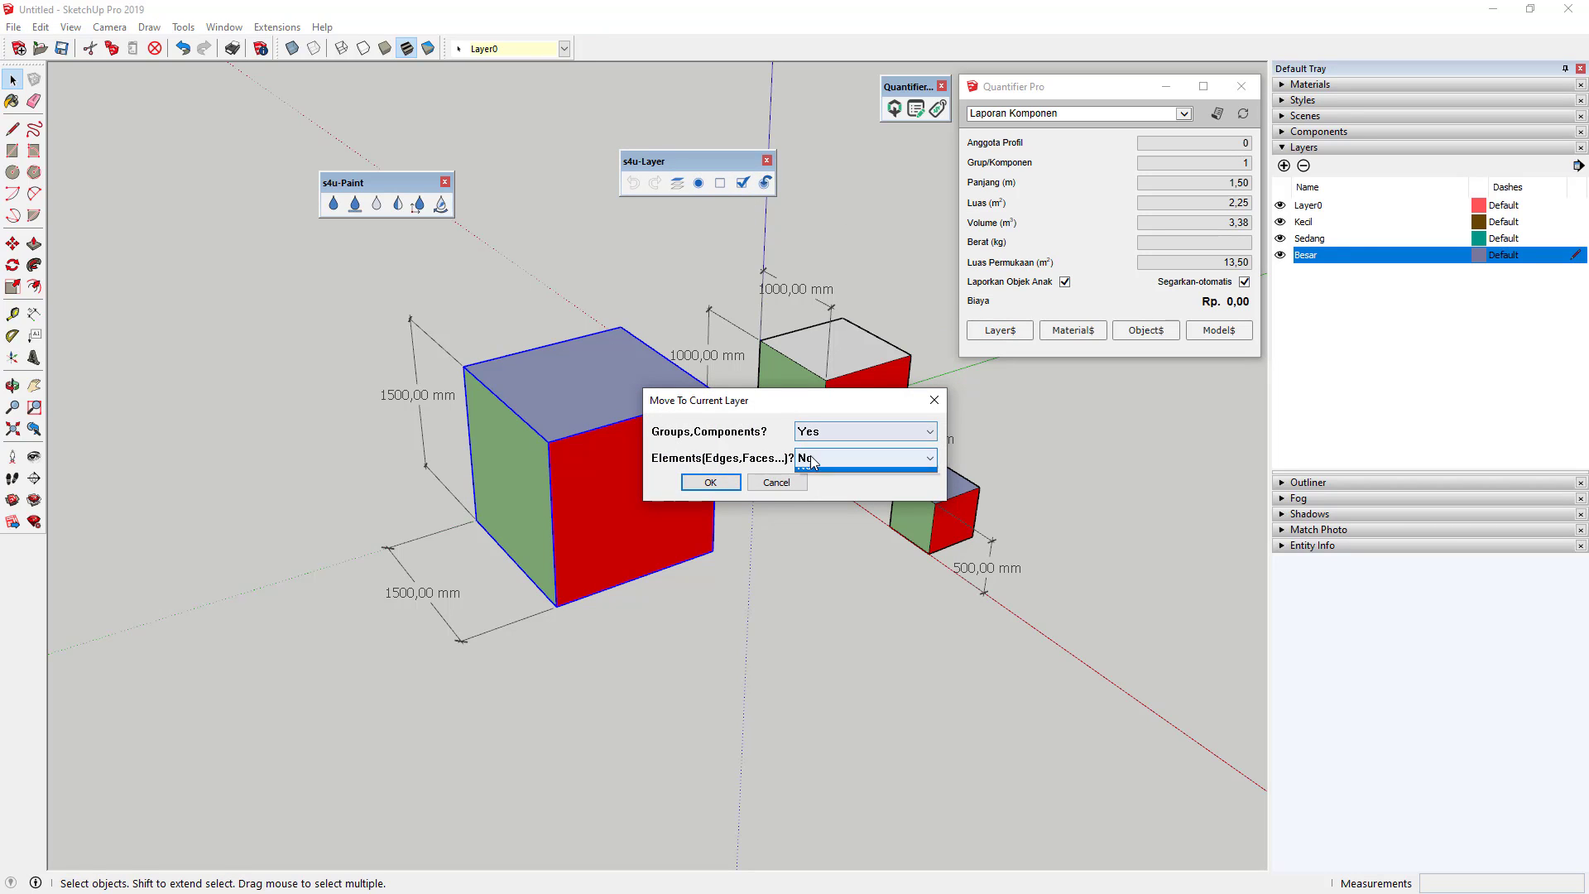
click(827, 477)
click(710, 482)
Make Sedang the current layer and move the medium cube to it with s4u-Layer, including groups/components and elements.
click(836, 414)
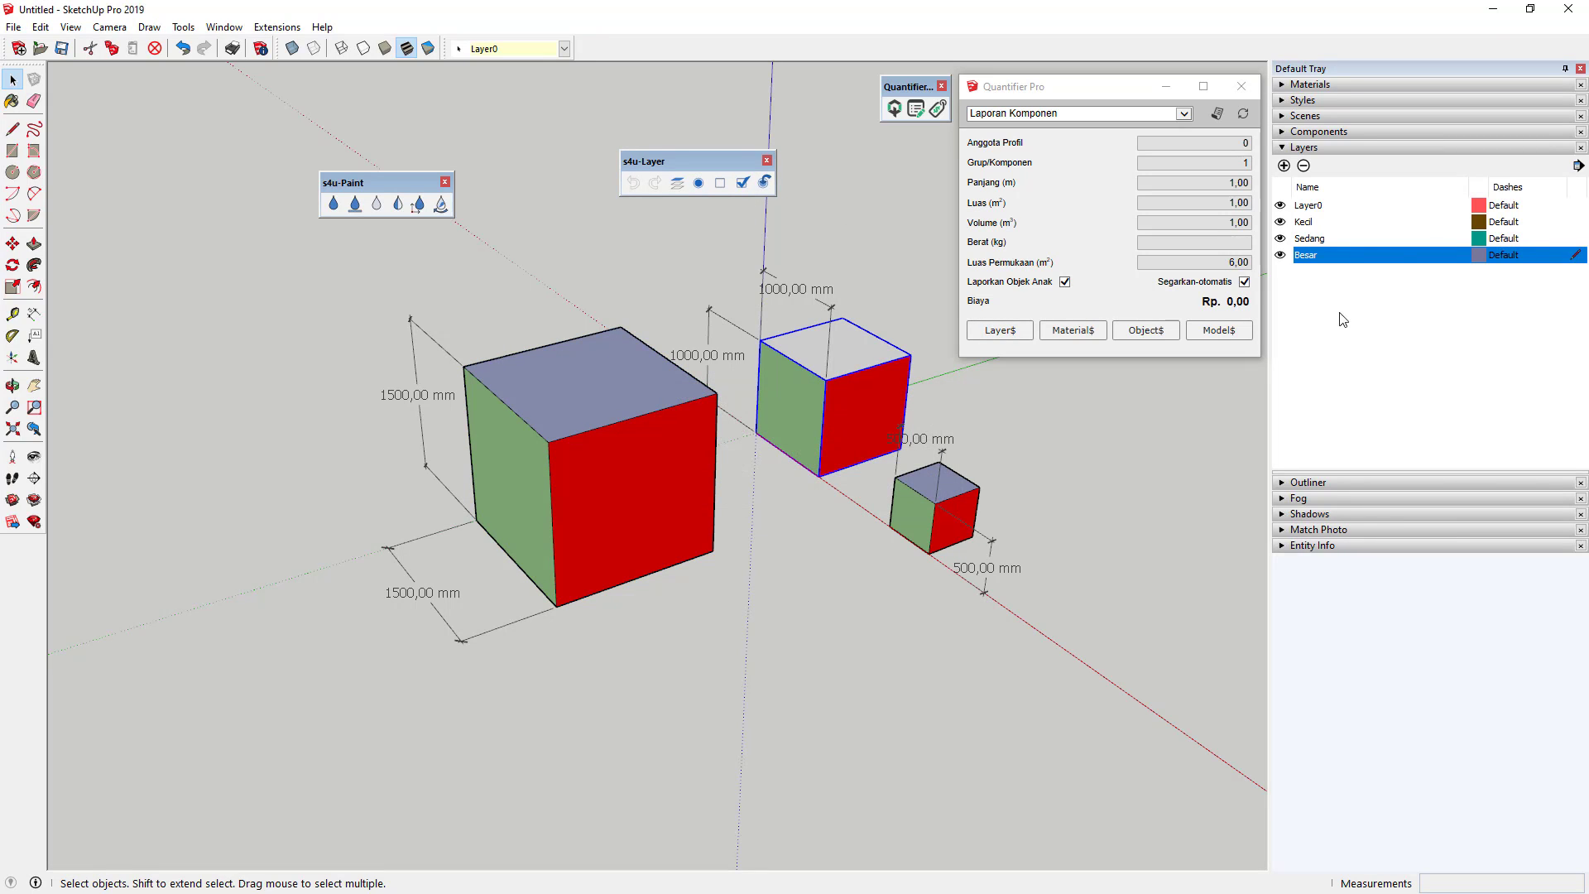
click(1575, 238)
click(765, 182)
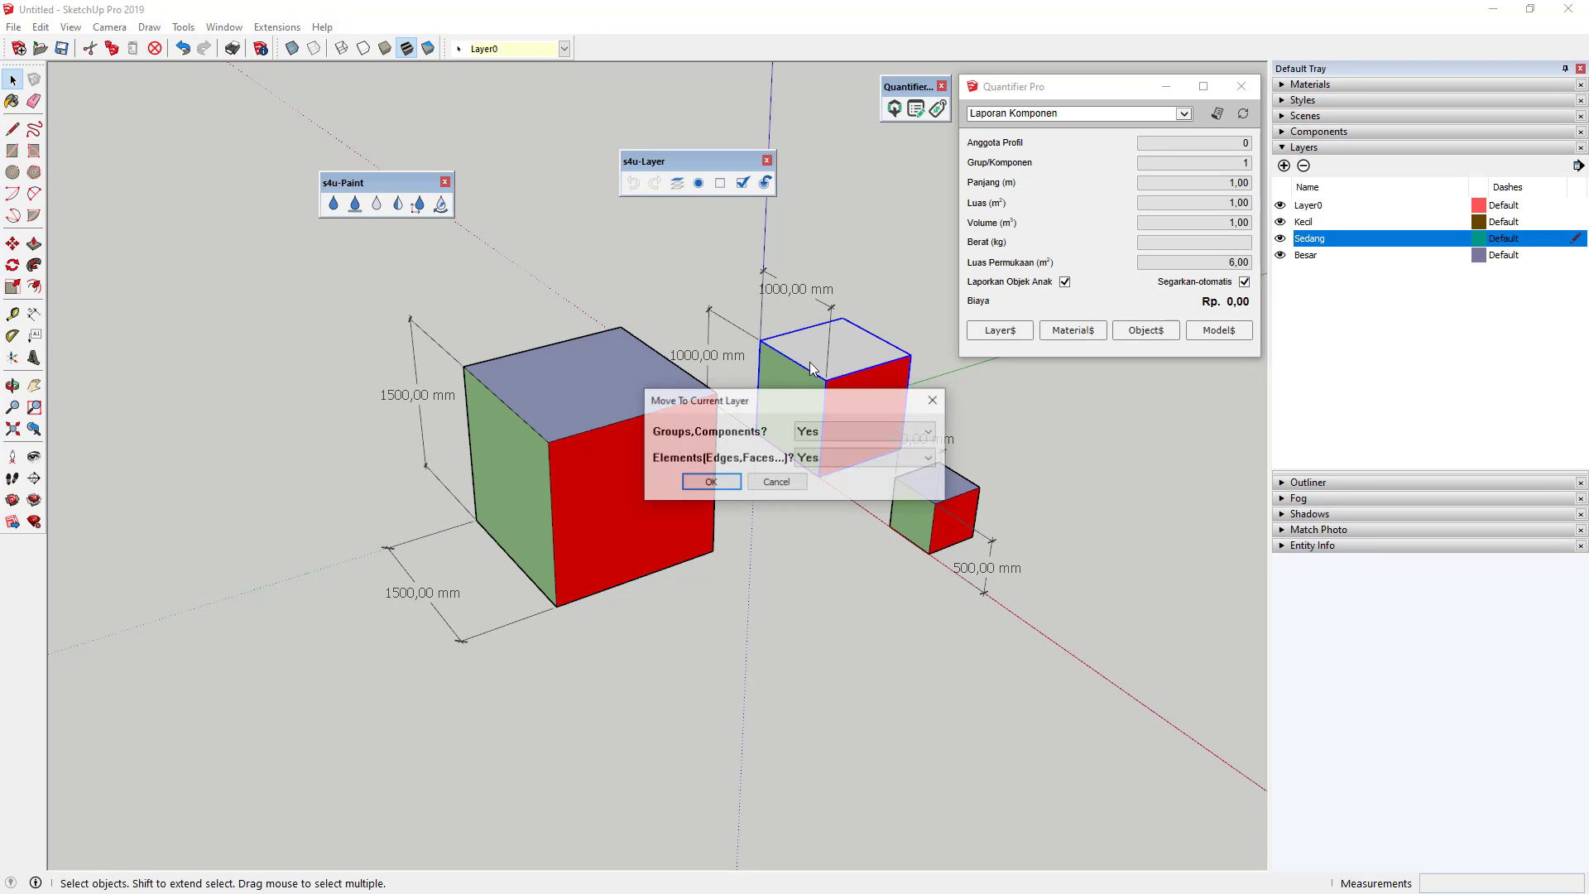
click(710, 483)
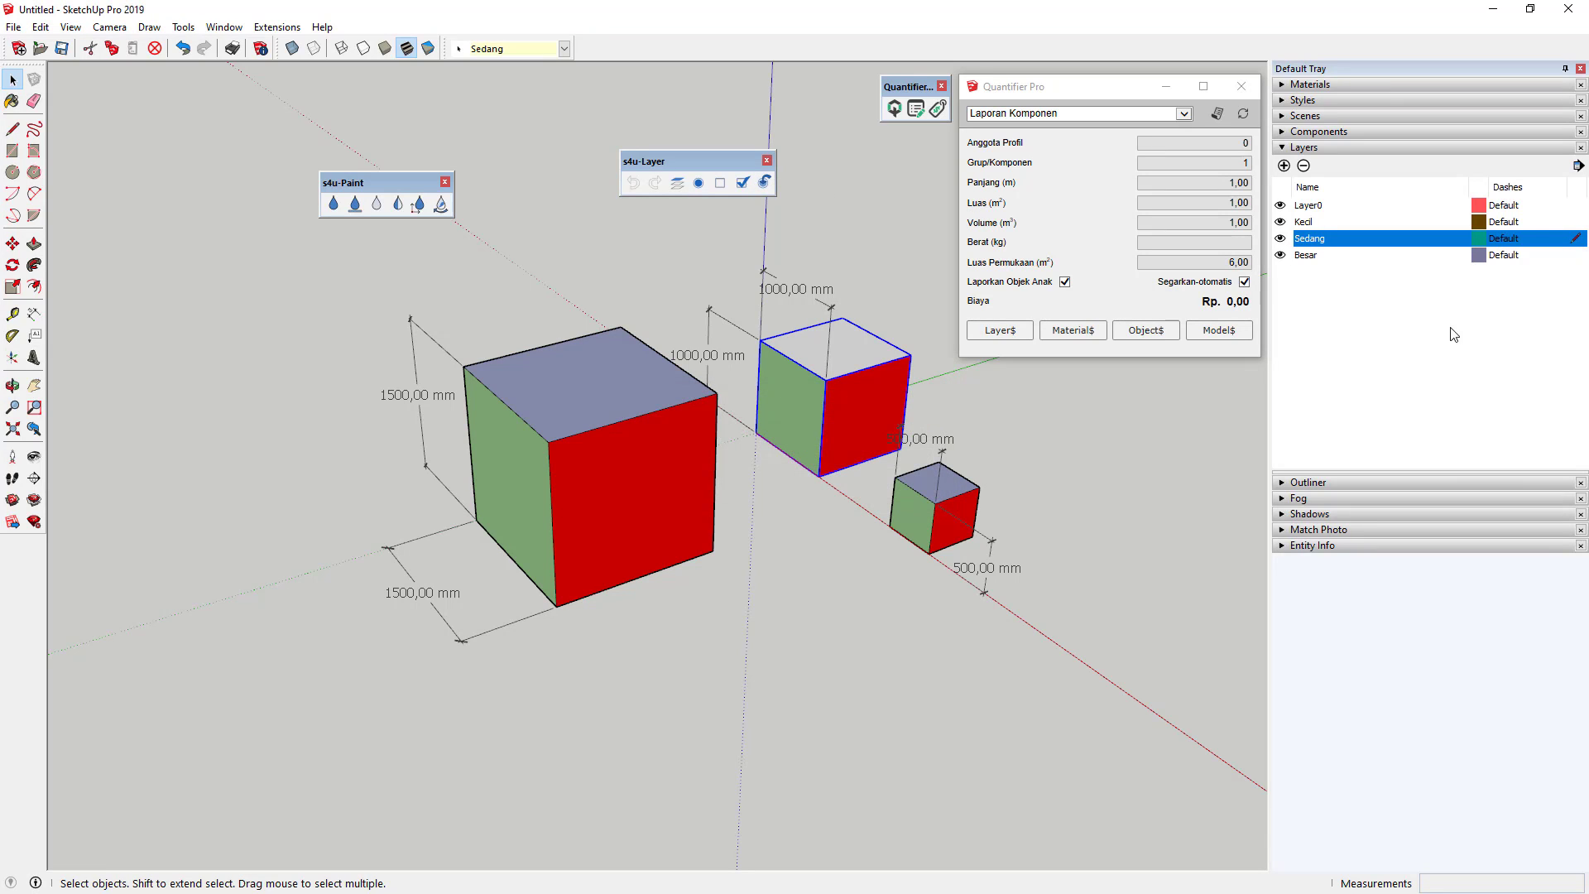
Make Kecil the current layer and move the smallest cube to it with s4u-Layer.
click(1575, 222)
click(932, 513)
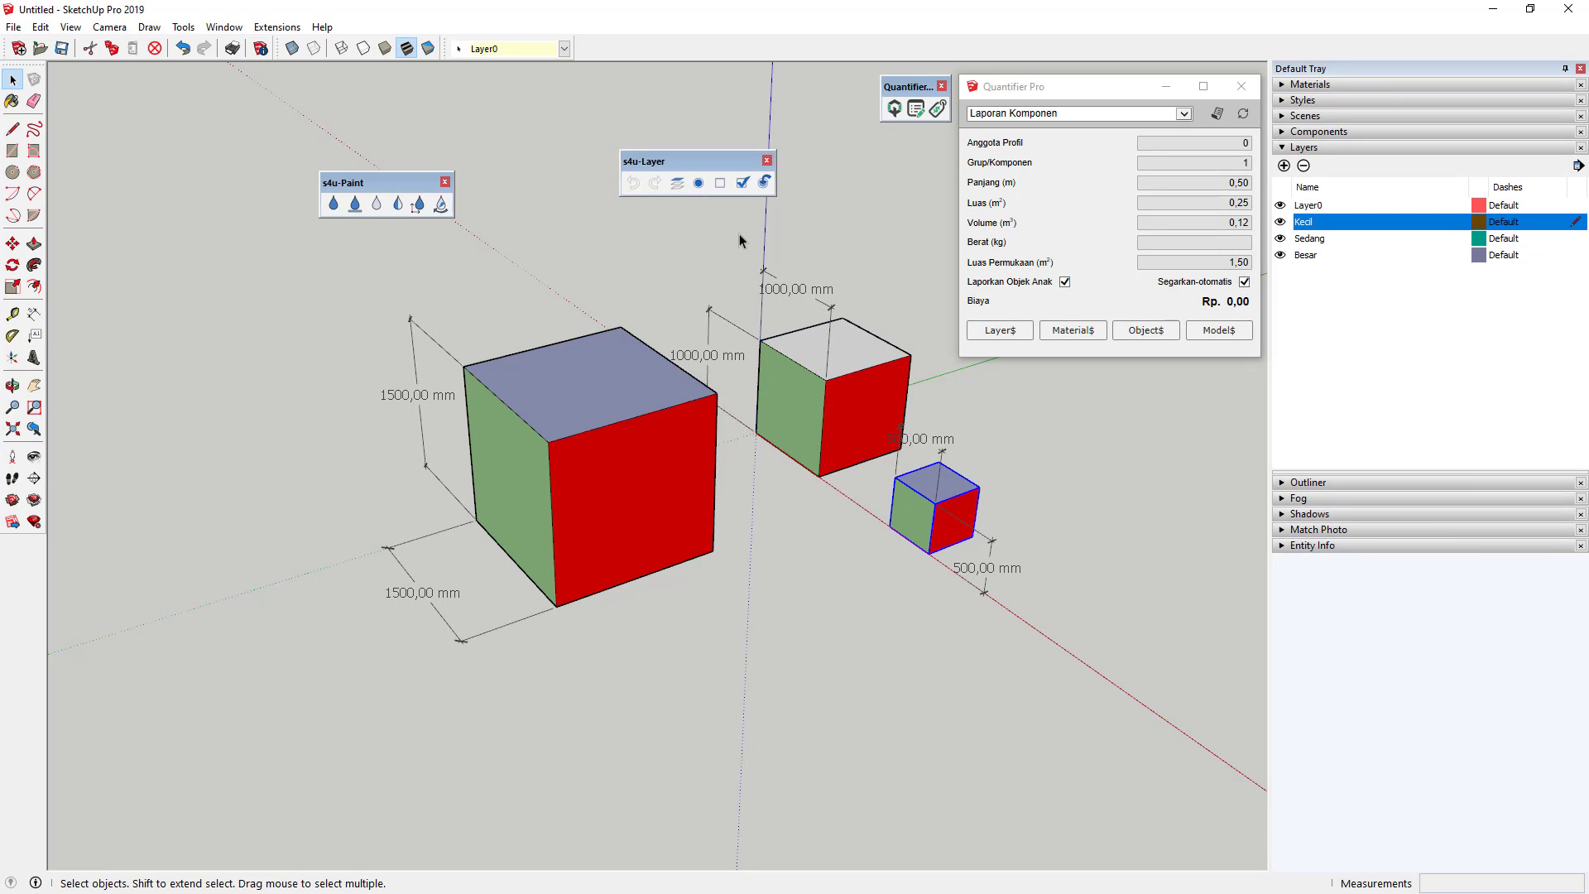
click(768, 182)
click(710, 483)
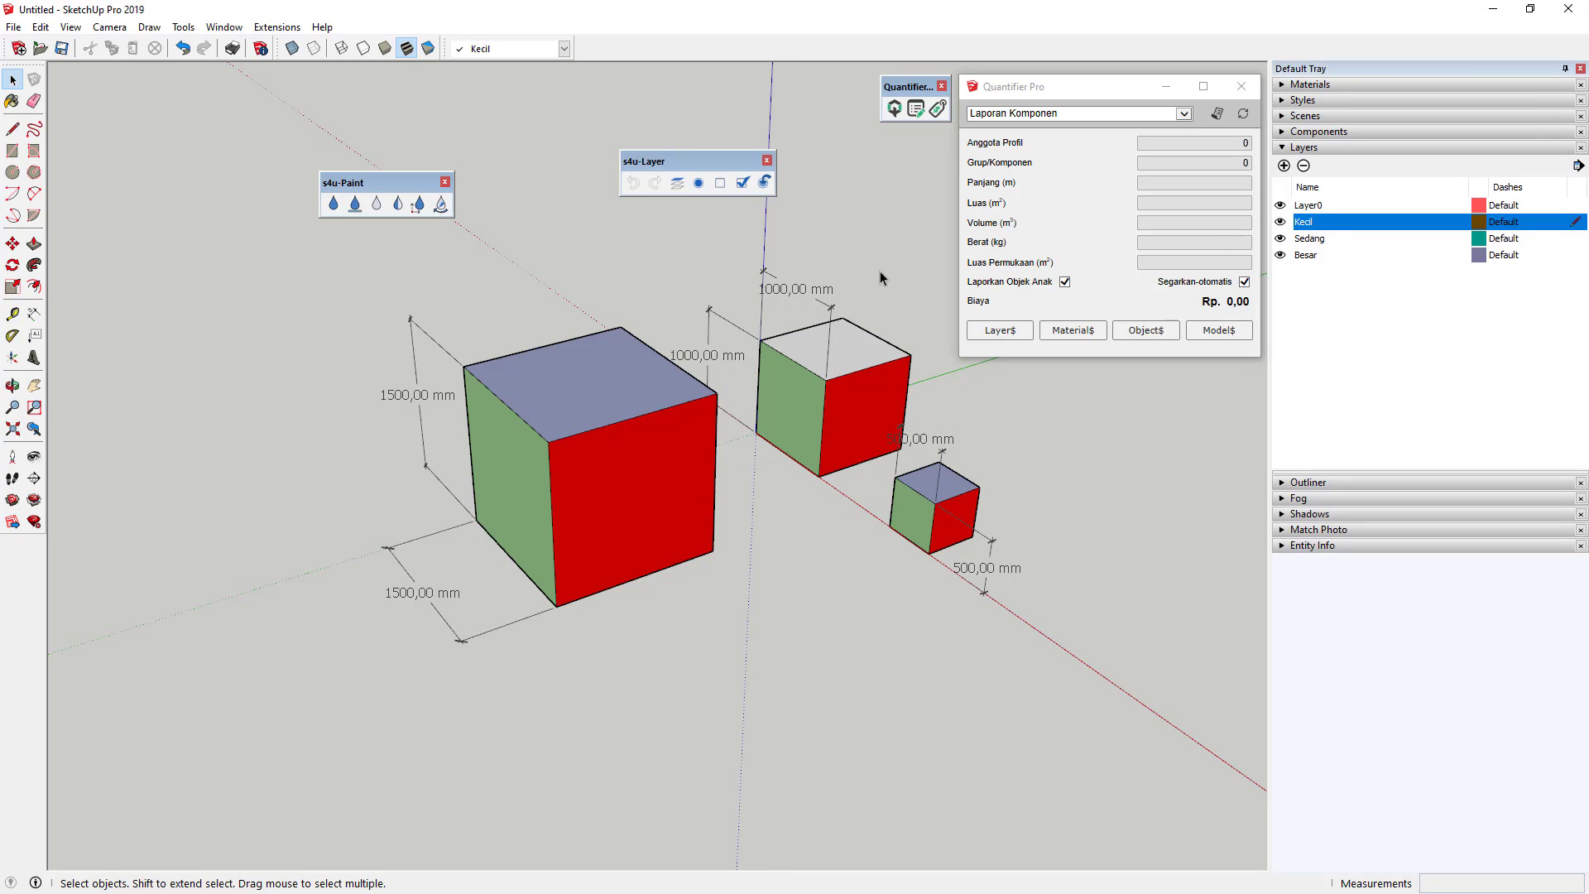
Select all three cubes, generate a new Laporan Komponen report, examine its values by layer, and close it.
click(926, 506)
shift+click(843, 433)
shift+click(666, 439)
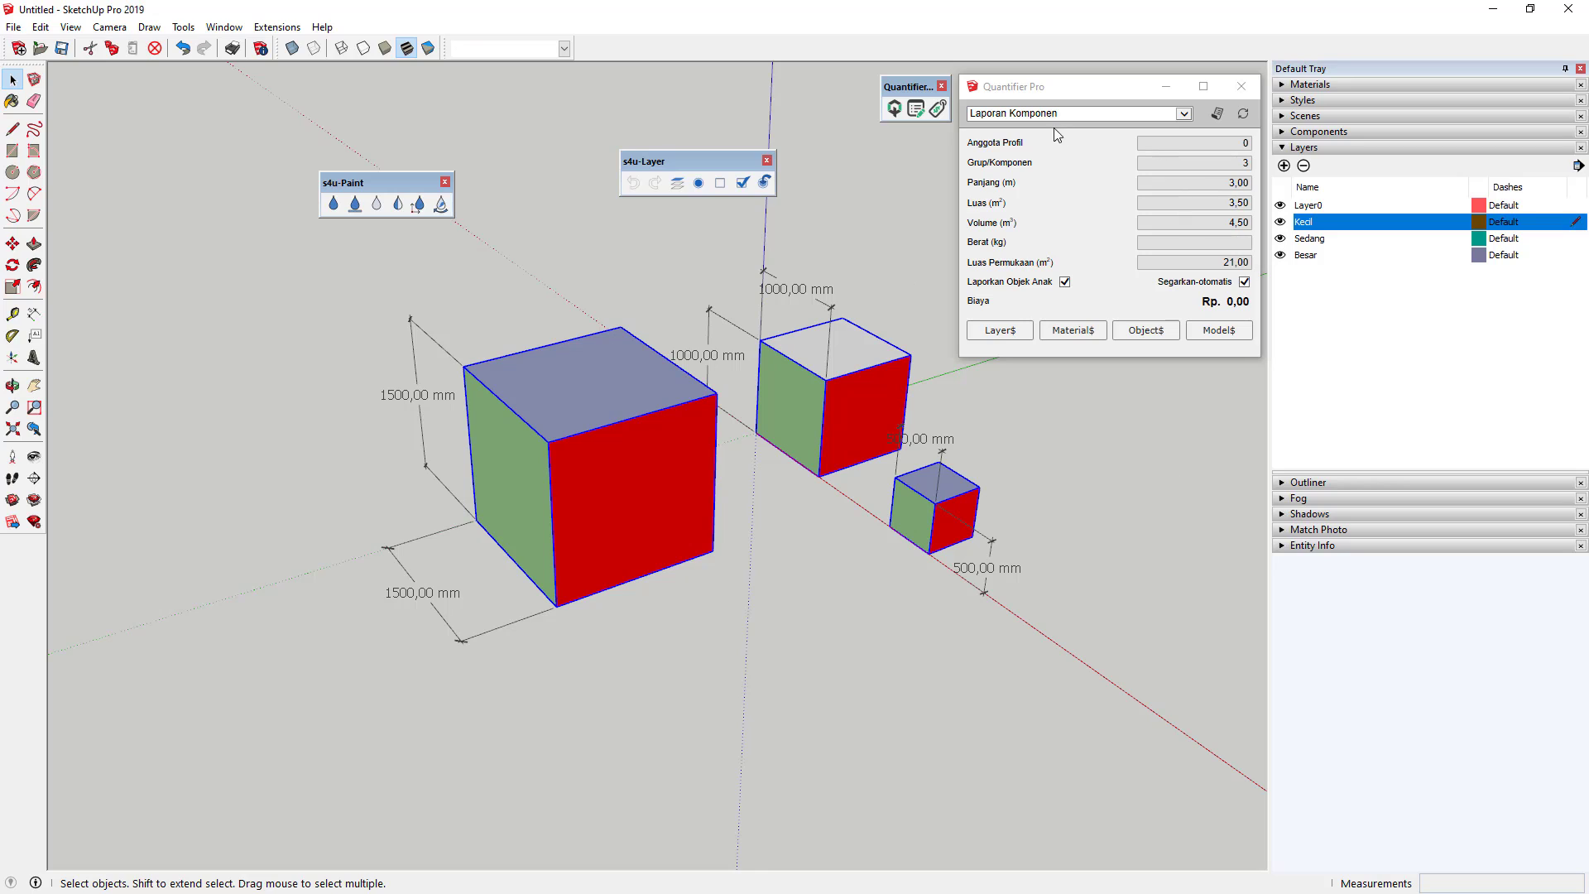
click(1006, 113)
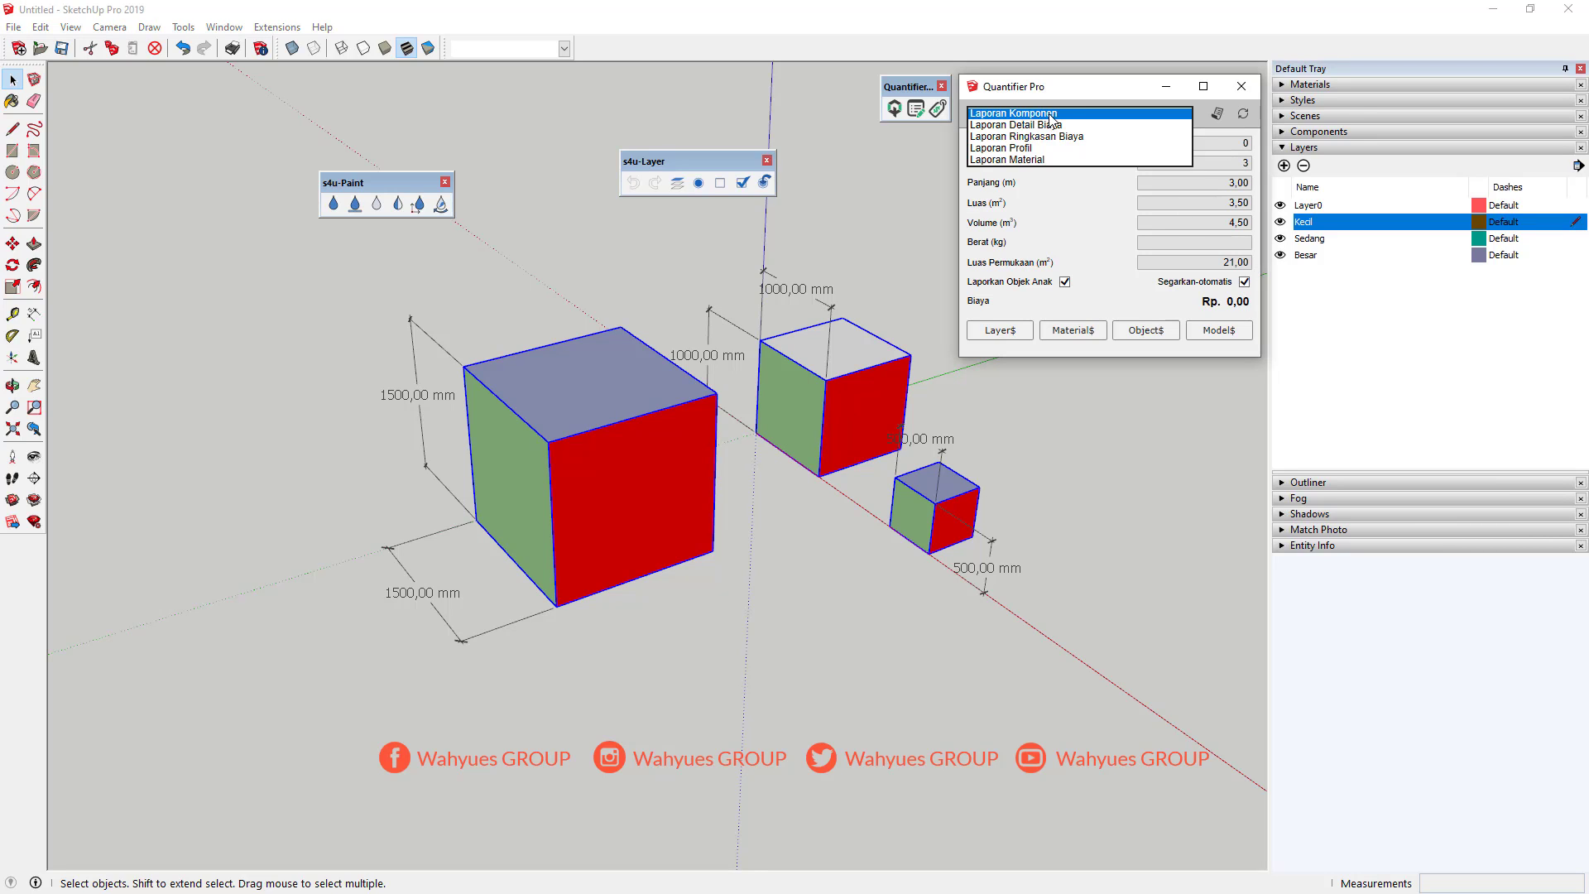
click(1068, 116)
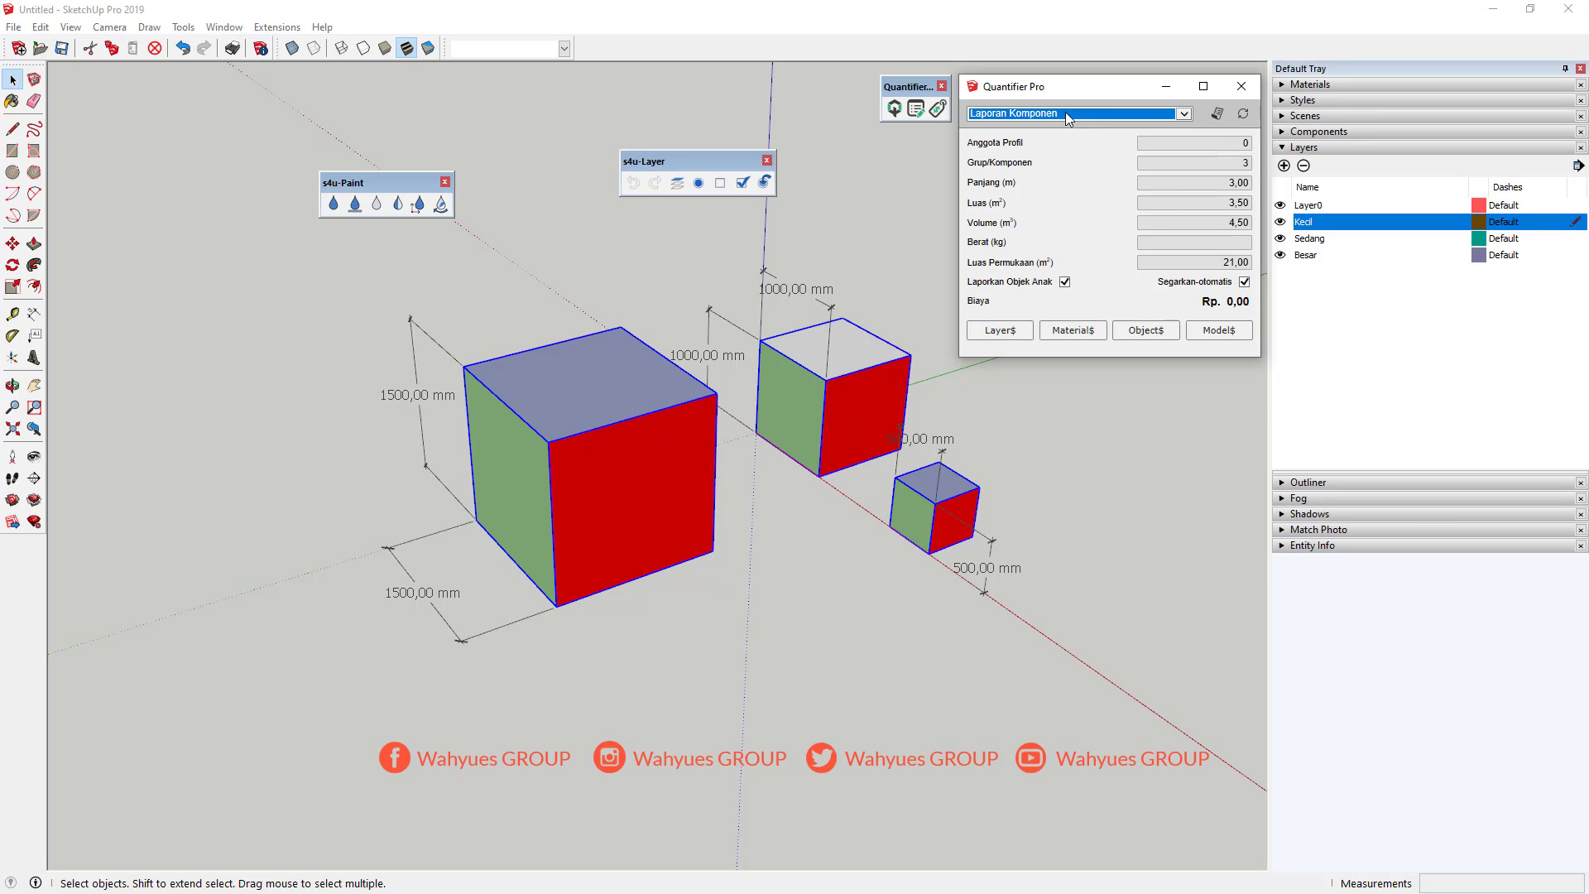
click(1217, 115)
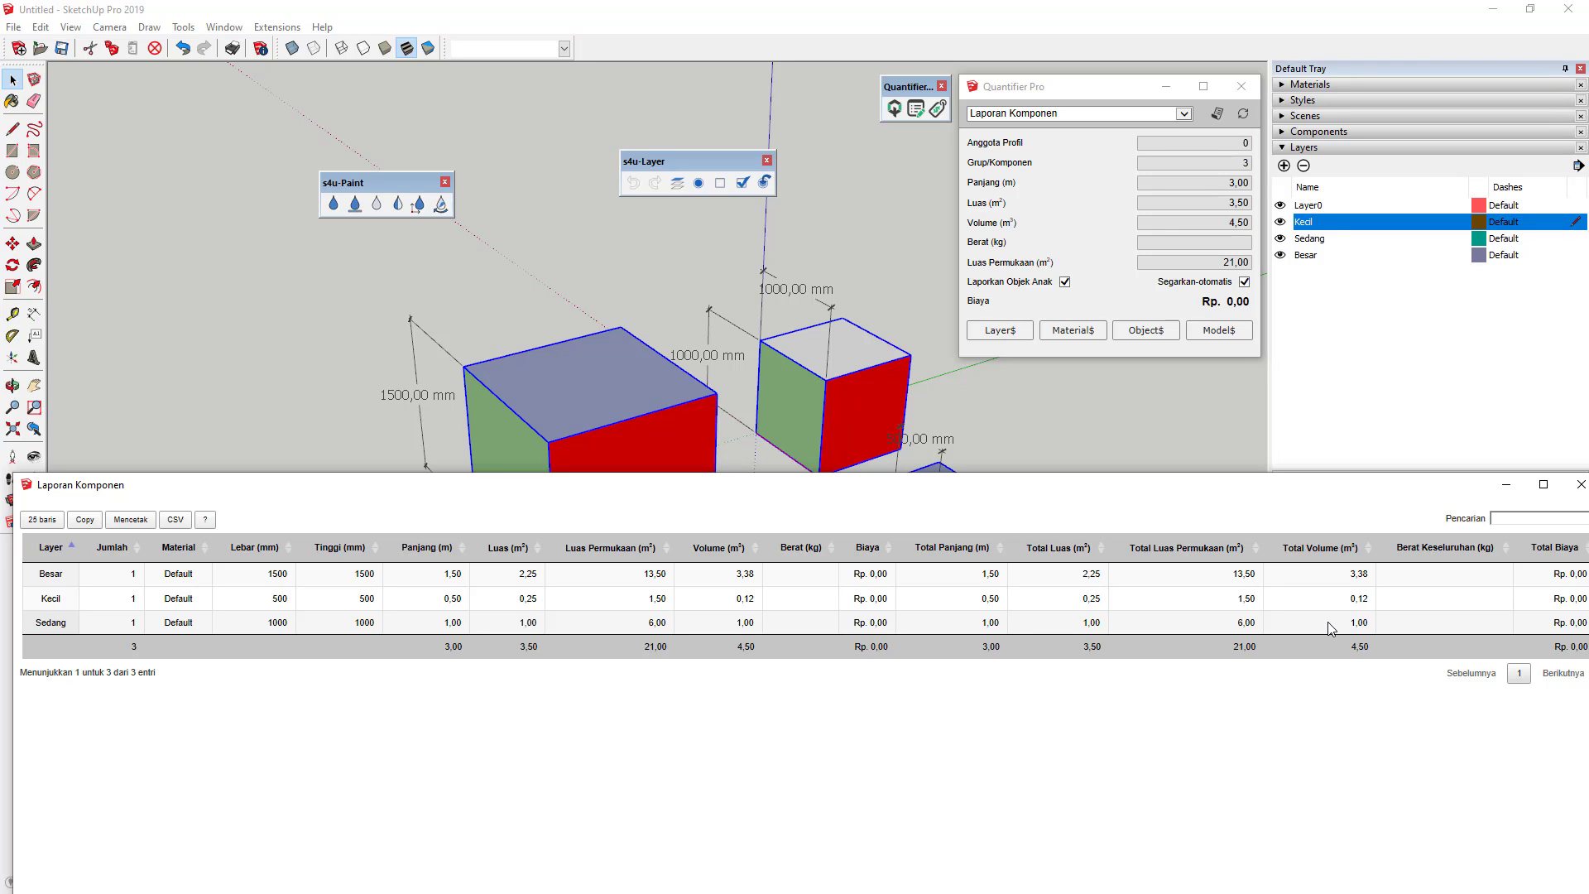
drag(1009, 489, 997, 493)
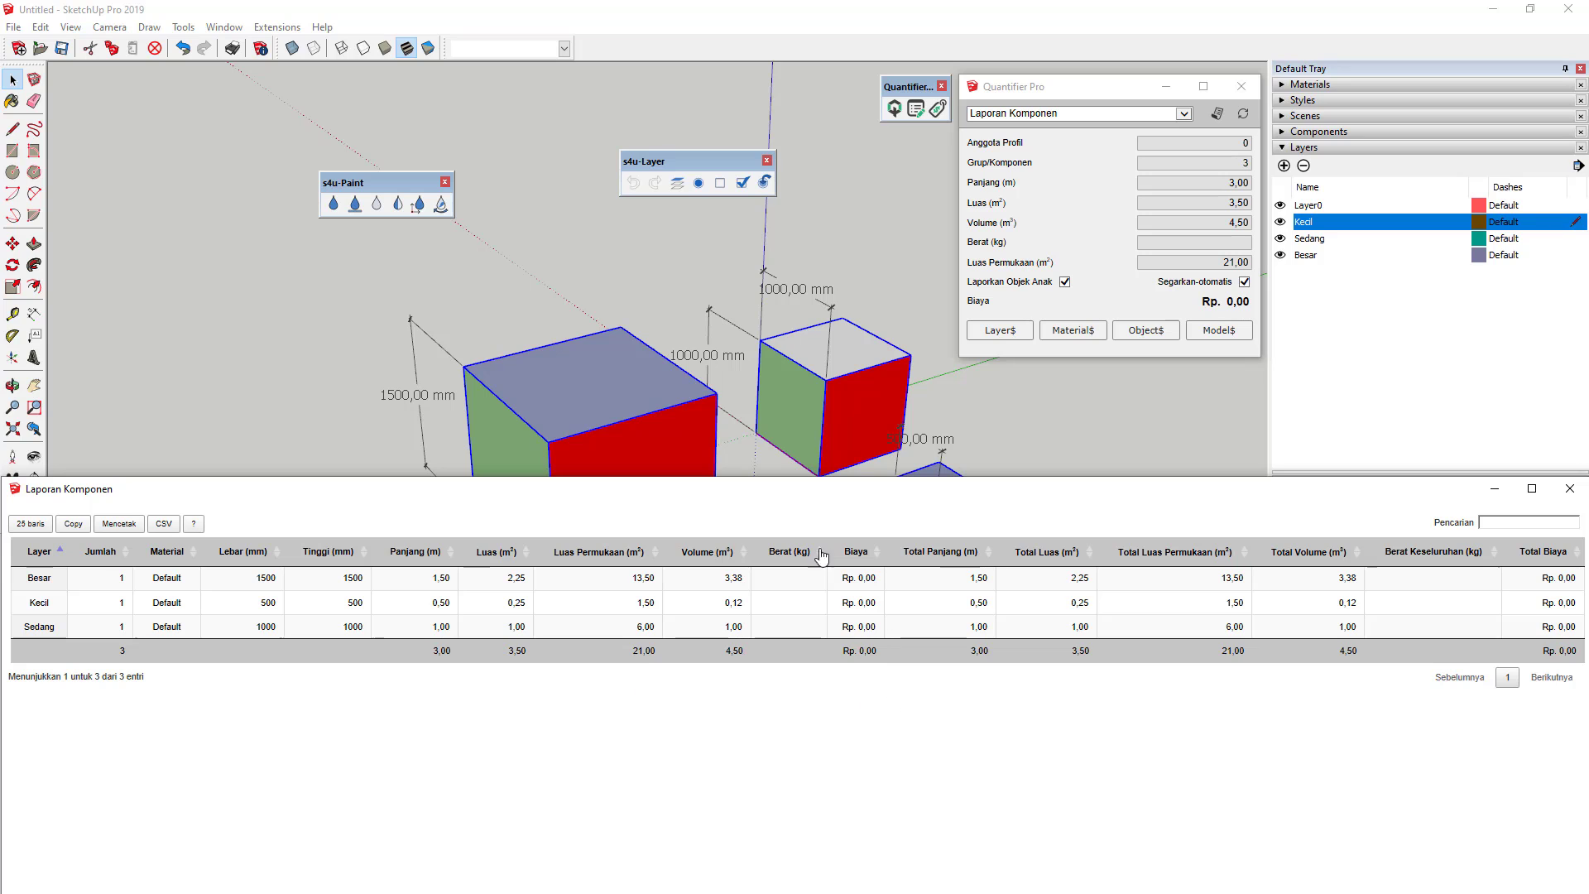
click(1570, 488)
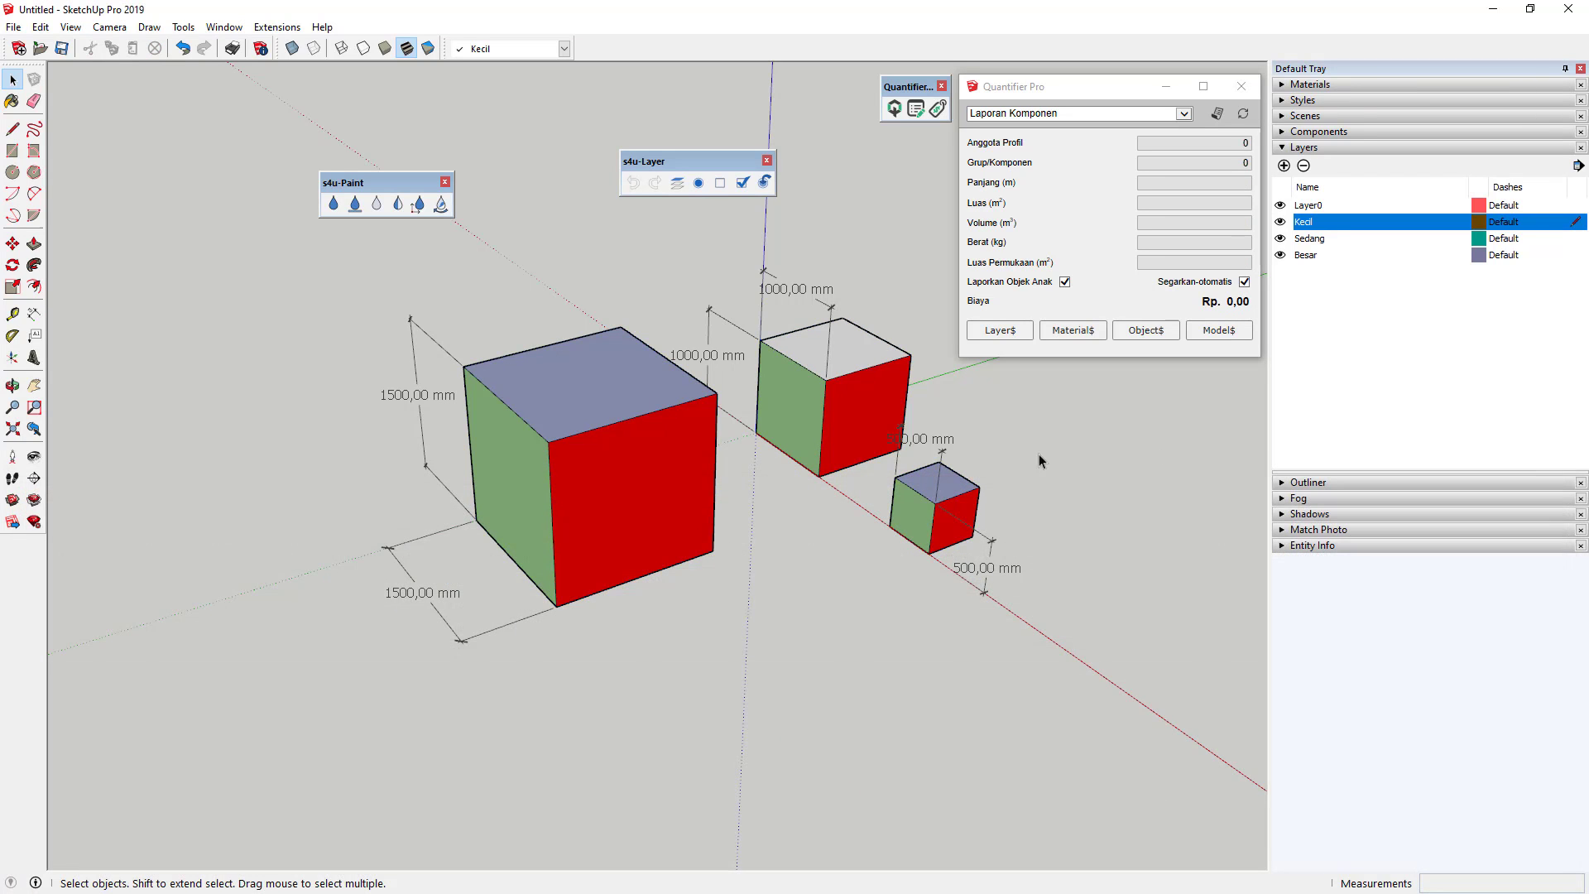
Select the smallest cube and examine its quantities in Quantifier Pro.
scroll(514, 468, down, 2)
scroll(851, 529, up, 3)
click(785, 486)
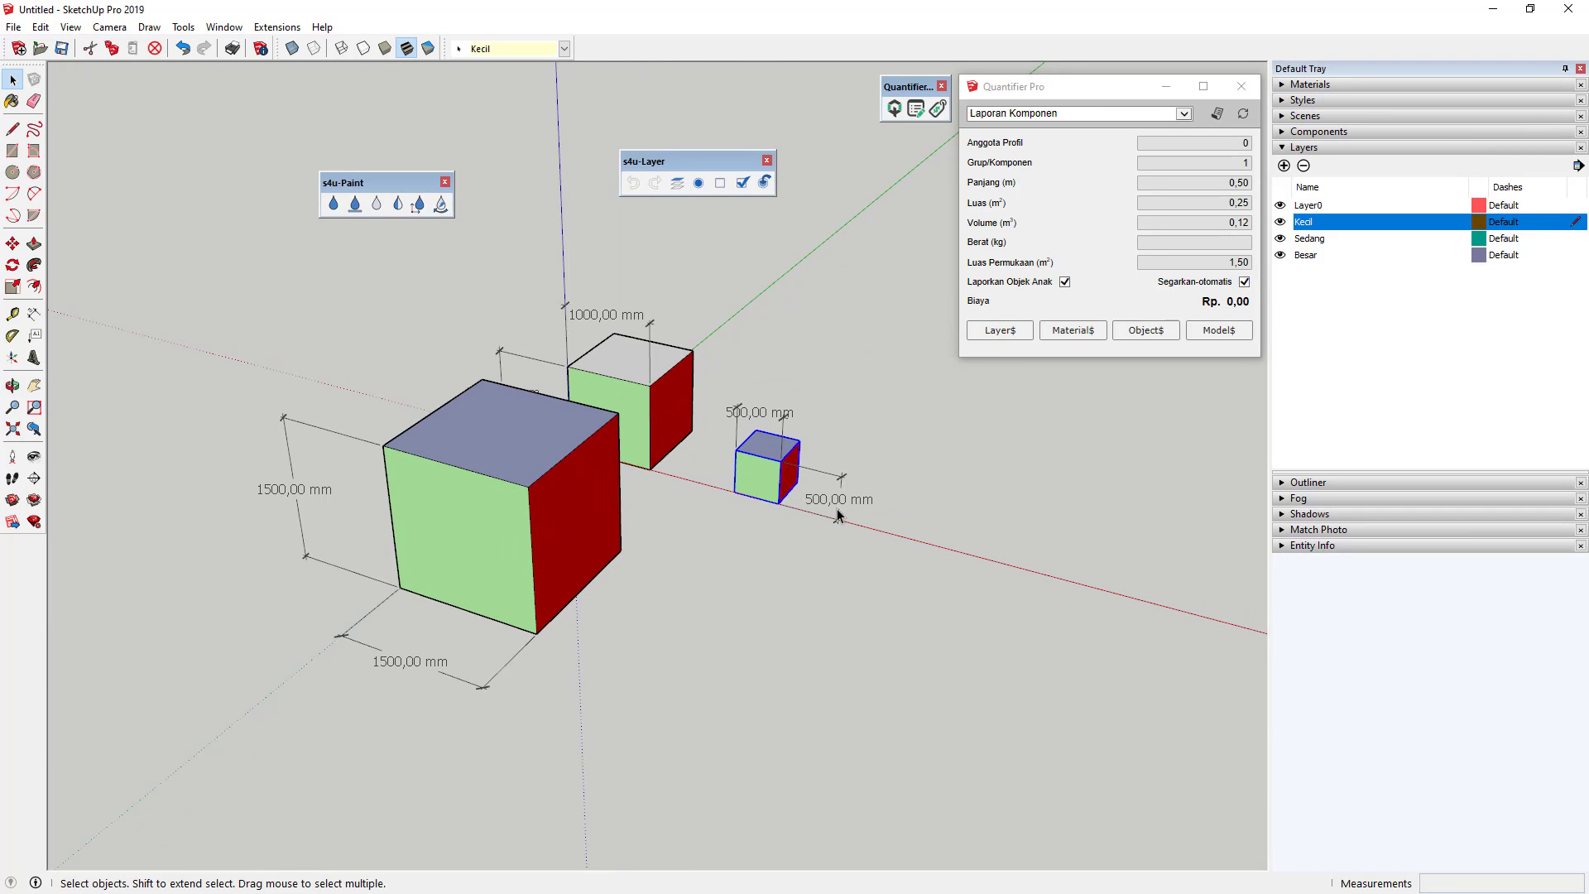
scroll(784, 486, up, 1)
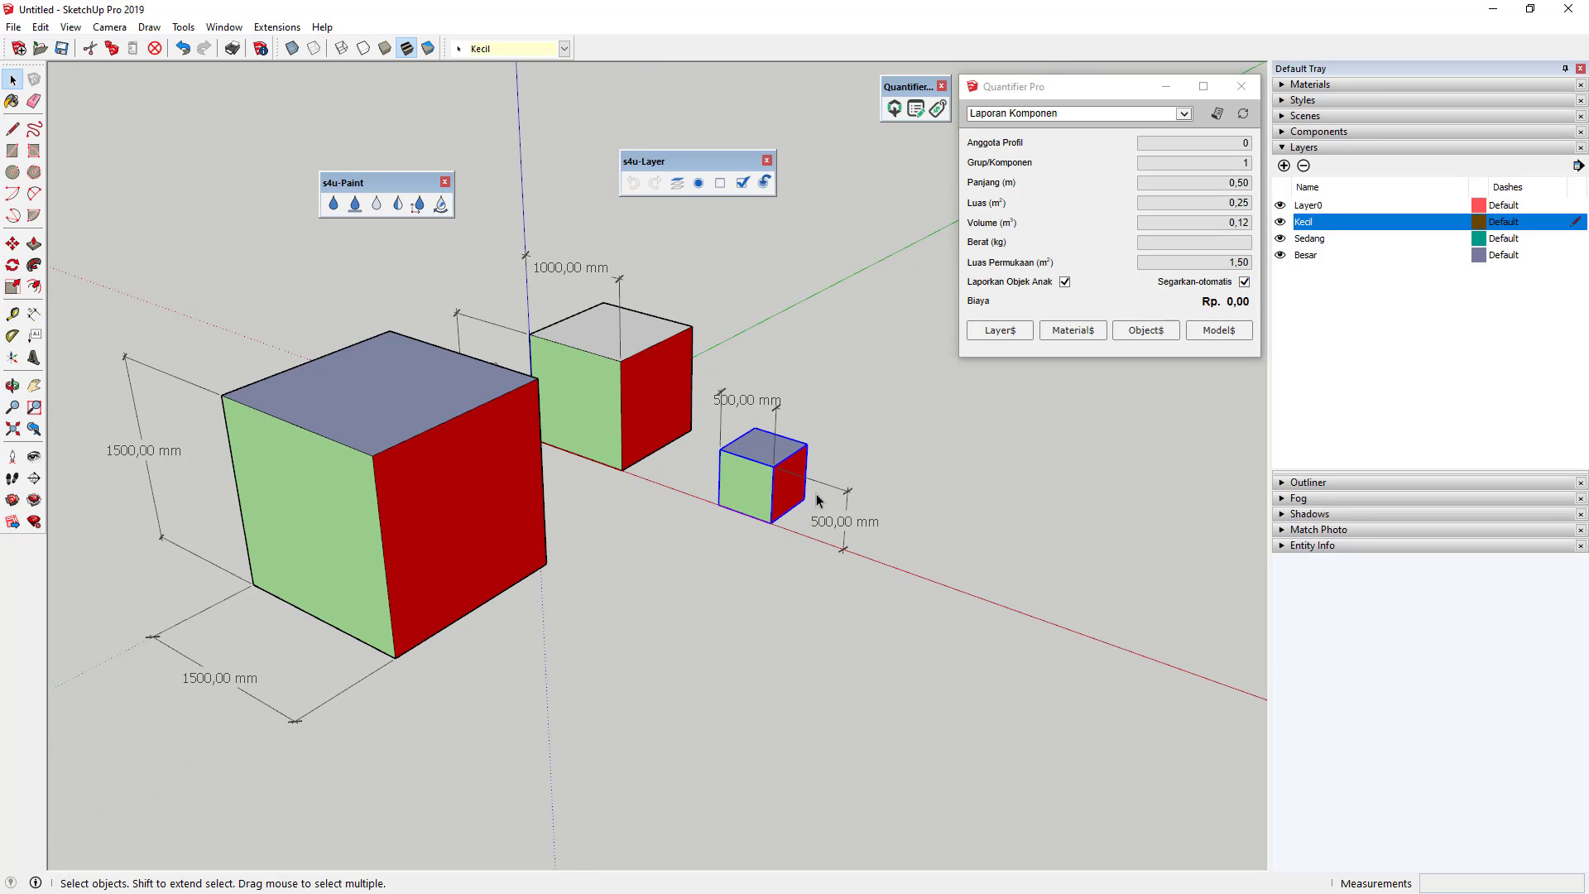
middle_drag(817, 495, 970, 342)
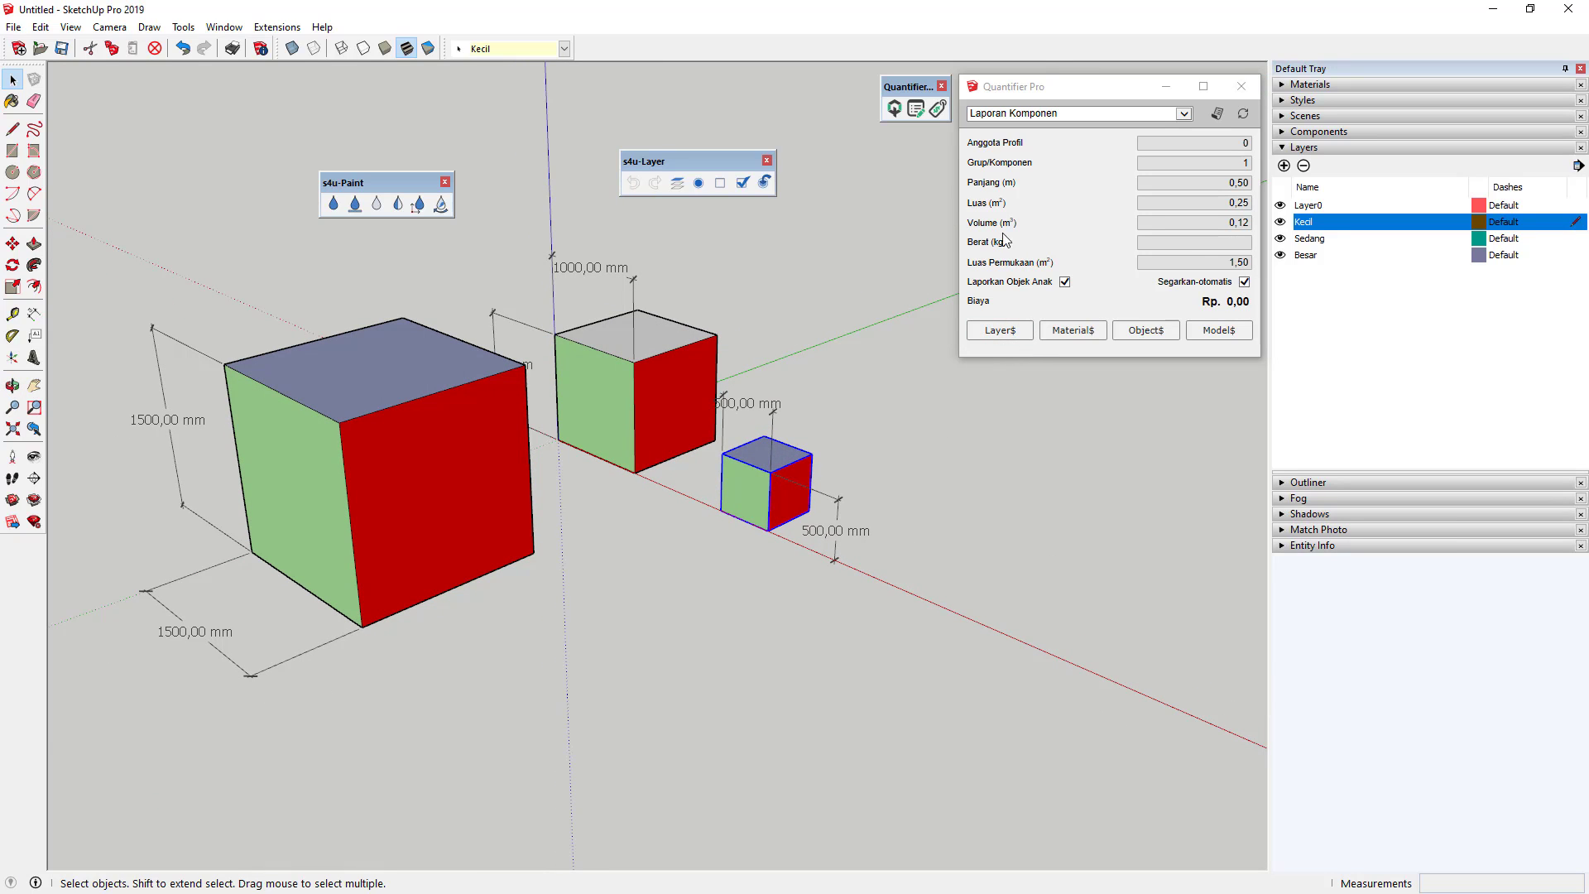
scroll(779, 495, up, 4)
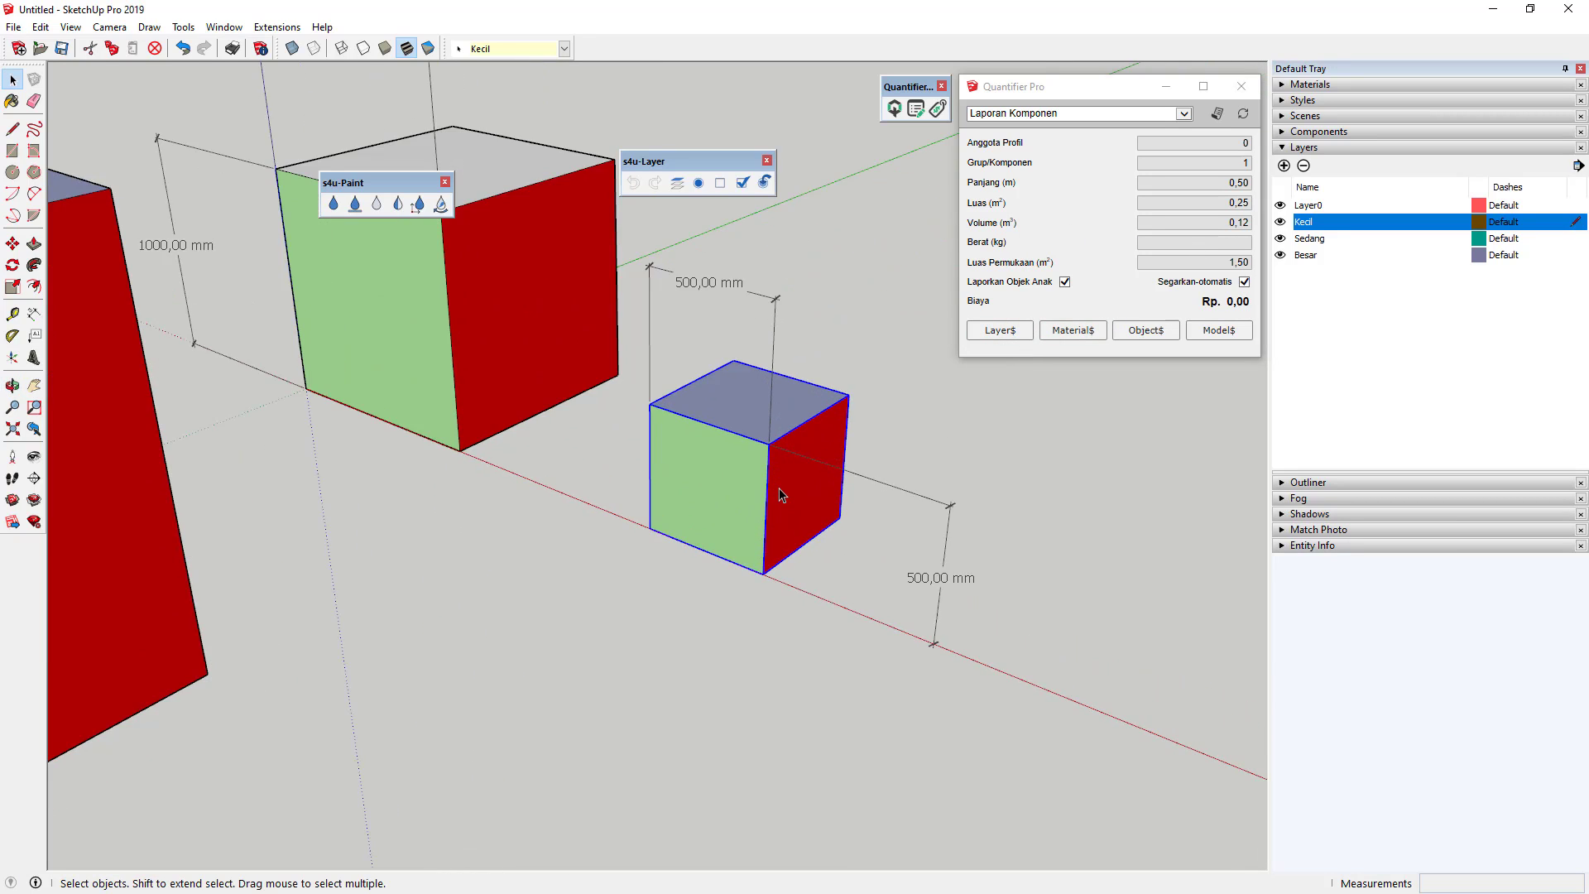
Open the layer cost data and set the Berat of Layer0 to 1000 kg/m3.
click(1001, 330)
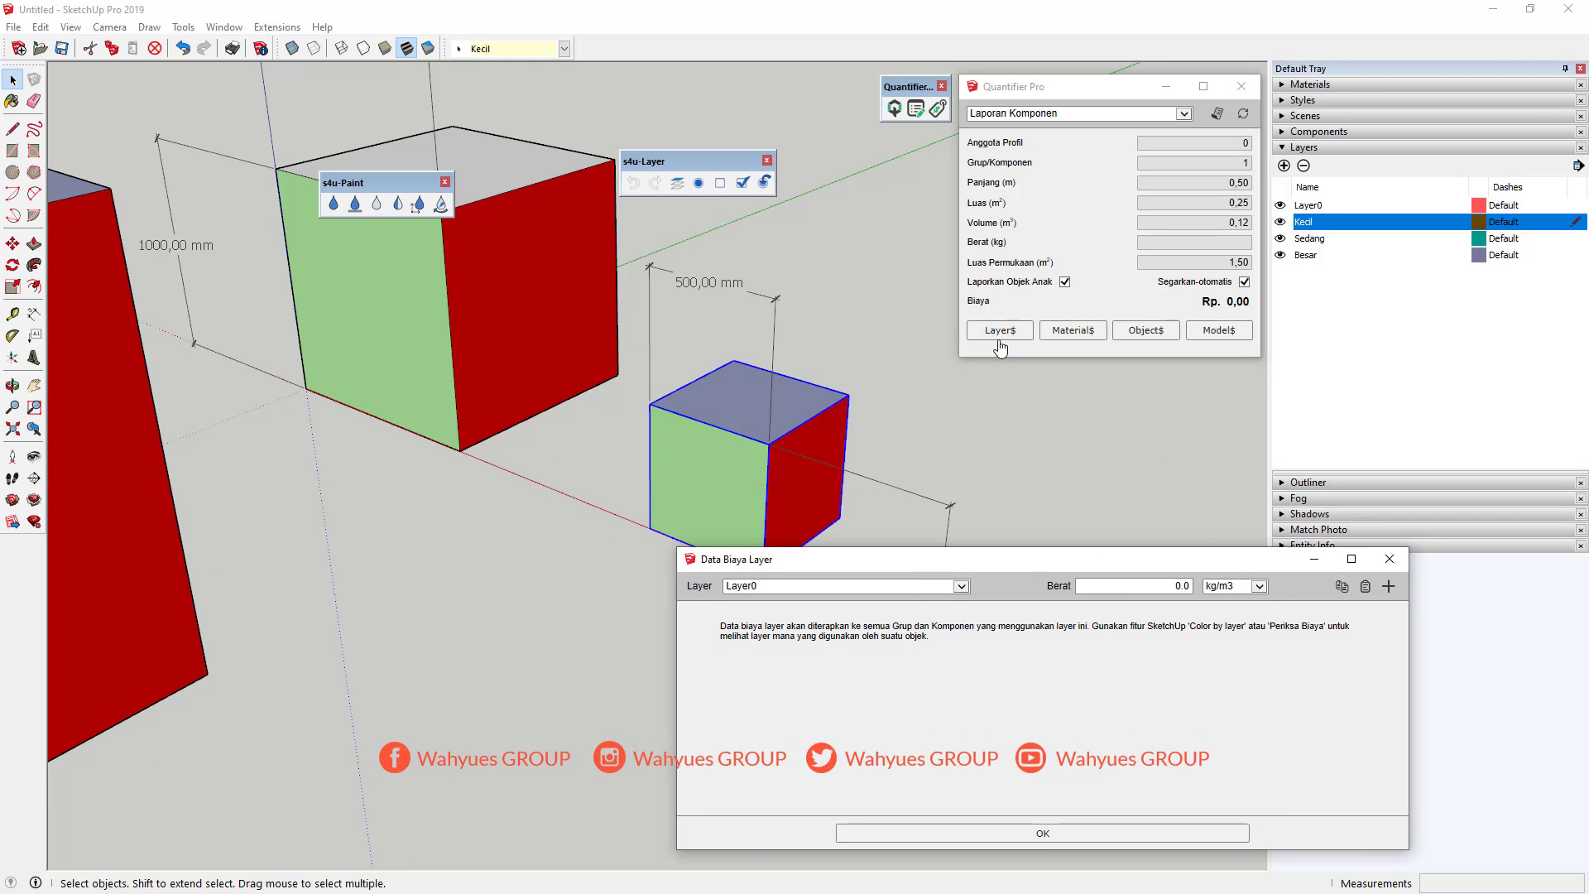
click(1245, 587)
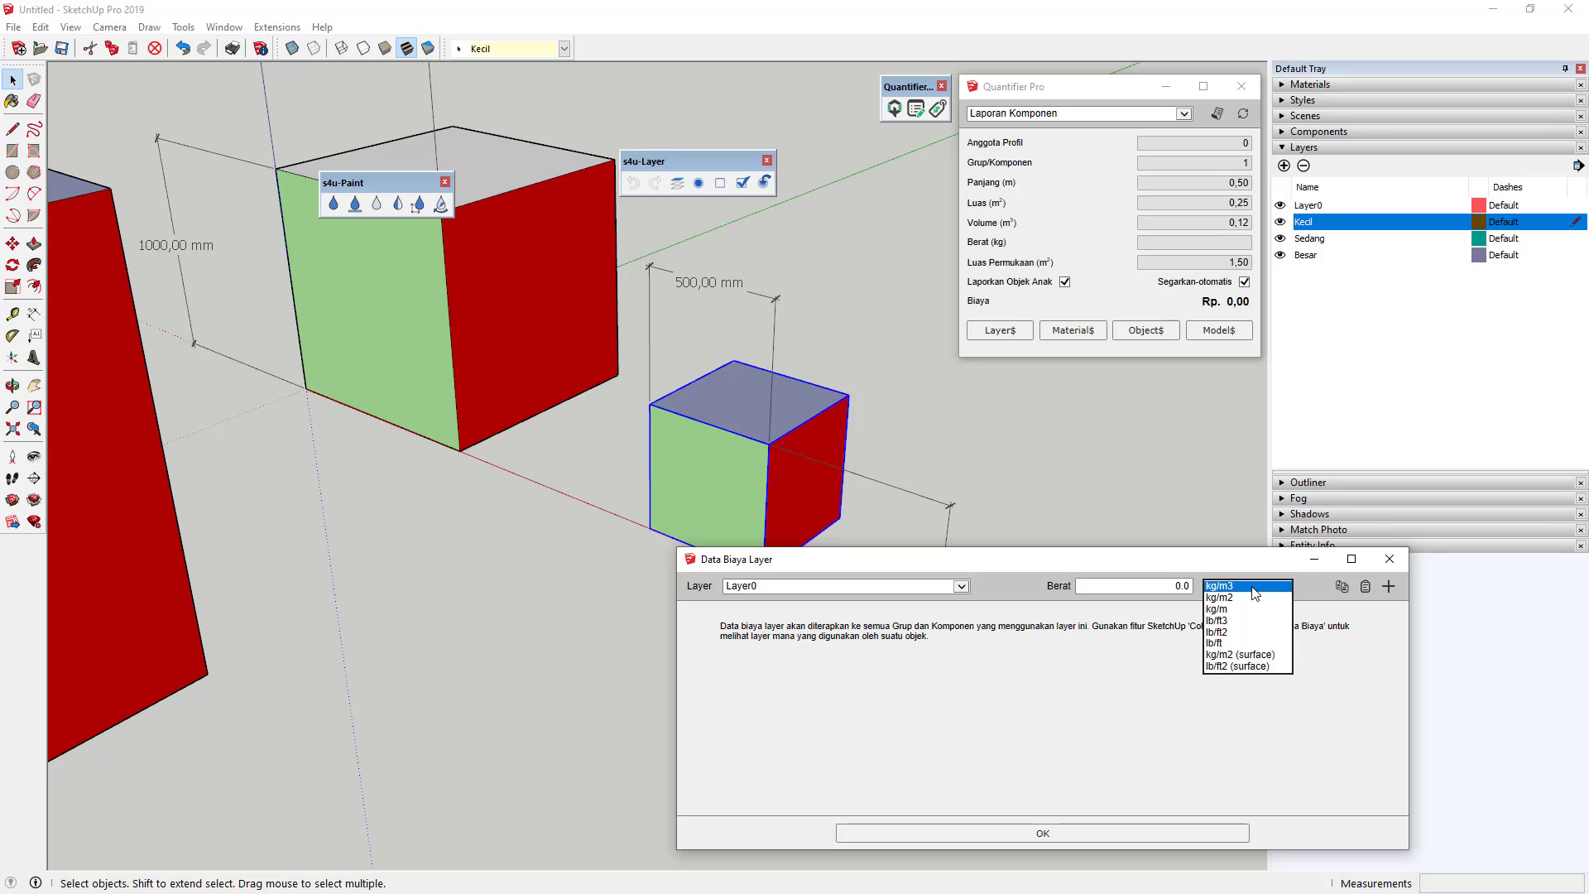
click(1254, 586)
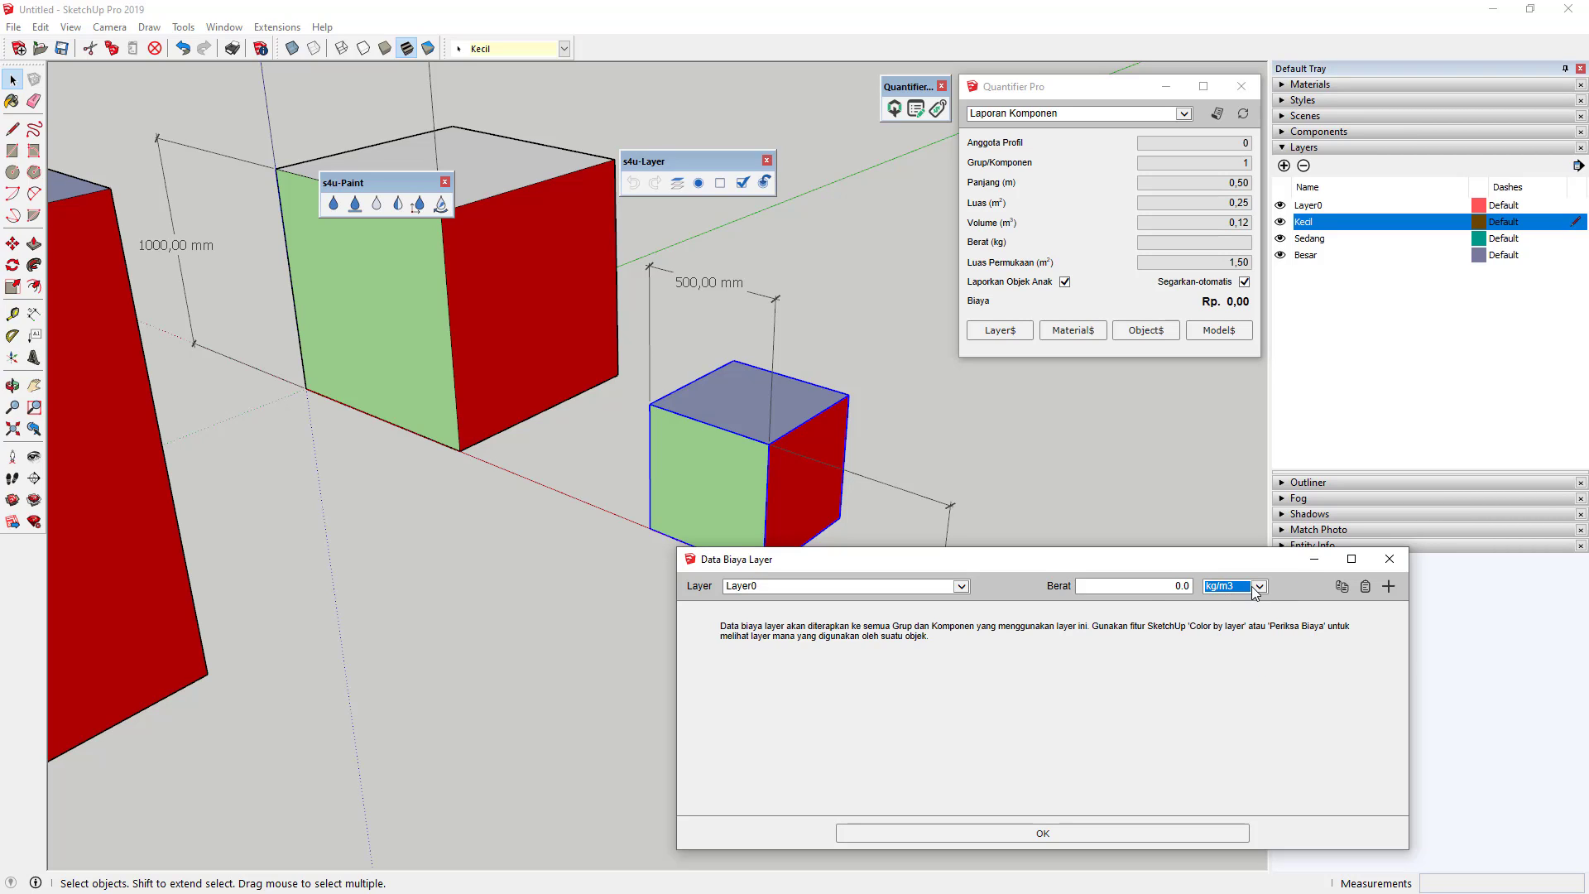
click(1181, 588)
drag(1141, 586, 1231, 581)
text(1000)
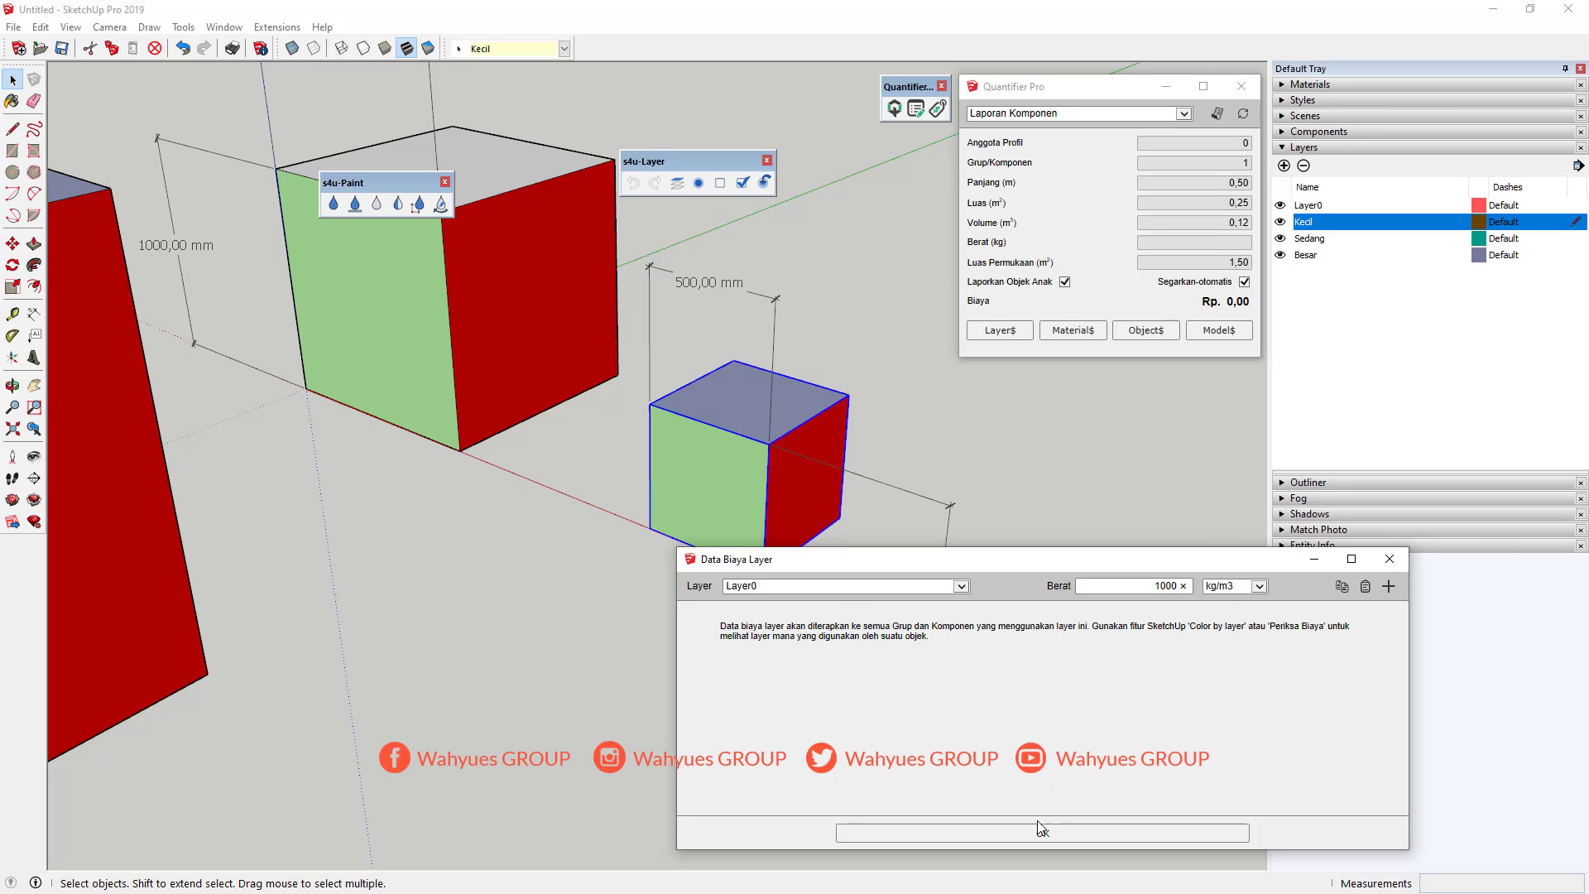
Set the Berat of layer Kecil to 1000 kg/m3 and apply the layer cost data.
click(853, 588)
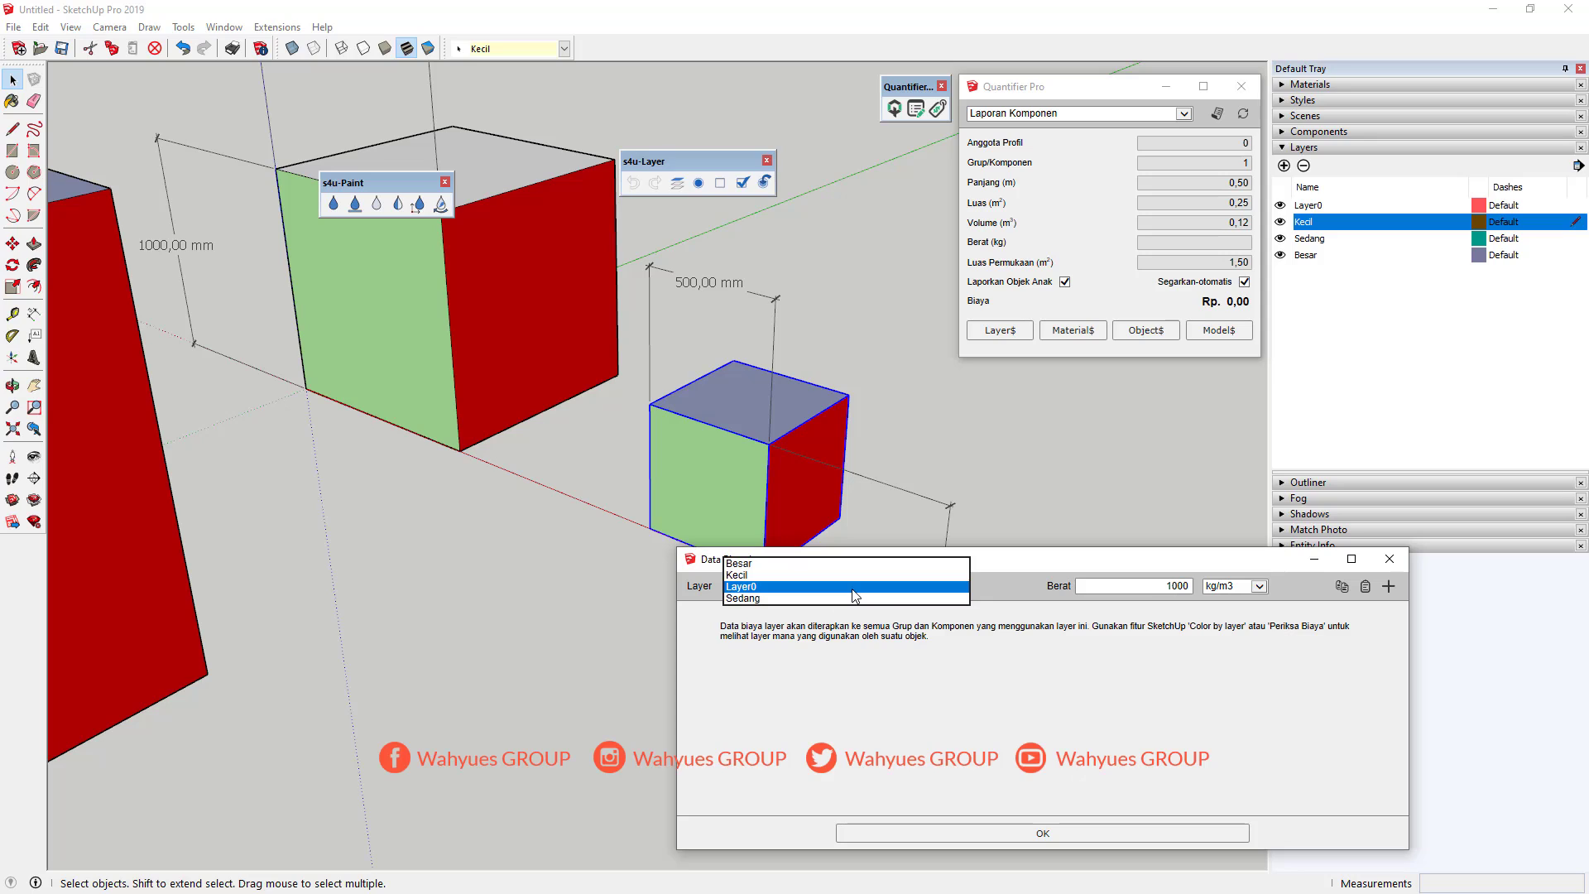
click(760, 574)
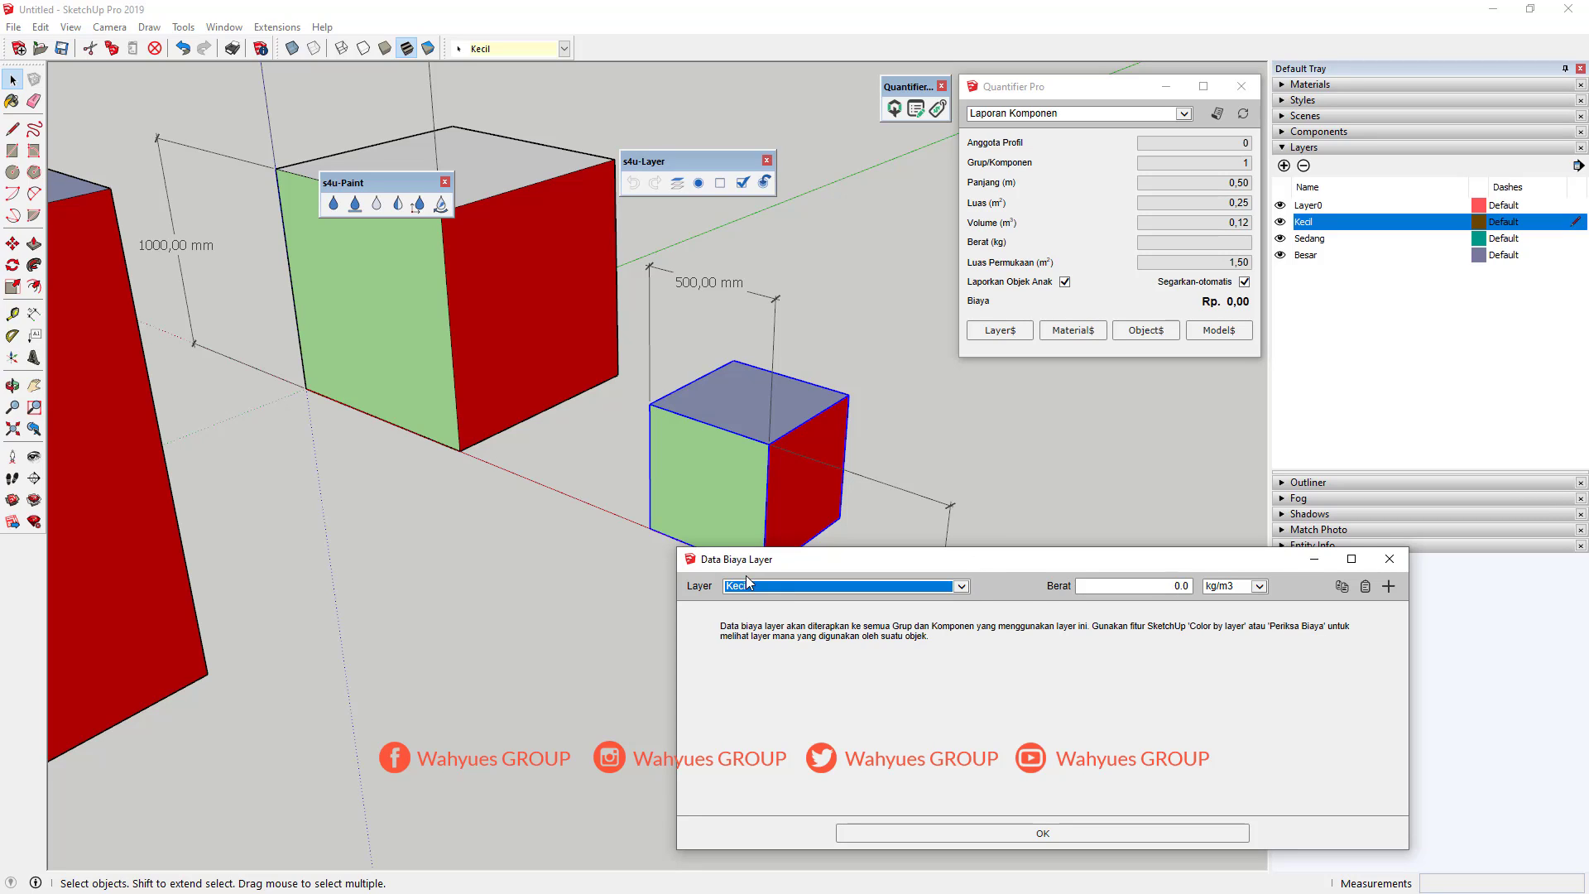
click(1147, 583)
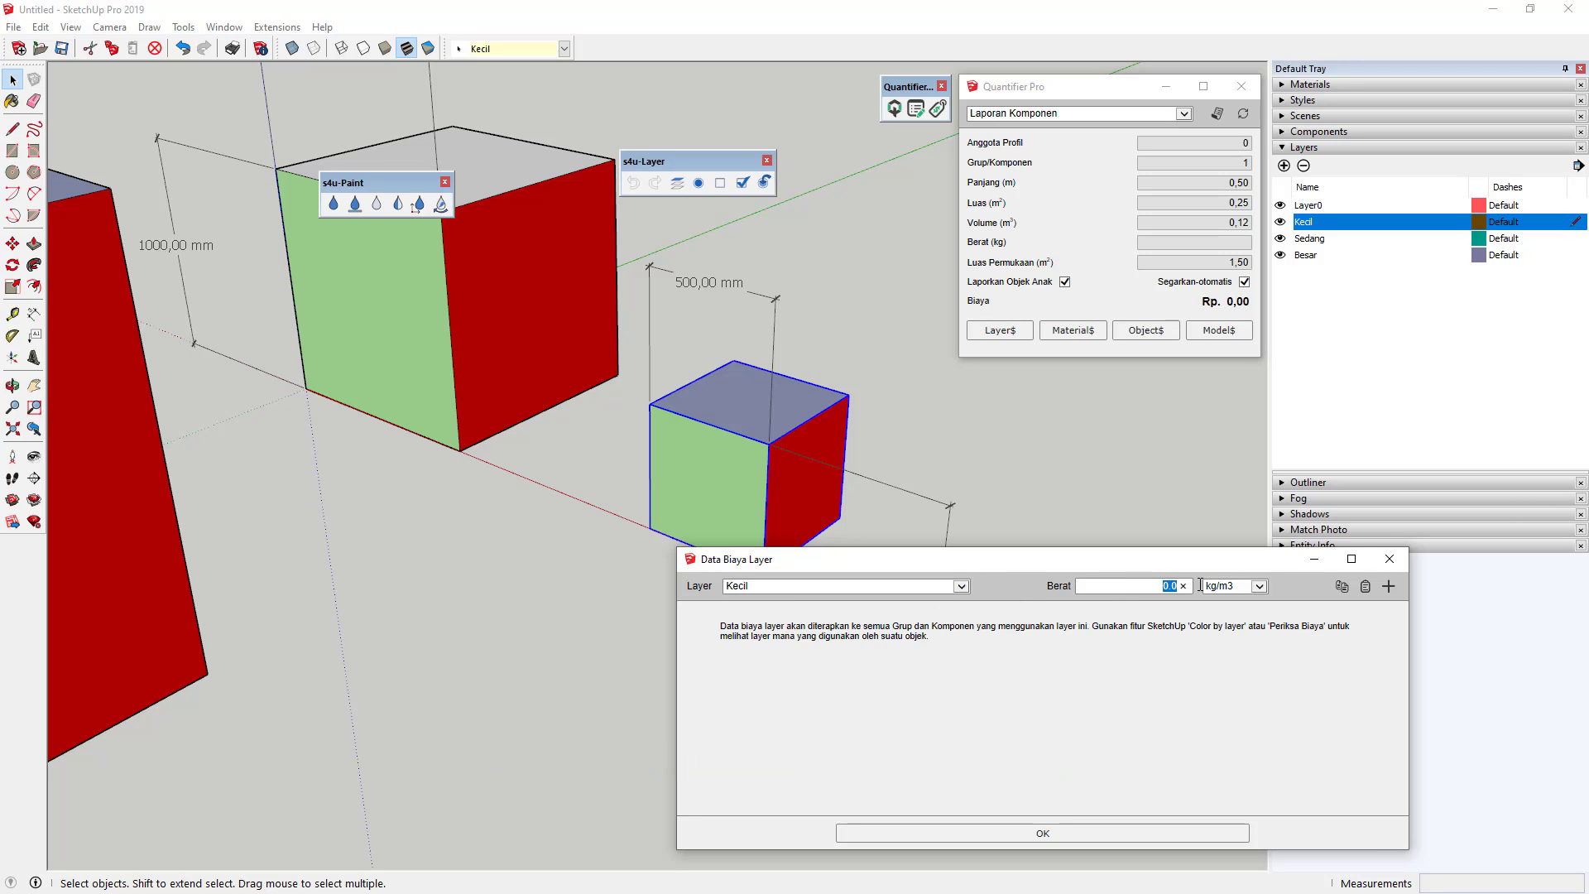
text(1000)
click(1063, 834)
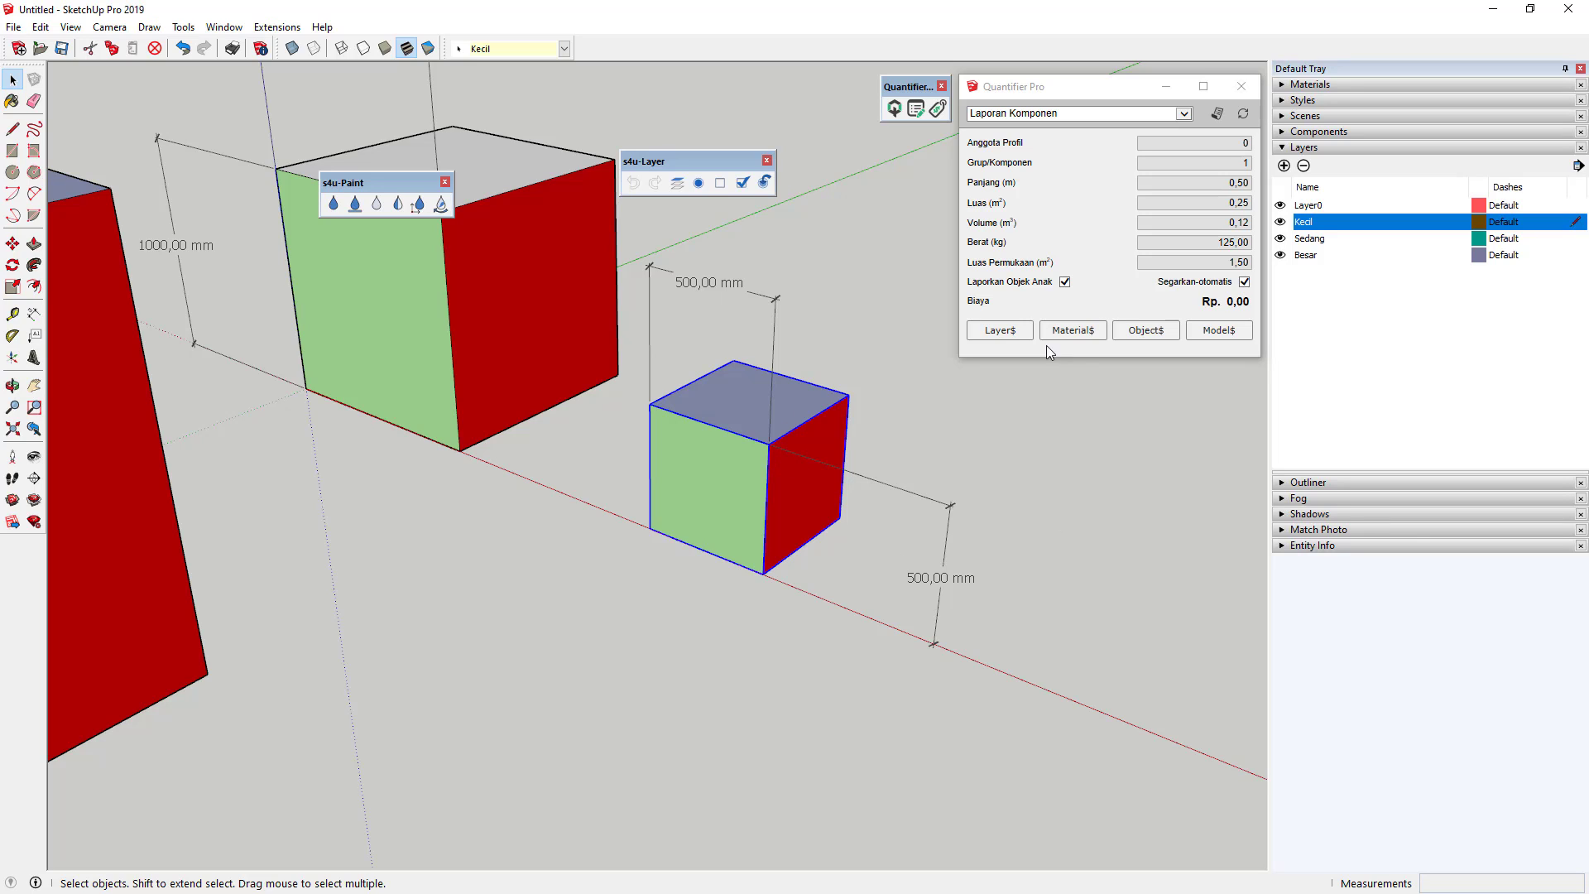
Reopen the layer cost data and compare the Berat values of the medium and smallest cubes.
click(1013, 335)
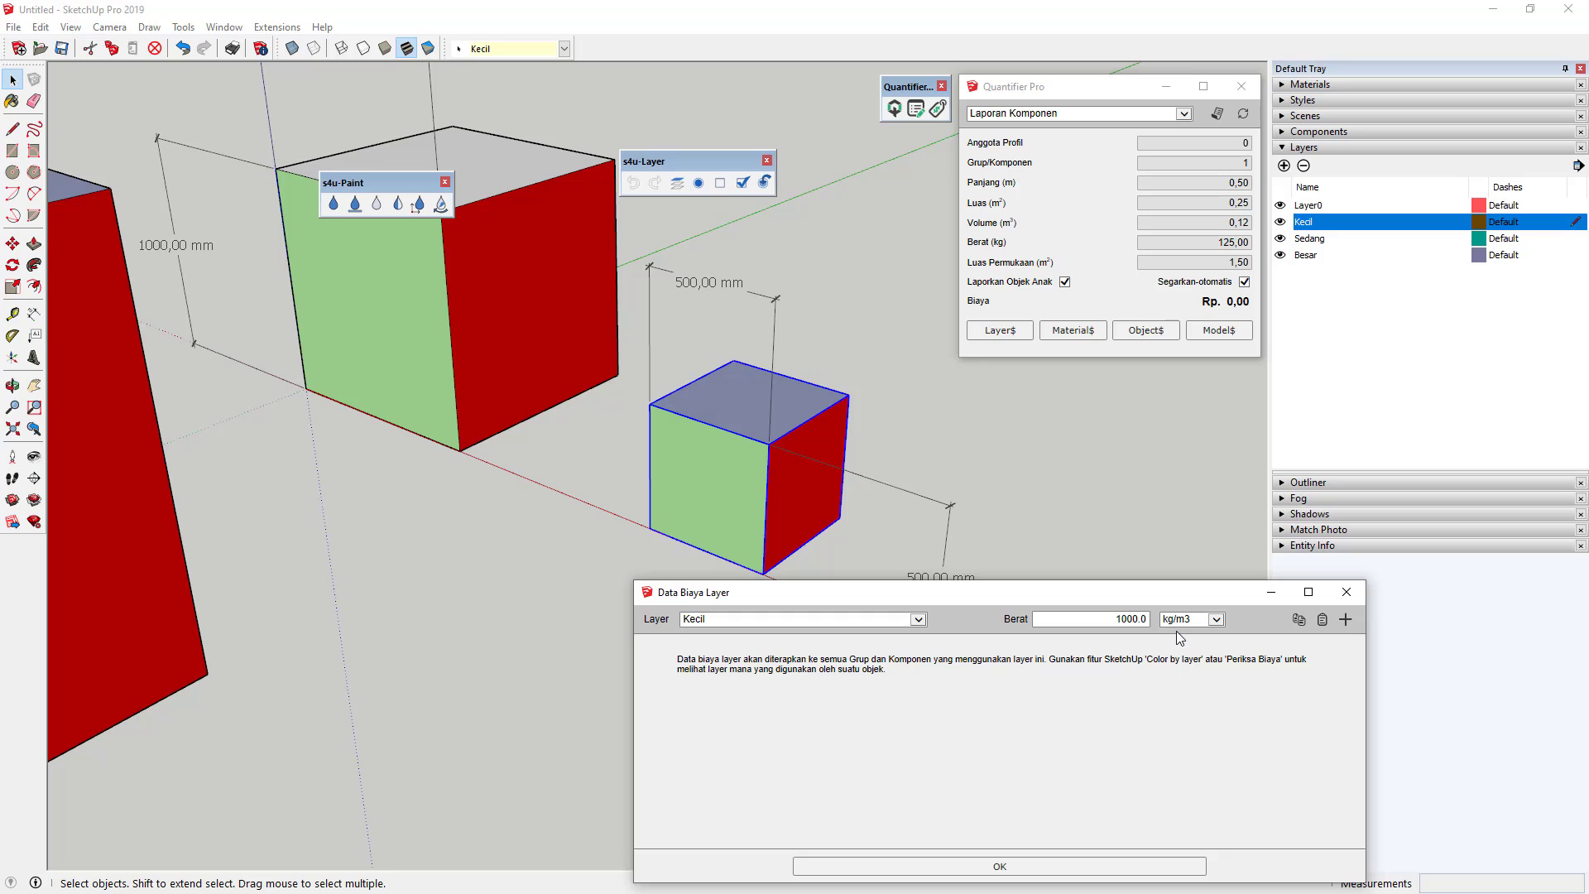
click(519, 265)
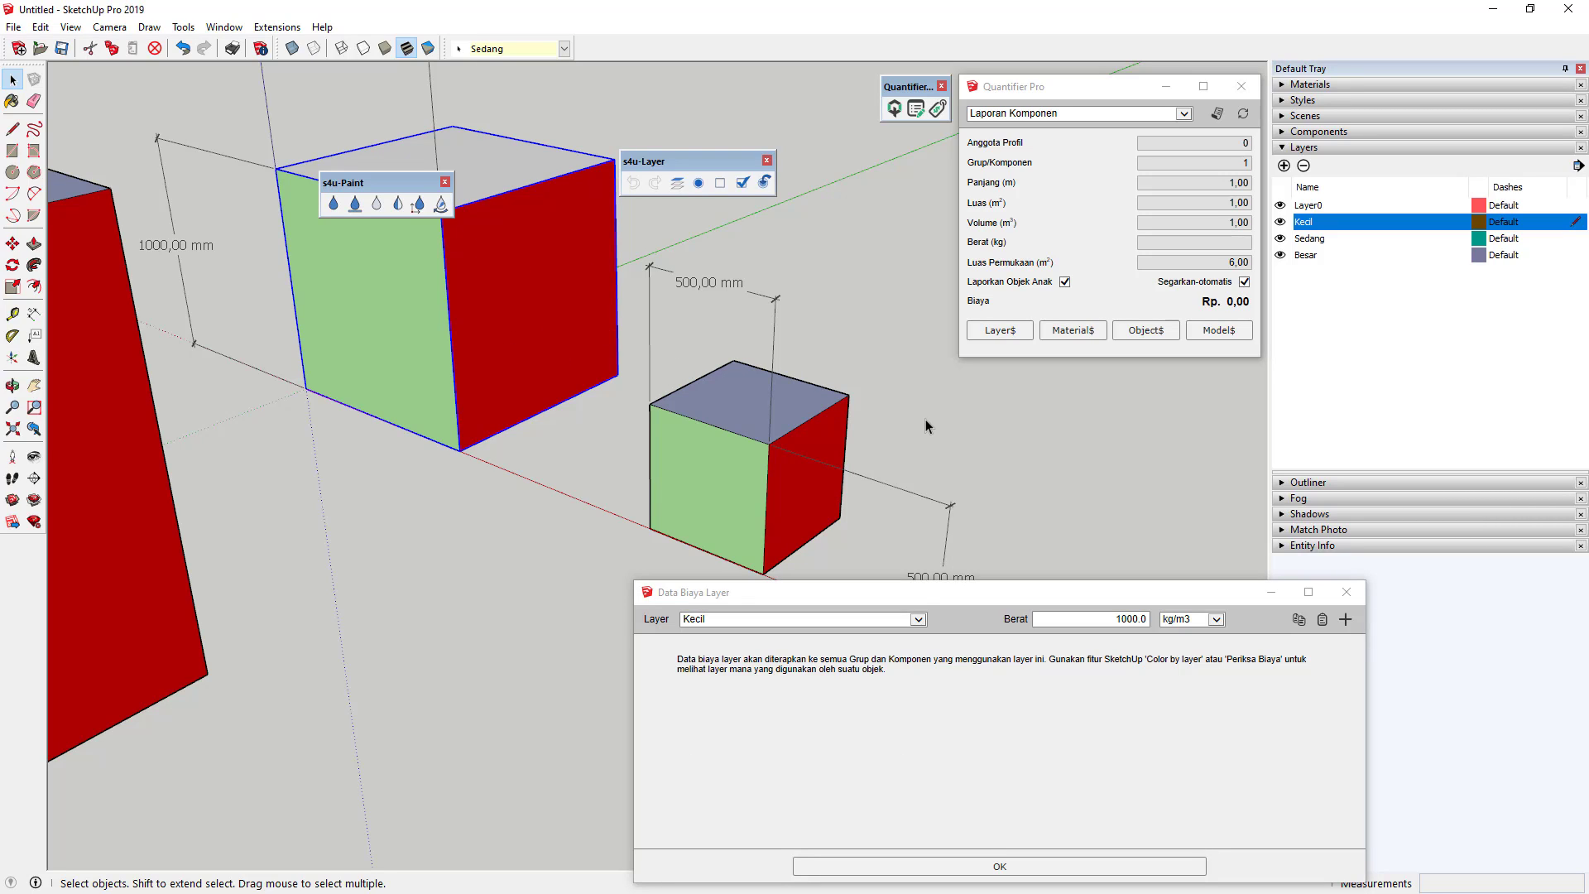
click(738, 415)
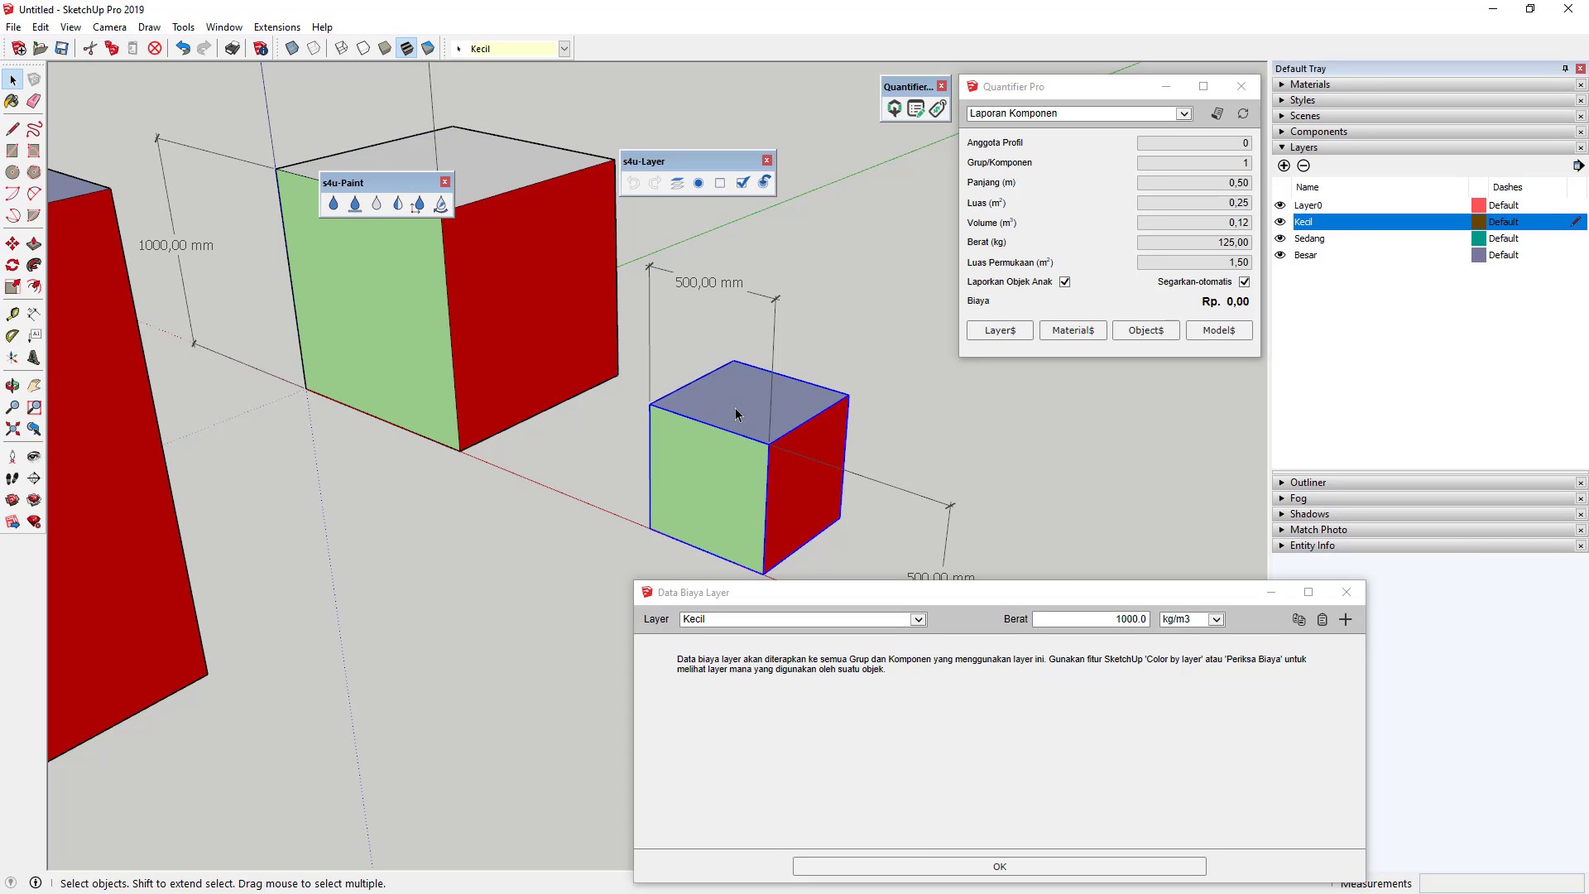
Copy the smallest cube about 1725 mm along the red axis.
middle_drag(737, 415, 672, 435)
scroll(672, 435, up, 3)
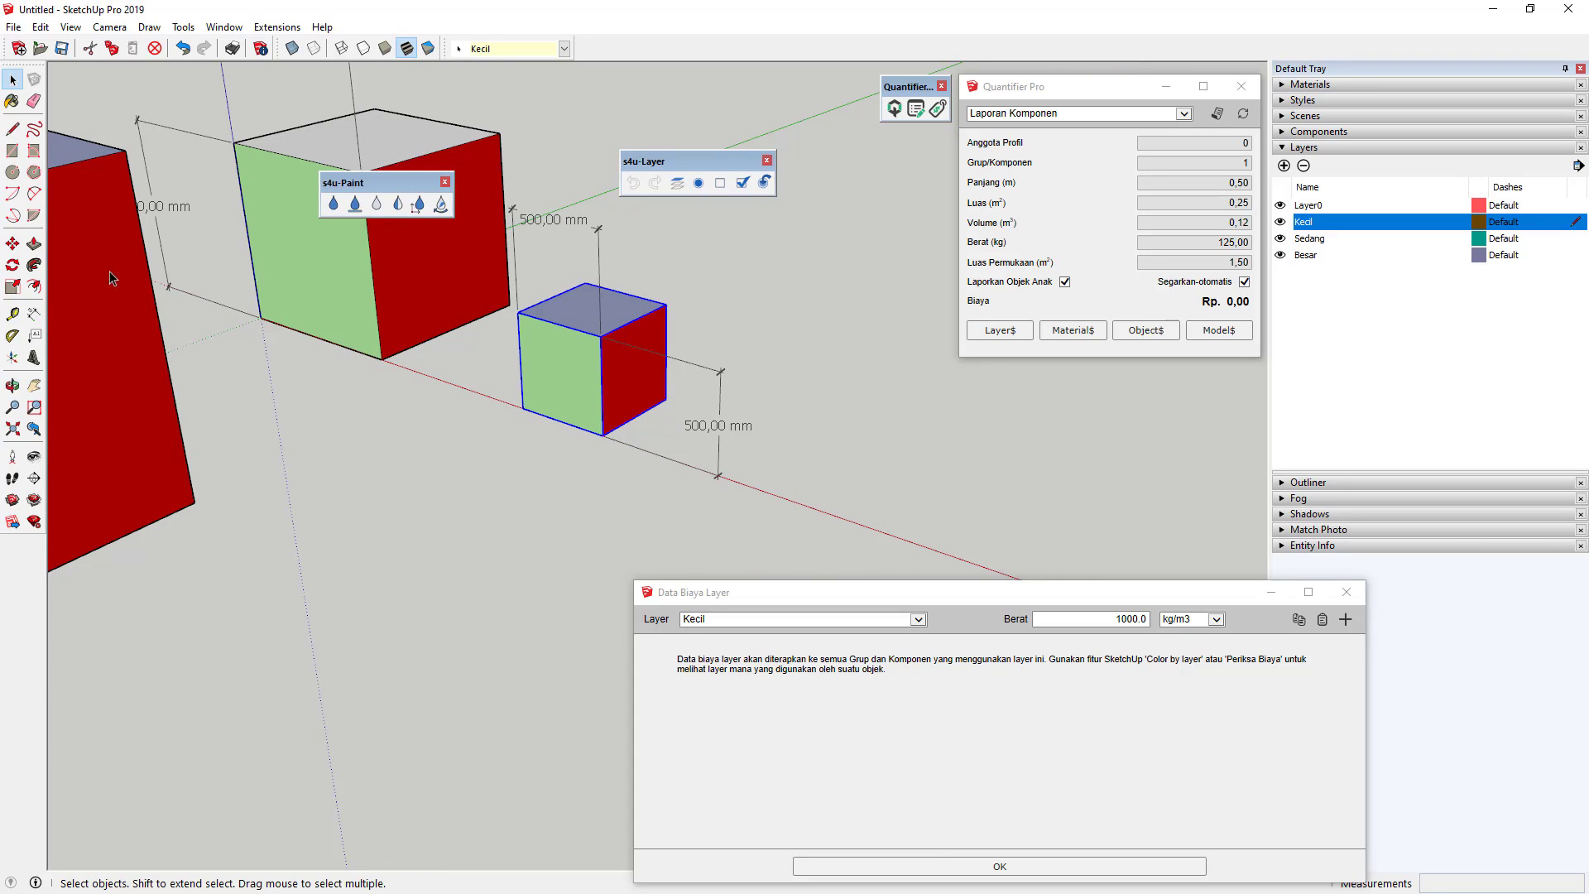
key(m)
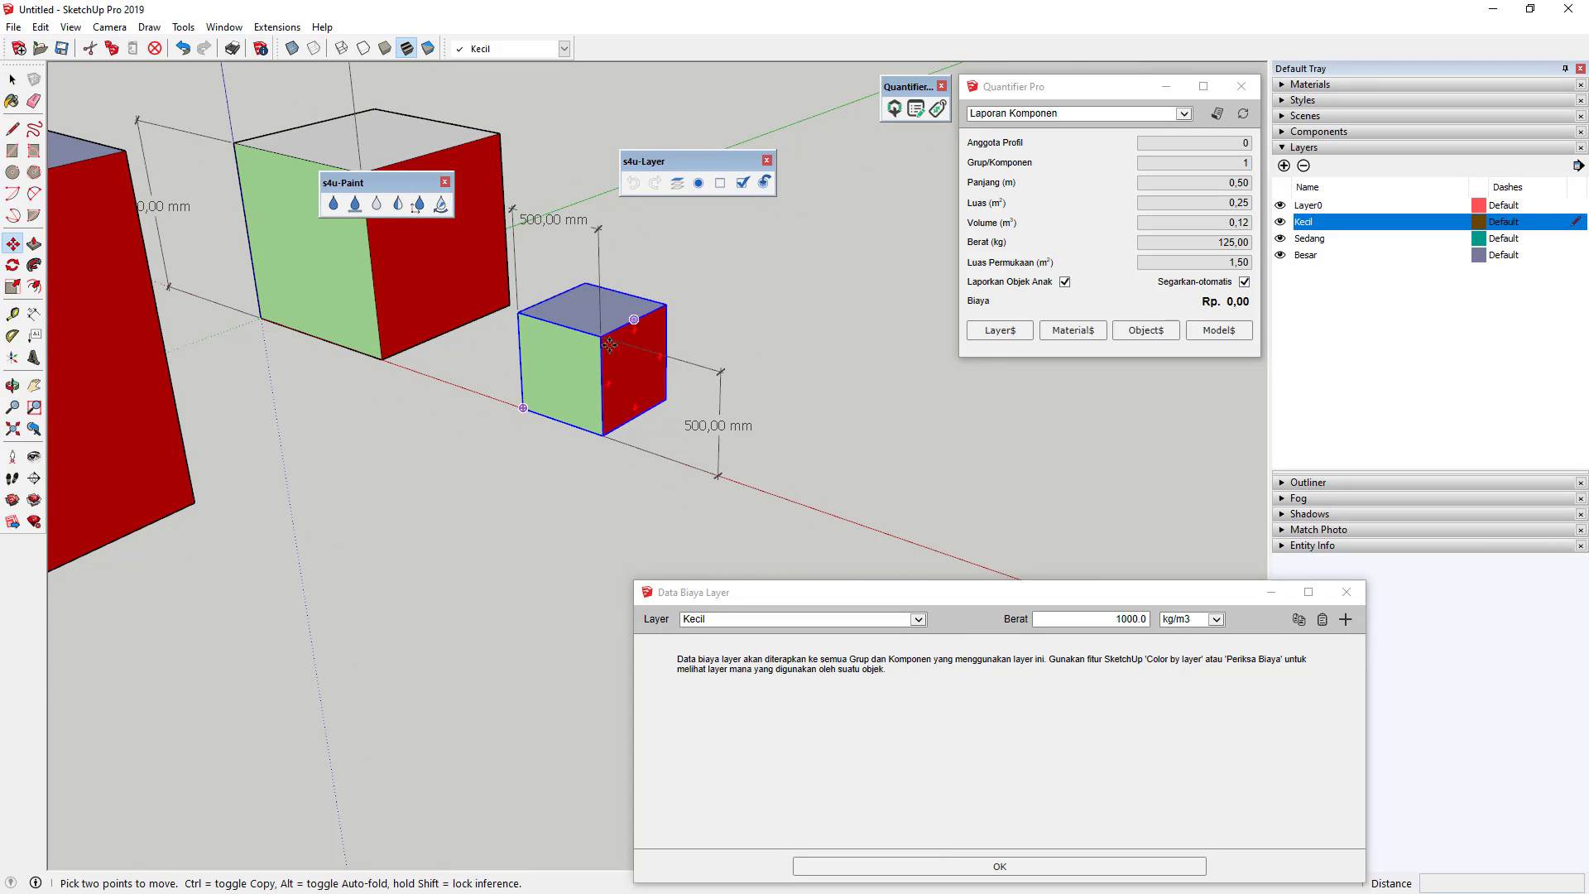
click(523, 407)
key(ctrl)
click(828, 521)
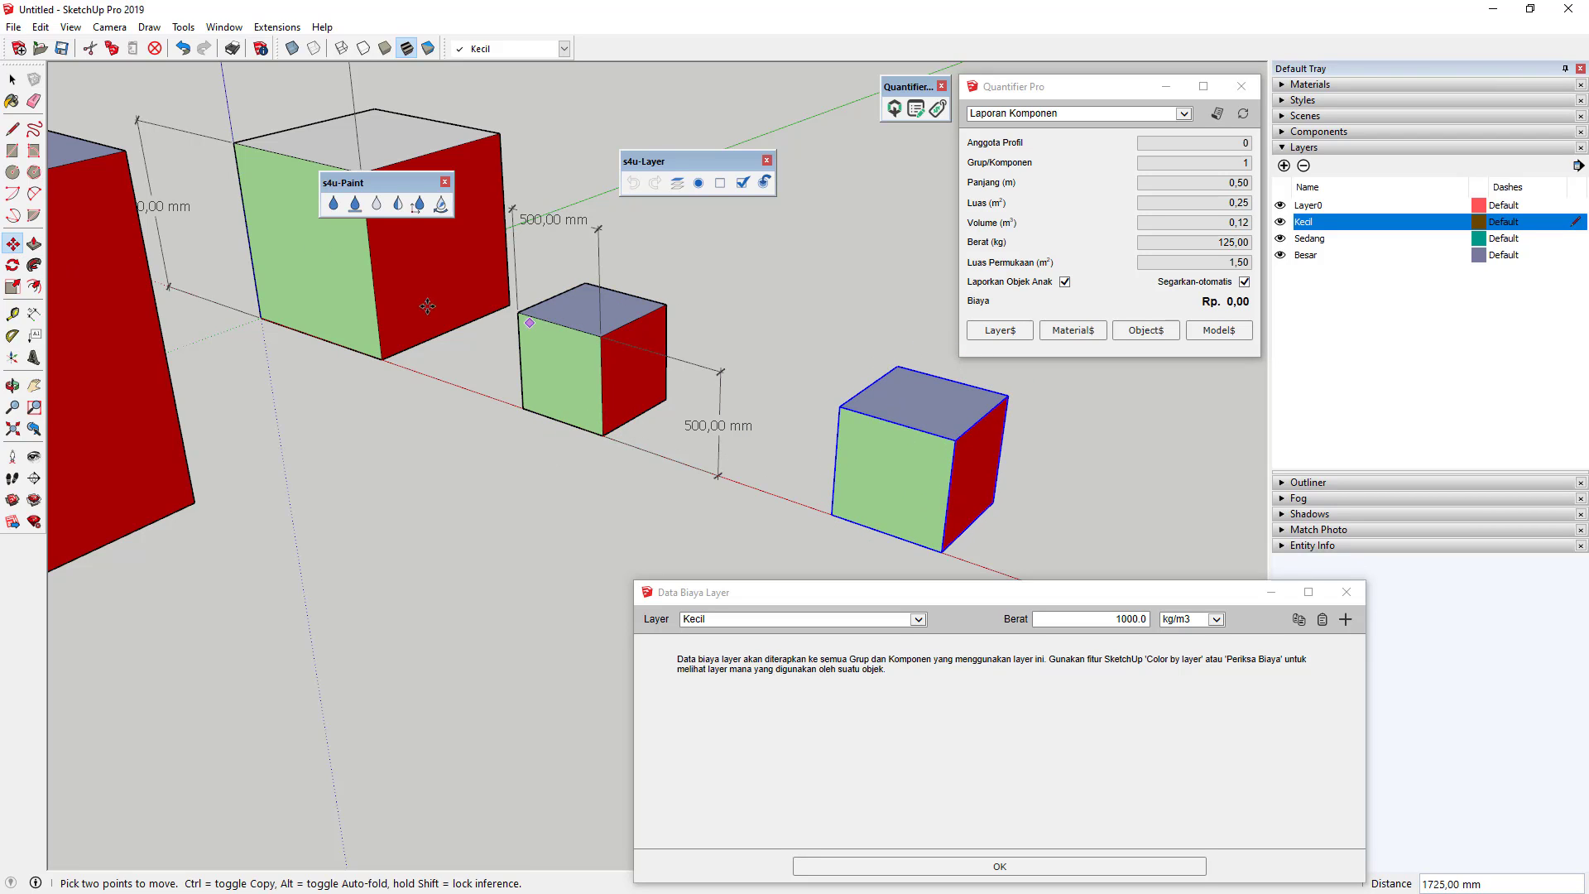
key(space)
Open the copied cube for editing and push/pull its upper face 500 mm upward.
middle_drag(943, 439, 877, 435)
double_click(872, 430)
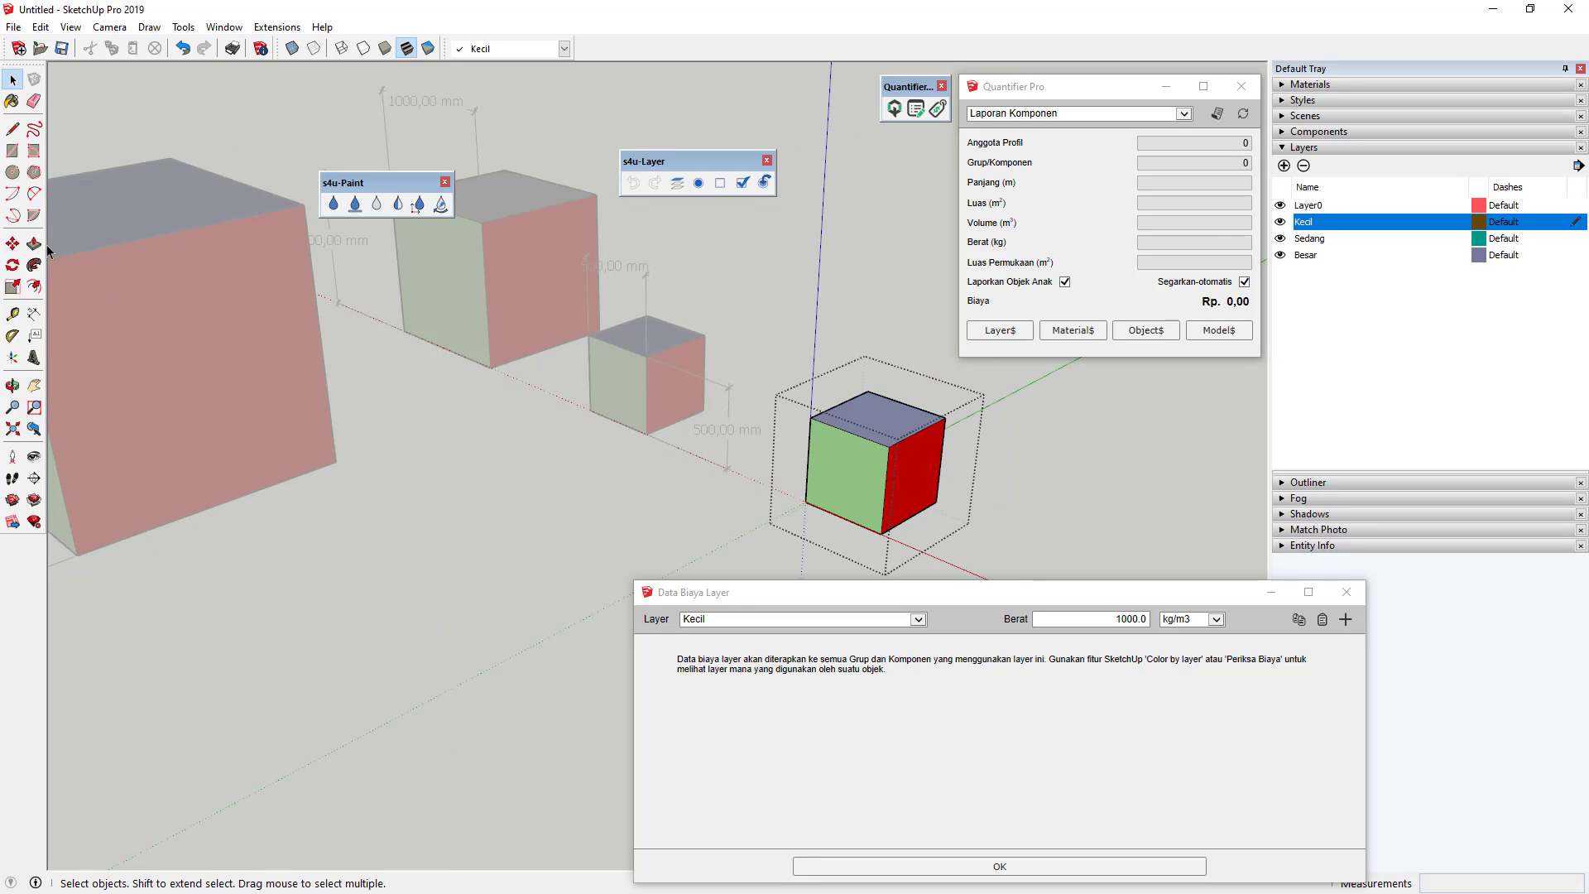
click(34, 243)
click(878, 416)
text(500)
key(Return)
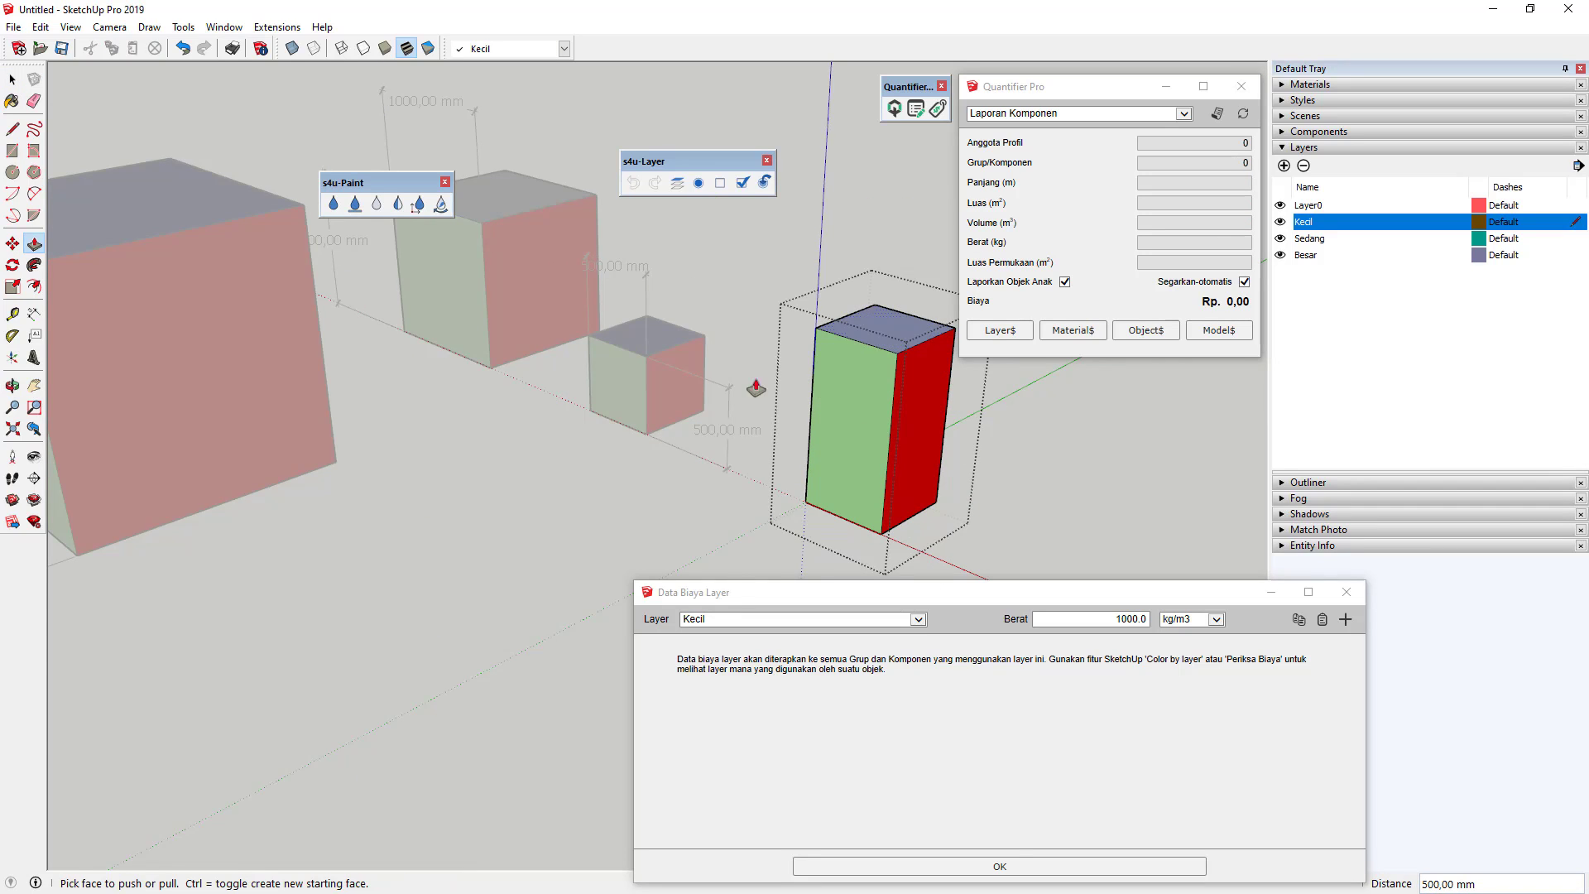
Pull the copied block's unpainted rear face outward 500 mm.
middle_drag(755, 389, 331, 436)
drag(623, 400, 852, 237)
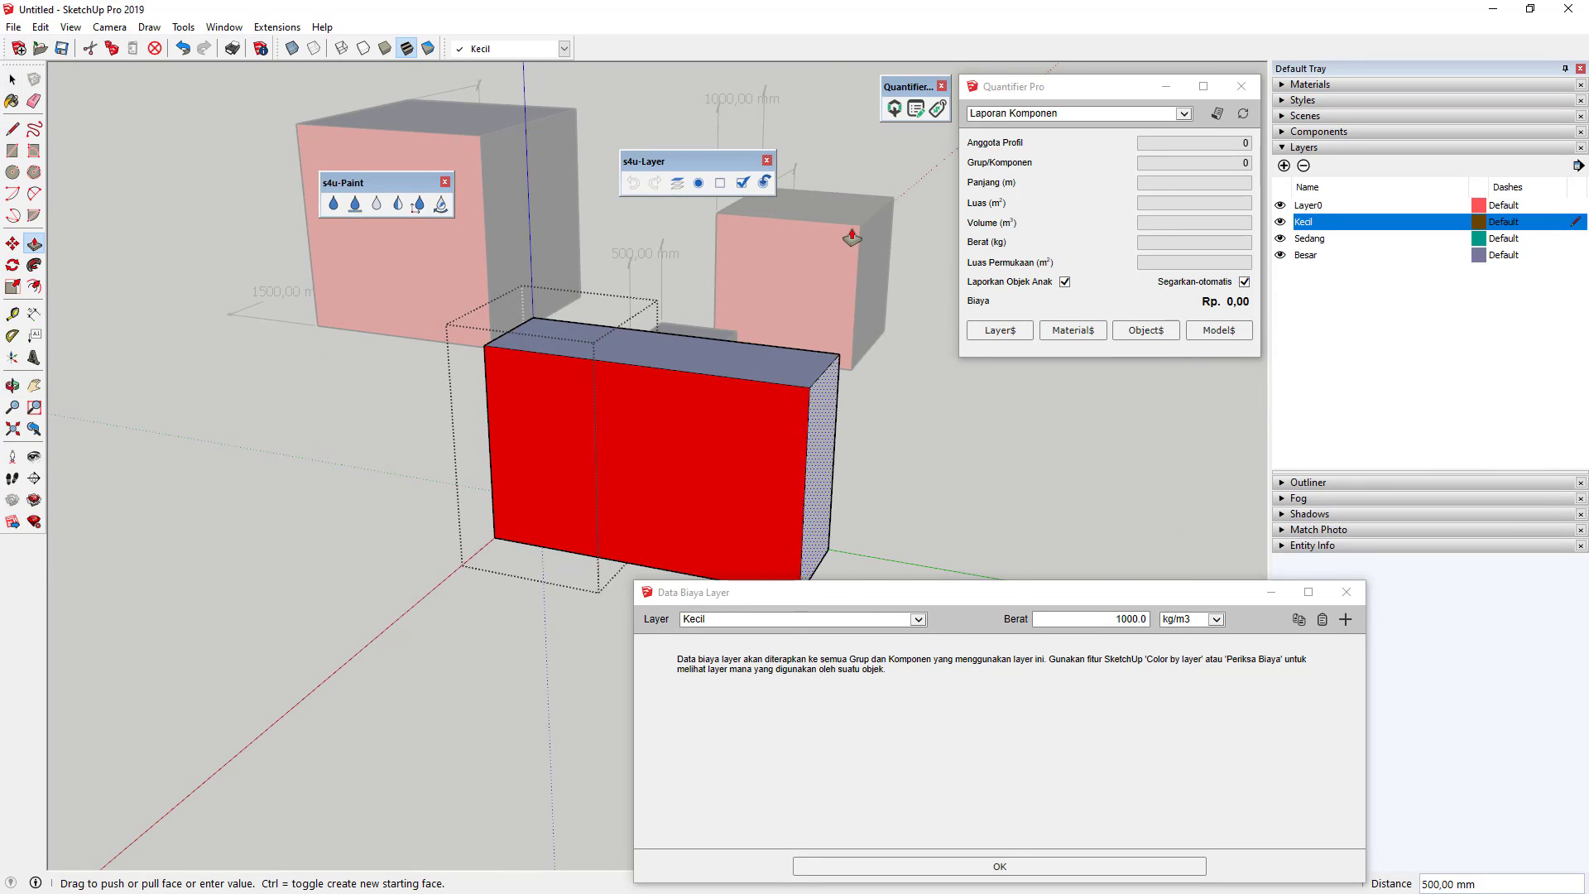
key(Escape)
Pull the copied block's red side face outward 500 mm and leave group editing.
middle_drag(625, 366, 964, 431)
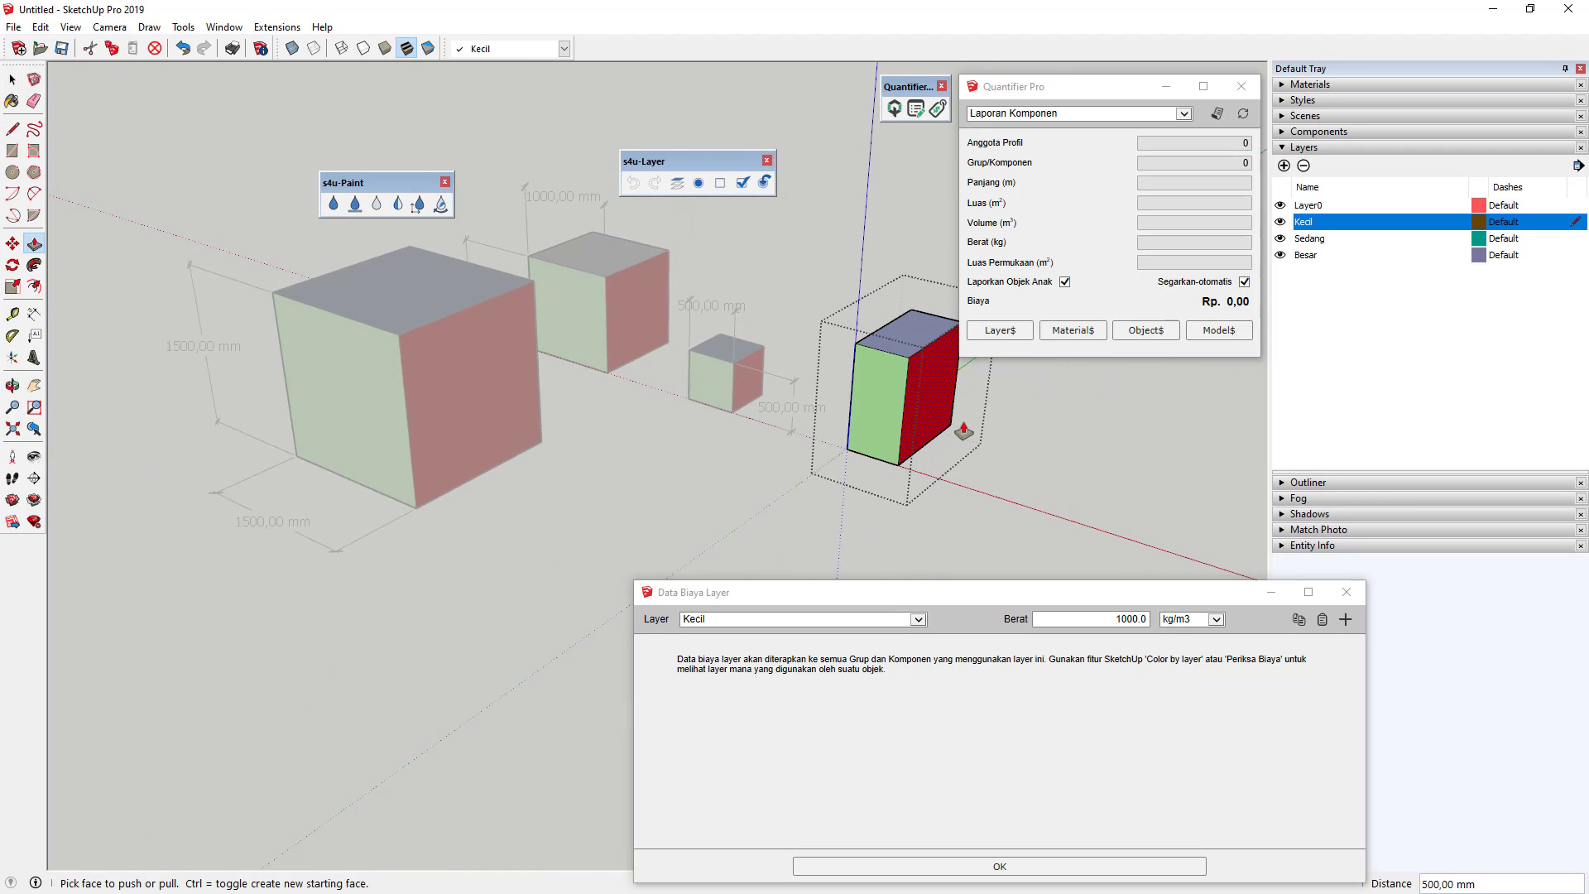
click(939, 392)
text(500)
key(Return)
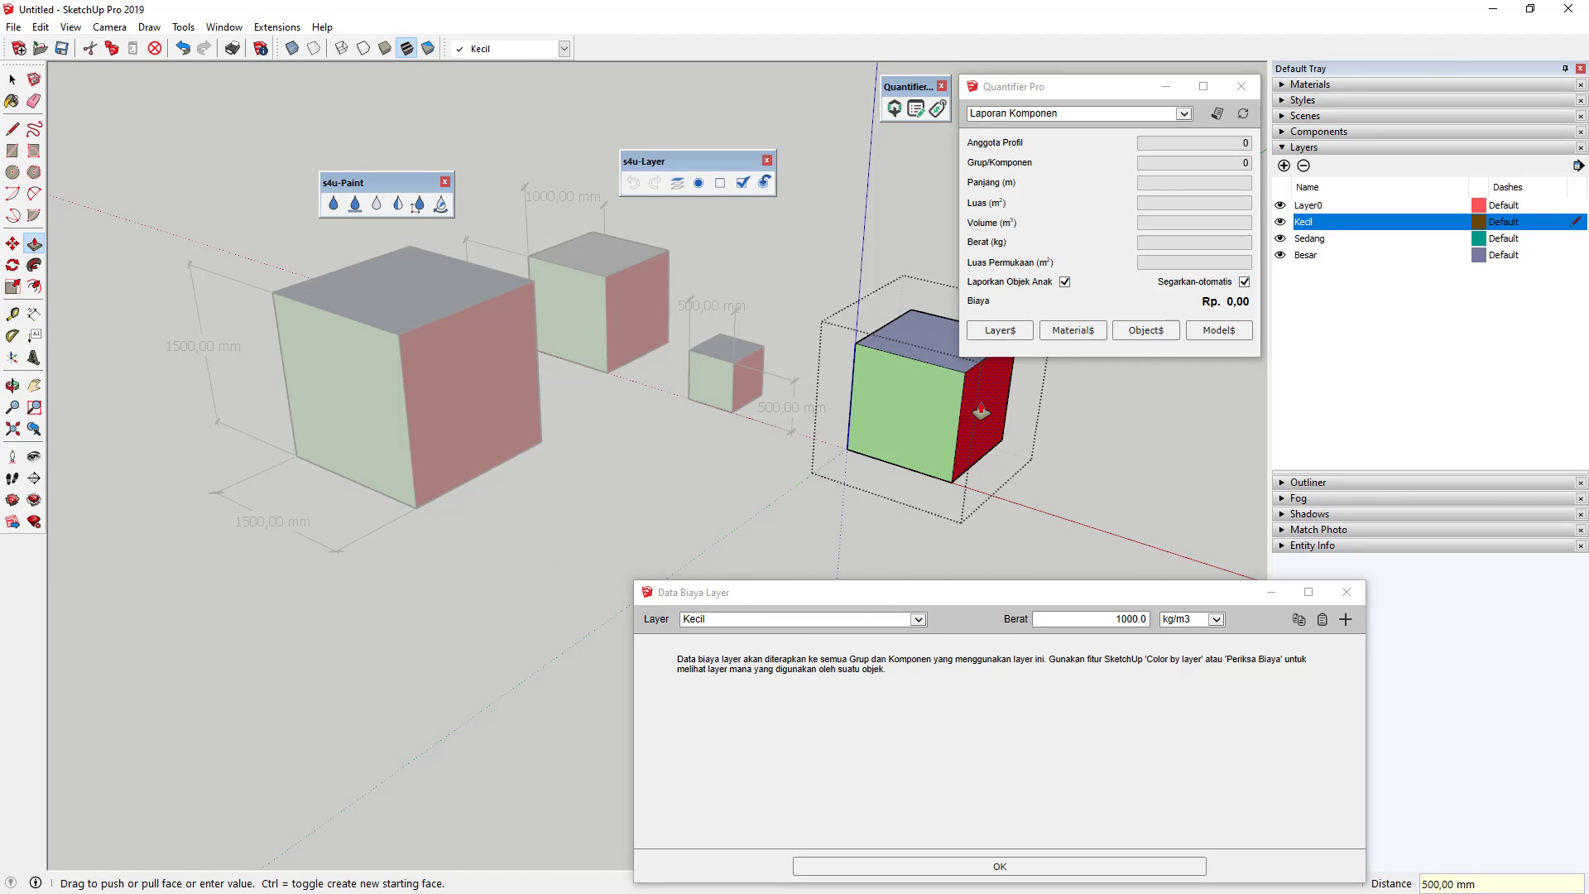
key(space)
key(Escape)
Select the enlarged copy and the smallest cube, close the layer cost data, and examine their Laporan Komponen before closing it.
click(941, 403)
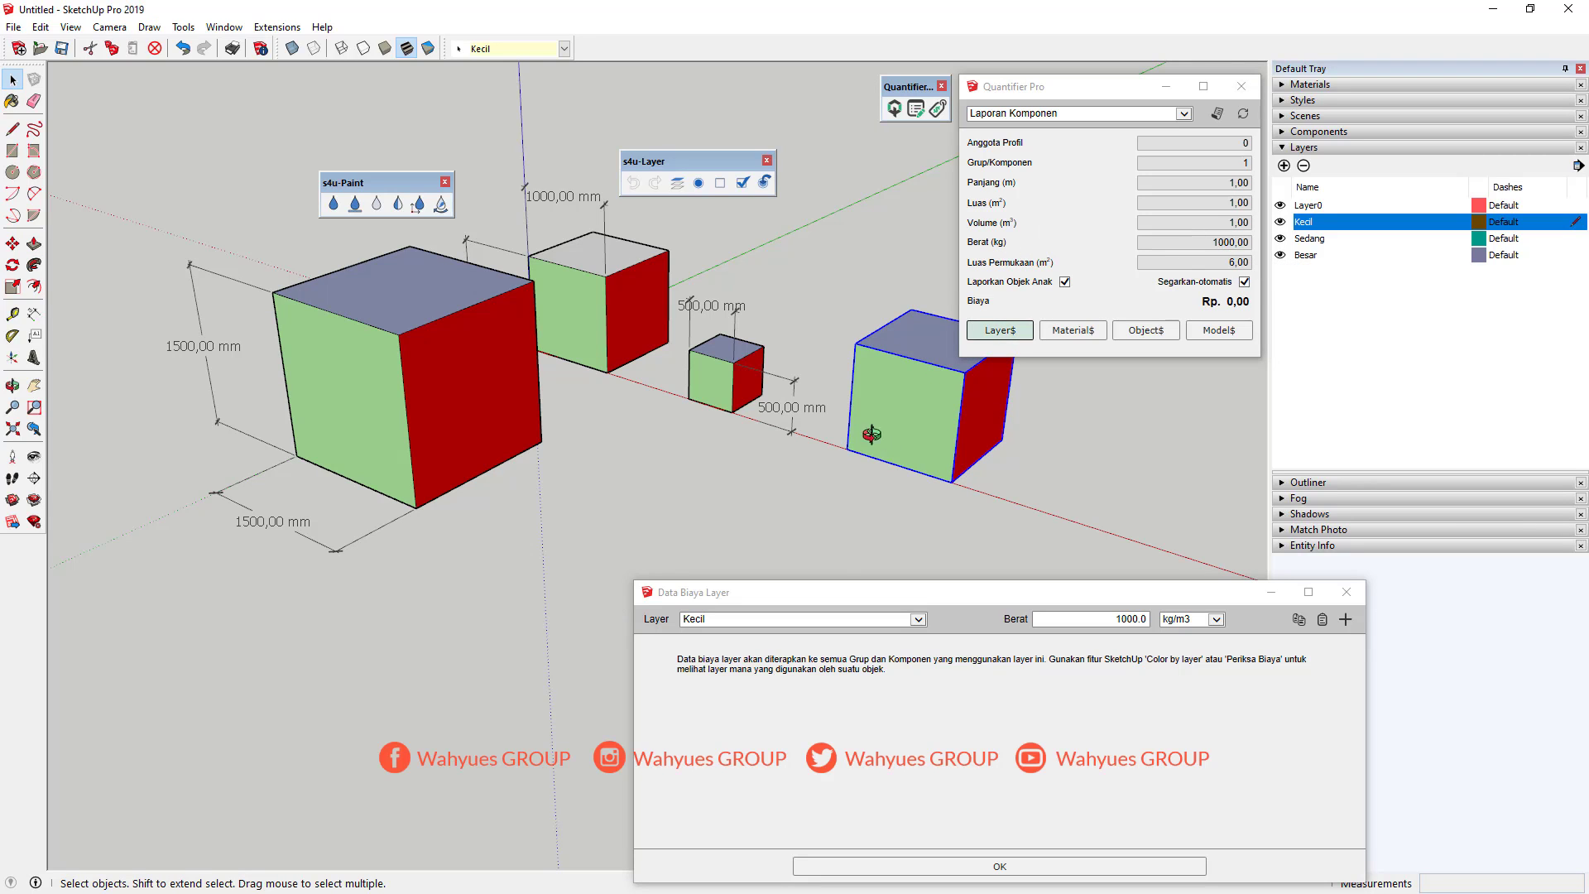
middle_drag(861, 429, 828, 439)
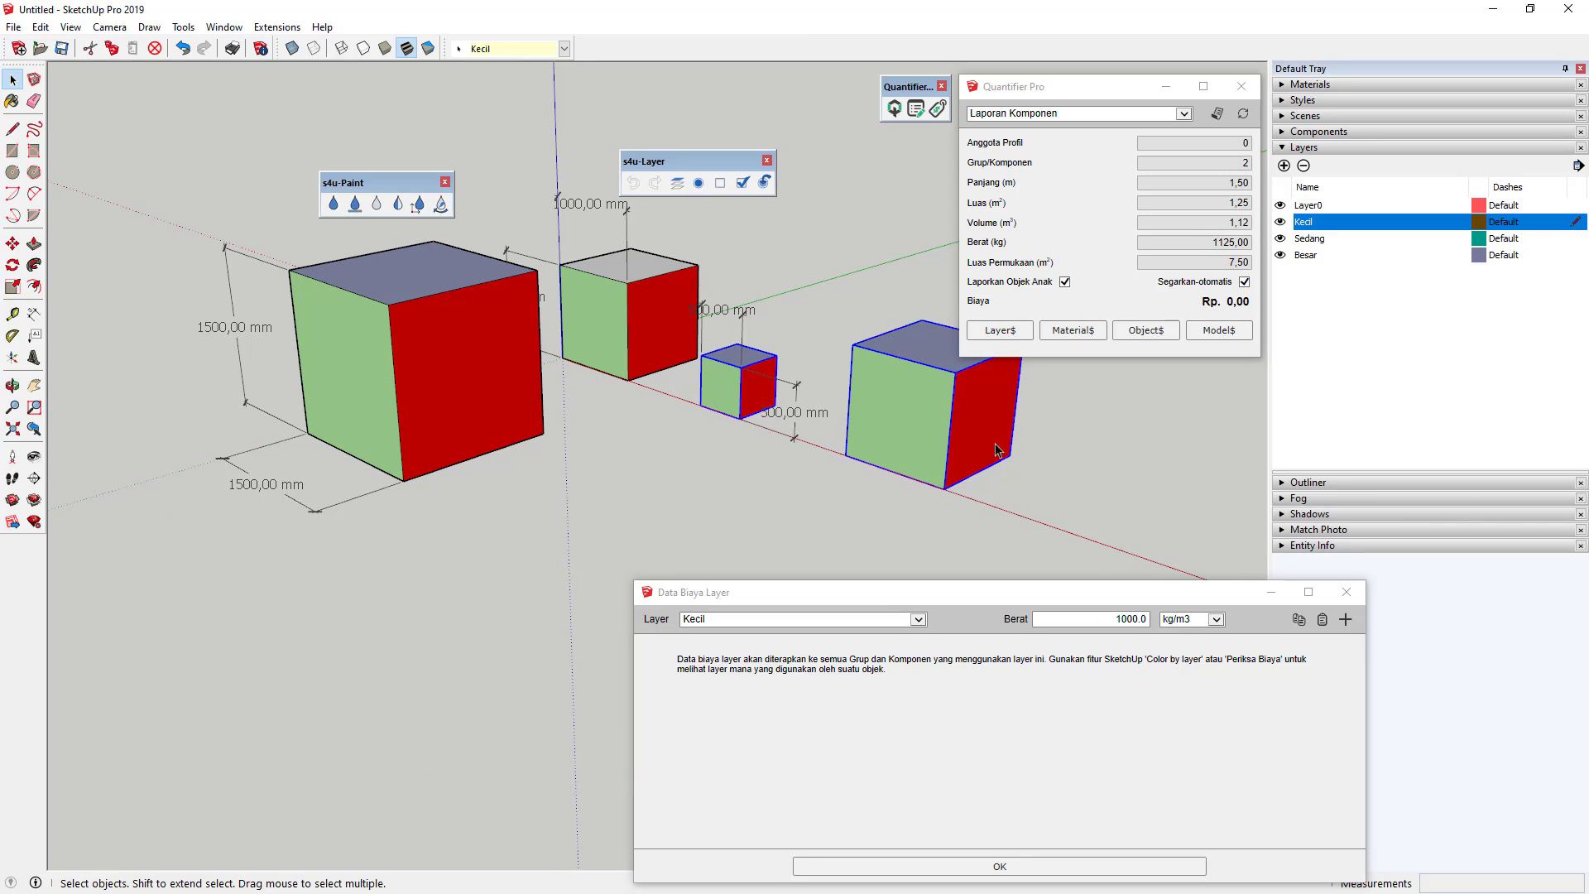
click(1192, 866)
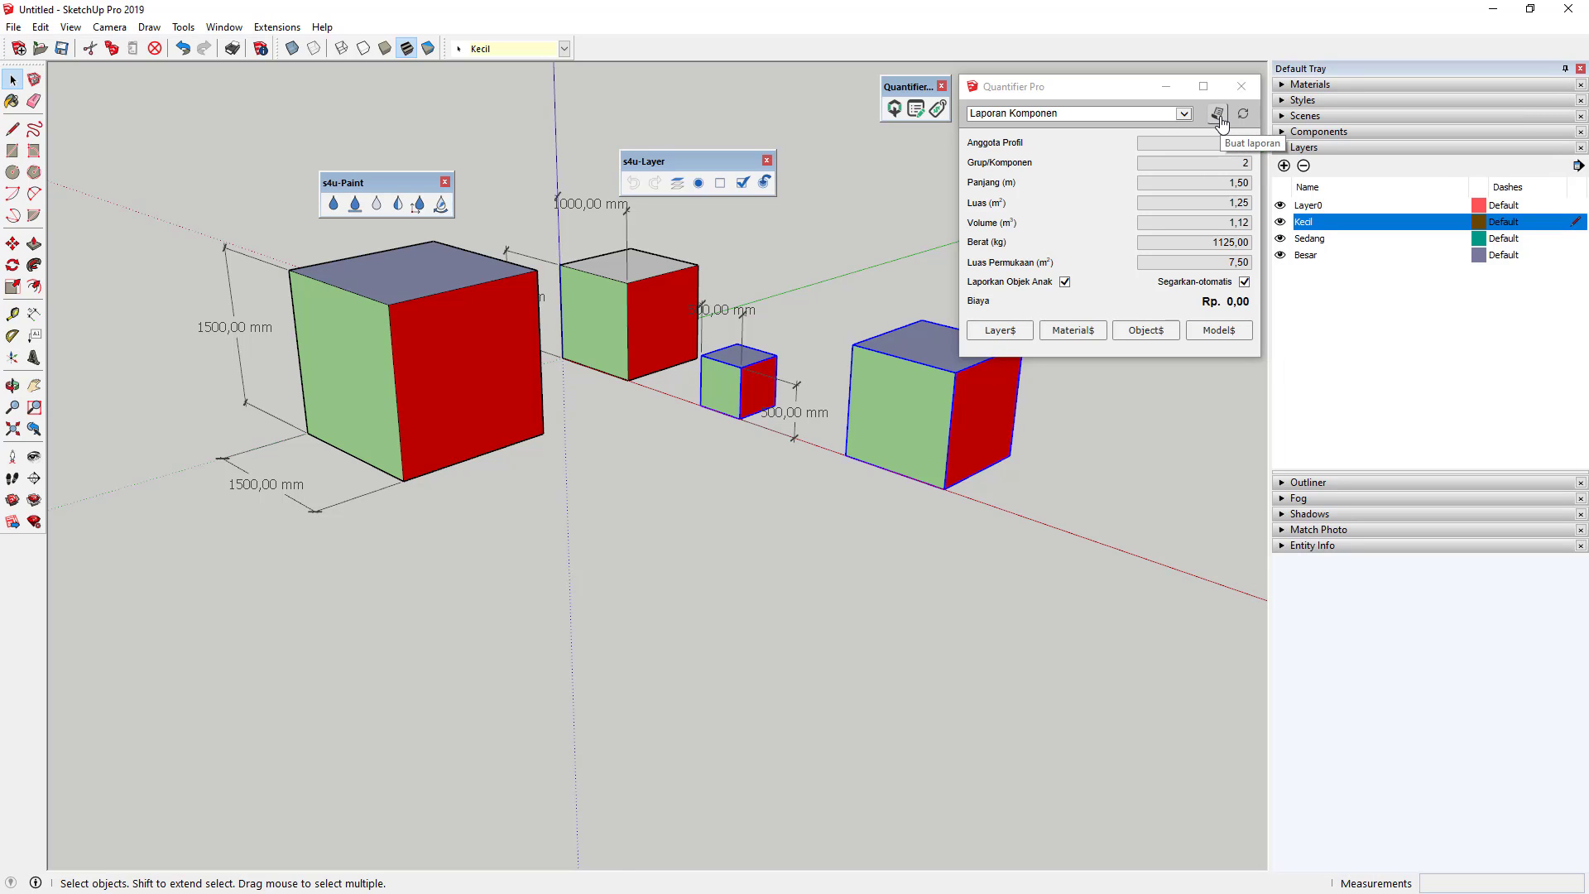
click(1217, 115)
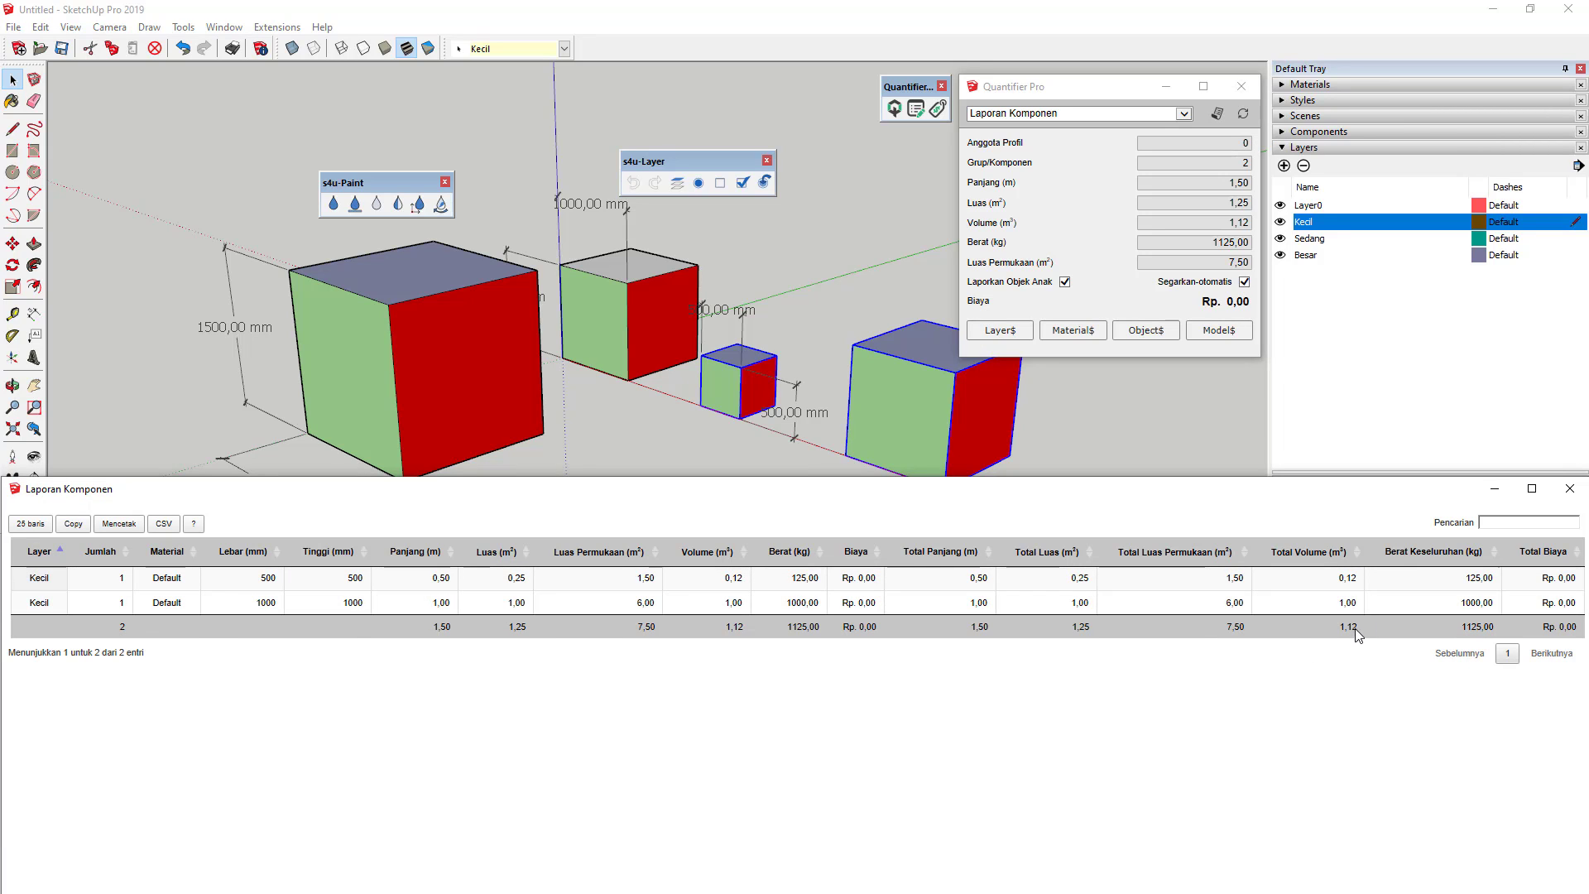
click(1570, 489)
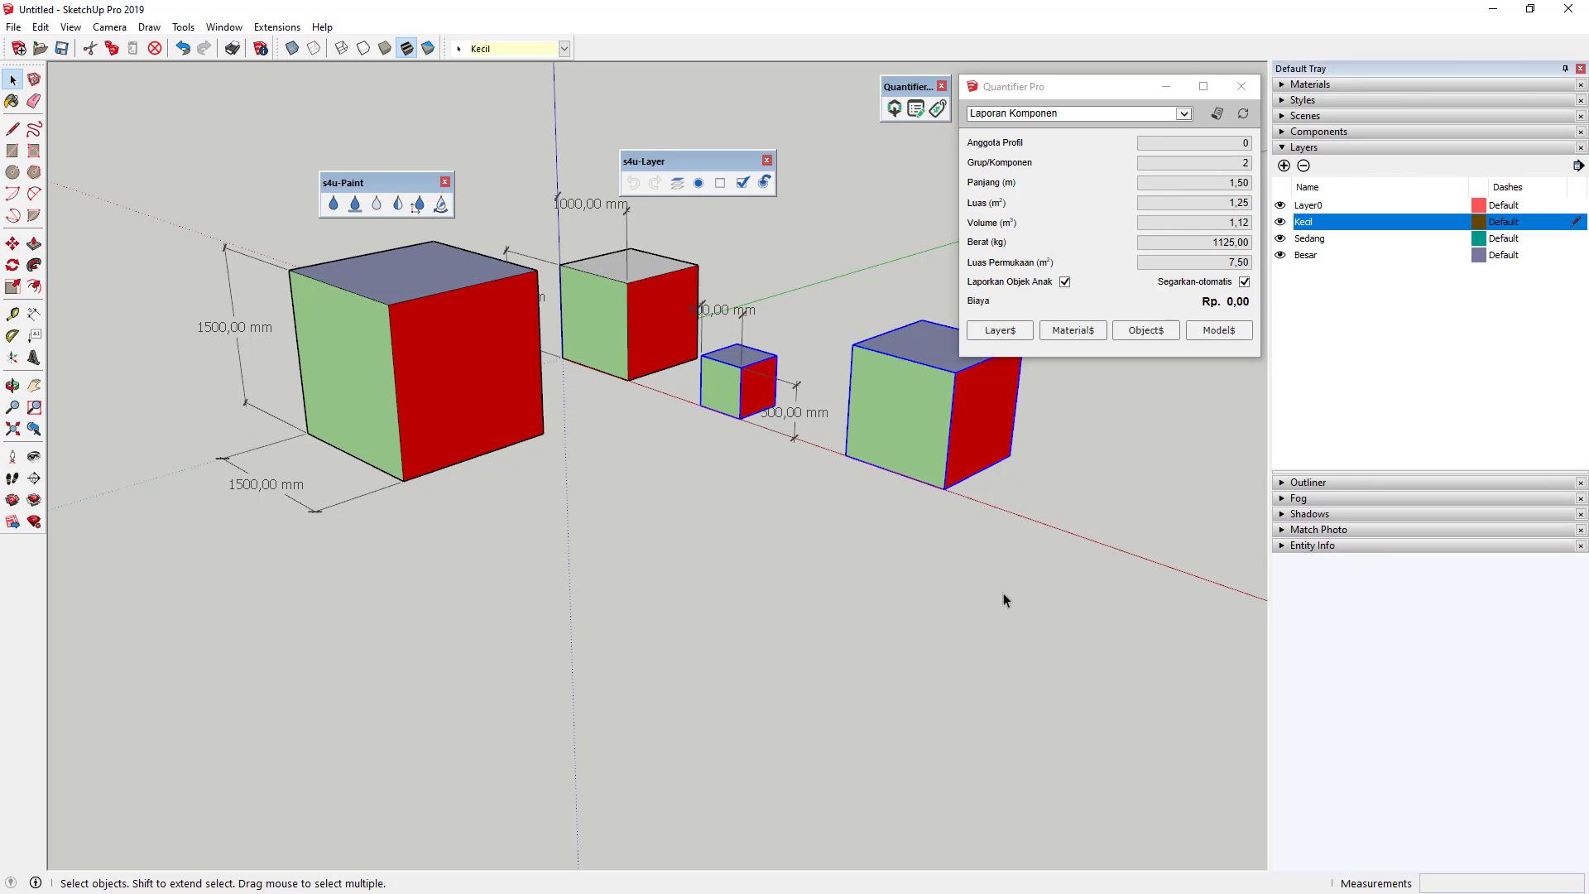
Select all four cubes and generate a Laporan Komponen to compare their weights by layer.
drag(324, 283, 323, 281)
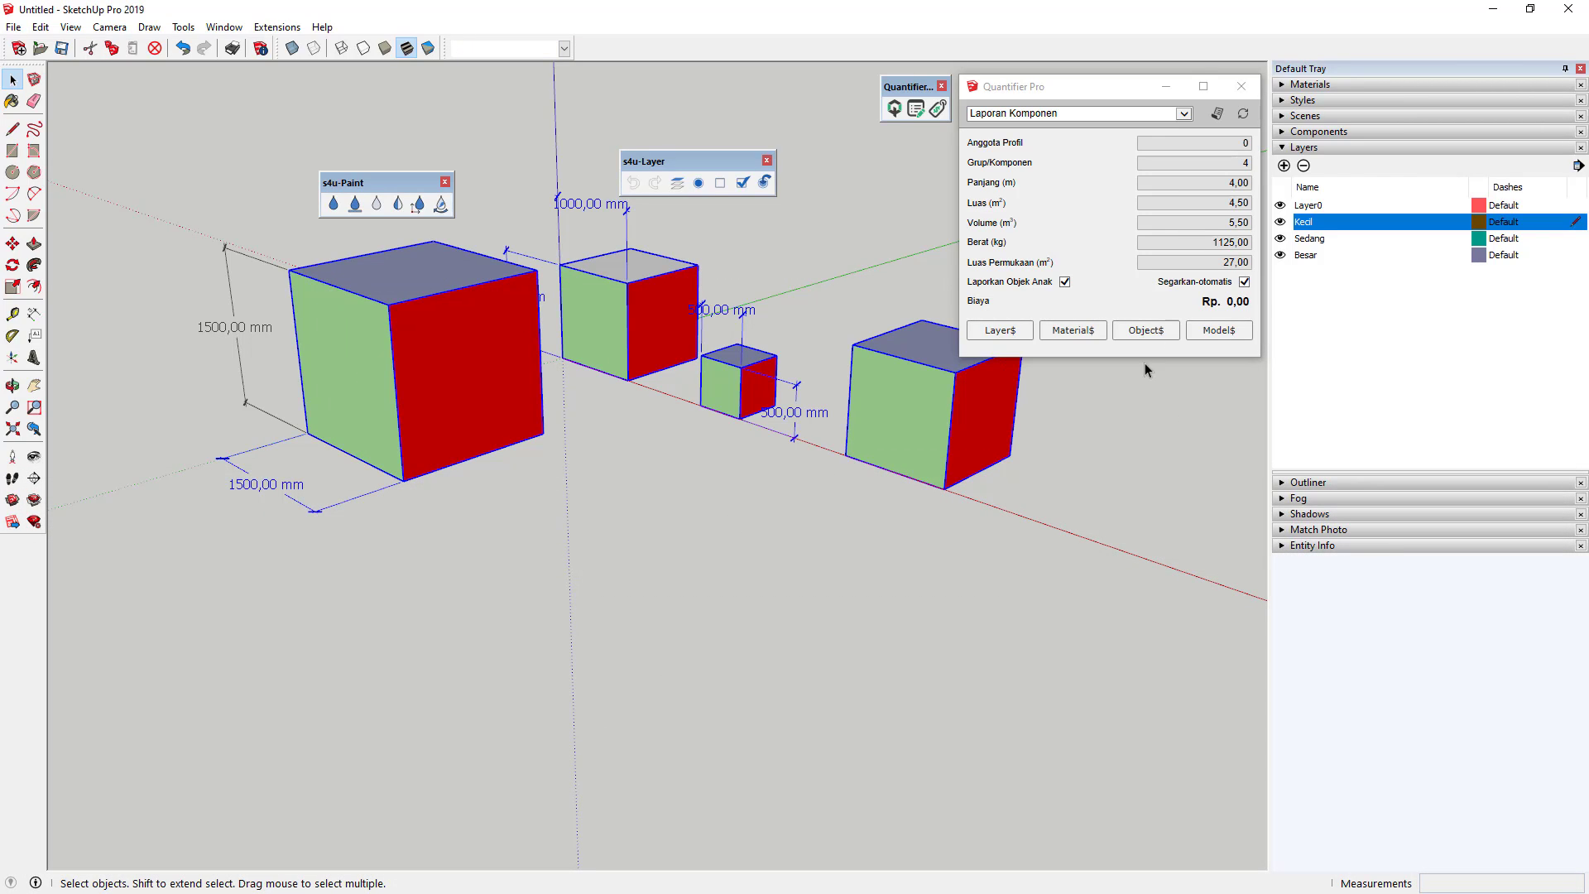
click(1216, 114)
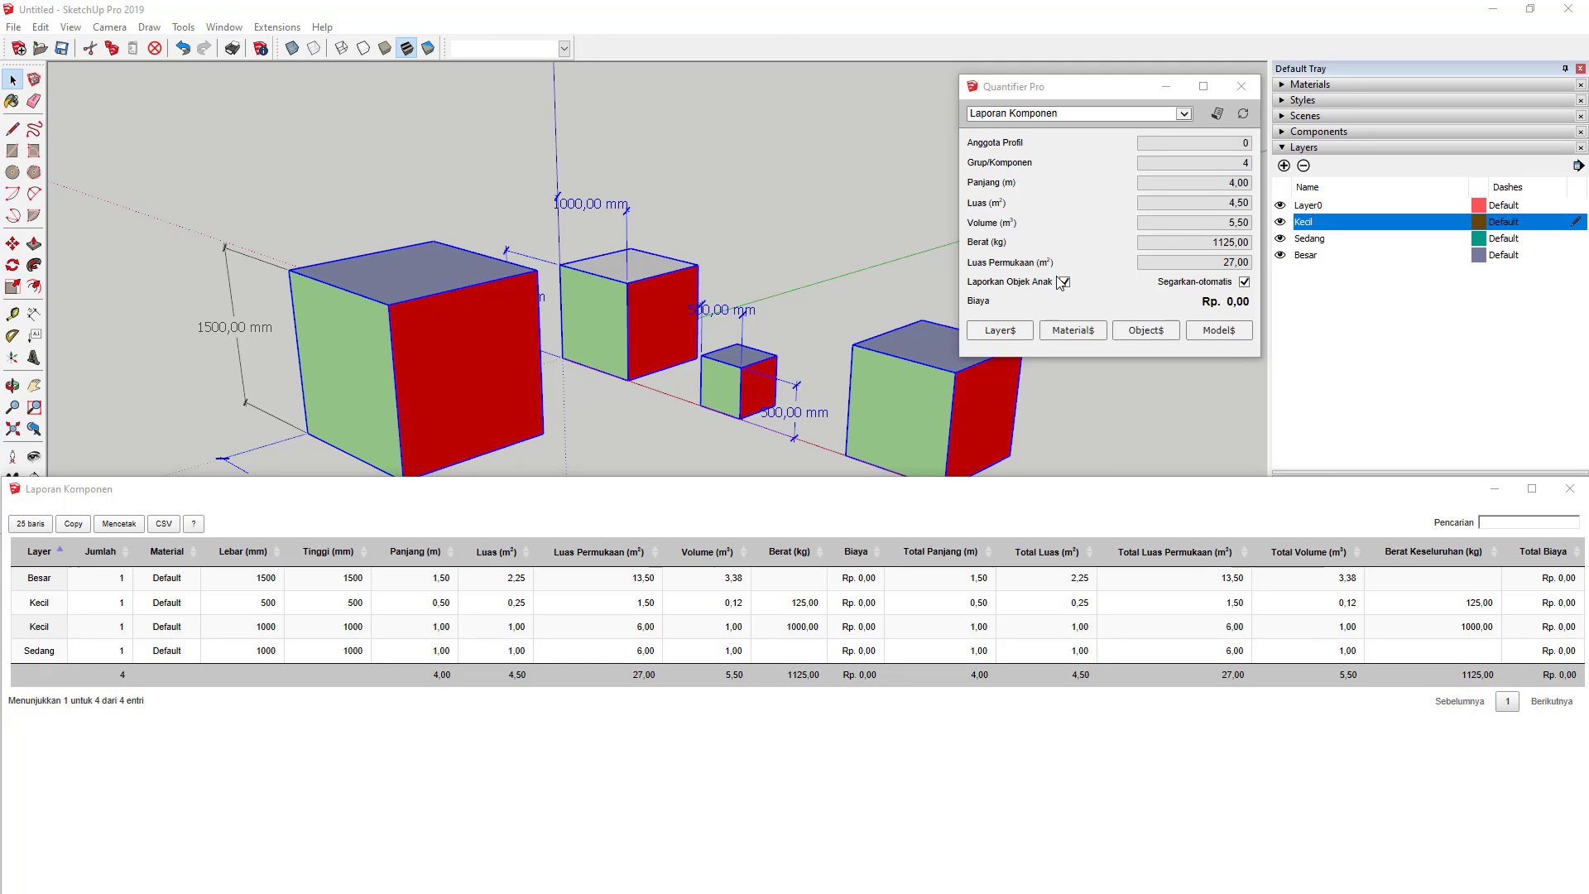
click(1061, 88)
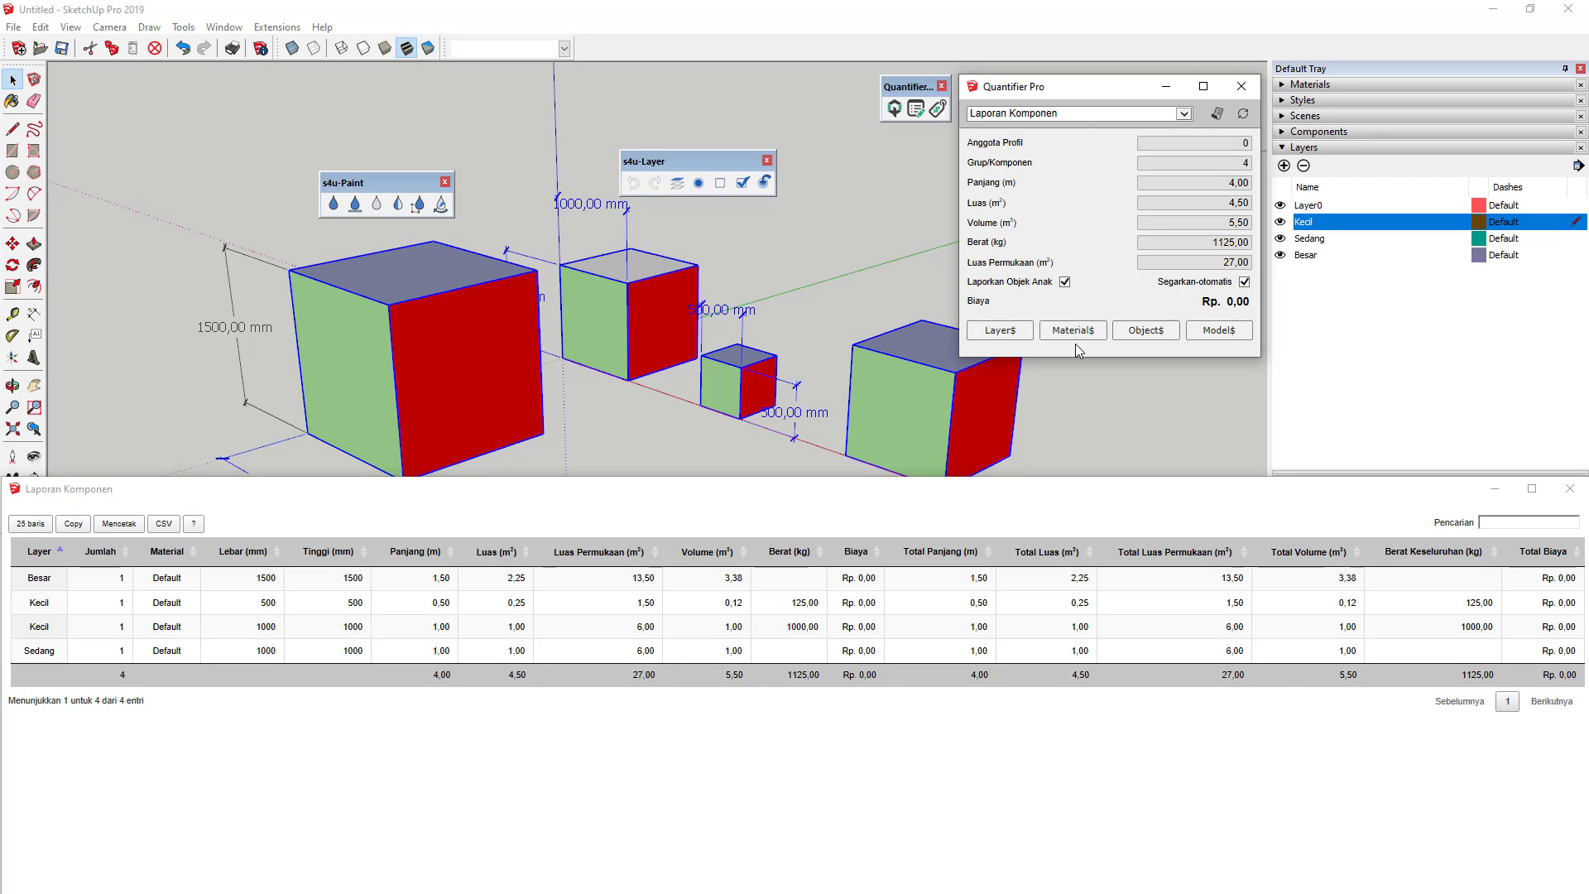
Generate a Laporan Material for the four cubes and arrange it clear of the Laporan Komponen window.
click(1075, 116)
click(1046, 159)
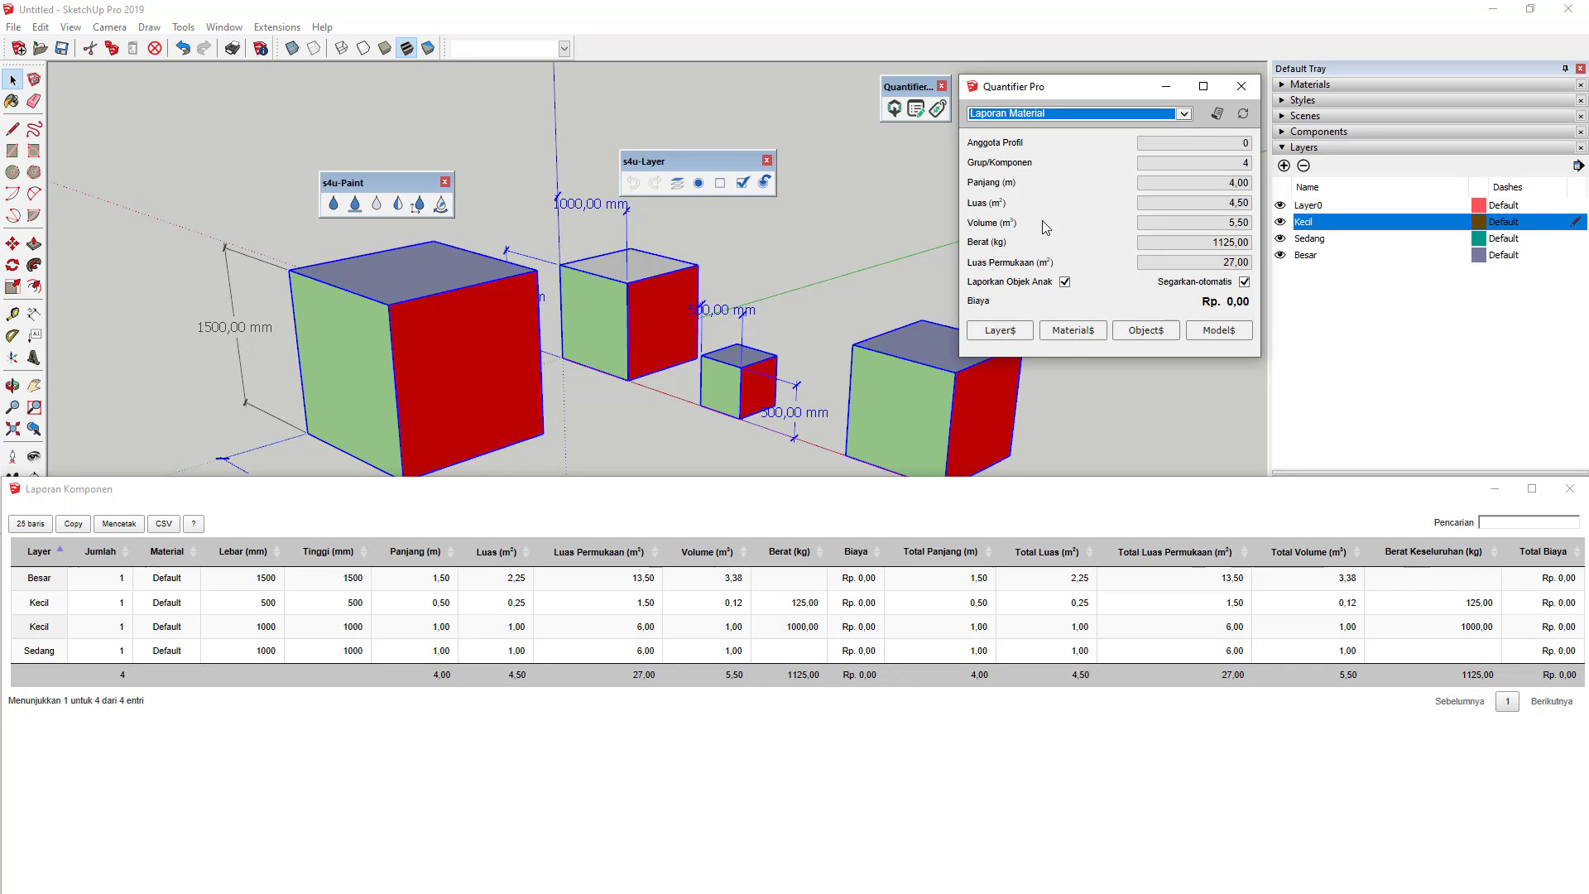
click(1210, 121)
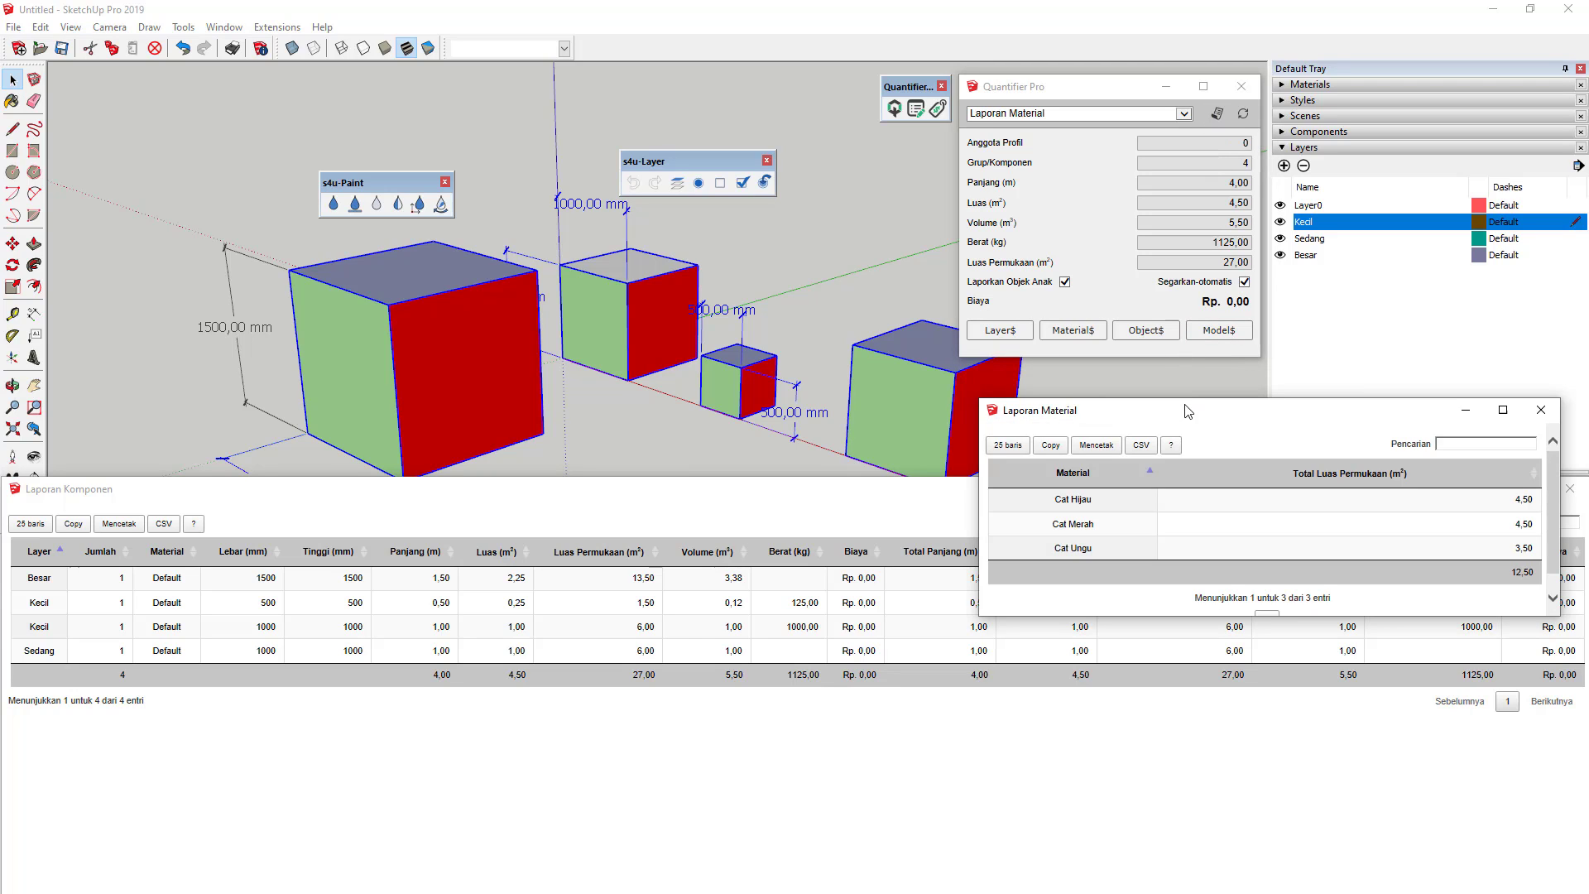
mouse_move(1185, 406)
mouse_down()
mouse_move(521, 125)
mouse_move(257, 81)
mouse_up()
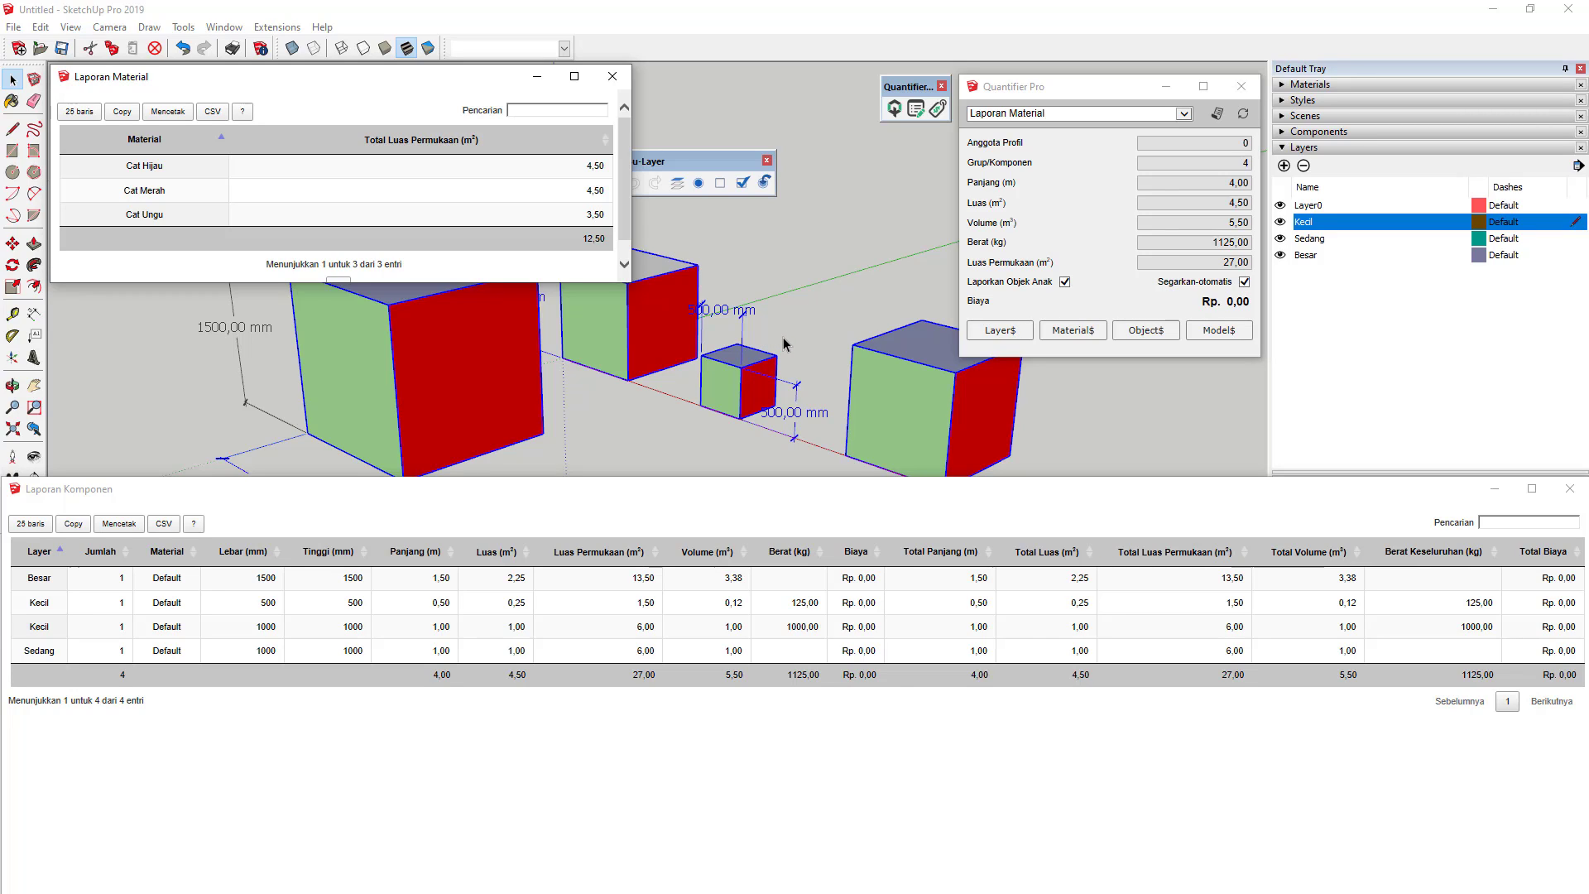
mouse_move(832, 480)
mouse_down()
mouse_move(819, 662)
mouse_move(809, 461)
mouse_move(824, 451)
mouse_up()
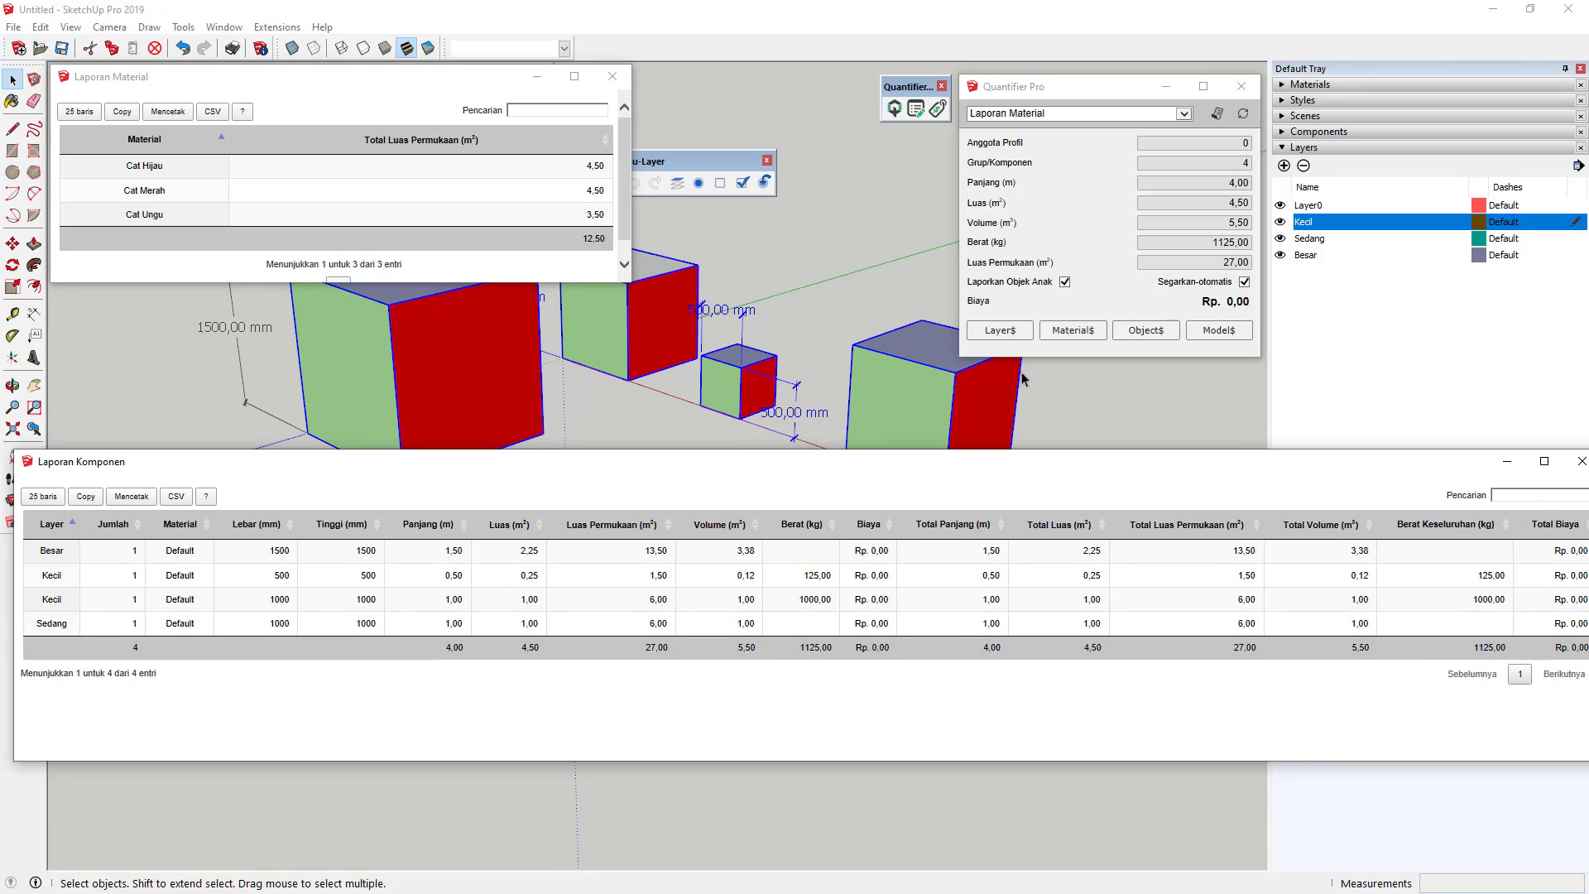
Open the layer cost data for Kecil, add a cost row, and delete that row again.
click(1001, 332)
click(1346, 619)
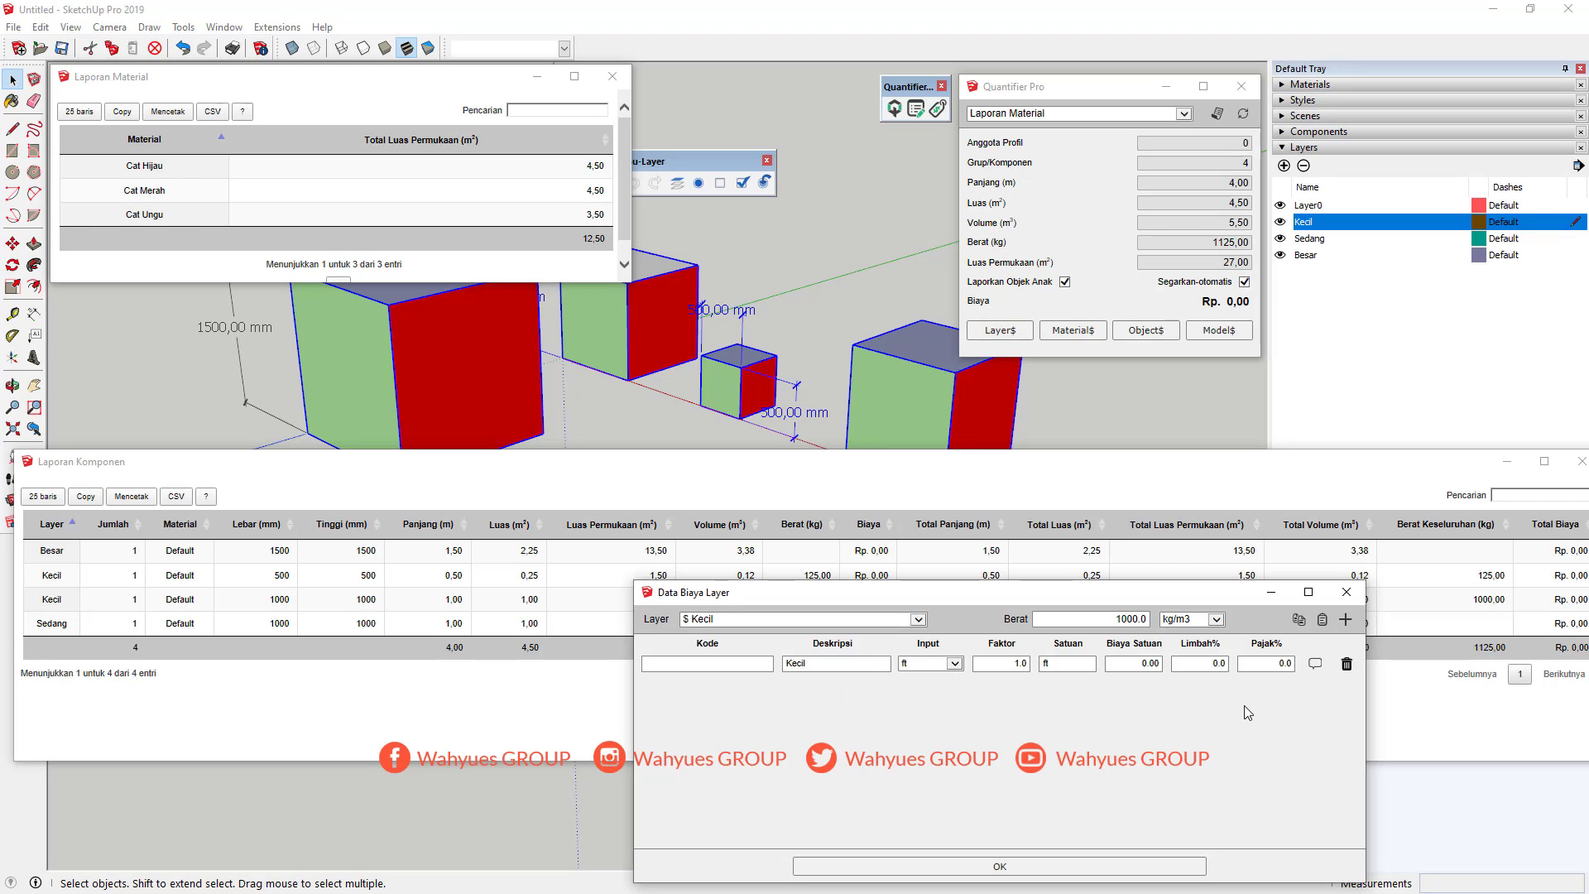
click(1346, 663)
Arrange the layer cost data window below the Laporan Komponen window and bring it to the front.
drag(1119, 597, 982, 631)
drag(906, 464, 894, 381)
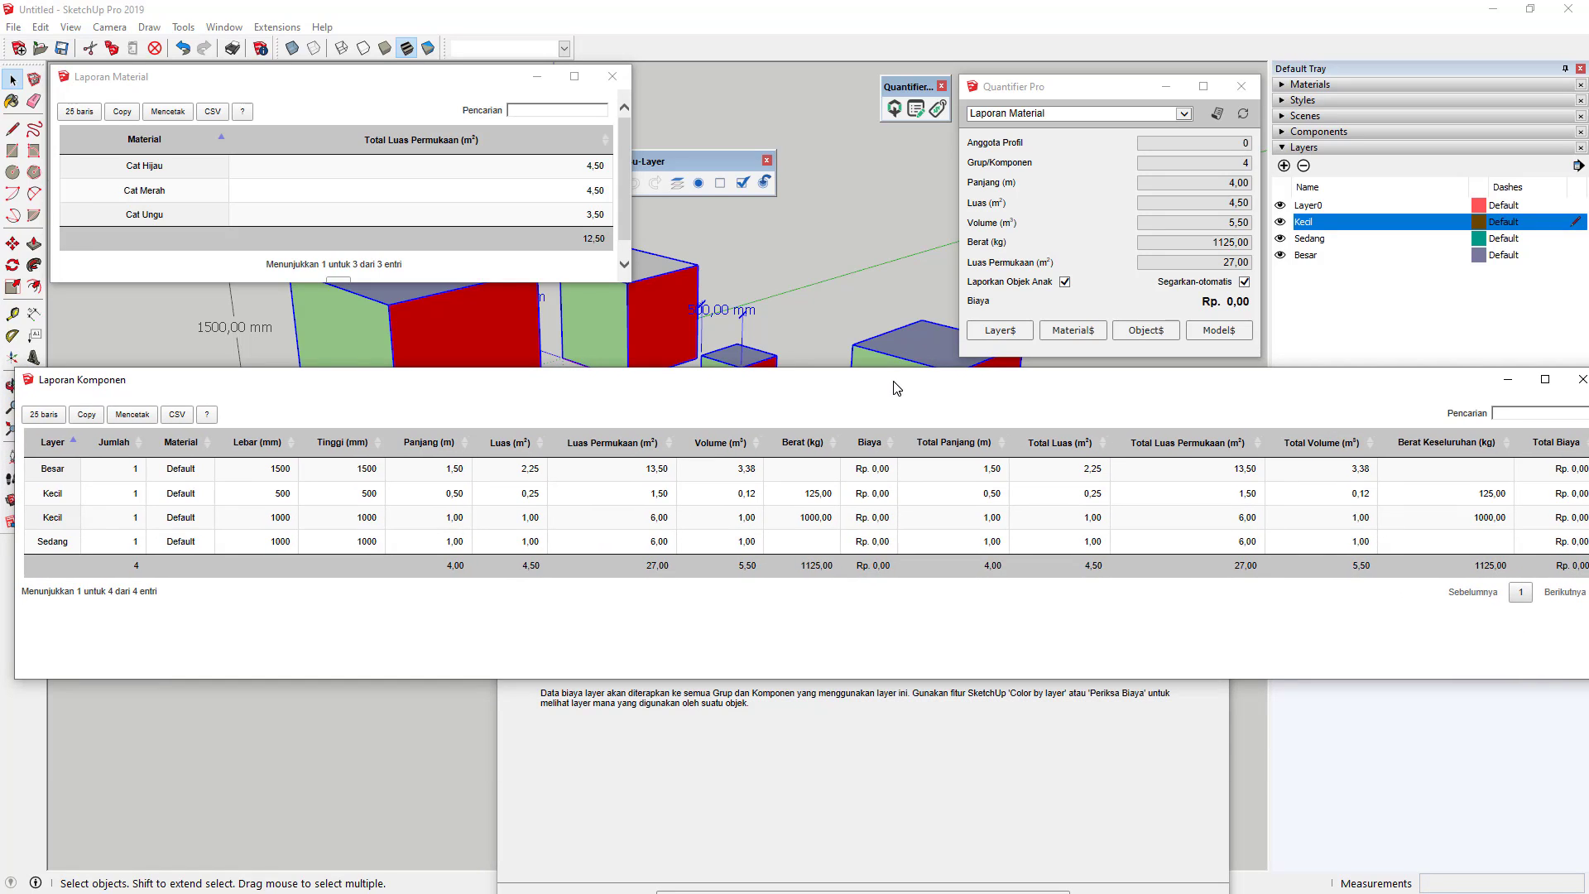
click(860, 778)
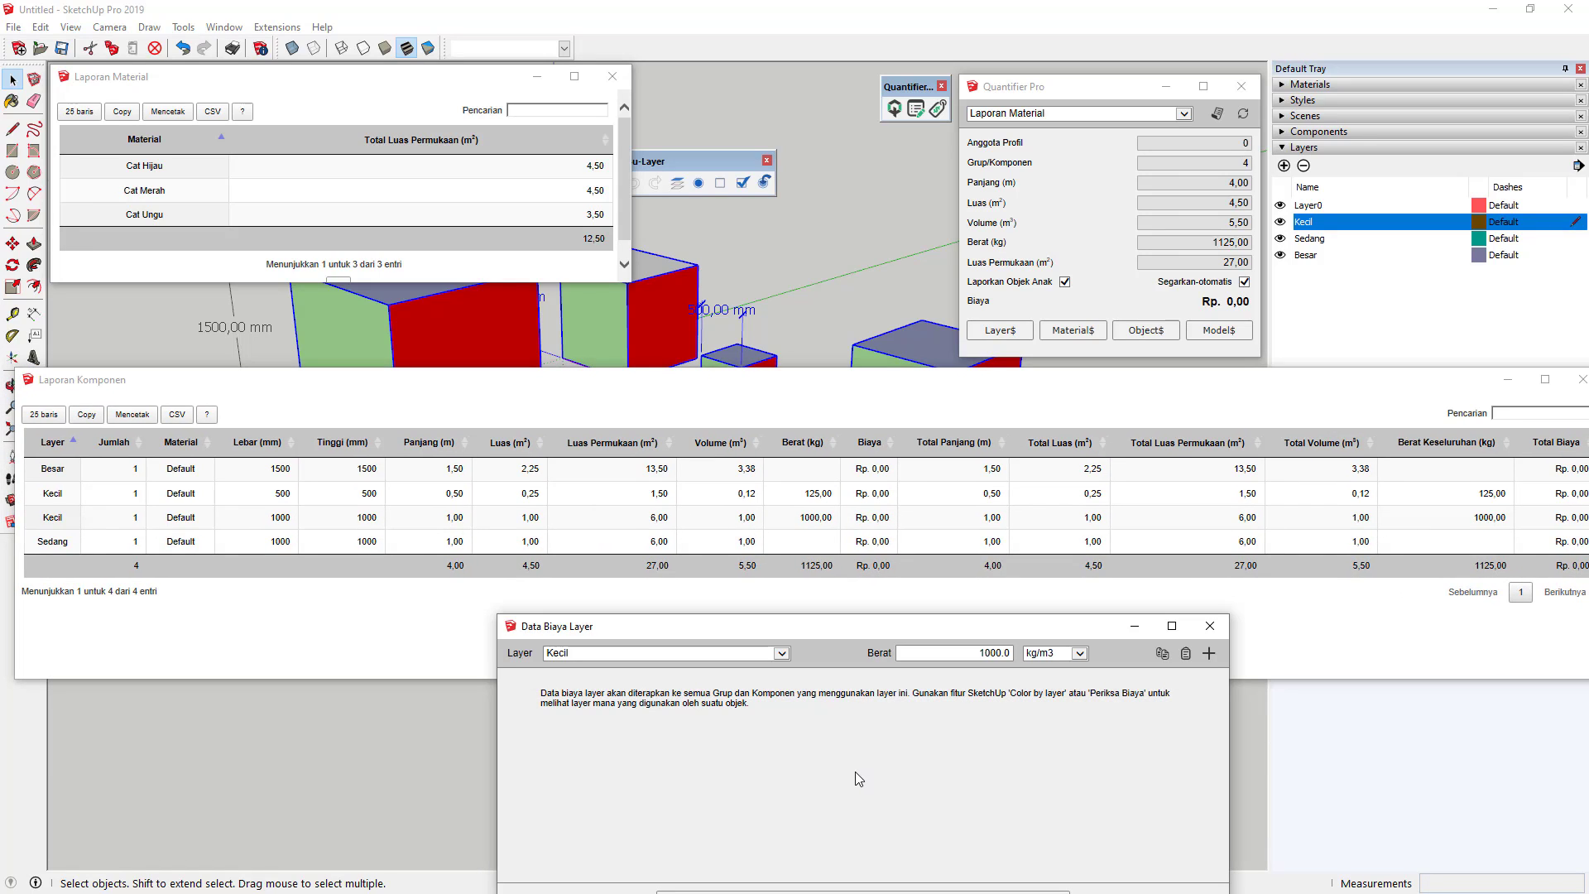